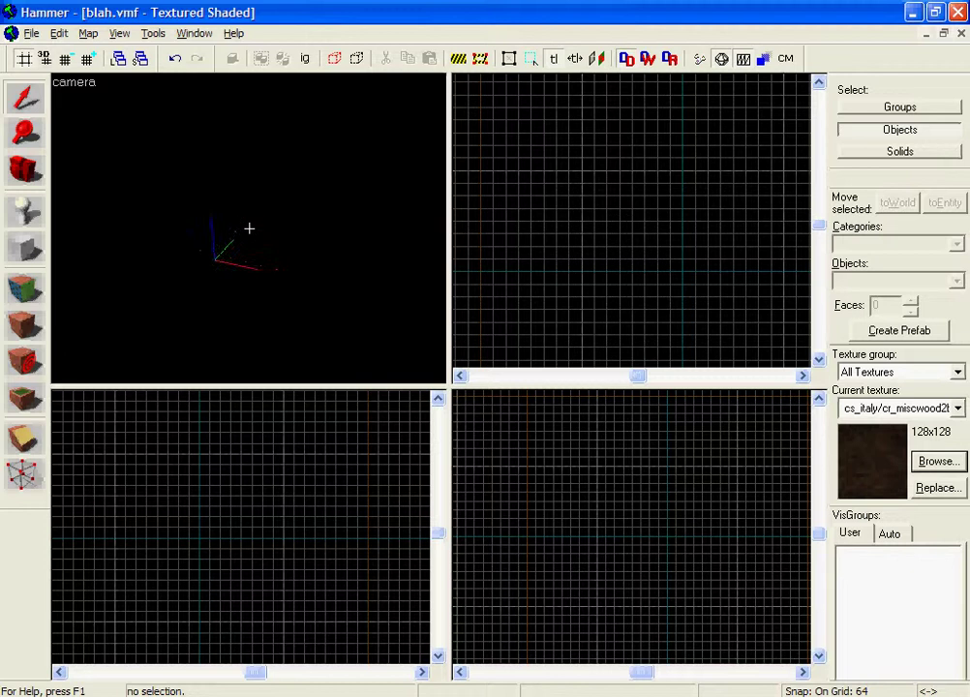
Step: Examine the empty map by flying the 3D camera around and panning and zooming the 2D grid views
{"action": "key", "text": "w"}
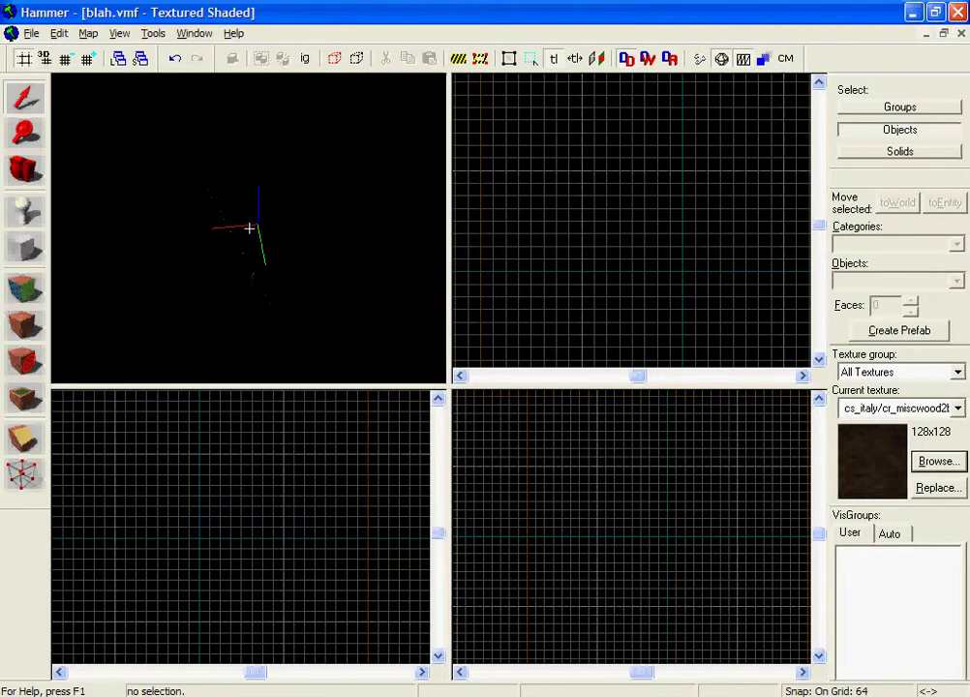
{"action": "key", "text": "s"}
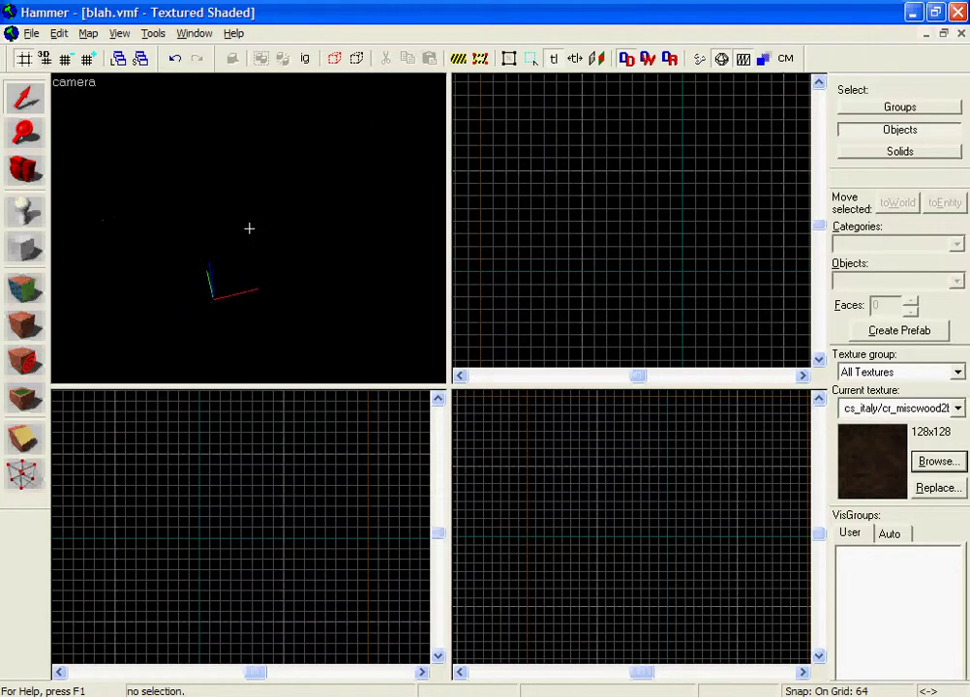
{"action": "key", "text": "d"}
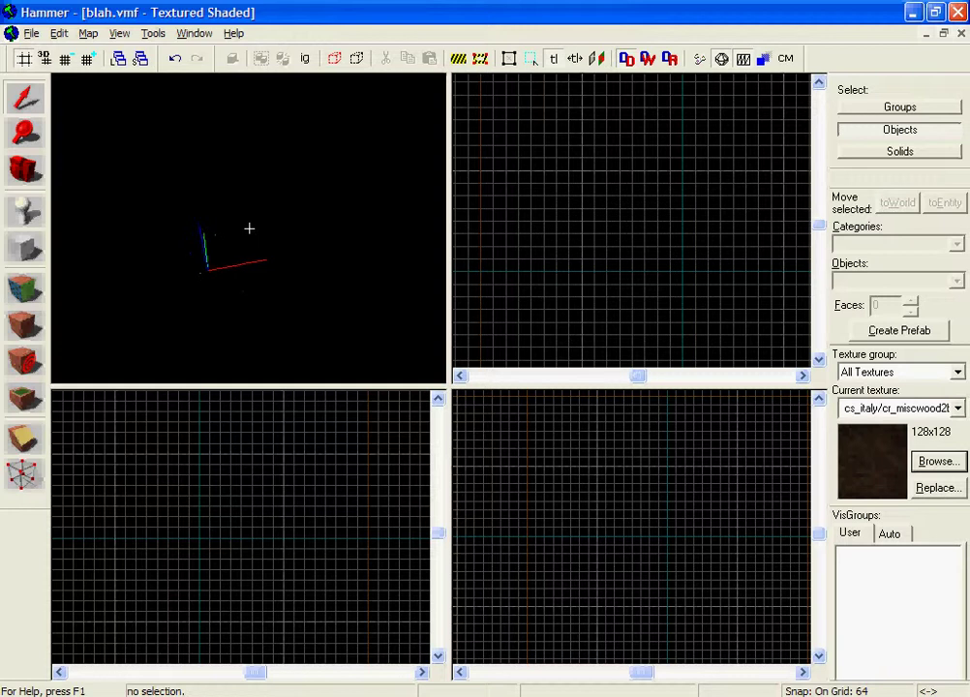
{"action": "key", "text": "z"}
{"action": "left_click_drag", "start_coordinate": [666, 243], "coordinate": [694, 262]}
{"action": "scroll", "coordinate": [678, 474], "scroll_direction": "down", "scroll_amount": 3}
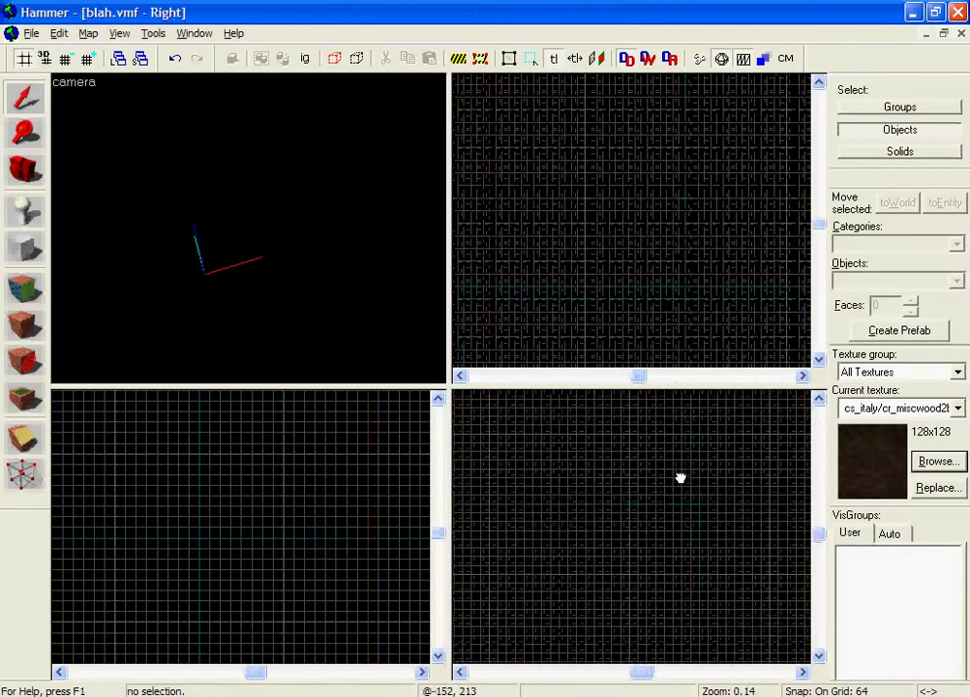
{"action": "scroll", "coordinate": [647, 520], "scroll_direction": "up", "scroll_amount": 1}
{"action": "scroll", "coordinate": [643, 530], "scroll_direction": "up", "scroll_amount": 2}
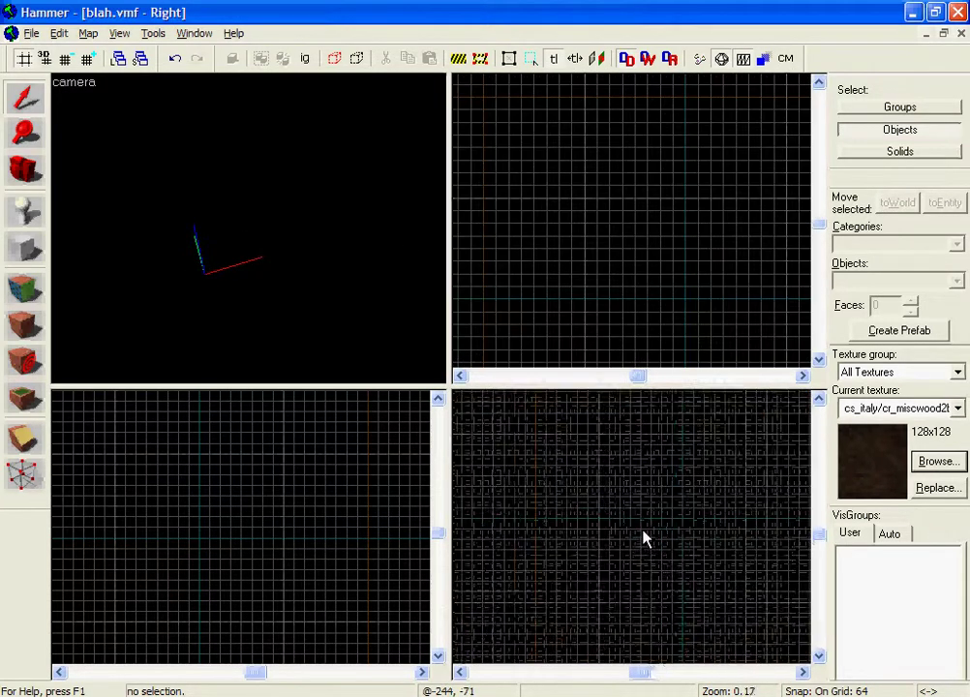
{"action": "scroll", "coordinate": [633, 544], "scroll_direction": "down", "scroll_amount": 3}
{"action": "key", "text": "z"}
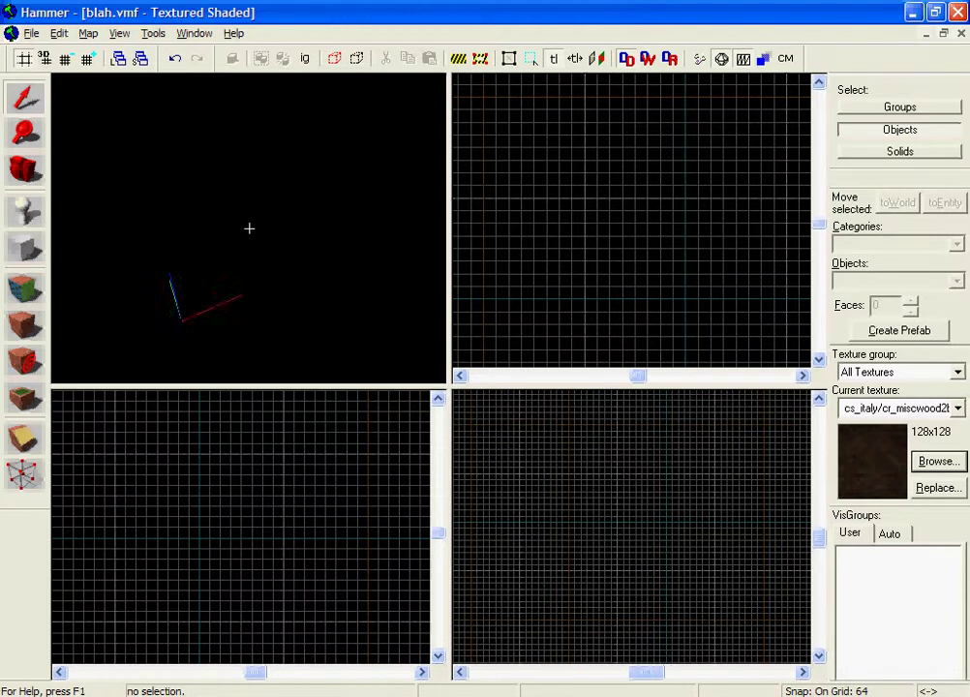
{"action": "key", "text": "z"}
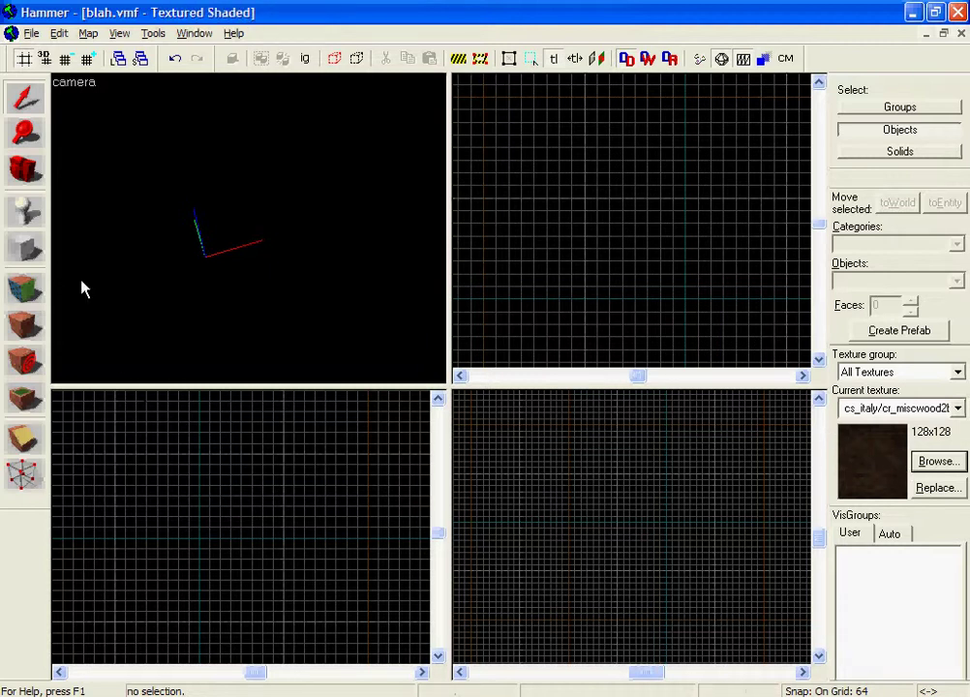
Step: Activate the Block tool and choose concrete/concretefloor001a as the current texture, filtering the textures by "floor"
{"action": "left_click", "coordinate": [17, 254]}
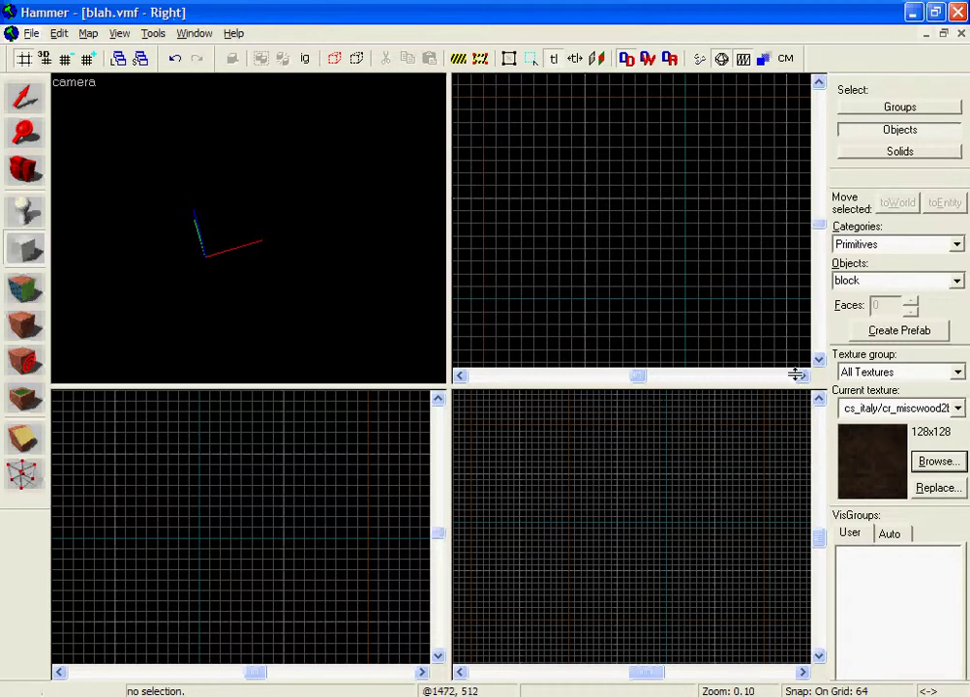
{"action": "left_click", "coordinate": [936, 463]}
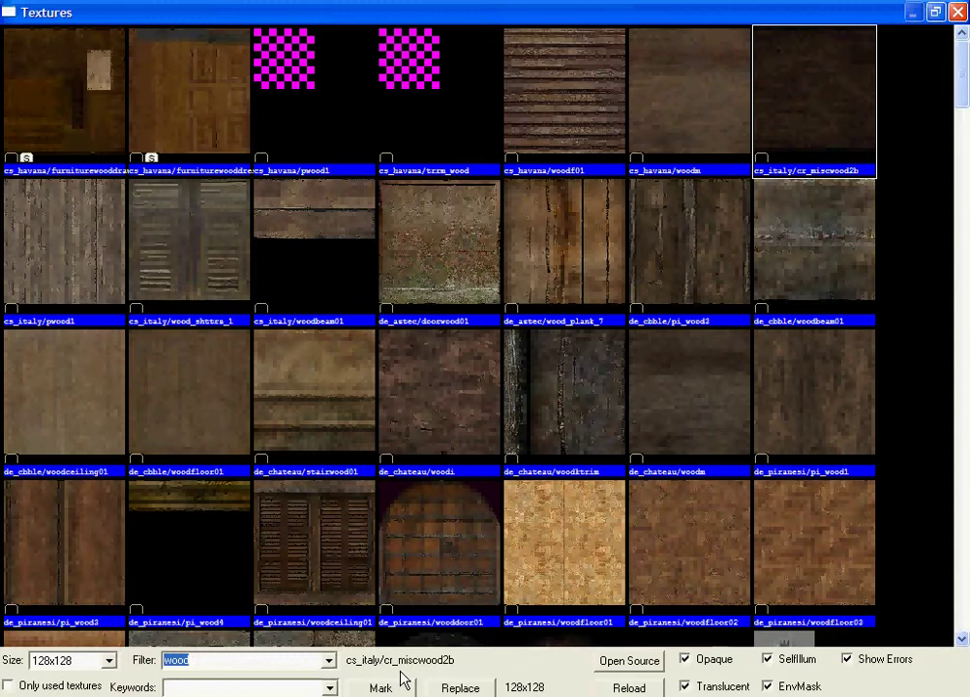
{"action": "type", "text": "floor"}
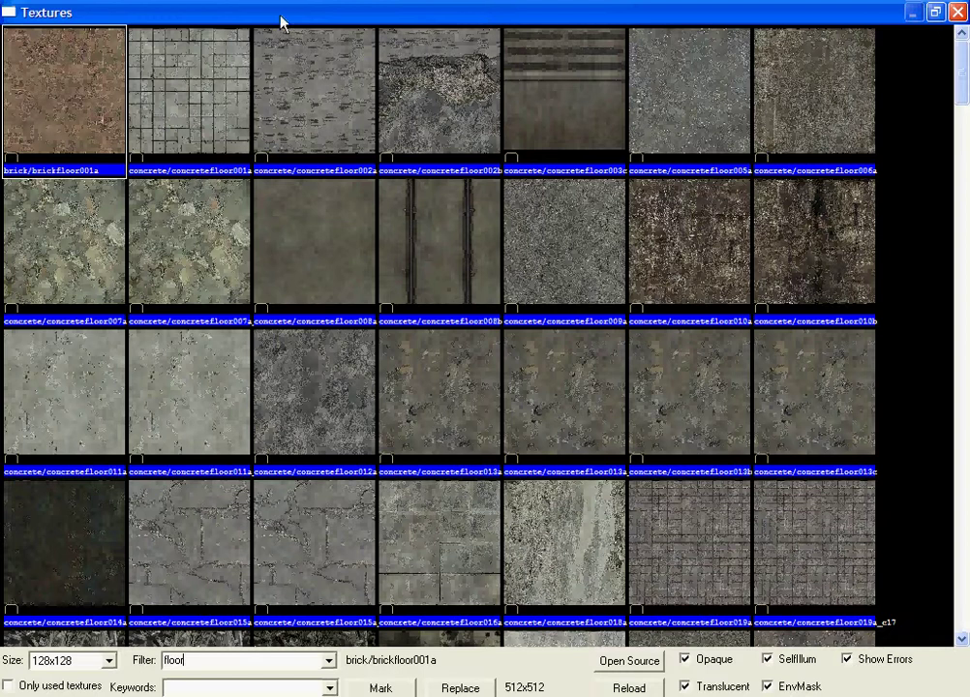
{"action": "double_click", "coordinate": [200, 122]}
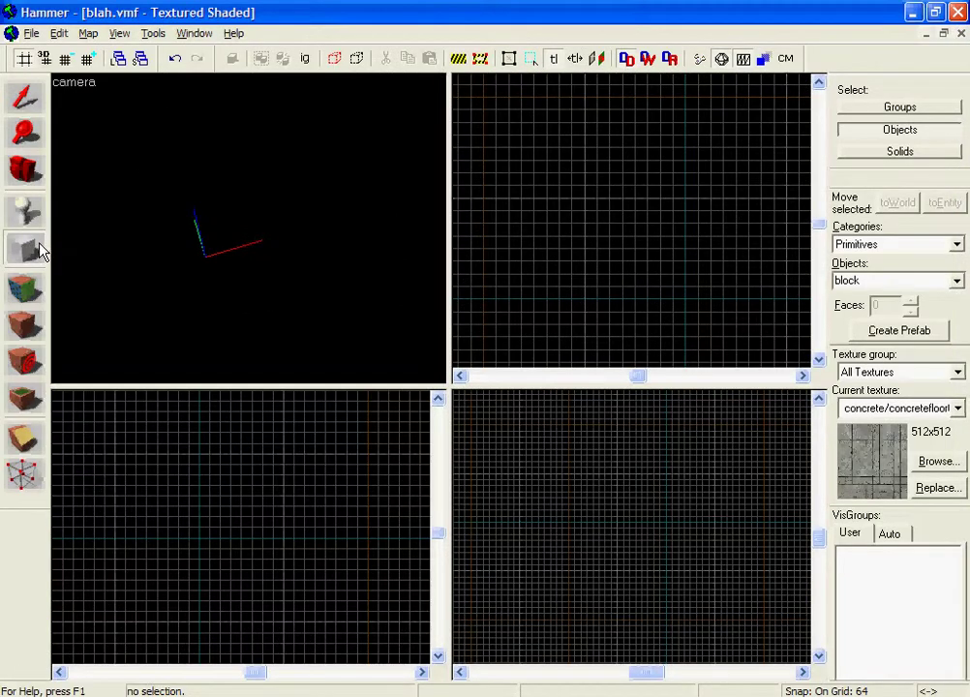
Step: Create a block 1024 by 1024 units in the top view and 128 units high, and deselect it with the Selection tool
{"action": "left_click", "coordinate": [39, 250]}
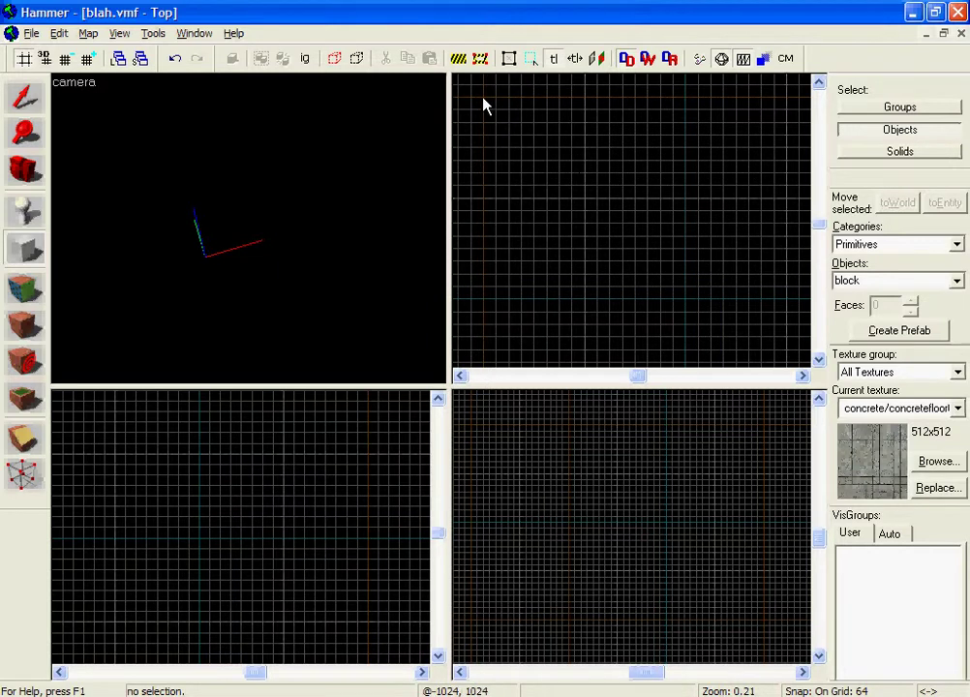
{"action": "left_click_drag", "start_coordinate": [485, 102], "coordinate": [685, 308]}
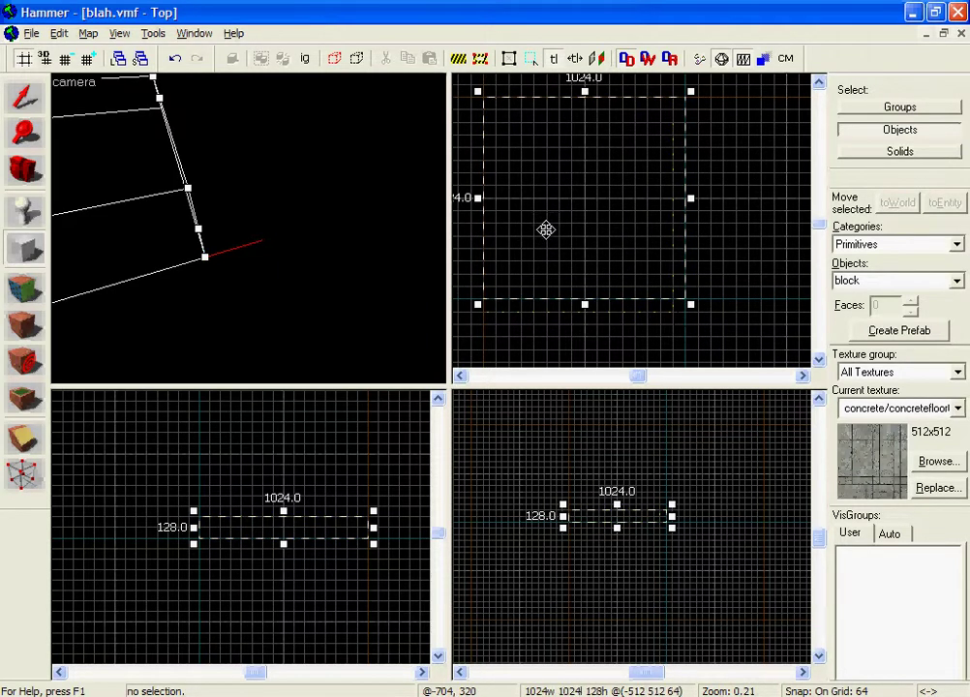
{"action": "left_click_drag", "start_coordinate": [558, 227], "coordinate": [639, 263]}
{"action": "right_click", "coordinate": [622, 240]}
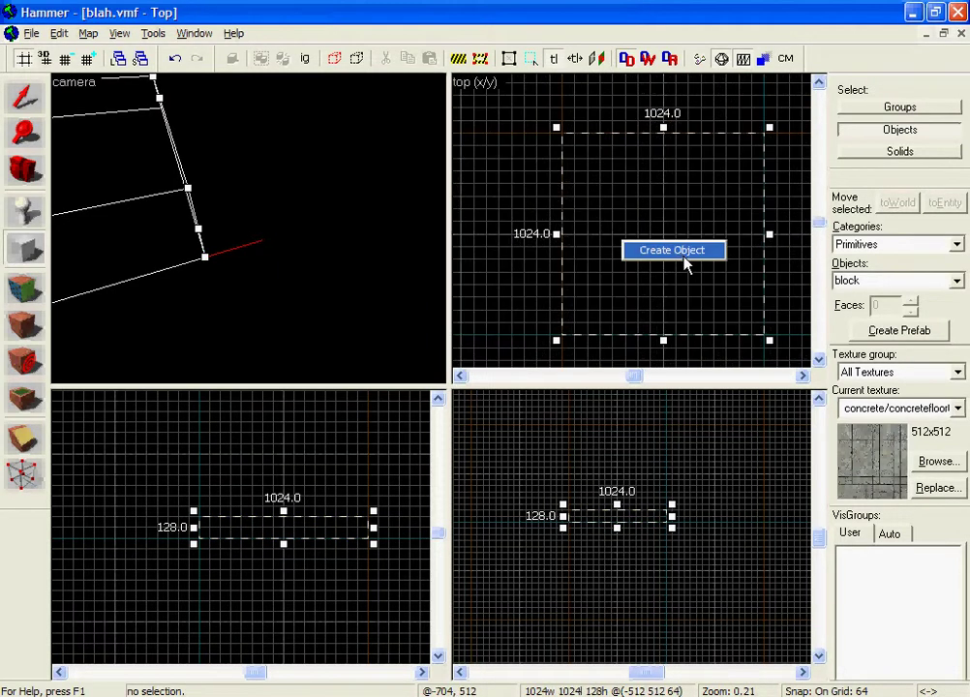
{"action": "left_click", "coordinate": [683, 257]}
{"action": "key", "text": "z"}
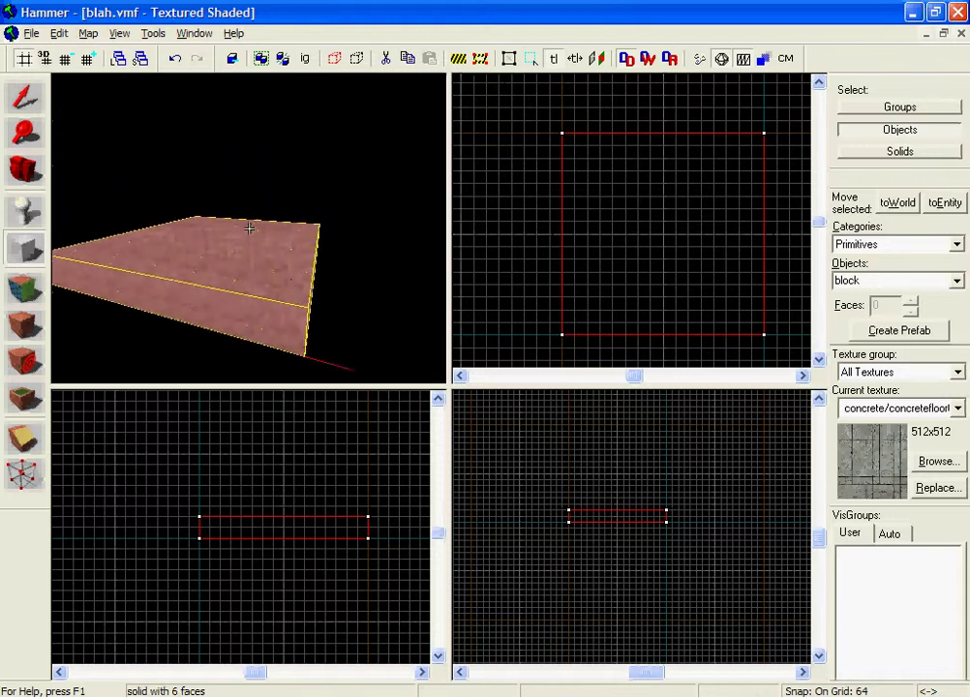
{"action": "key", "text": "s"}
{"action": "key", "text": "z"}
{"action": "left_click", "coordinate": [32, 102]}
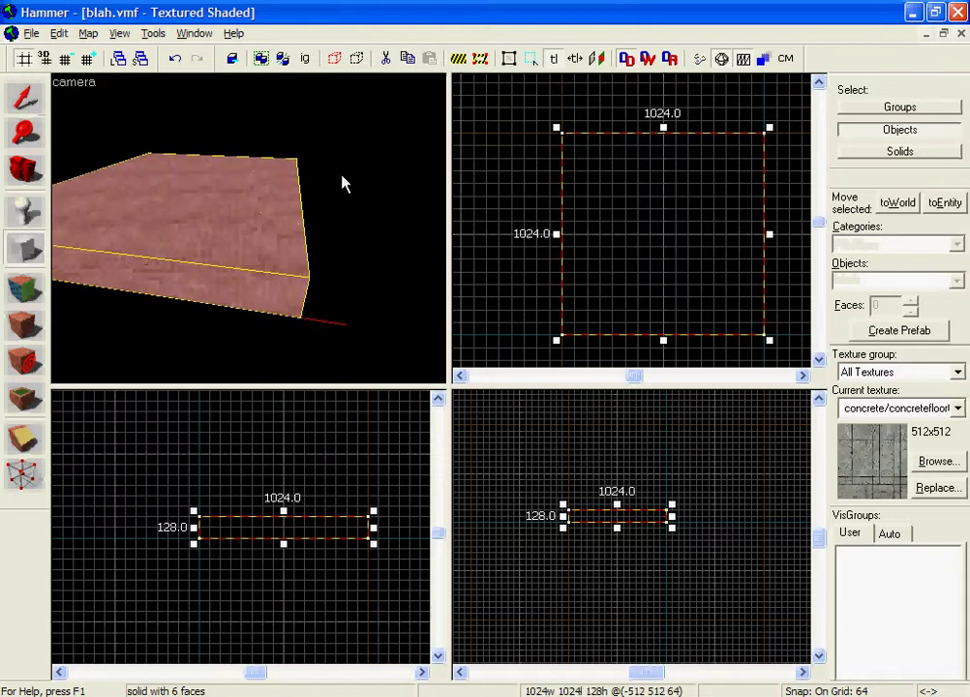
{"action": "left_click", "coordinate": [343, 177]}
Step: Select the floor block and examine its textured surface from several angles in the 3D view
{"action": "key", "text": "z"}
{"action": "key", "text": "w"}
{"action": "key", "text": "s"}
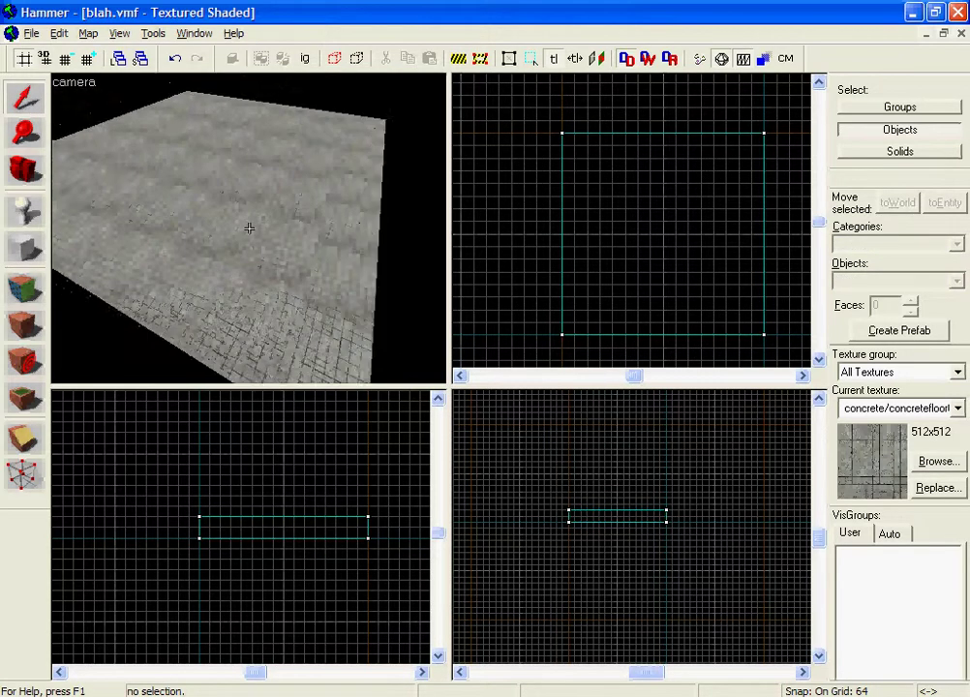
{"action": "key", "text": "d"}
{"action": "key", "text": "z"}
{"action": "left_click", "coordinate": [259, 257]}
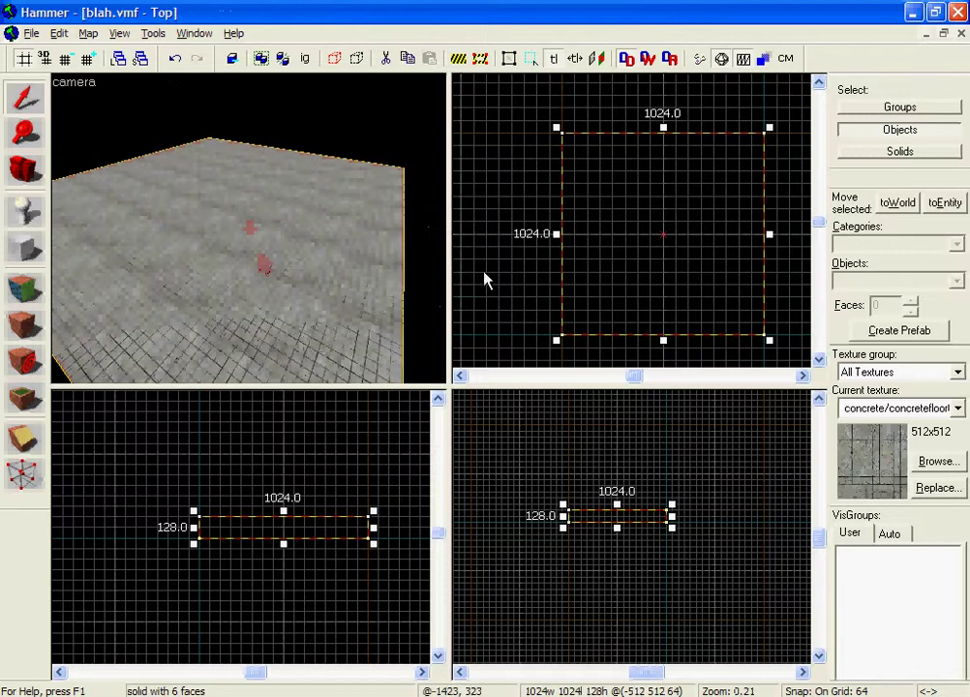
{"action": "key", "text": "z"}
{"action": "key", "text": "d"}
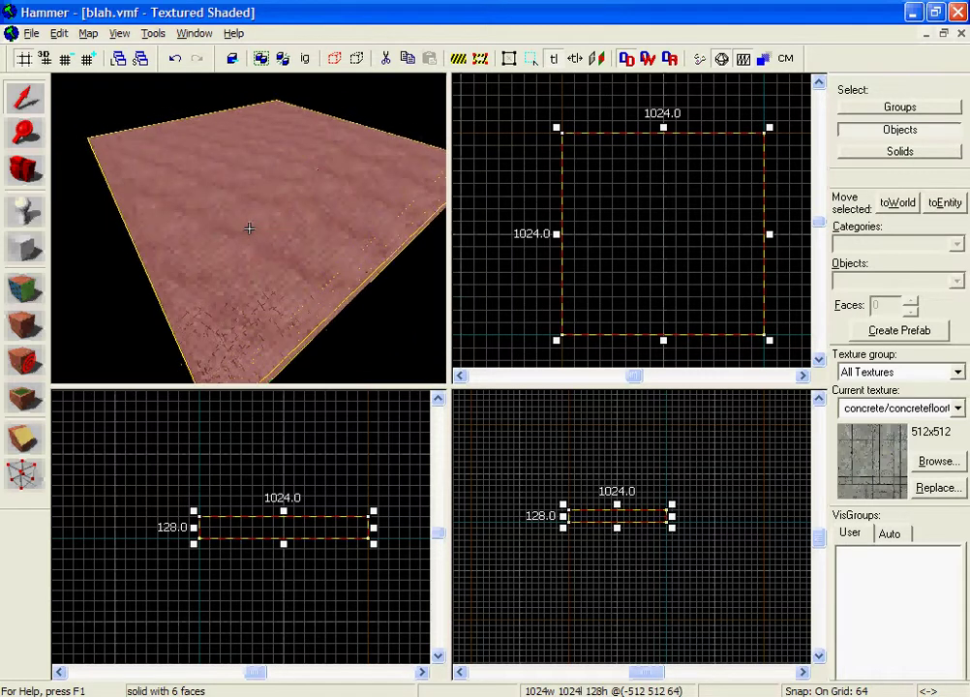
{"action": "left_click_drag", "start_coordinate": [249, 227], "coordinate": [249, 227]}
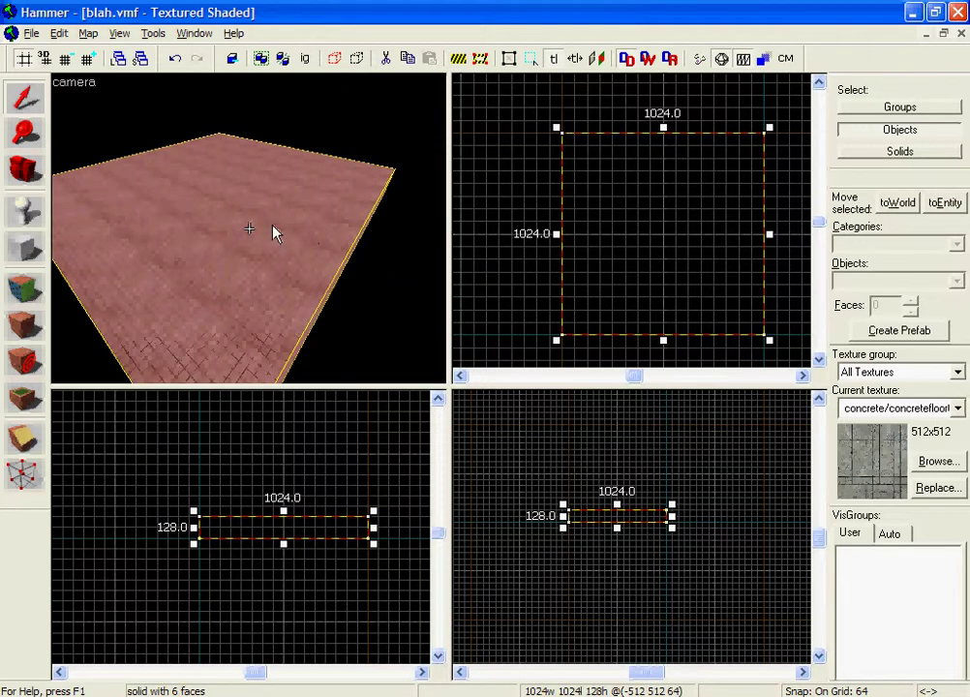
Step: Reduce the floor block's height to 64 units in the side view and check it in the 3D view
{"action": "scroll", "coordinate": [625, 518], "scroll_direction": "up", "scroll_amount": 2}
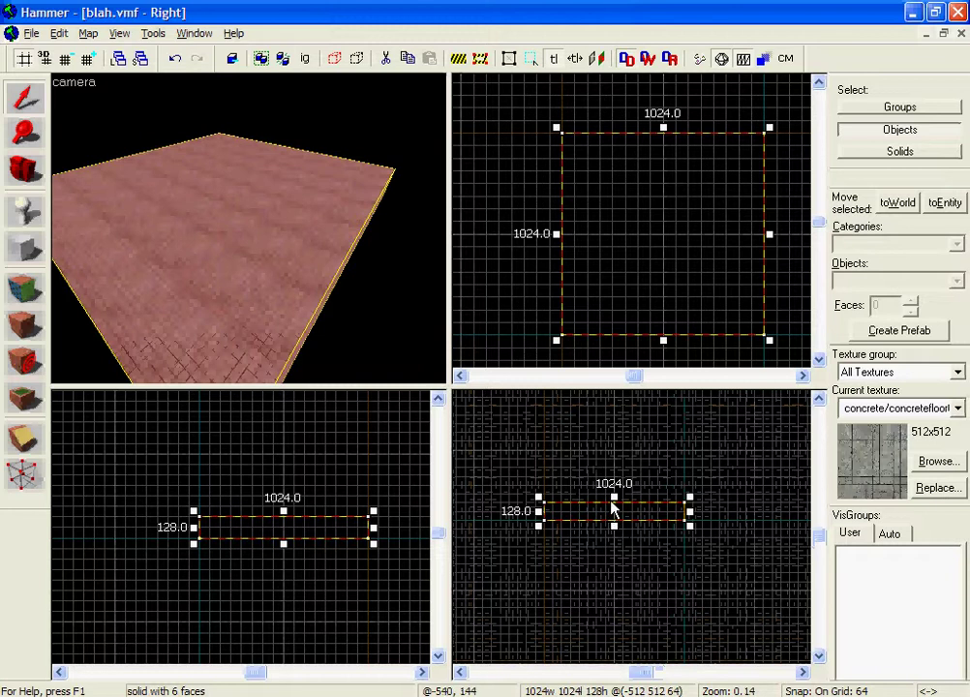
{"action": "left_click_drag", "start_coordinate": [612, 498], "coordinate": [612, 506]}
{"action": "key", "text": "z"}
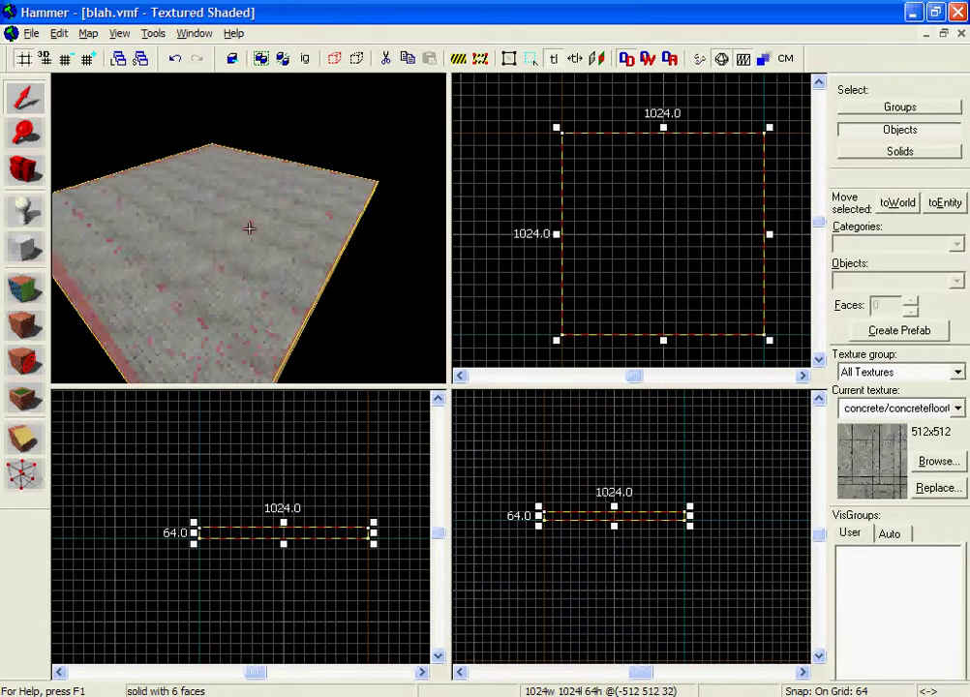
{"action": "key", "text": "d"}
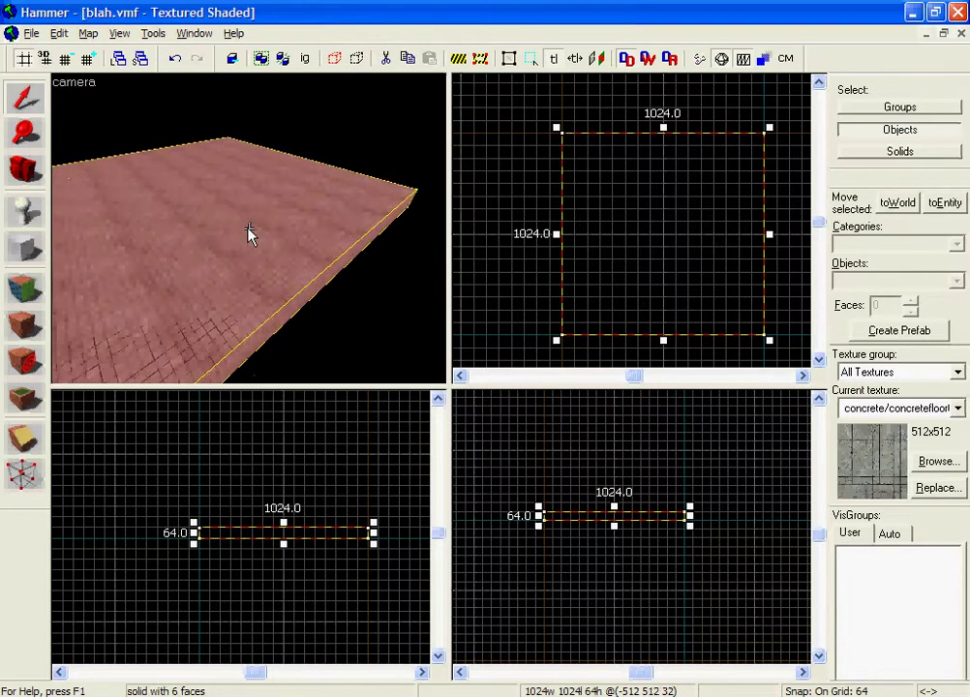
Step: Create a wall block 64 units thick, 1024 long and 448 high standing on one edge of the floor
{"action": "left_click", "coordinate": [24, 249]}
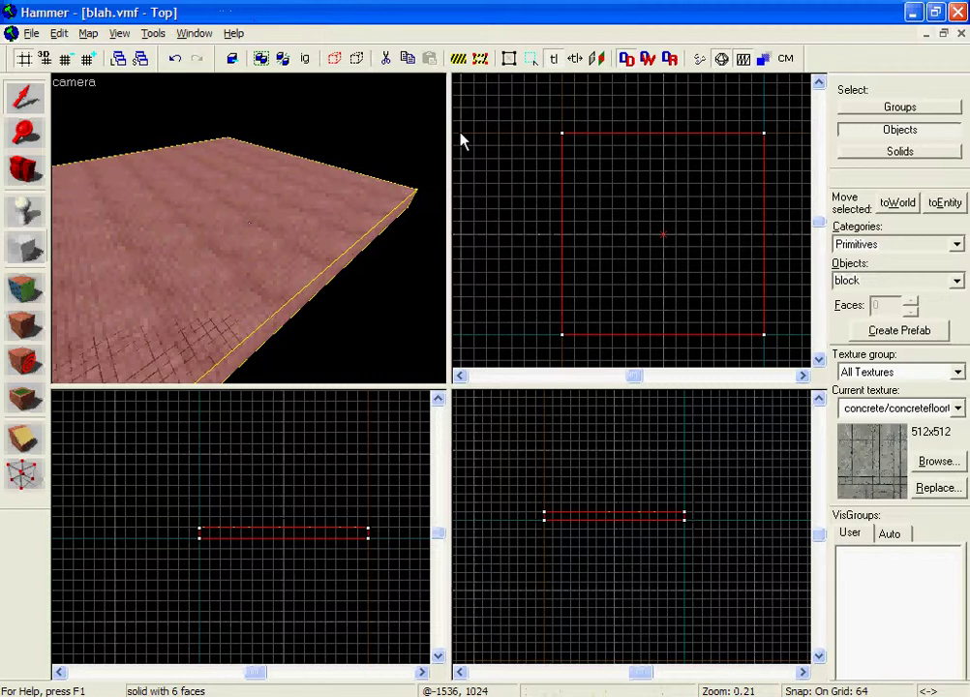
{"action": "left_click_drag", "start_coordinate": [564, 134], "coordinate": [571, 338]}
{"action": "scroll", "coordinate": [511, 541], "scroll_direction": "up", "scroll_amount": 3}
{"action": "left_click_drag", "start_coordinate": [577, 498], "coordinate": [578, 481]}
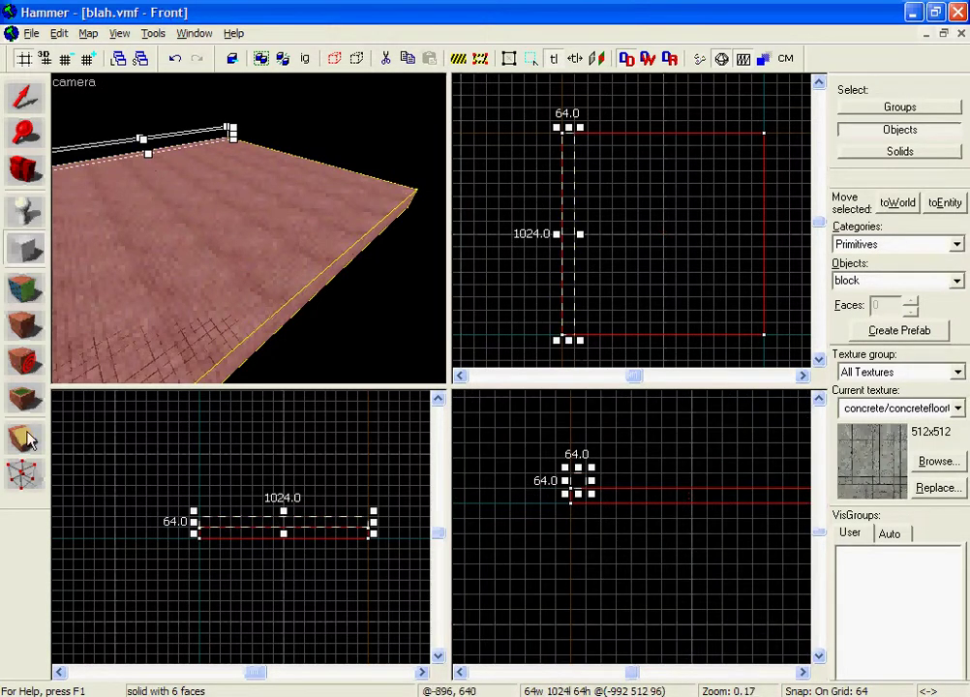
{"action": "scroll", "coordinate": [565, 431], "scroll_direction": "up", "scroll_amount": 1}
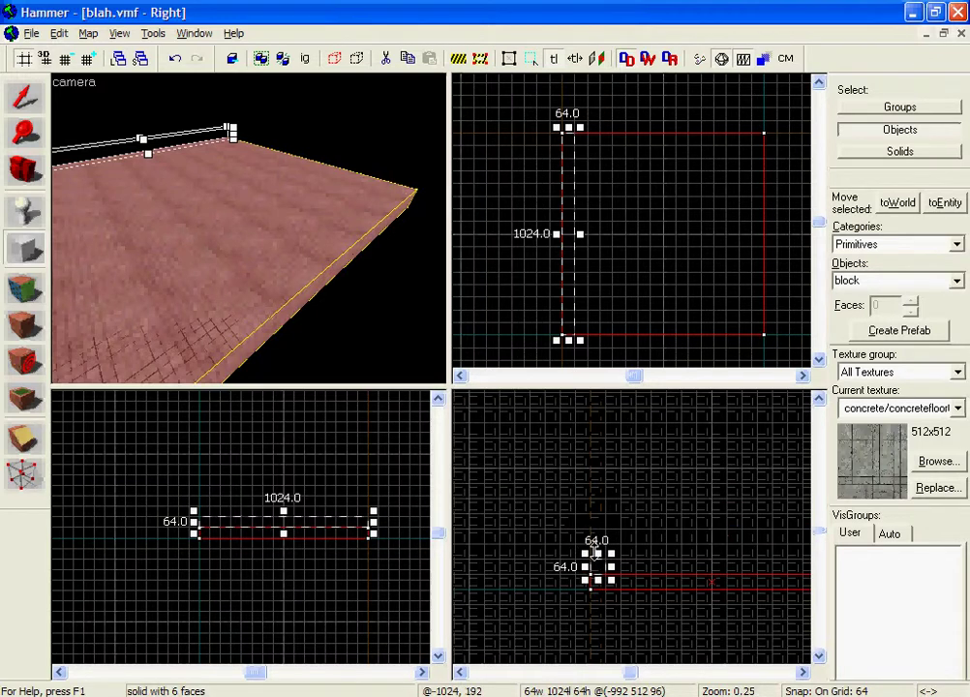
{"action": "left_click_drag", "start_coordinate": [595, 548], "coordinate": [613, 470]}
{"action": "scroll", "coordinate": [613, 459], "scroll_direction": "down", "scroll_amount": 2}
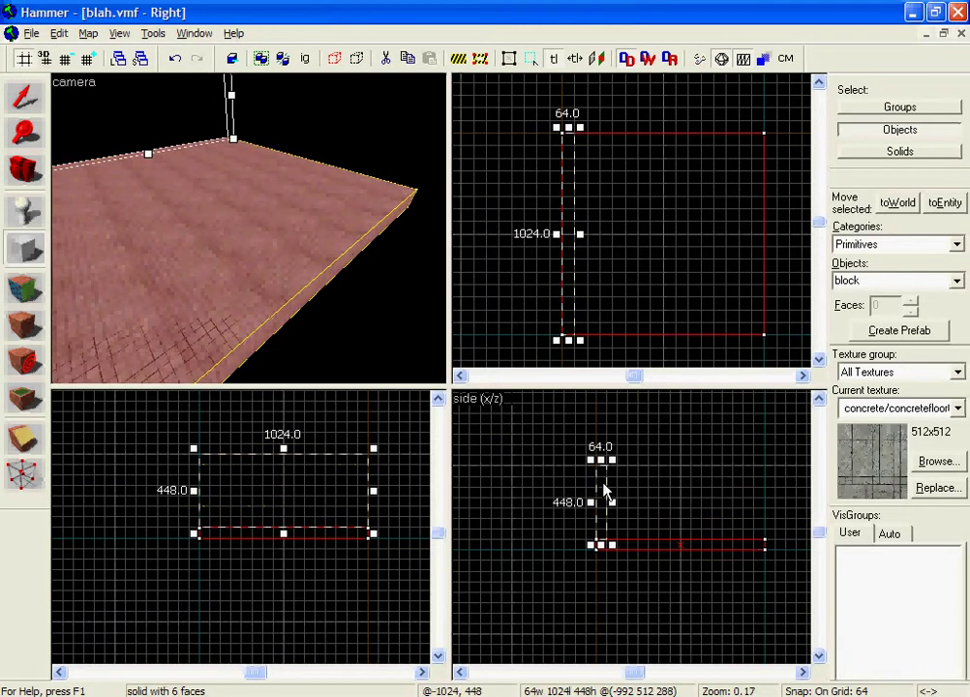
{"action": "key", "text": "Return"}
{"action": "left_click", "coordinate": [21, 97]}
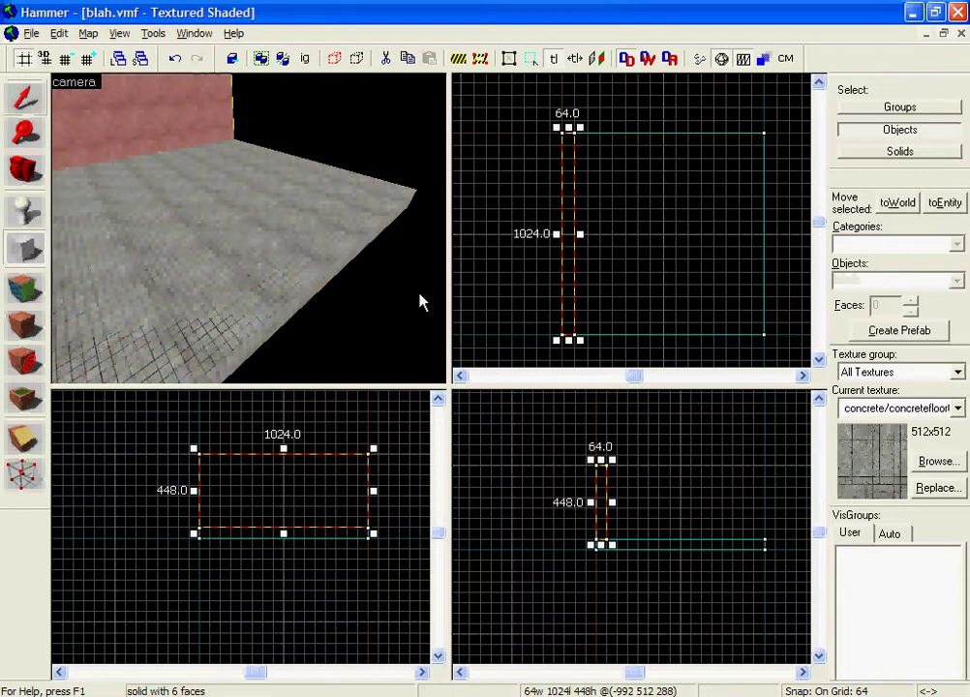
Step: Undo the wall block's creation and the floor block's height reduction
{"action": "key", "text": "ctrl+z"}
{"action": "key", "text": "ctrl+z"}
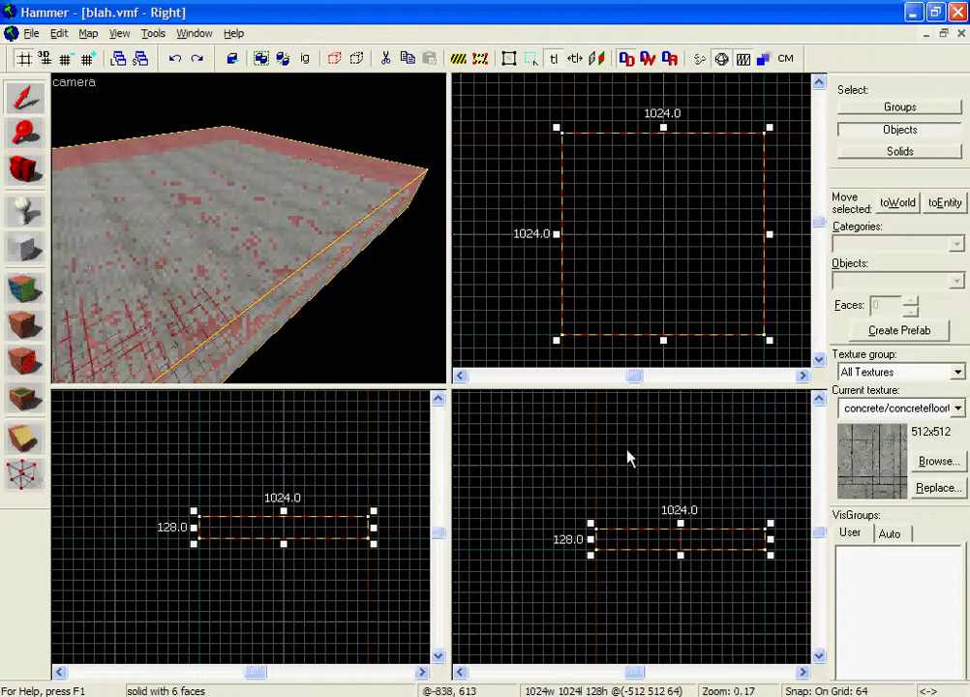
Step: Stretch the block upward to a height of 1024 units and view the whole cube in the 3D view
{"action": "left_click_drag", "start_coordinate": [681, 523], "coordinate": [662, 439]}
{"action": "scroll", "coordinate": [677, 473], "scroll_direction": "down", "scroll_amount": 2}
{"action": "key", "text": "z"}
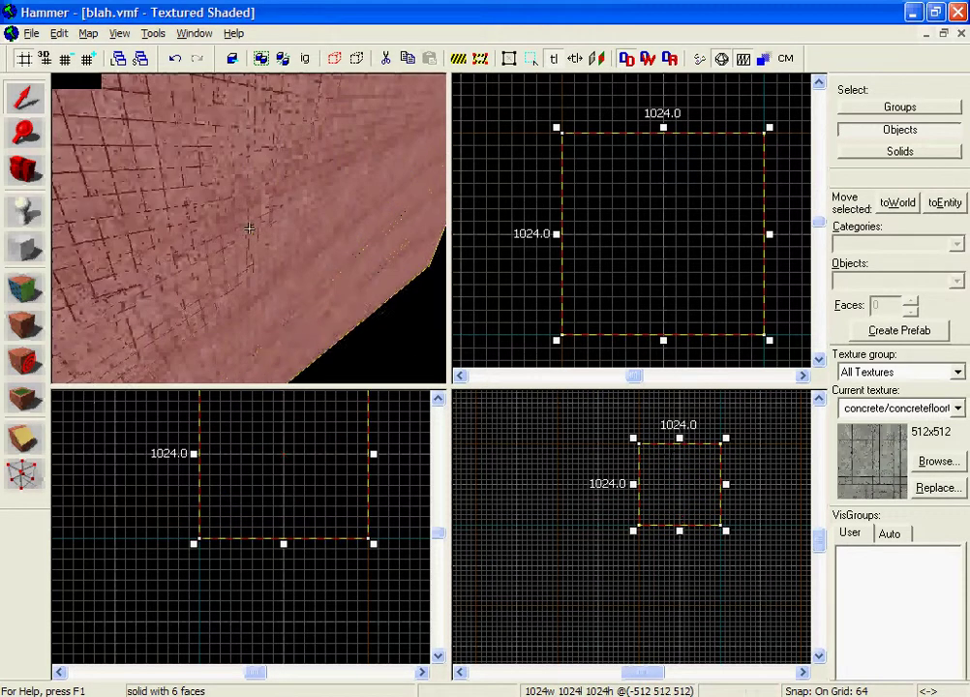
{"action": "key", "text": "s"}
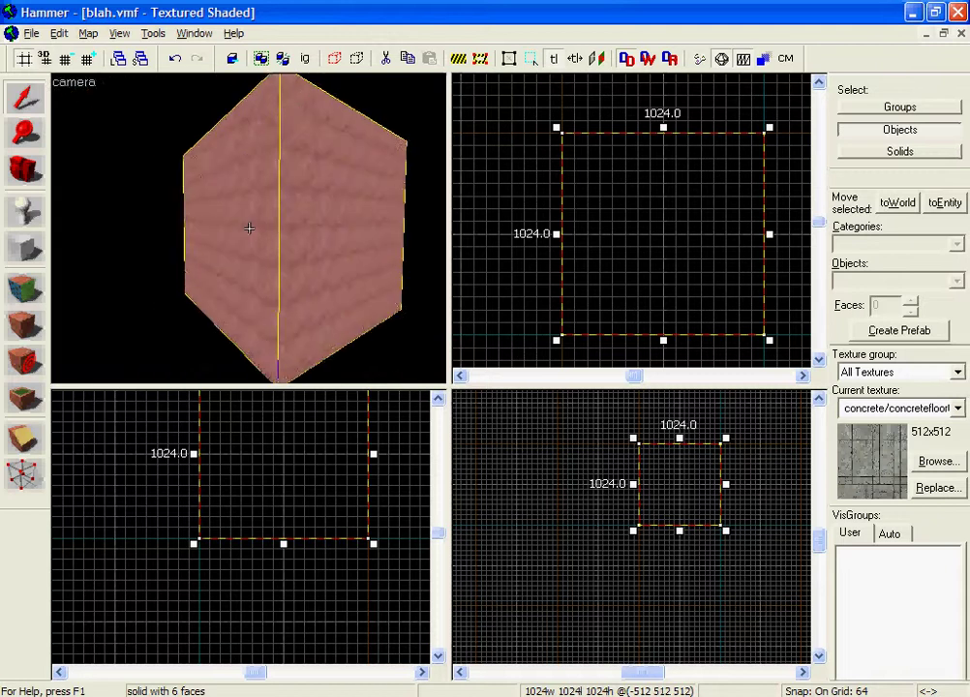
{"action": "key", "text": "z"}
Step: Hollow the cube outward using a wall thickness value of -30
{"action": "key", "text": "ctrl+h"}
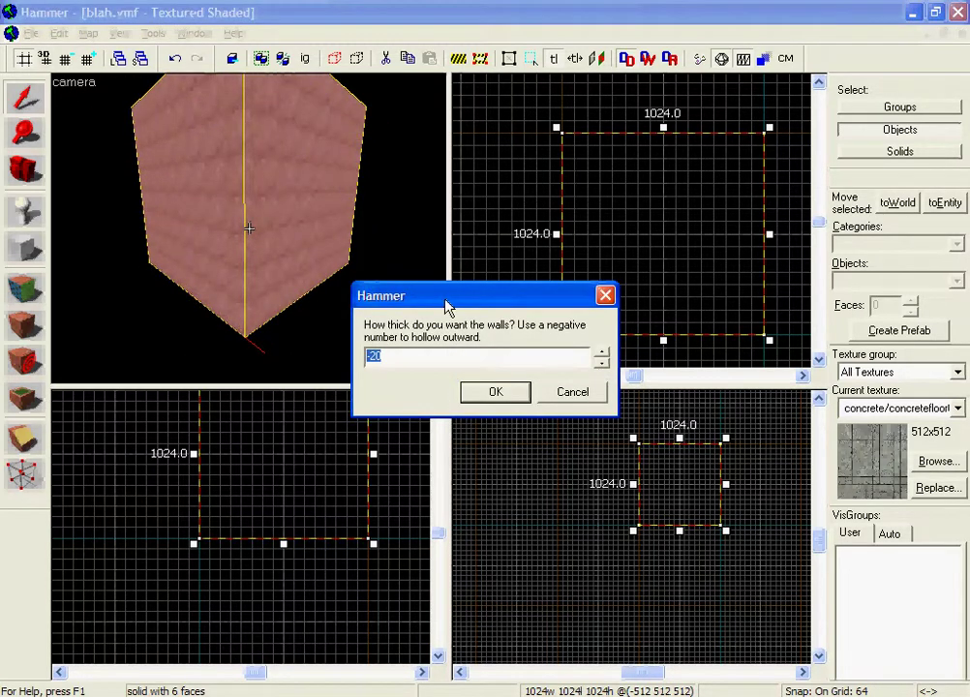
{"action": "left_click", "coordinate": [561, 394]}
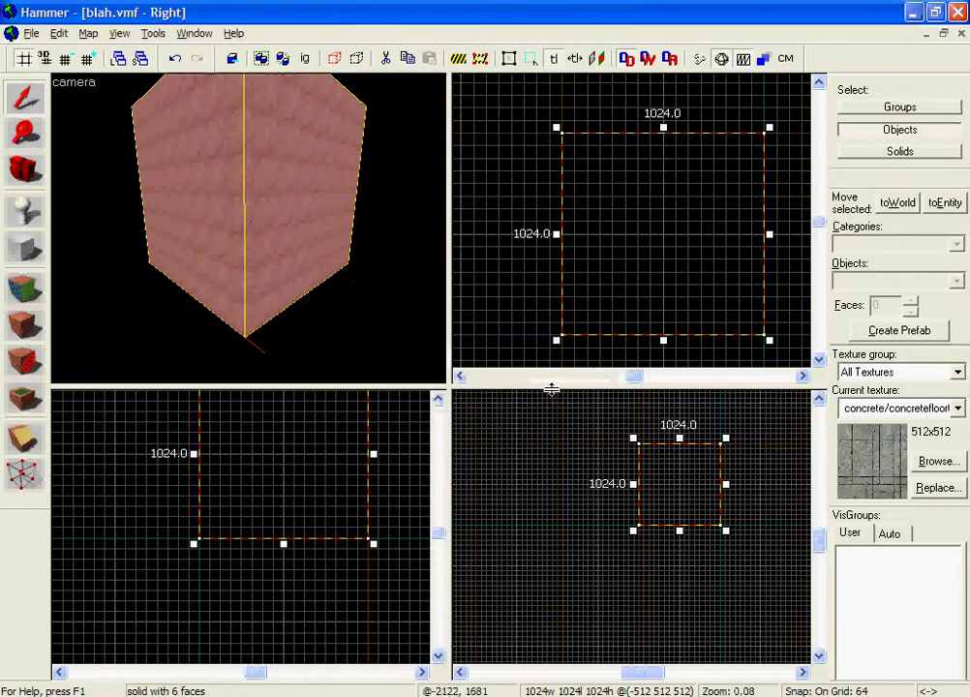
{"action": "right_click", "coordinate": [675, 190]}
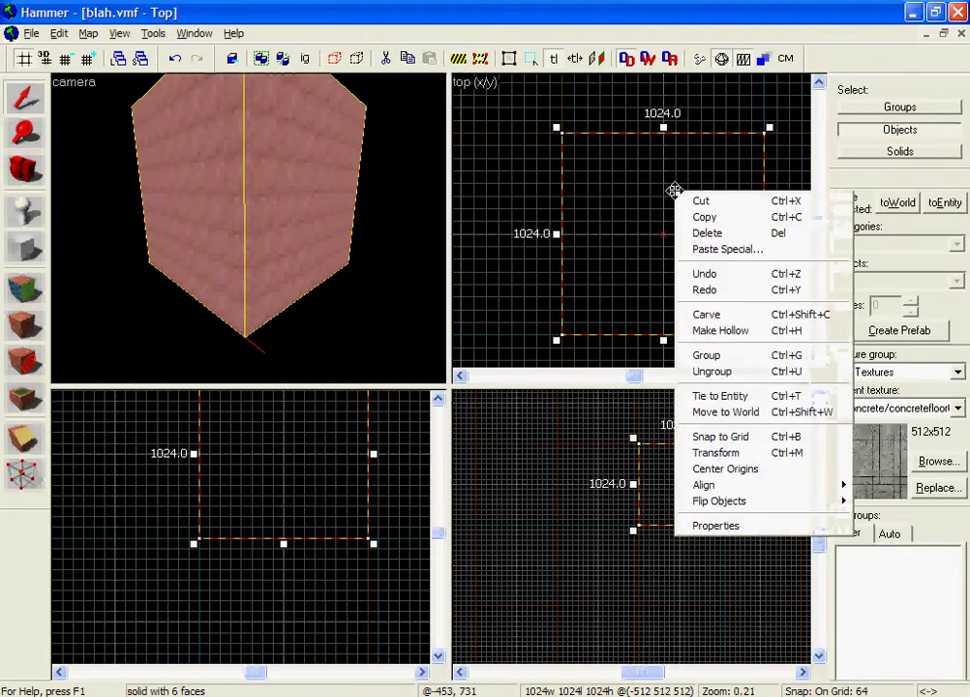
{"action": "left_click", "coordinate": [787, 332]}
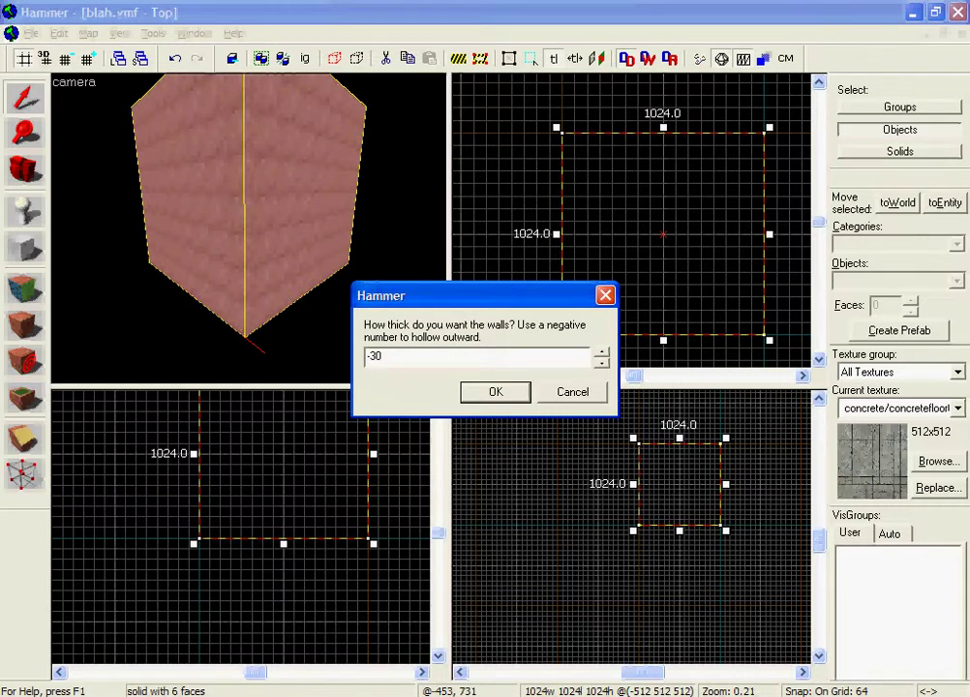
{"action": "left_click", "coordinate": [498, 391]}
Step: Inspect the hollowed cube from outside and from within the room in the 3D view
{"action": "key", "text": "z"}
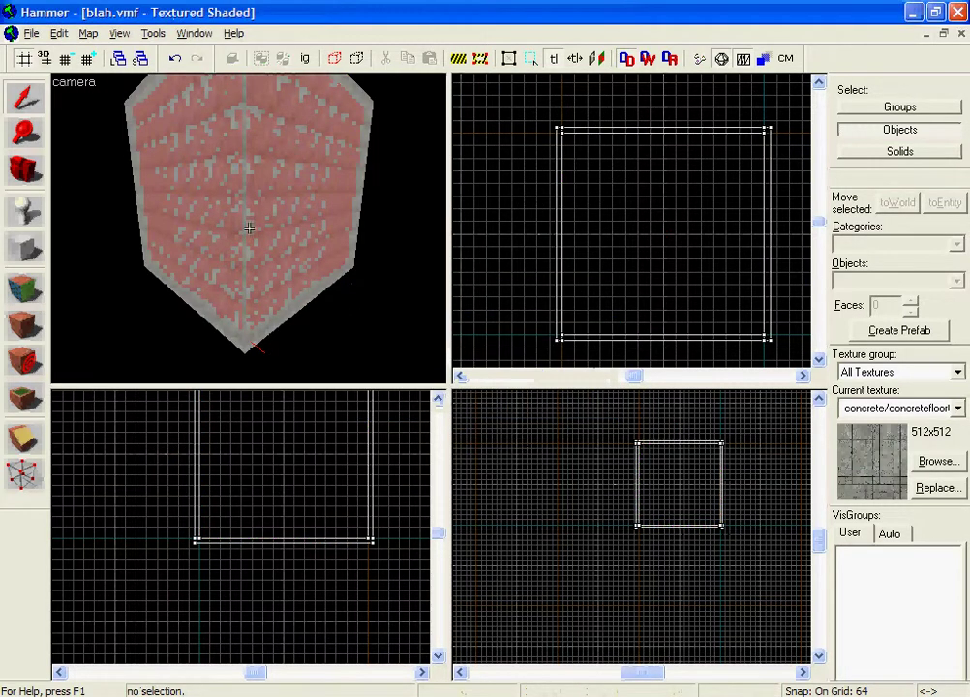
{"action": "key", "text": "d"}
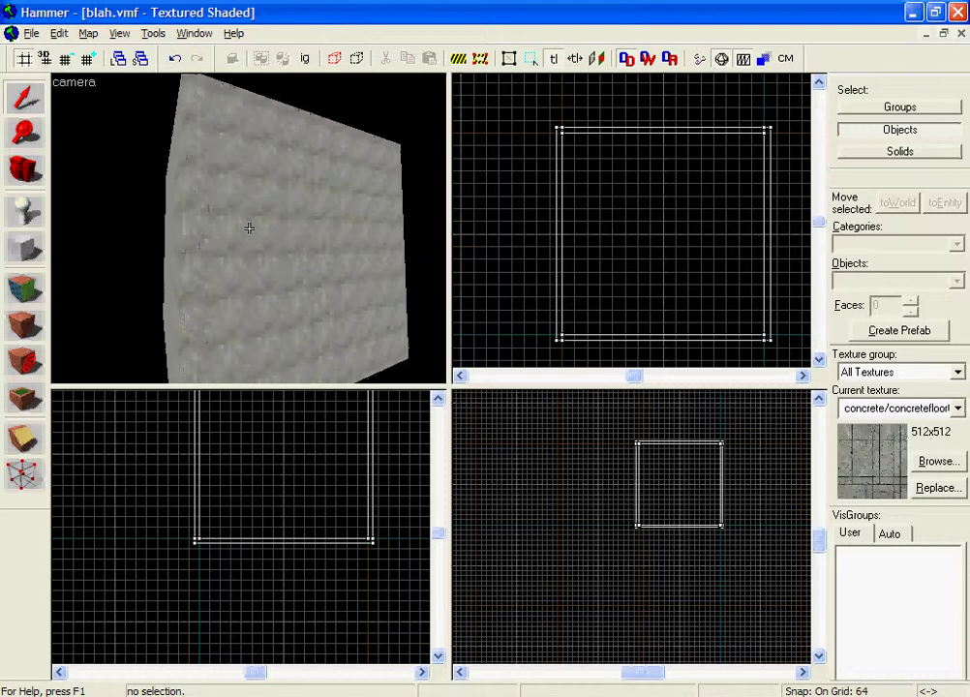
{"action": "key", "text": "z"}
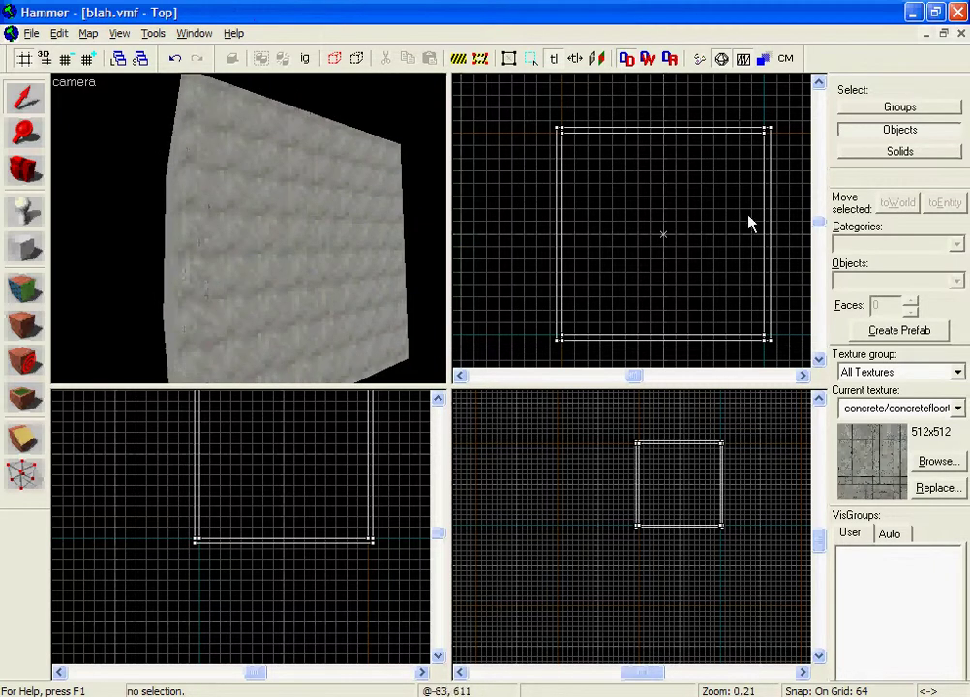
{"action": "key", "text": "z"}
{"action": "key", "text": "w"}
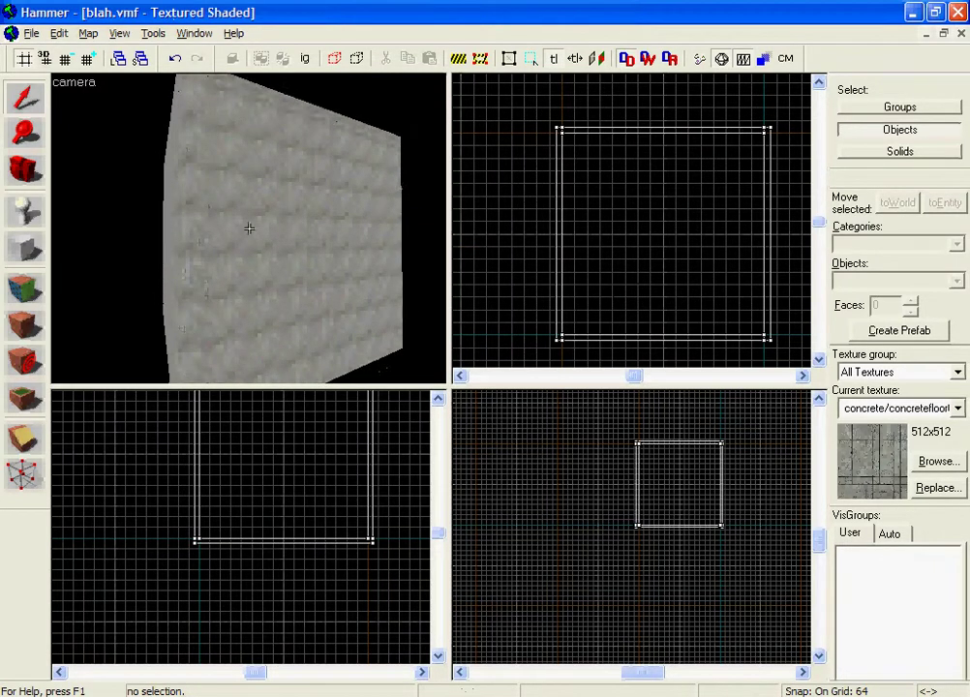
{"action": "key", "text": "w"}
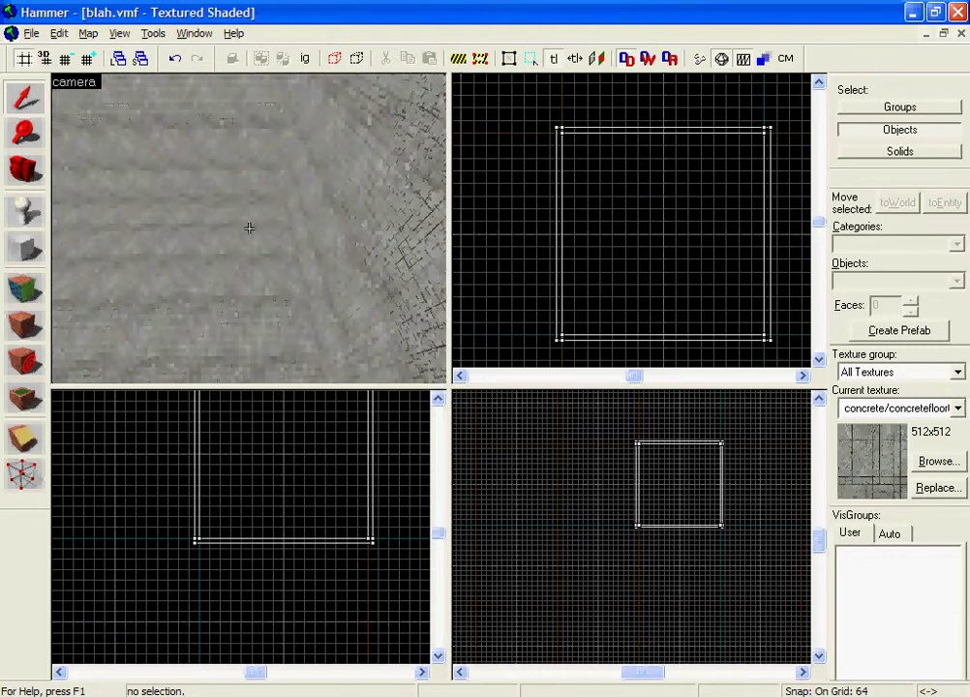
Step: Activate the Entity tool and choose the info_player_counterterrorist object for placement
{"action": "left_click", "coordinate": [24, 213]}
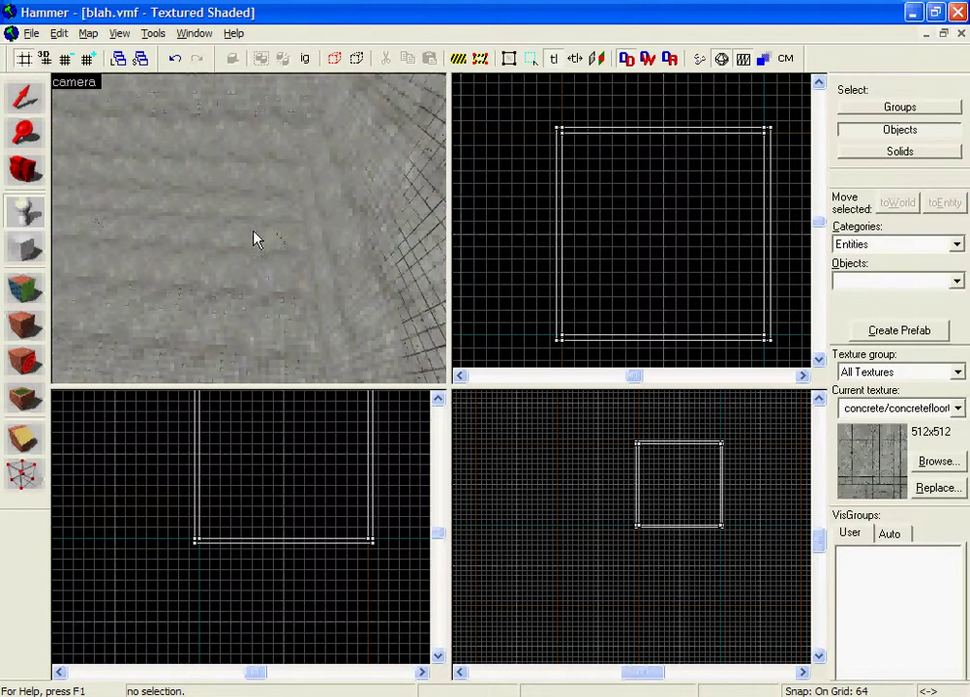
{"action": "left_click", "coordinate": [664, 235]}
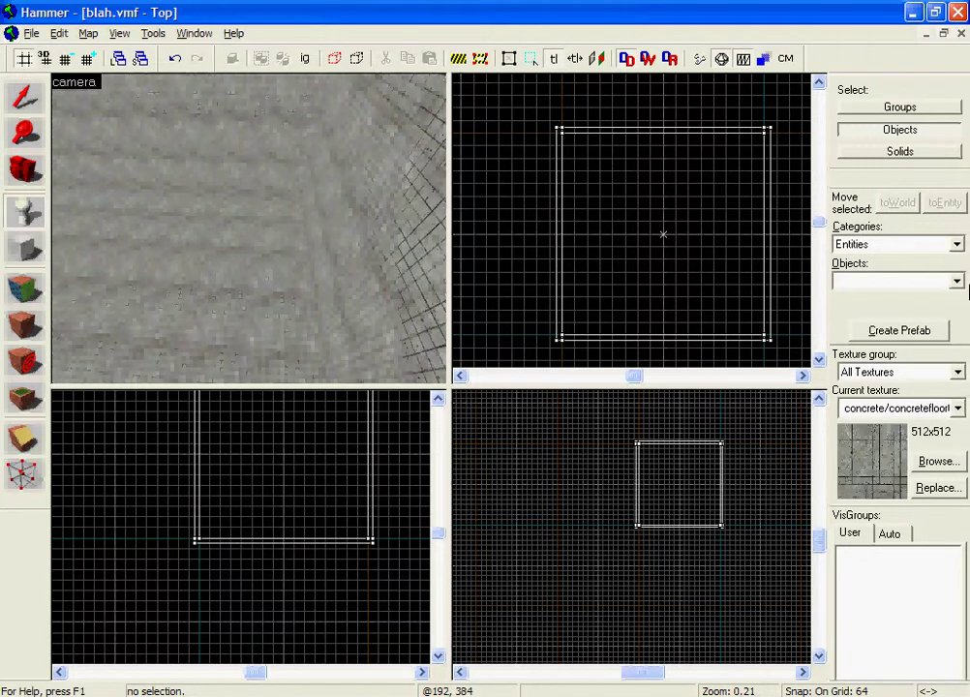
{"action": "left_click", "coordinate": [957, 282]}
{"action": "left_click", "coordinate": [957, 282]}
{"action": "type", "text": "info_camera_lin"}
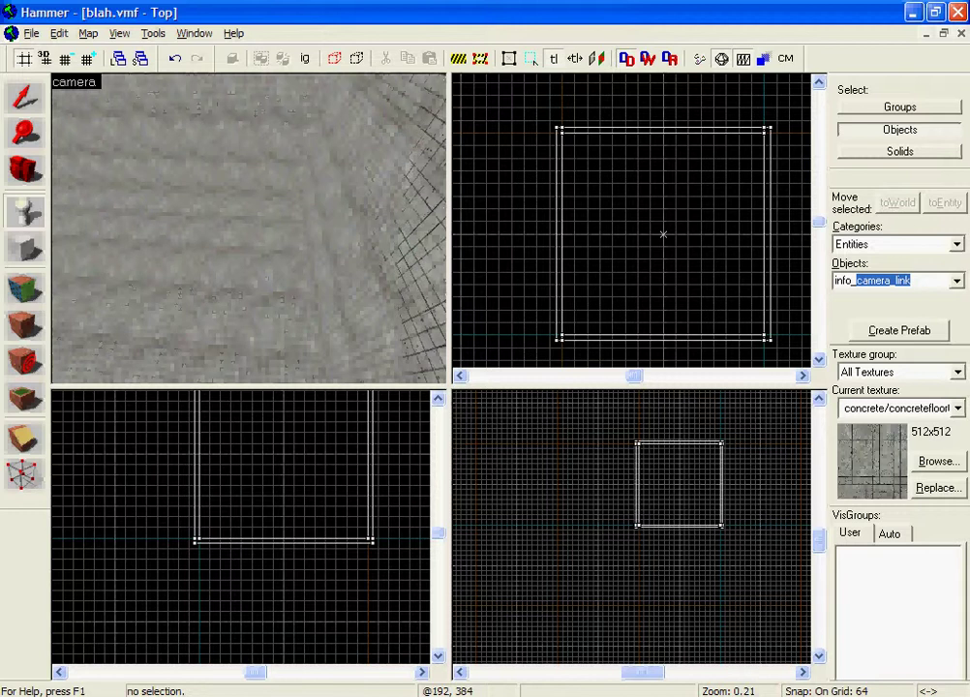
{"action": "type", "text": "fo_play"}
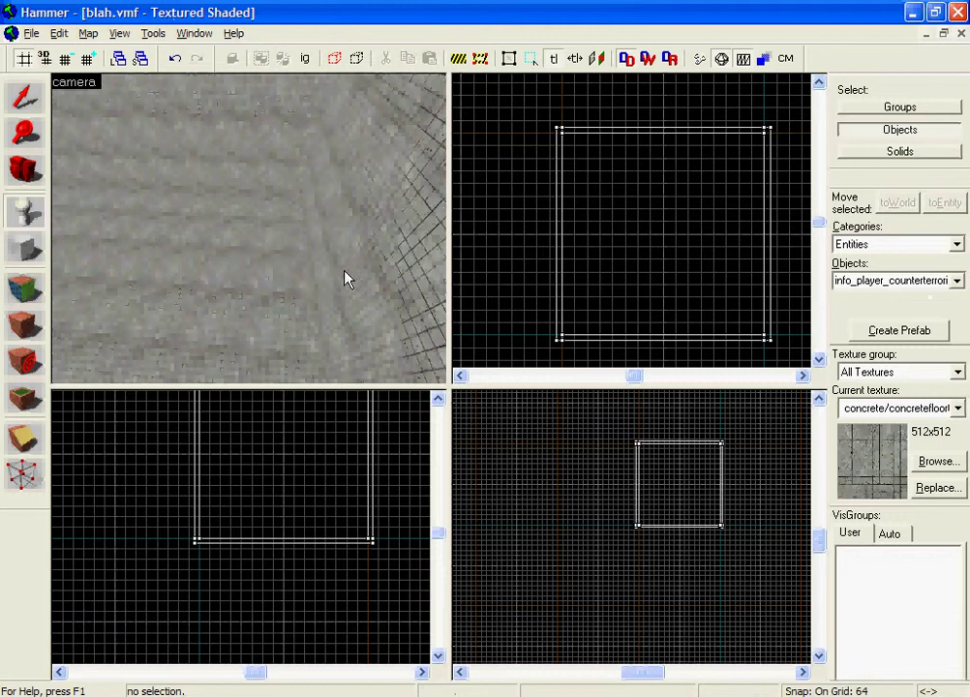
Step: Place a counter-terrorist spawn on the room's floor in the 3D view, examine it, and undo the placement
{"action": "type", "text": "z"}
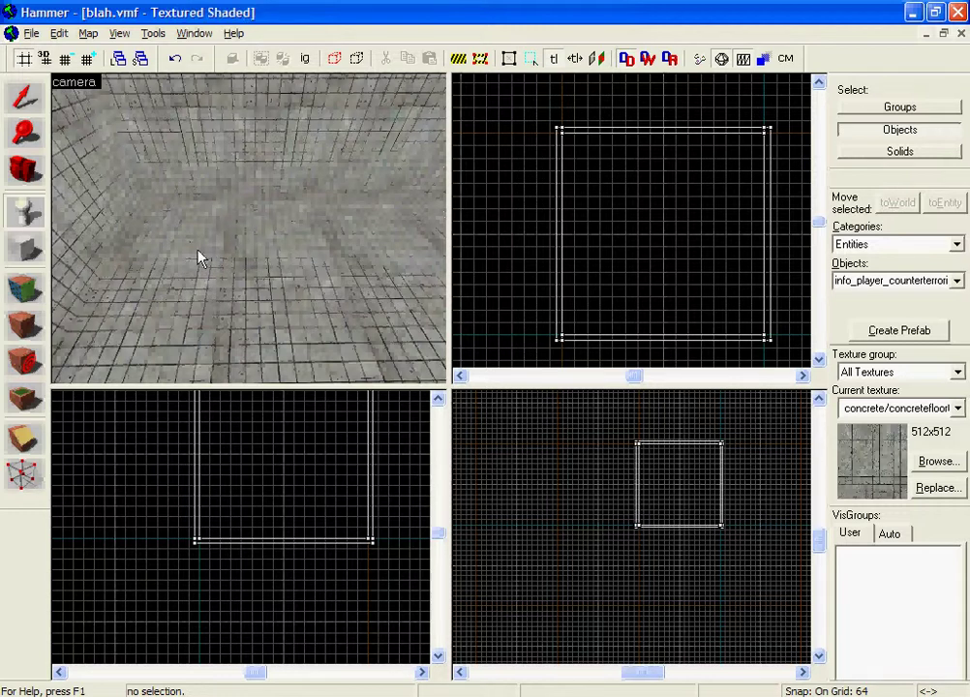
{"action": "left_click", "coordinate": [256, 272]}
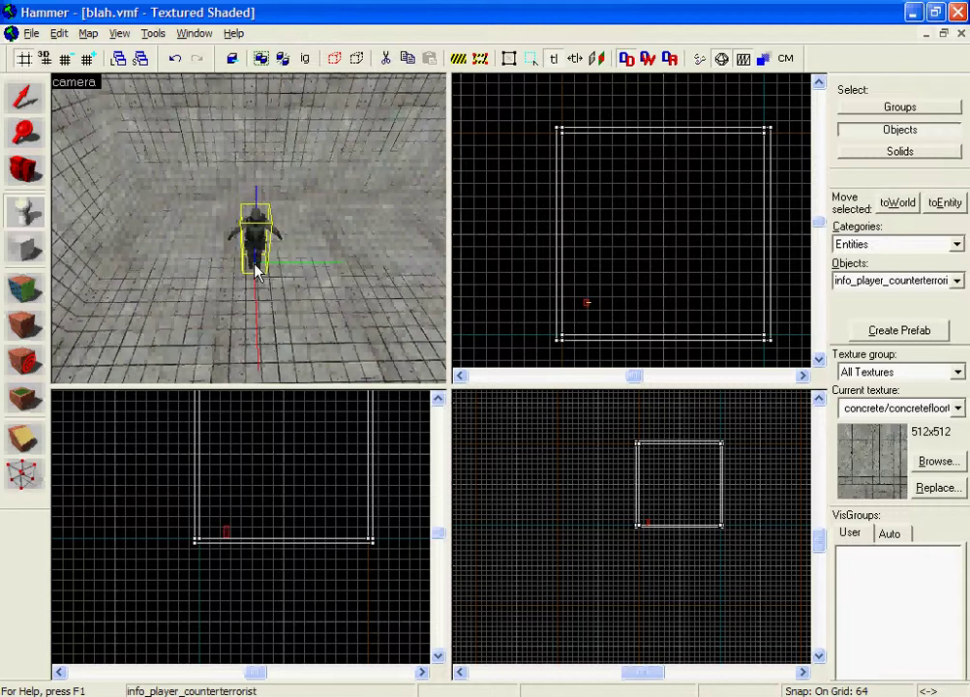
{"action": "scroll", "coordinate": [249, 230], "scroll_direction": "up", "scroll_amount": 3}
{"action": "scroll", "coordinate": [249, 230], "scroll_direction": "up", "scroll_amount": 4}
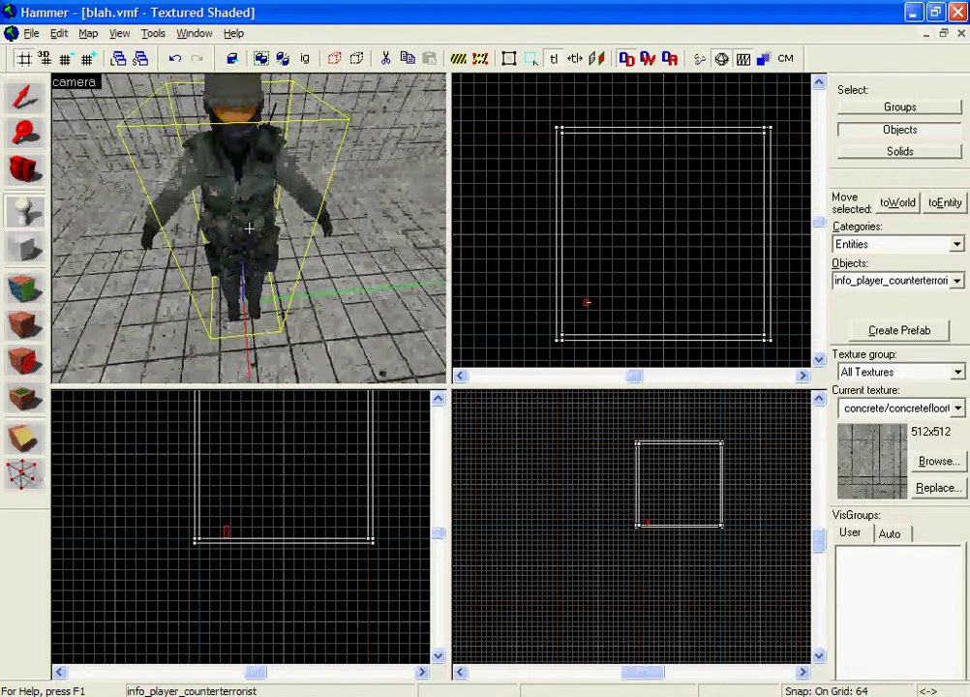
{"action": "scroll", "coordinate": [249, 230], "scroll_direction": "down", "scroll_amount": 6}
{"action": "scroll", "coordinate": [249, 229], "scroll_direction": "up", "scroll_amount": 2}
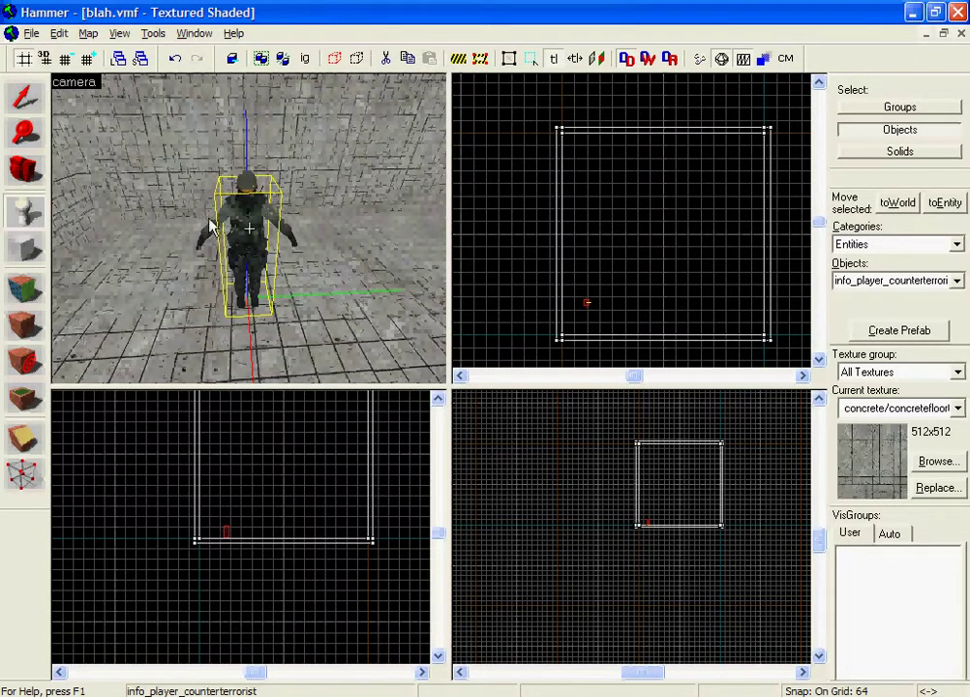
{"action": "key", "text": "ctrl+z"}
Step: Create a counter-terrorist spawn near the room's corner, about 64 units above the floor, positioning it in the side and top views
{"action": "scroll", "coordinate": [648, 526], "scroll_direction": "up", "scroll_amount": 8}
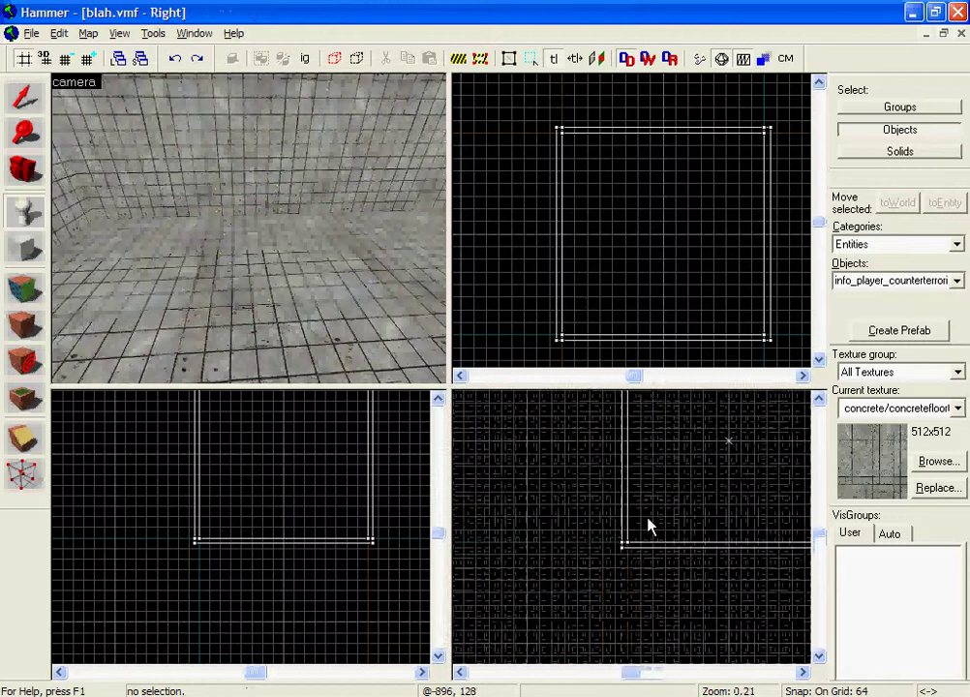
{"action": "scroll", "coordinate": [639, 550], "scroll_direction": "up", "scroll_amount": 4}
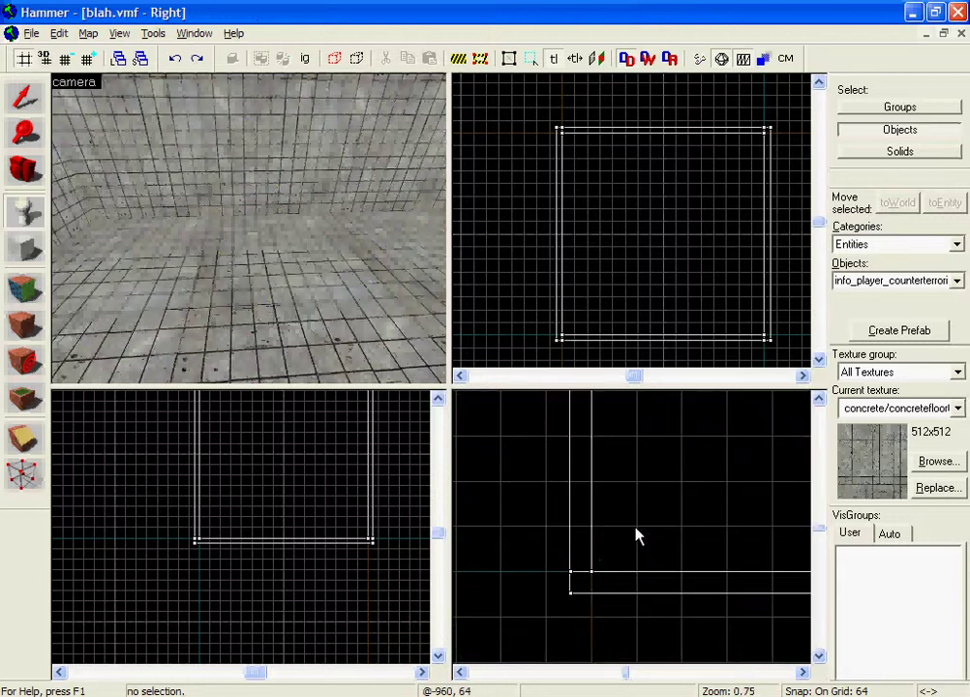
{"action": "left_click", "coordinate": [637, 535]}
{"action": "scroll", "coordinate": [566, 329], "scroll_direction": "up", "scroll_amount": 2}
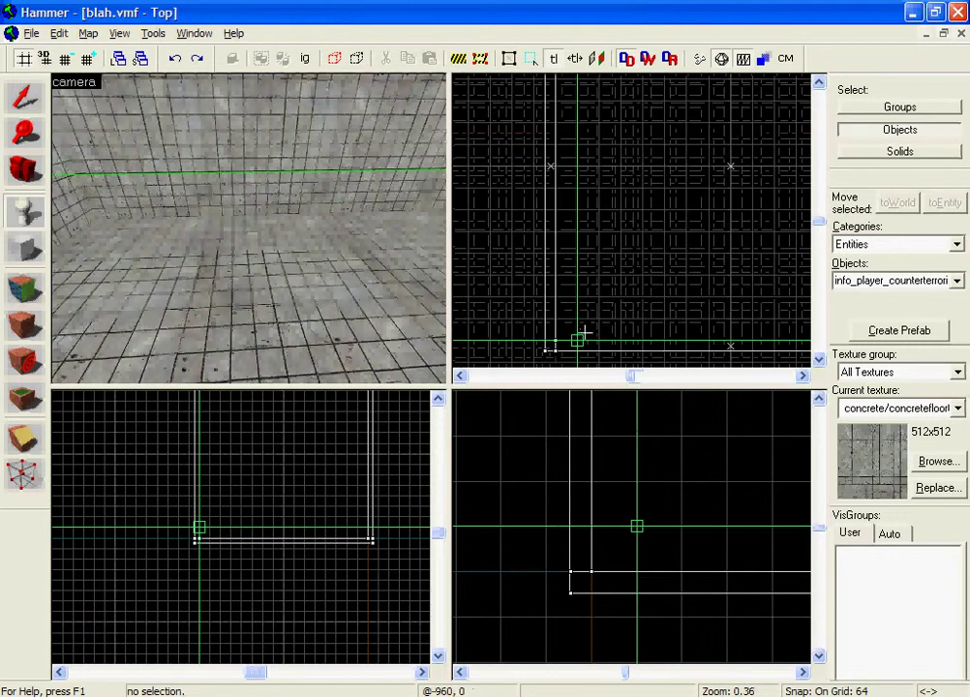
{"action": "key", "text": "Return"}
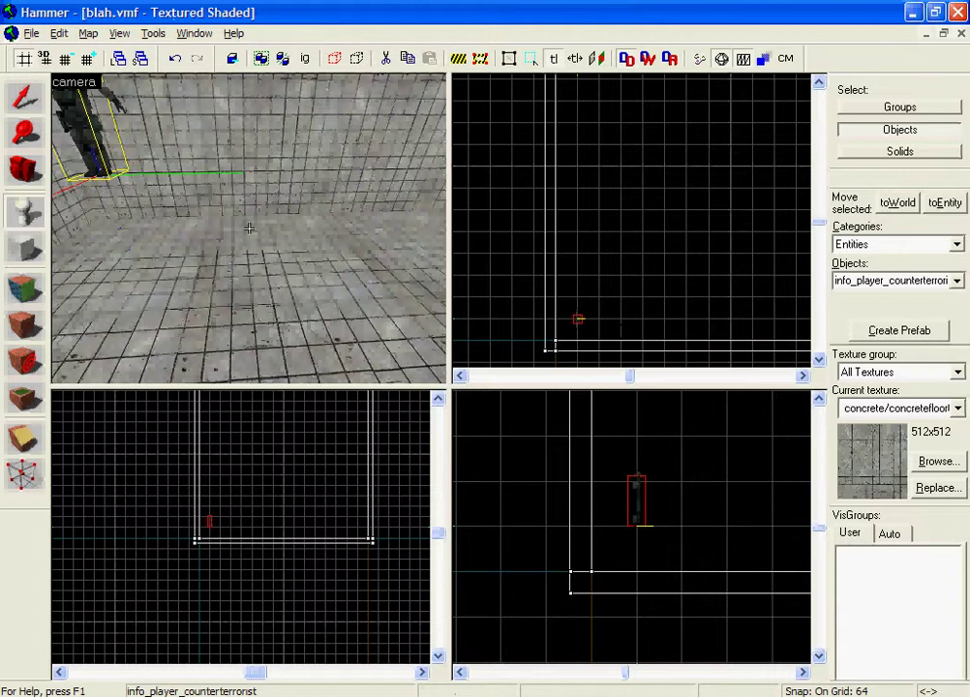
{"action": "key", "text": "ctrl+shift+e"}
{"action": "scroll", "coordinate": [249, 228], "scroll_direction": "up", "scroll_amount": 3}
{"action": "key", "text": "w"}
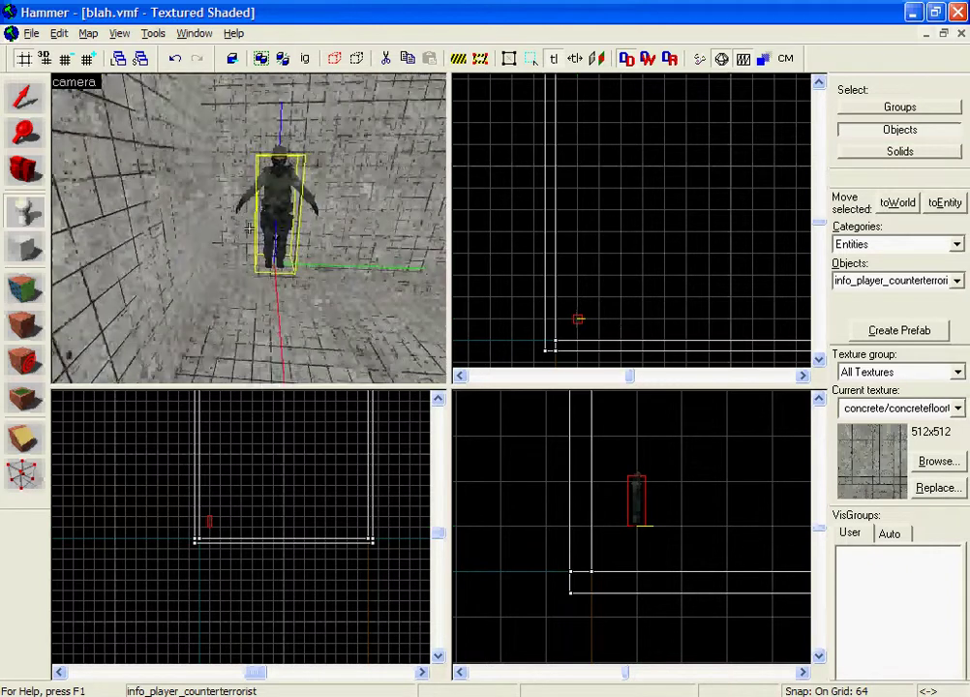
{"action": "key", "text": "z"}
Step: Switch to the Selection tool and select the counter-terrorist spawn floating above the floor
{"action": "left_click", "coordinate": [22, 111]}
{"action": "left_click", "coordinate": [626, 217]}
{"action": "key", "text": "z"}
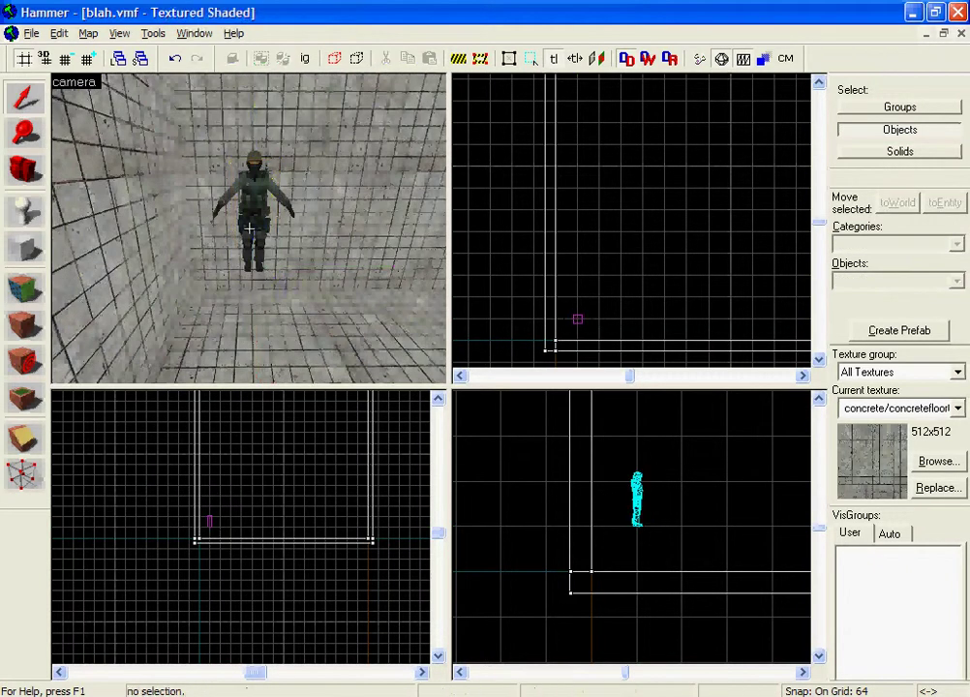
{"action": "key", "text": "z"}
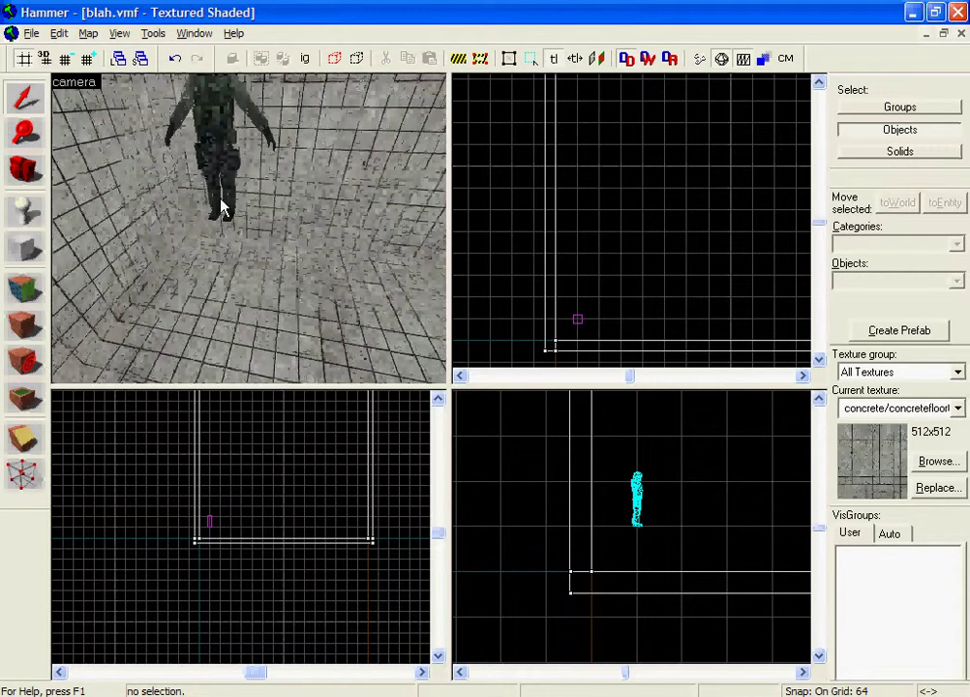
{"action": "left_click", "coordinate": [223, 208]}
{"action": "left_click_drag", "start_coordinate": [655, 491], "coordinate": [646, 460]}
{"action": "scroll", "coordinate": [320, 238], "scroll_direction": "down", "scroll_amount": 3}
{"action": "left_click", "coordinate": [320, 238]}
{"action": "left_click", "coordinate": [217, 248]}
{"action": "scroll", "coordinate": [571, 320], "scroll_direction": "up", "scroll_amount": 2}
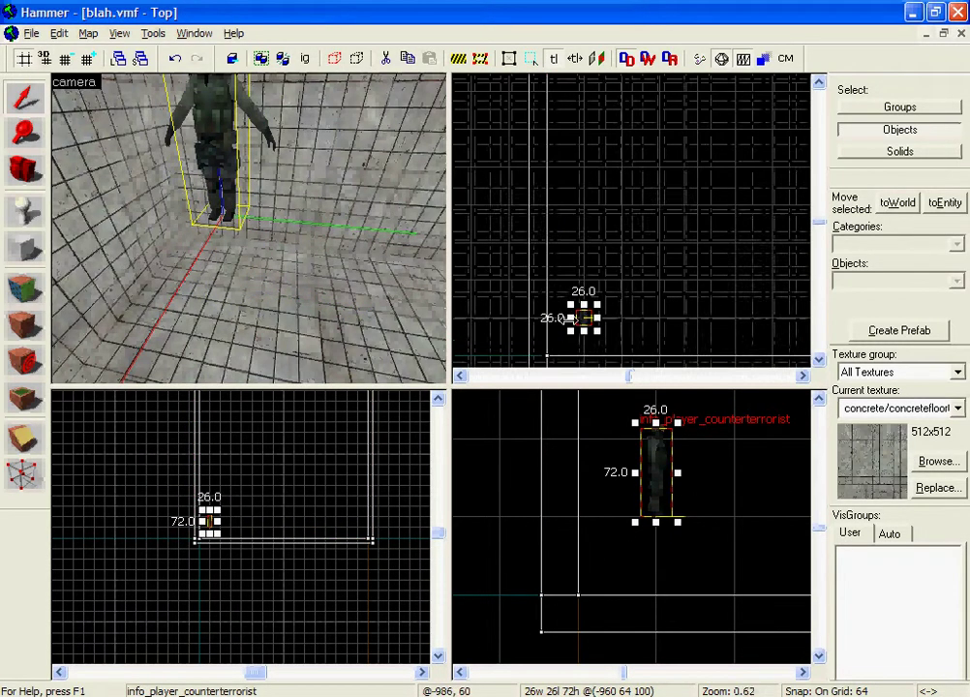
Step: Rotate the counter-terrorist spawn about 45 degrees in the top view so it faces diagonally into the room
{"action": "left_click", "coordinate": [333, 232]}
{"action": "scroll", "coordinate": [333, 233], "scroll_direction": "down", "scroll_amount": 3}
{"action": "left_click", "coordinate": [237, 192]}
{"action": "key", "text": "z"}
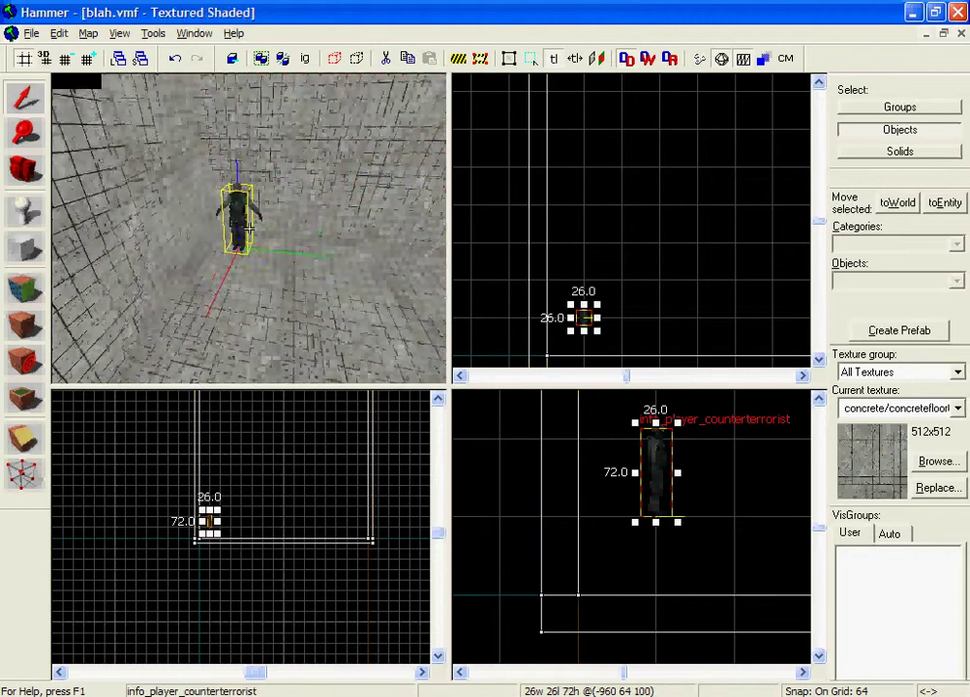
{"action": "key", "text": "w"}
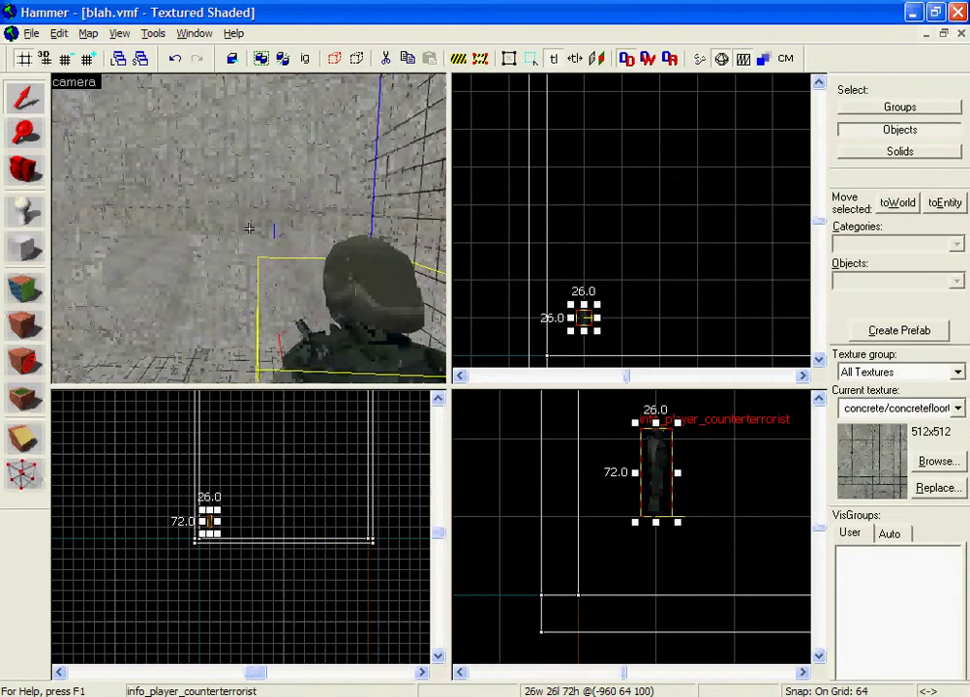
{"action": "key", "text": "z"}
{"action": "scroll", "coordinate": [624, 332], "scroll_direction": "up", "scroll_amount": 5}
{"action": "left_click", "coordinate": [550, 313]}
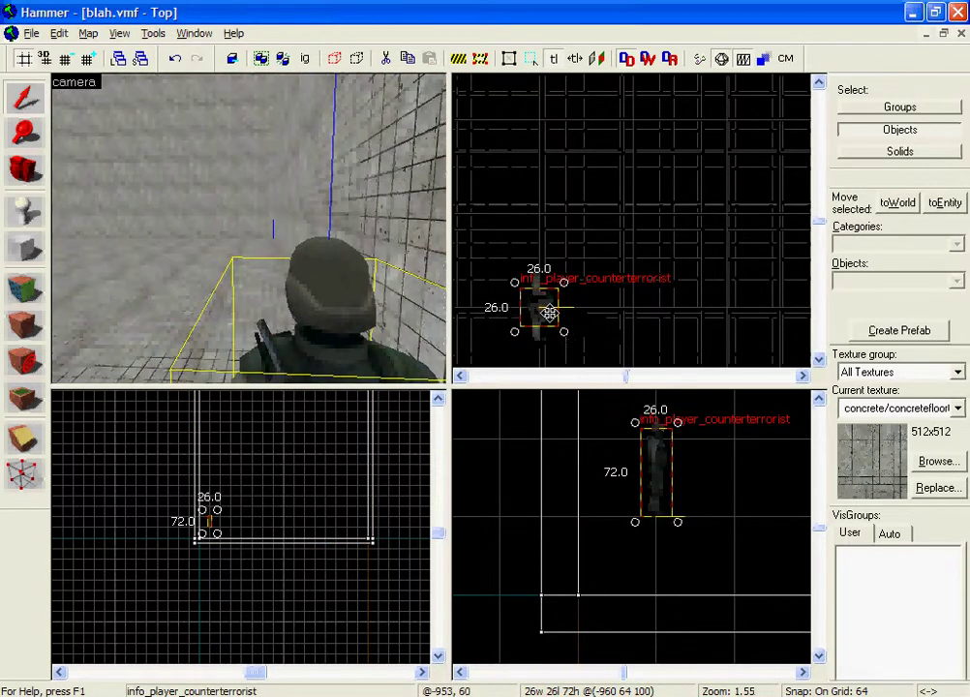
{"action": "left_click_drag", "start_coordinate": [563, 332], "coordinate": [580, 307]}
{"action": "left_click", "coordinate": [603, 301]}
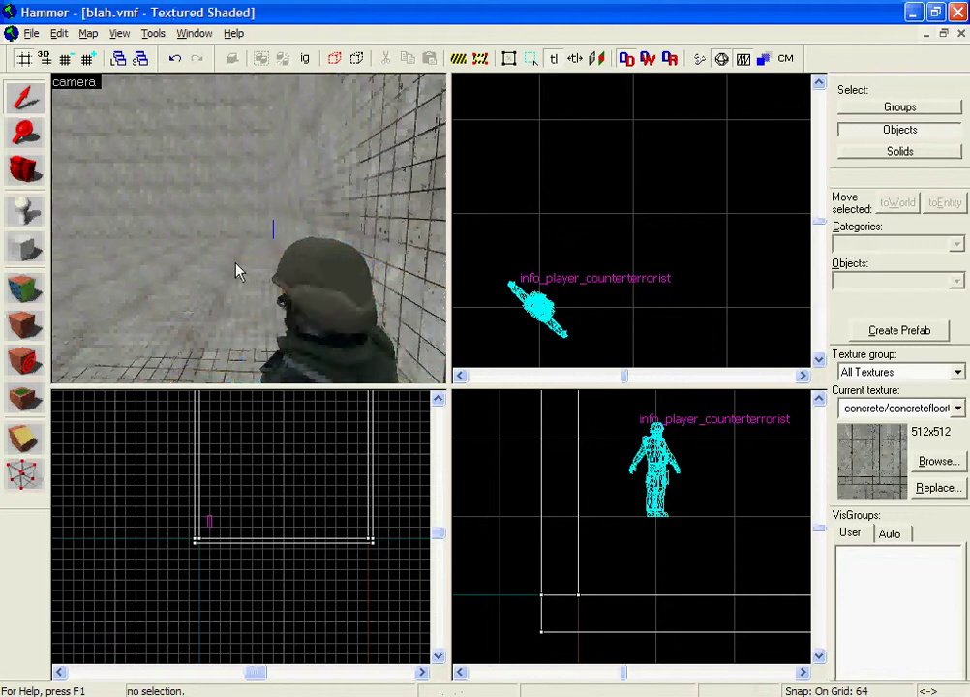
Step: Reselect the counter-terrorist spawn and rotate it about 180 degrees in the top view to face the room's nearby corner
{"action": "key", "text": "z"}
{"action": "key", "text": "s"}
{"action": "key", "text": "z"}
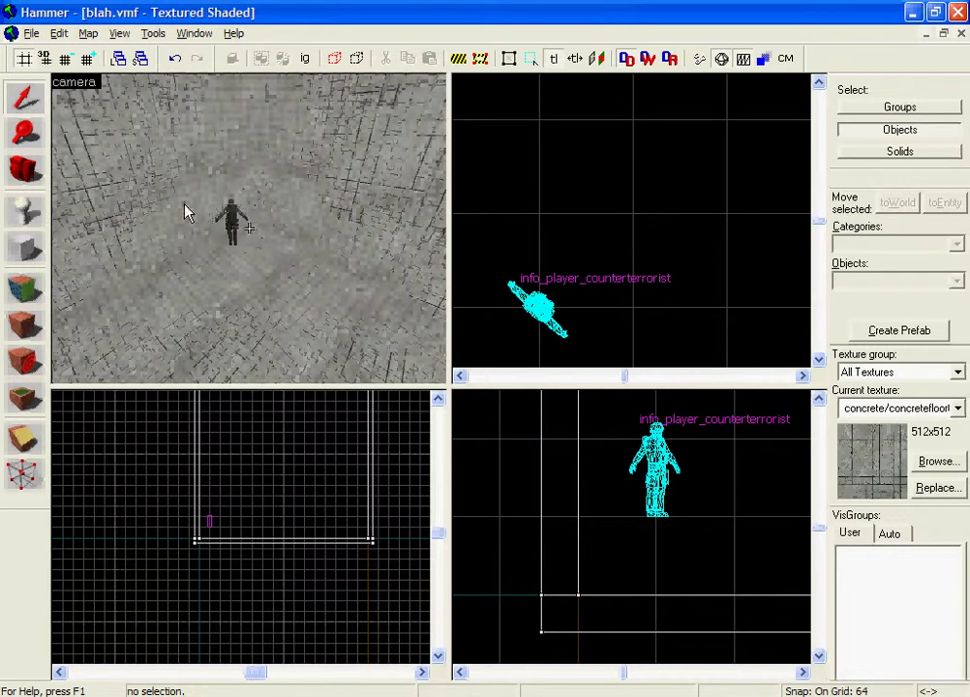
{"action": "left_click", "coordinate": [229, 212]}
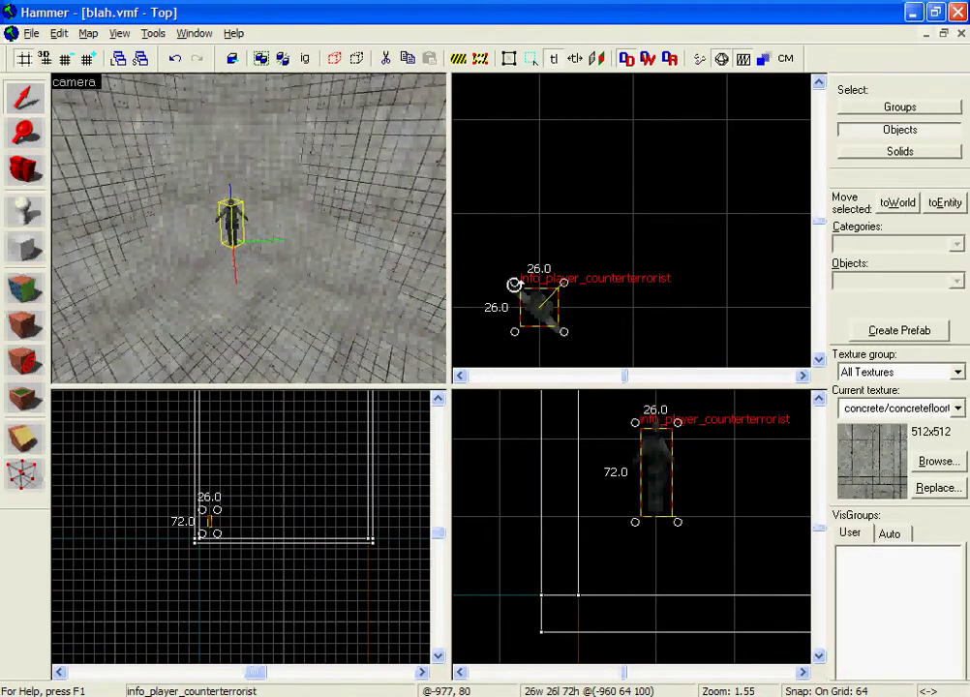
{"action": "left_click_drag", "start_coordinate": [515, 285], "coordinate": [562, 324]}
{"action": "key", "text": "Escape"}
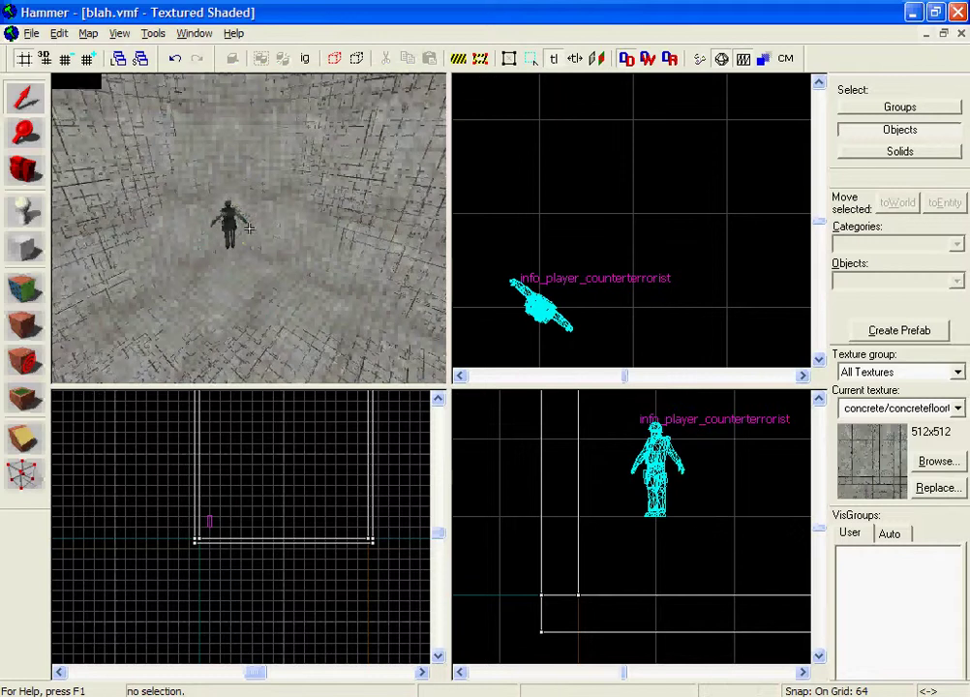
Step: Select the rotated counter-terrorist spawn and delete it from the room
{"action": "left_click", "coordinate": [245, 226]}
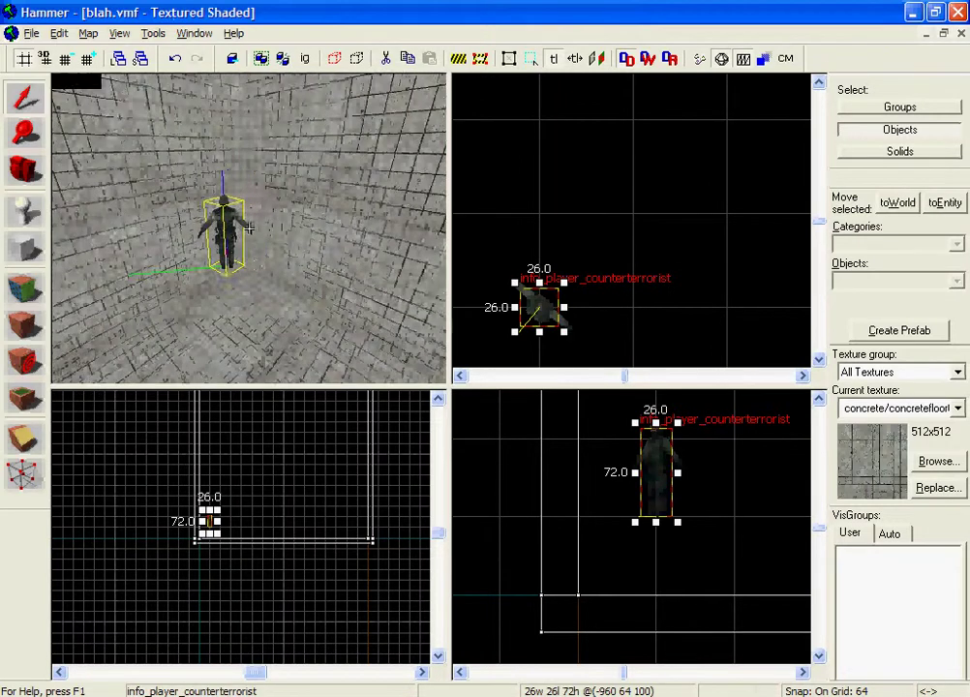
{"action": "key", "text": "z"}
{"action": "key", "text": "Delete"}
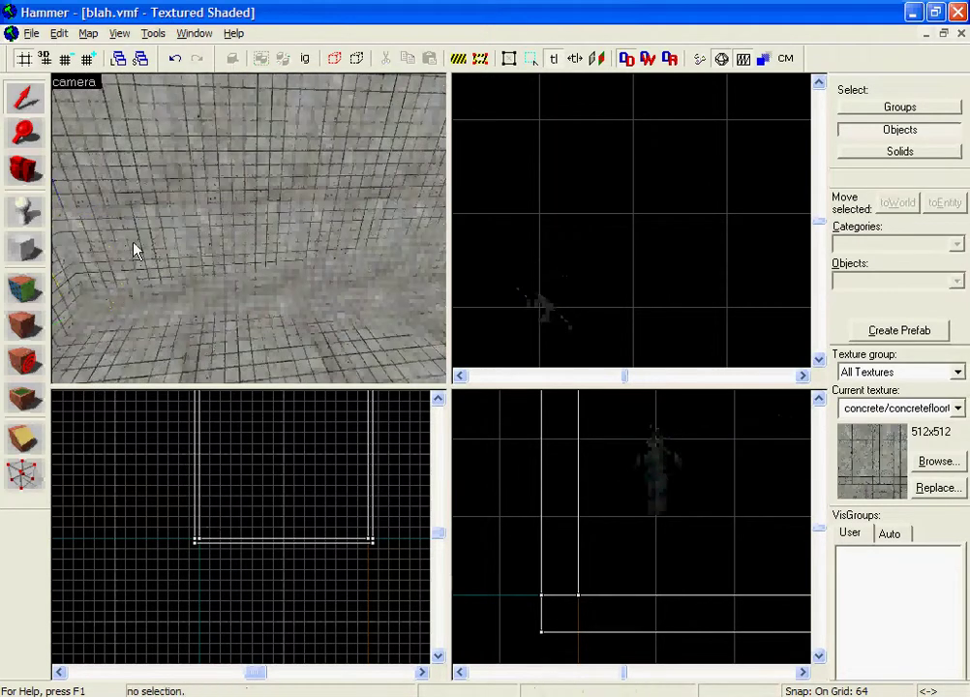
{"action": "left_click_drag", "start_coordinate": [136, 250], "coordinate": [248, 228]}
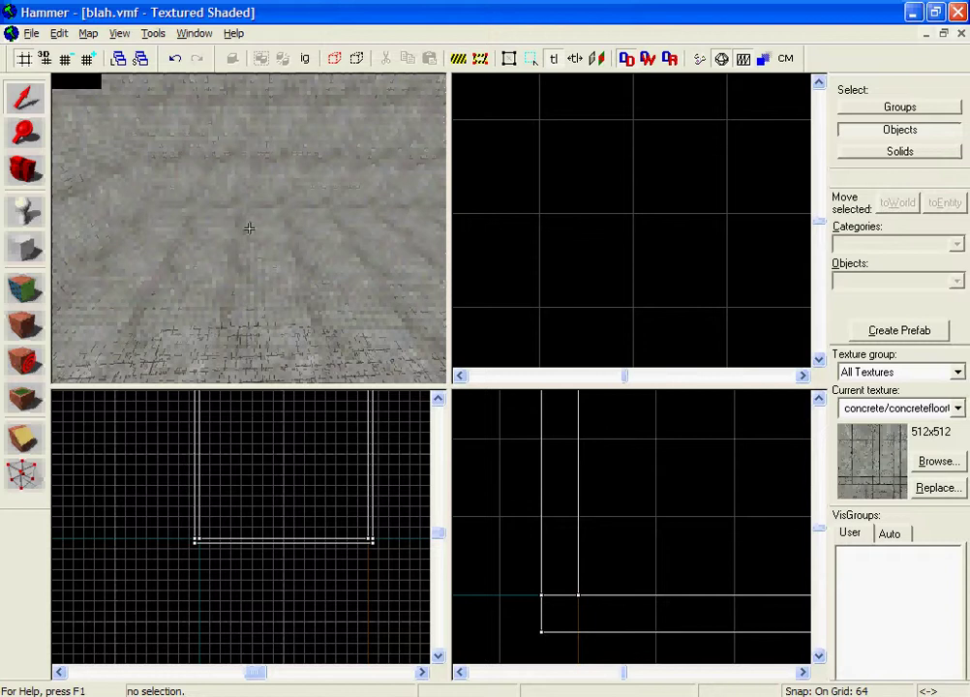
Step: Place four info_player_counterterrorist spawns in a row on the floor along one side of the room
{"action": "left_click", "coordinate": [16, 217]}
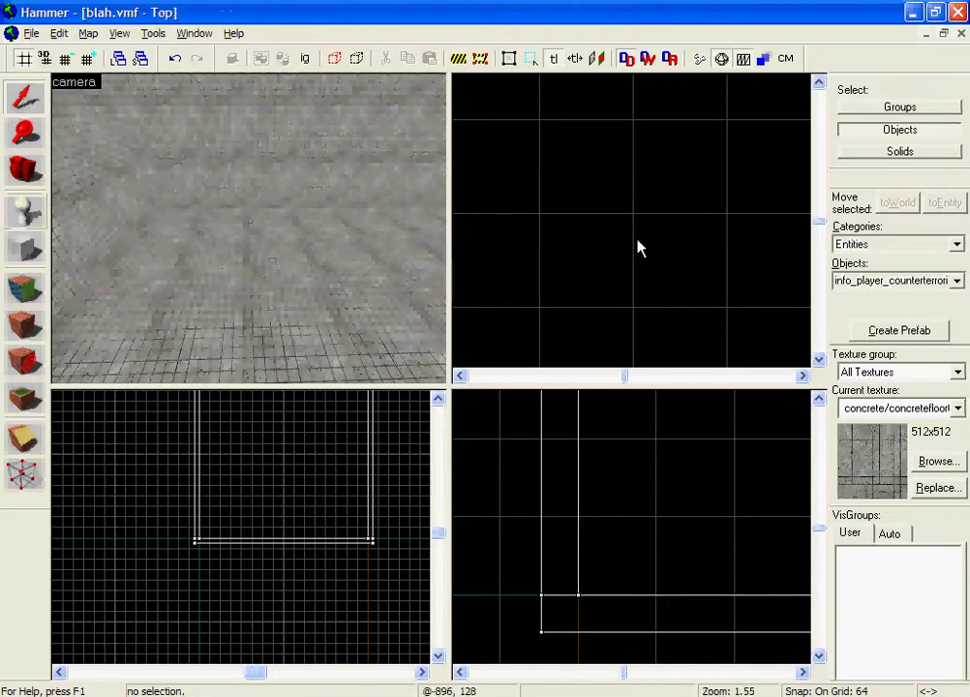
{"action": "key", "text": "w"}
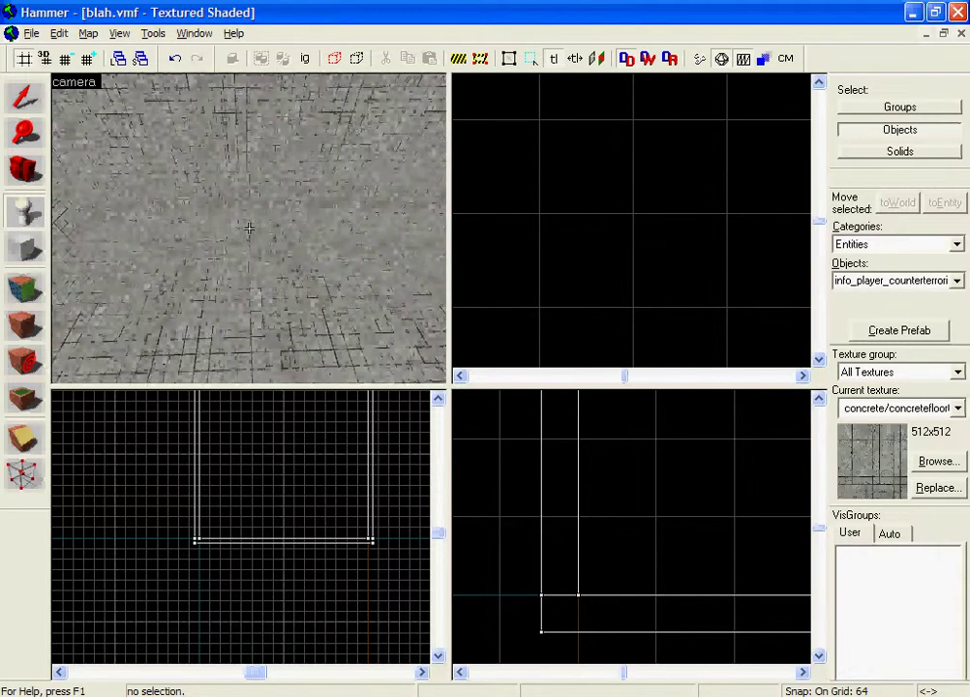
{"action": "left_click_drag", "start_coordinate": [249, 227], "coordinate": [249, 229]}
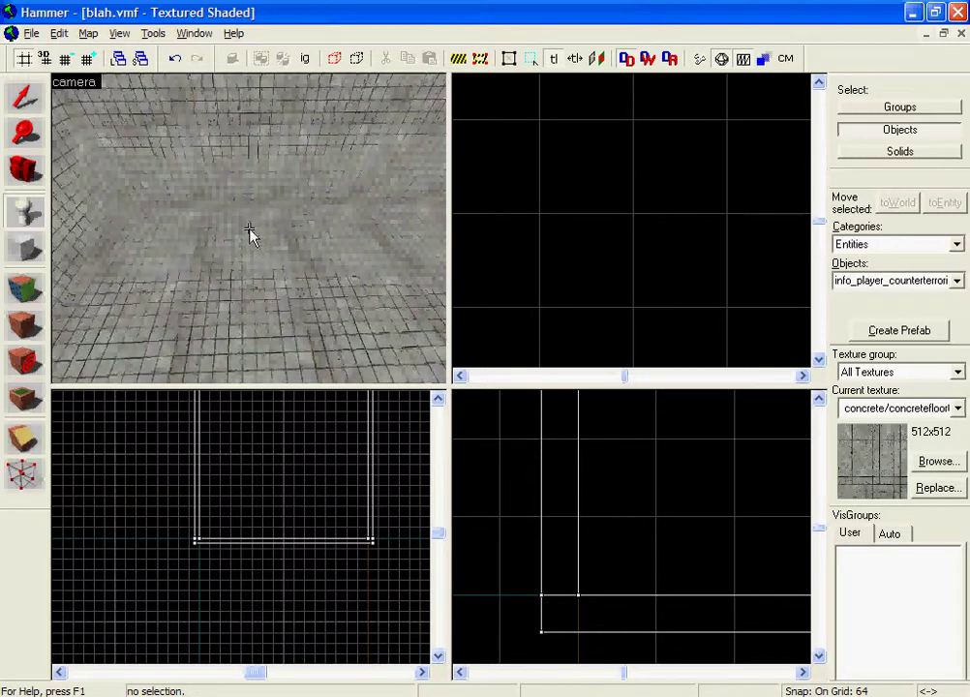
{"action": "key", "text": "w"}
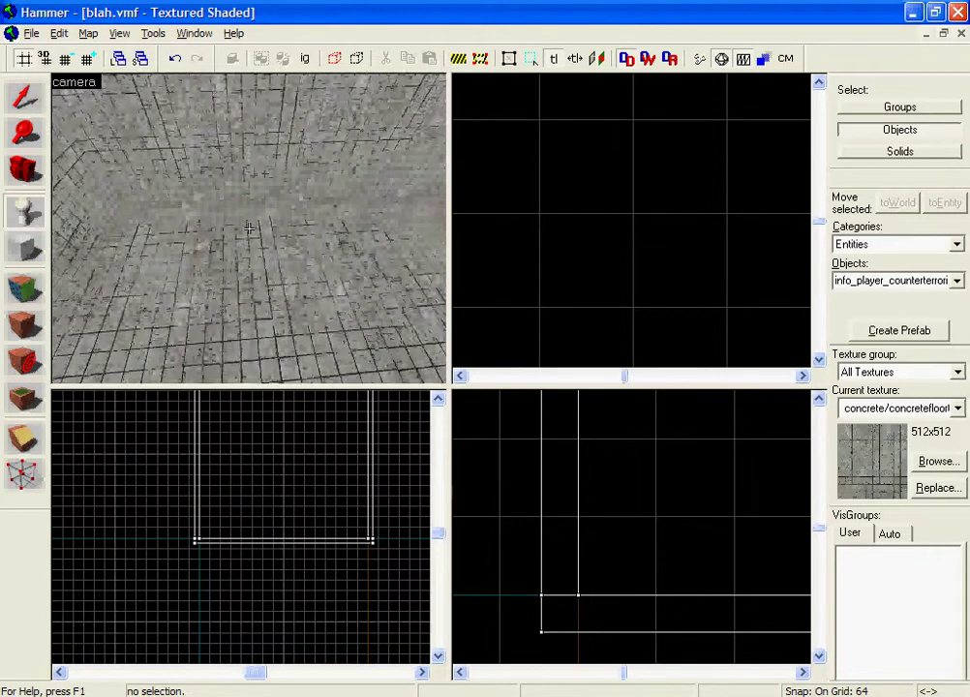
{"action": "left_click", "coordinate": [232, 248]}
{"action": "left_click", "coordinate": [380, 255]}
{"action": "key", "text": "z"}
{"action": "key", "text": "s"}
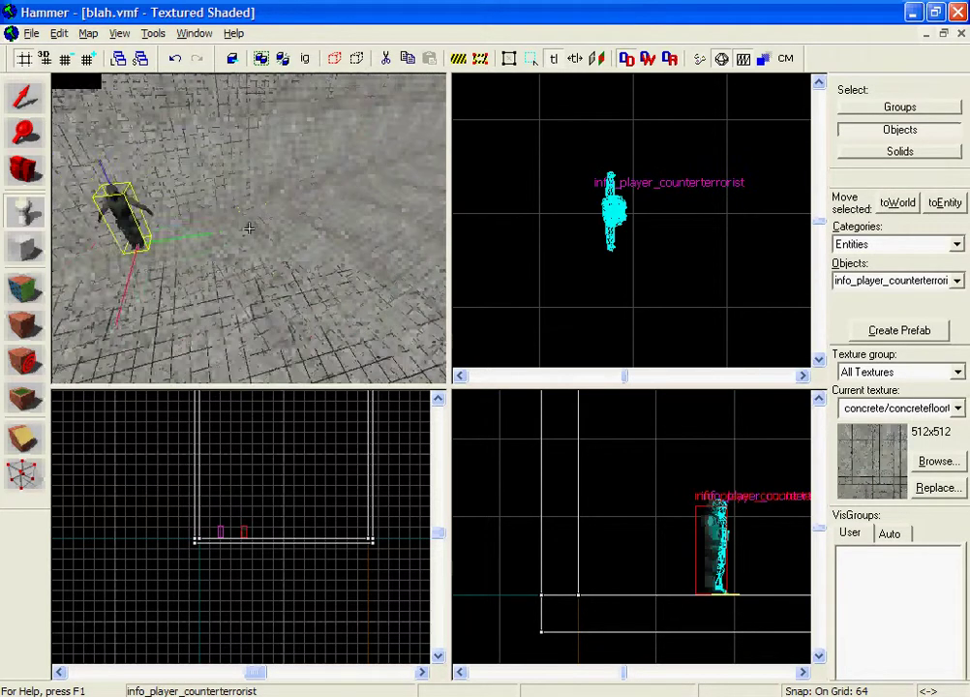
{"action": "left_click_drag", "start_coordinate": [248, 228], "coordinate": [238, 231]}
{"action": "left_click", "coordinate": [236, 228]}
{"action": "left_click", "coordinate": [295, 233]}
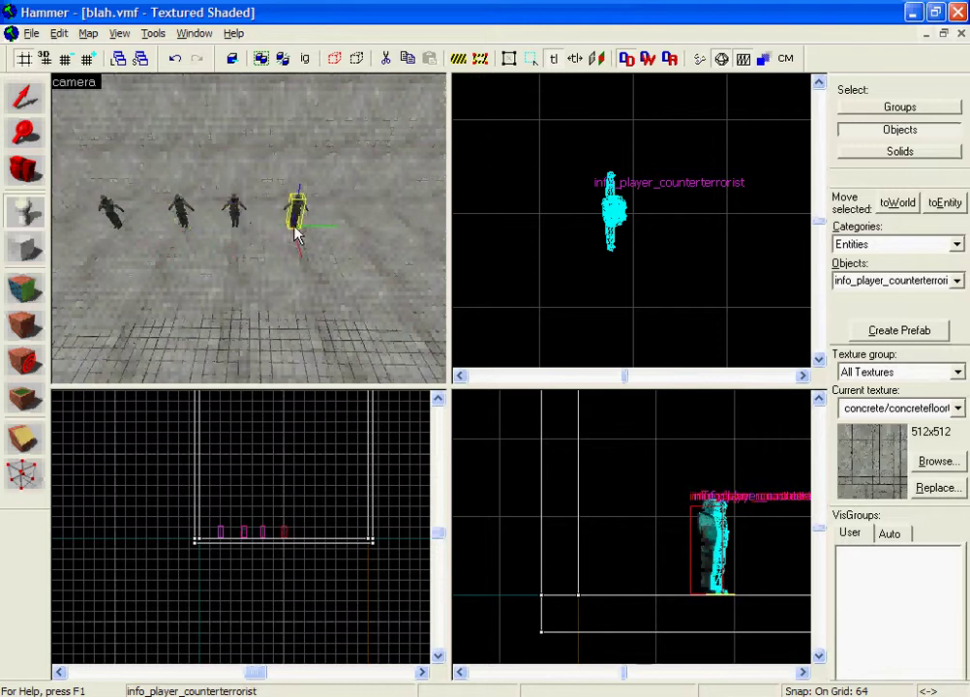
Step: Extend the row on the floor with three more counter-terrorist spawns
{"action": "left_click", "coordinate": [357, 224]}
{"action": "key", "text": "z"}
{"action": "key", "text": "z"}
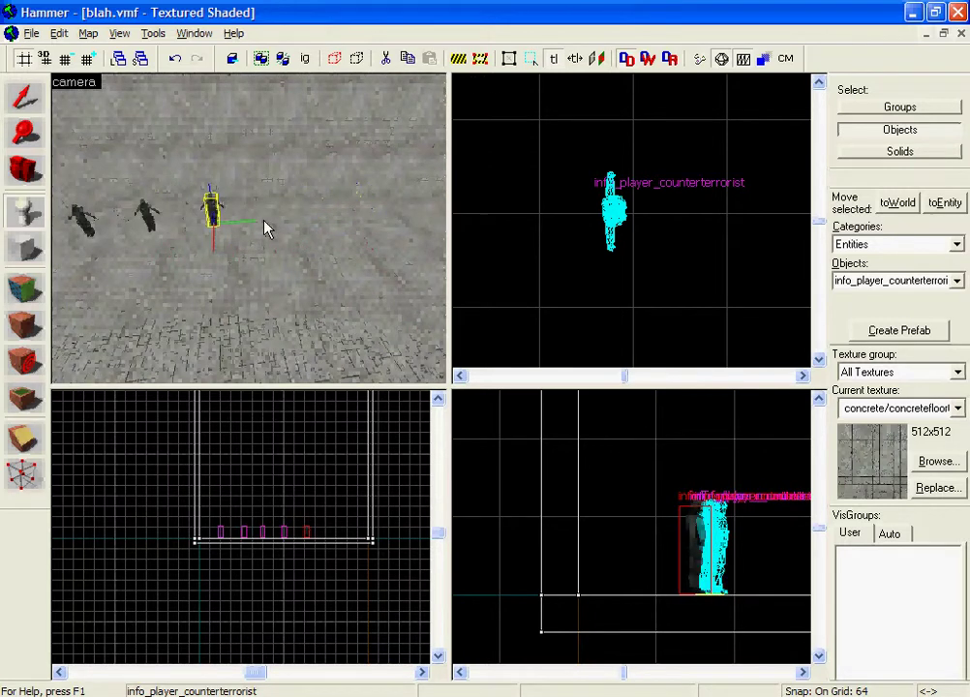
{"action": "left_click", "coordinate": [266, 221]}
{"action": "left_click", "coordinate": [316, 215]}
{"action": "key", "text": "z"}
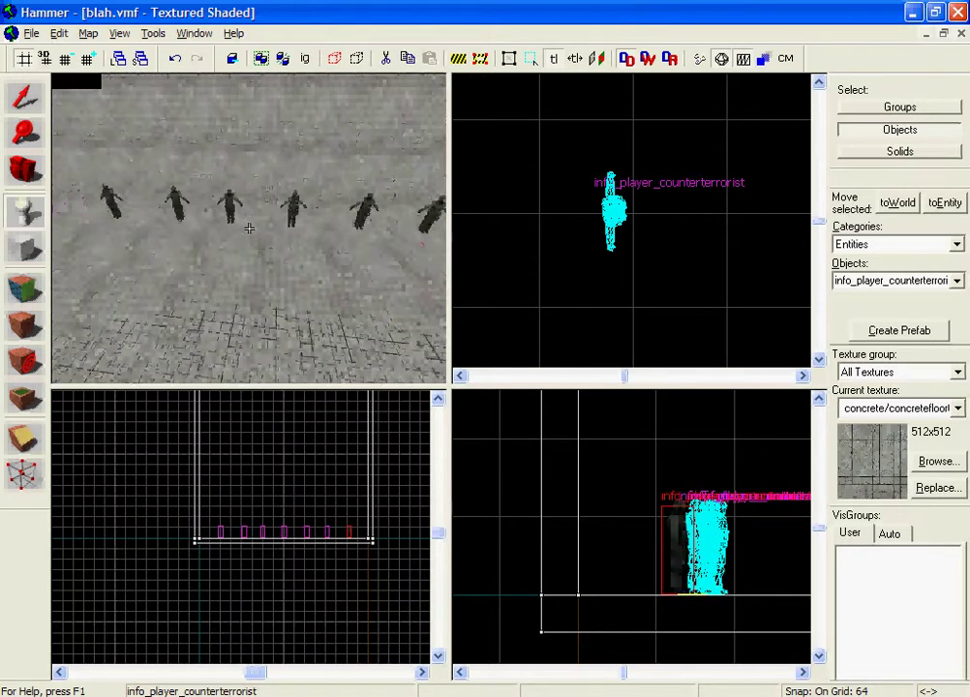
Step: Select all seven counter-terrorist spawns together with the Selection tool
{"action": "key", "text": "s"}
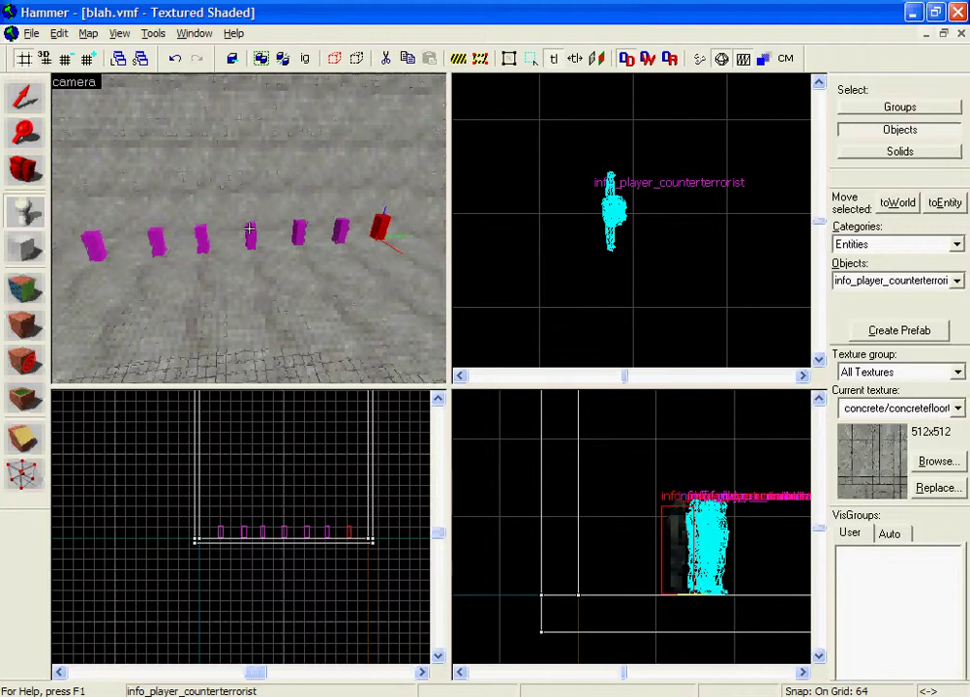
{"action": "key", "text": "d"}
{"action": "key", "text": "s"}
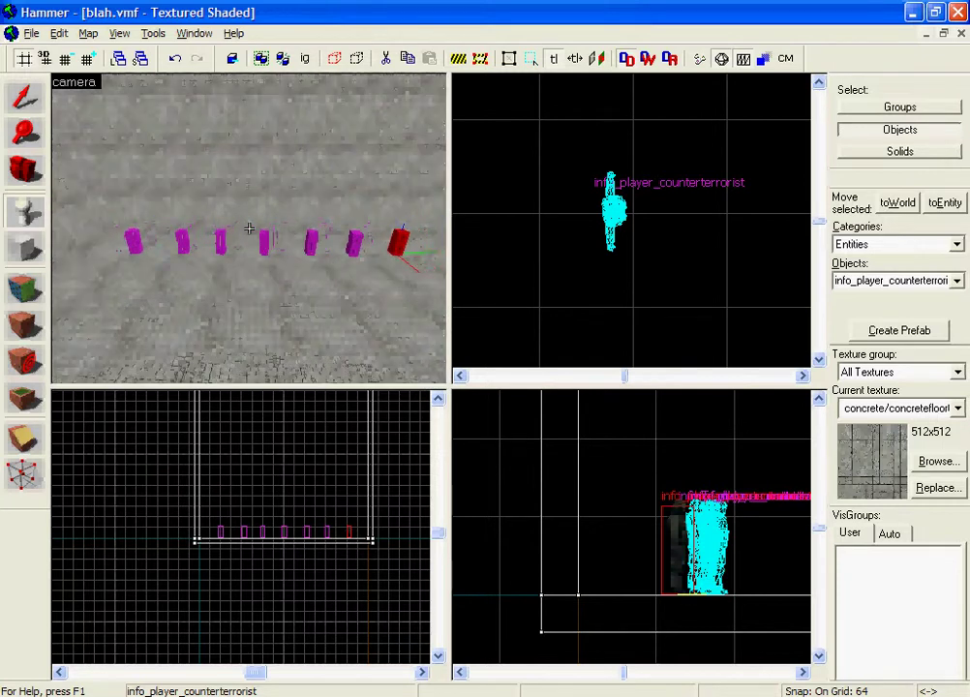
{"action": "key", "text": "z"}
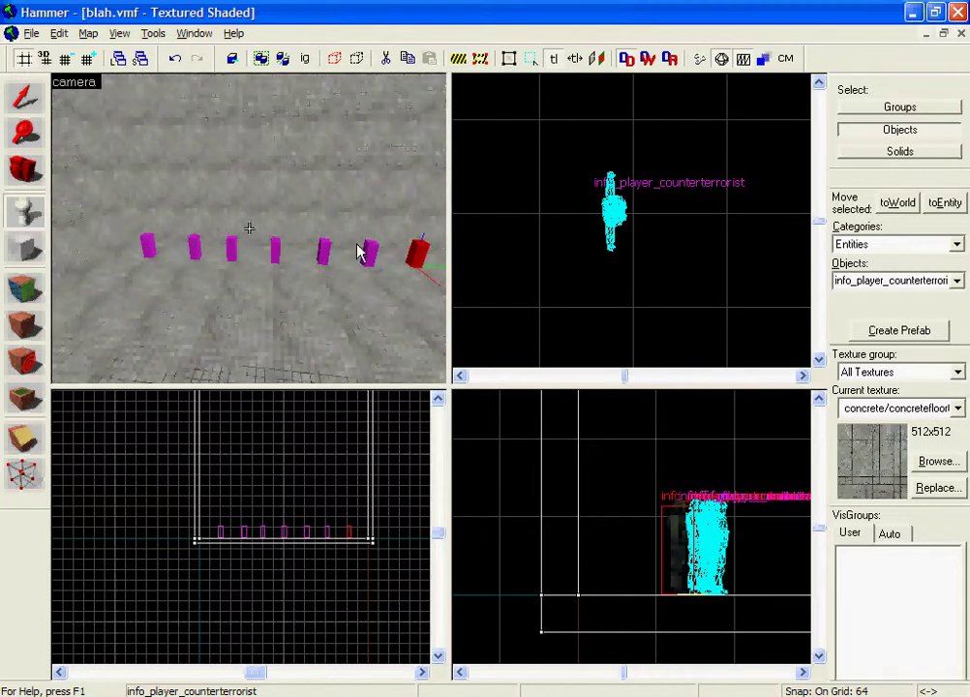
{"action": "left_click", "coordinate": [23, 95]}
{"action": "left_click", "coordinate": [365, 252], "text": "ctrl"}
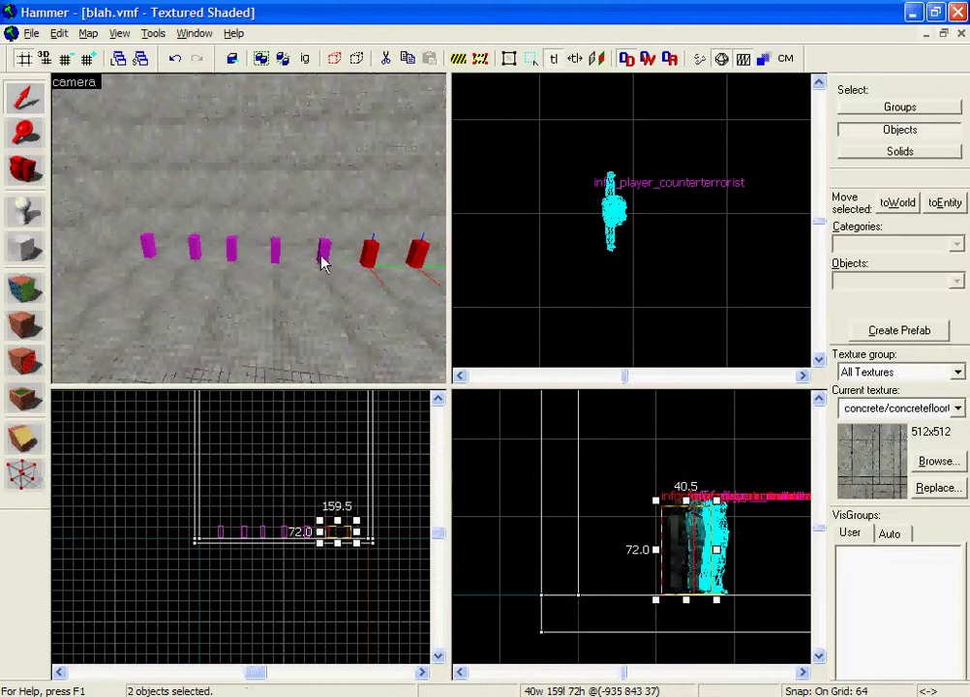
{"action": "left_click", "coordinate": [277, 255], "text": "ctrl"}
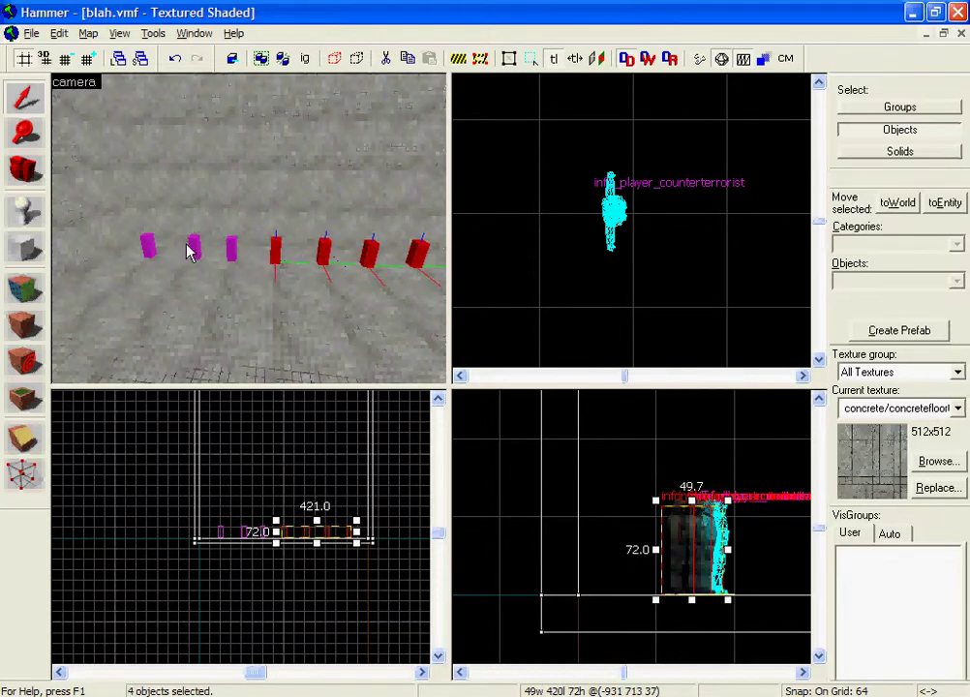
{"action": "left_click", "coordinate": [231, 250], "text": "ctrl"}
{"action": "left_click", "coordinate": [194, 246], "text": "ctrl"}
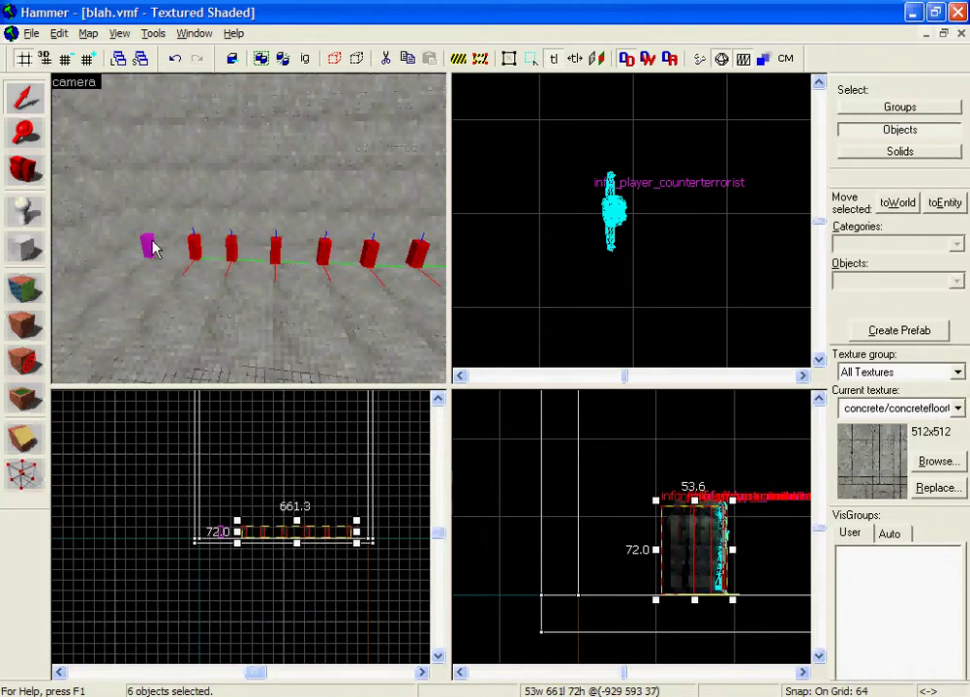
{"action": "left_click", "coordinate": [147, 247], "text": "ctrl"}
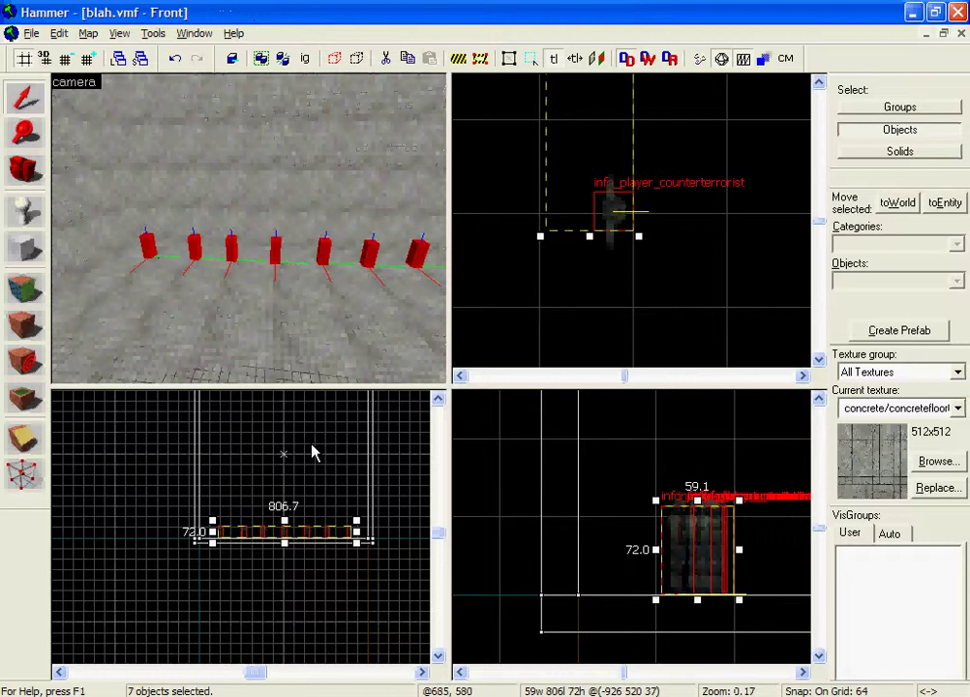
Step: Raise the seven selected counter-terrorist spawns about one grid square above the floor in the front view and deselect them
{"action": "scroll", "coordinate": [298, 495], "scroll_direction": "up", "scroll_amount": 3}
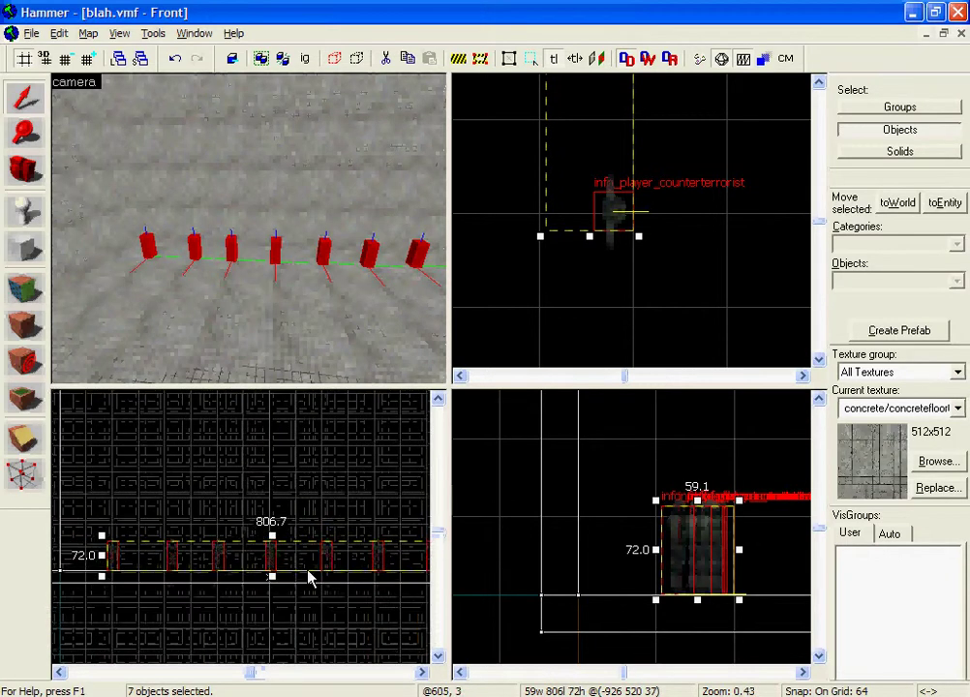
{"action": "left_click_drag", "start_coordinate": [301, 555], "coordinate": [310, 513]}
{"action": "left_click", "coordinate": [251, 225]}
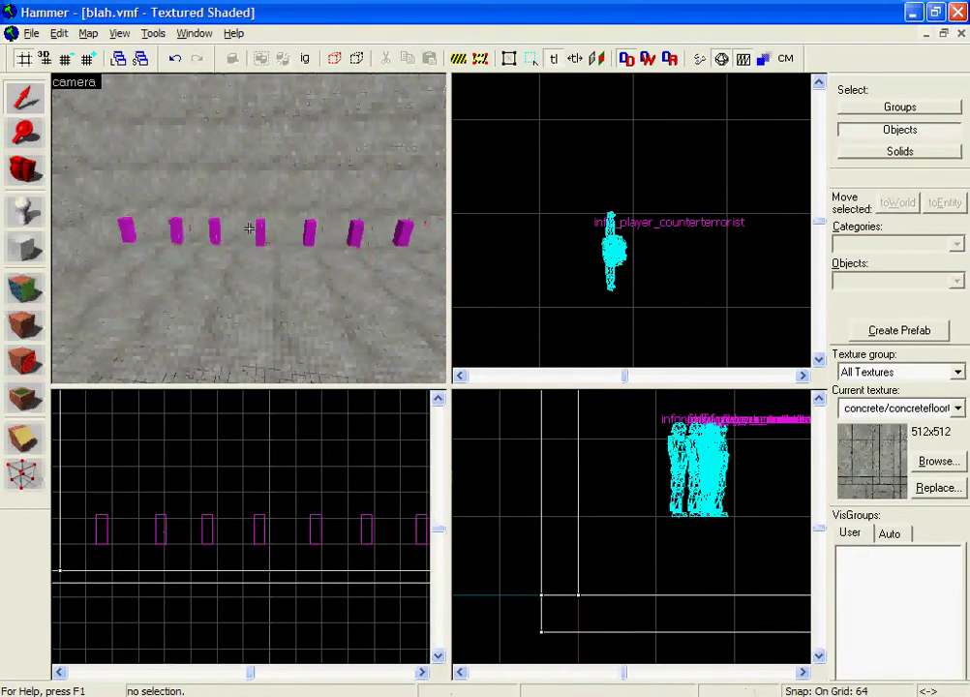
Step: Inspect the raised row of counter-terrorist spawns in the 3D view and turn to the opposite side of the room
{"action": "key", "text": "w"}
{"action": "key", "text": "s"}
{"action": "key", "text": "d"}
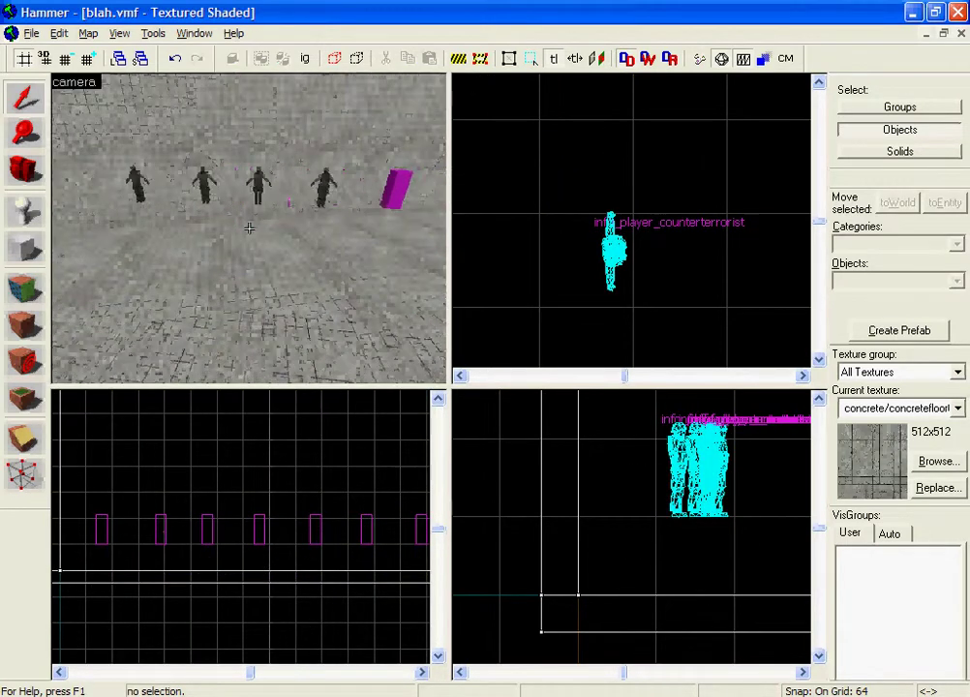
{"action": "key", "text": "w"}
{"action": "key", "text": "s"}
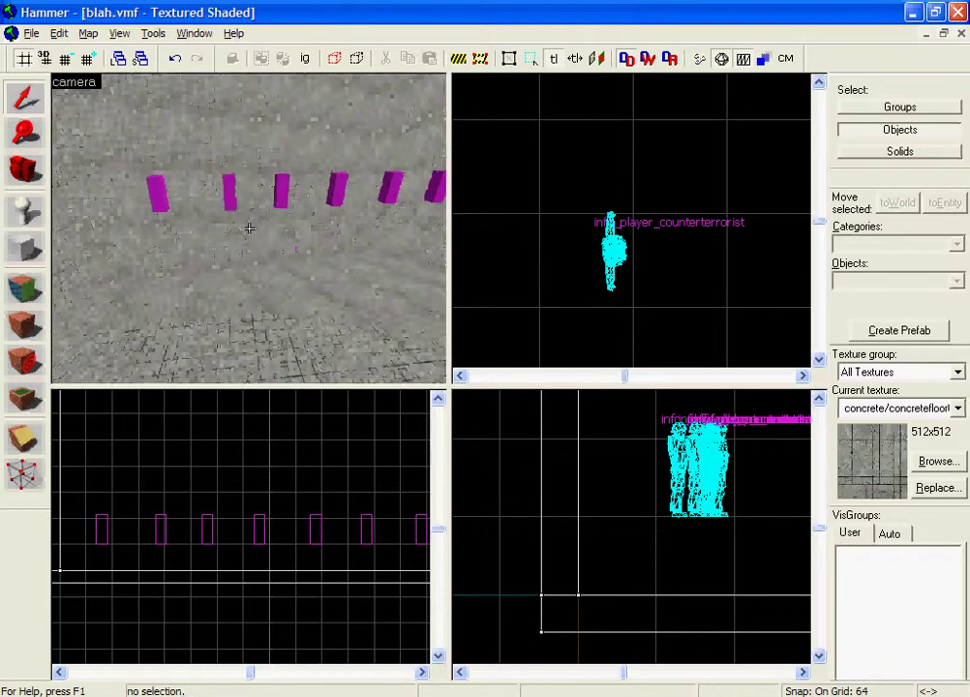
{"action": "left_click_drag", "start_coordinate": [249, 228], "coordinate": [248, 228]}
{"action": "key", "text": "z"}
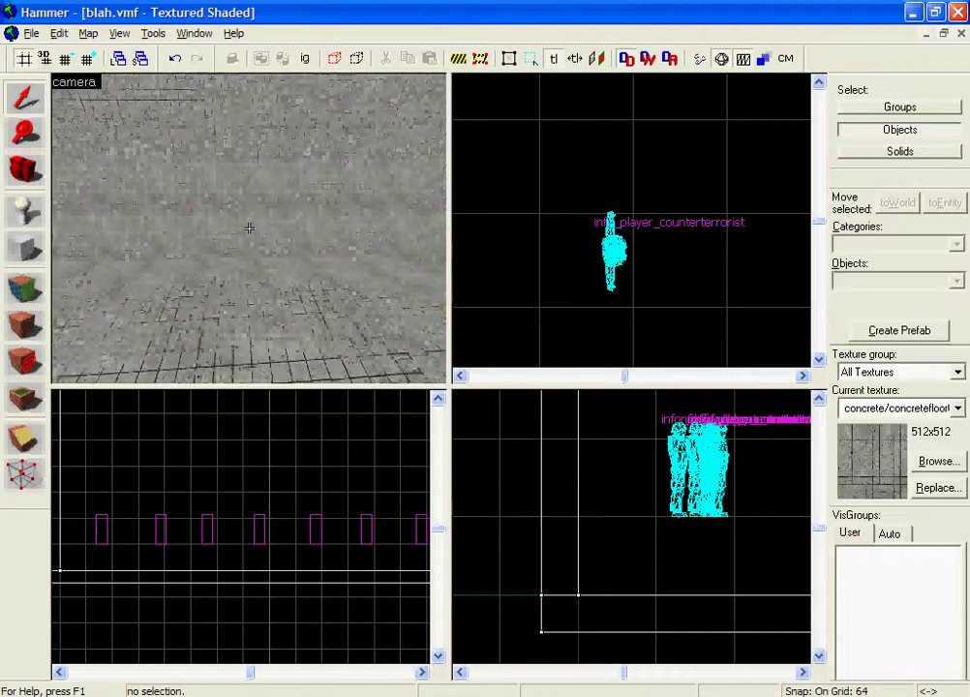
Step: Set the entity type to info_player_terrorist and place two terrorist spawns on the floor at the opposite side of the room
{"action": "left_click", "coordinate": [16, 211]}
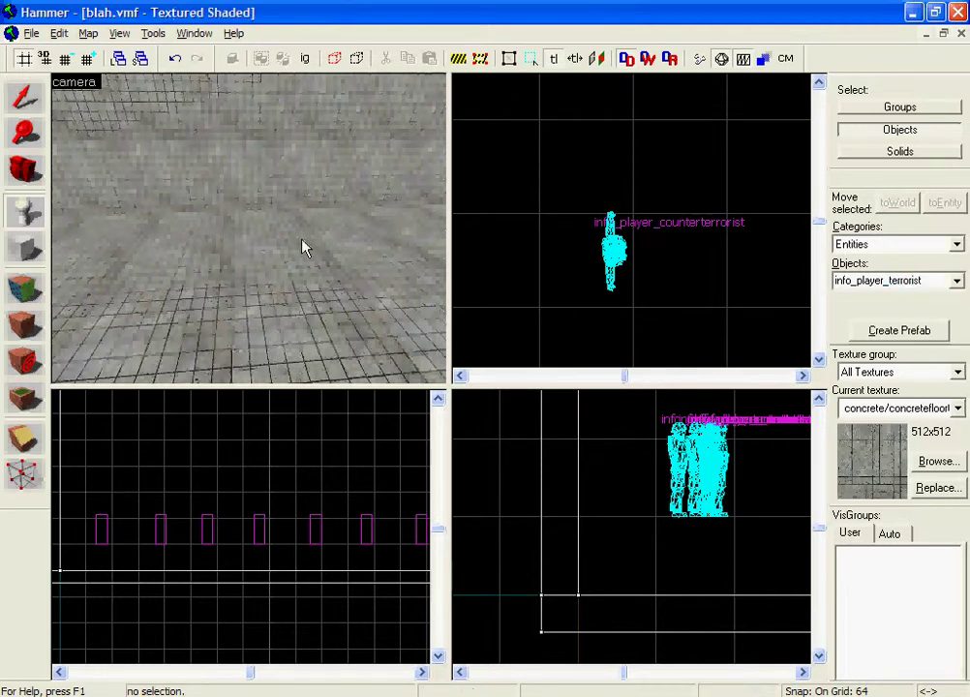
{"action": "key", "text": "z"}
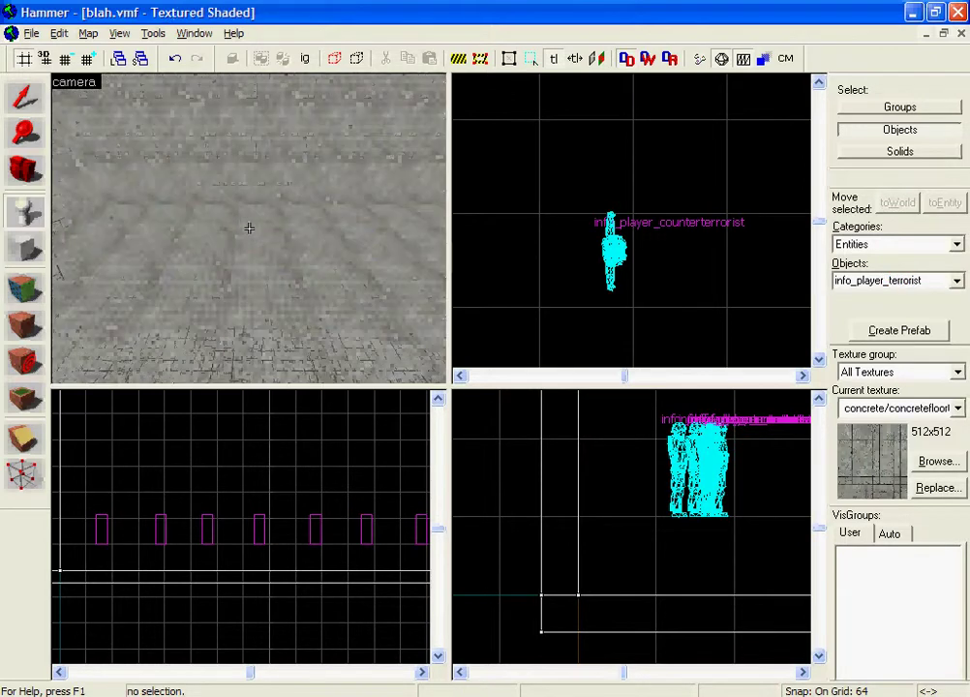
{"action": "key", "text": "w"}
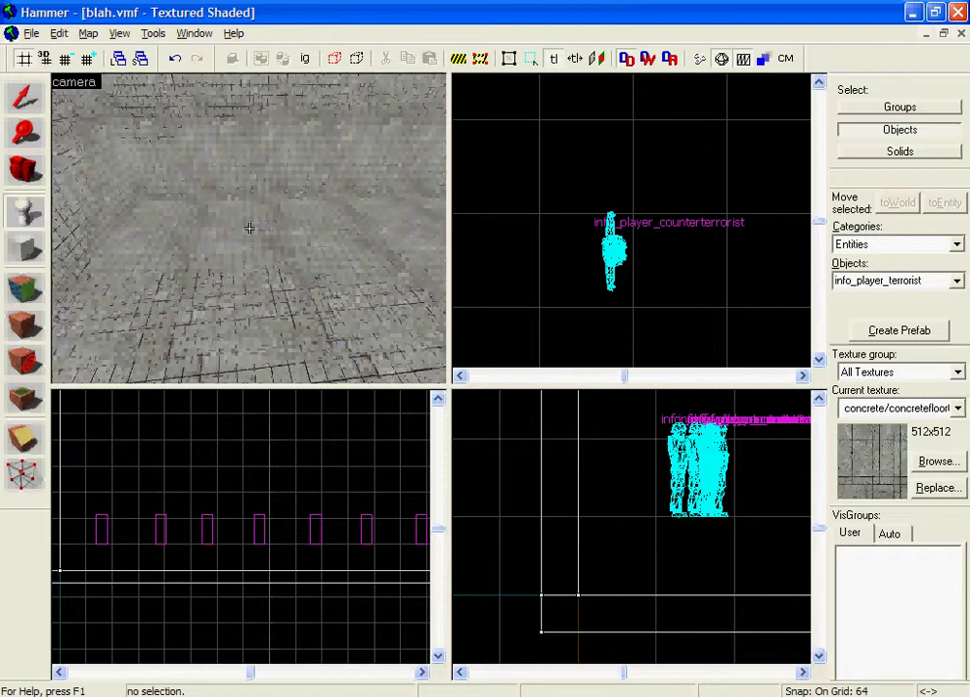
{"action": "key", "text": "z"}
{"action": "left_click", "coordinate": [205, 237]}
{"action": "left_click", "coordinate": [316, 231]}
{"action": "key", "text": "z"}
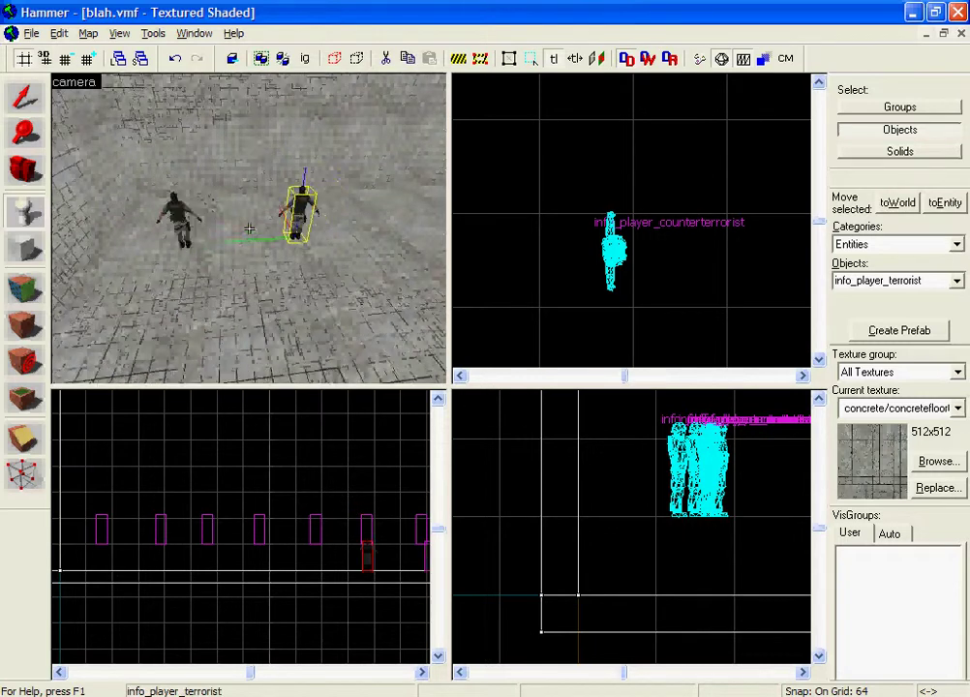
Step: Add four more terrorist spawns to continue the row on the floor
{"action": "left_click", "coordinate": [272, 232]}
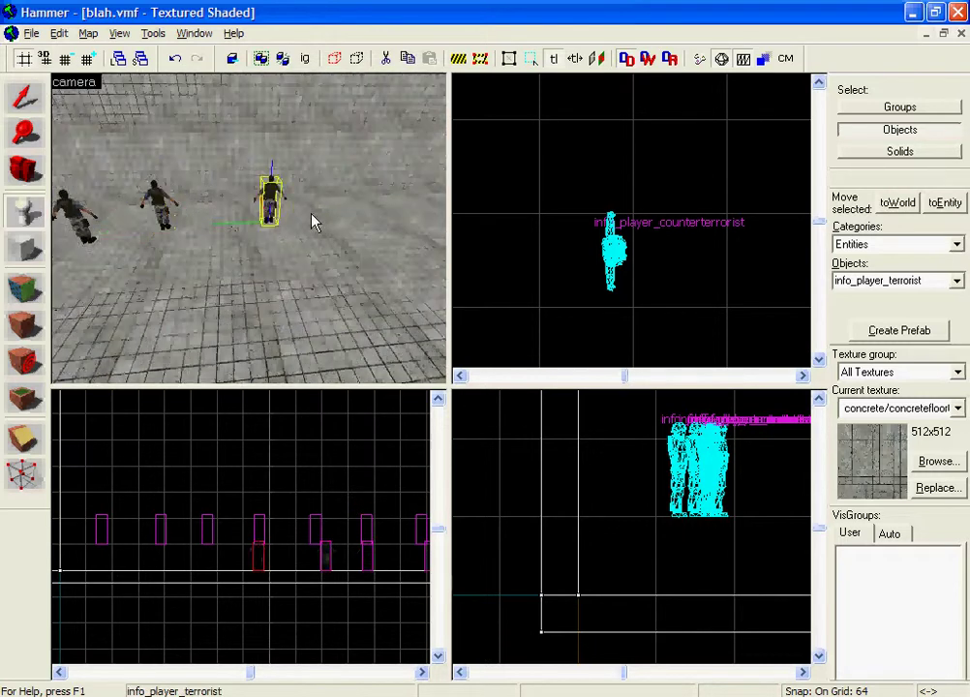
{"action": "key", "text": "z"}
{"action": "key", "text": "z"}
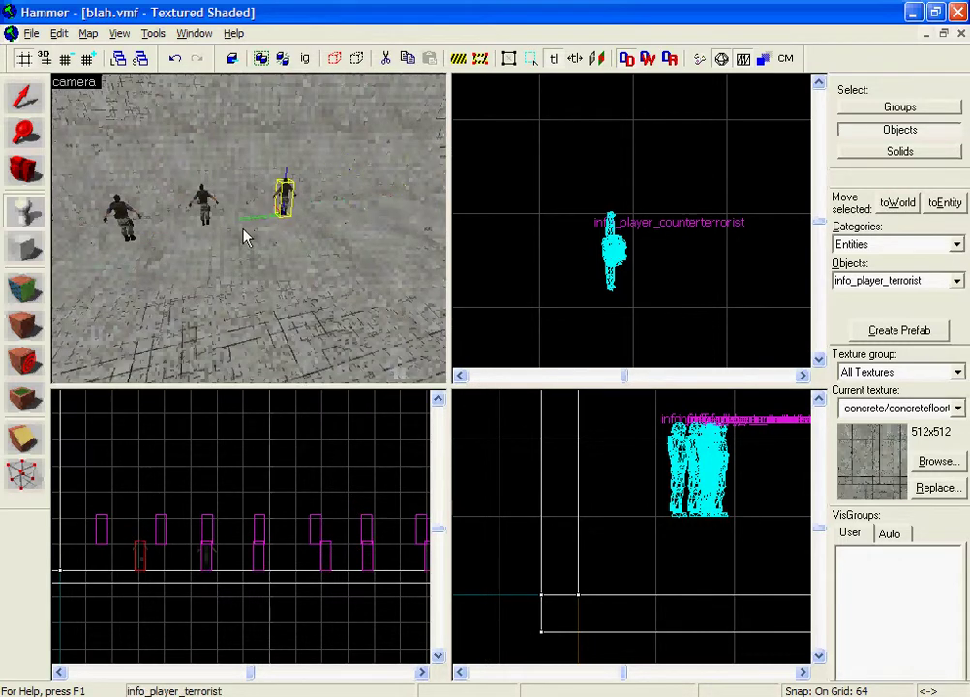
Step: Select all six terrorist spawns together with the Selection tool
{"action": "key", "text": "z"}
{"action": "key", "text": "s"}
{"action": "key", "text": "z"}
{"action": "left_click", "coordinate": [19, 97]}
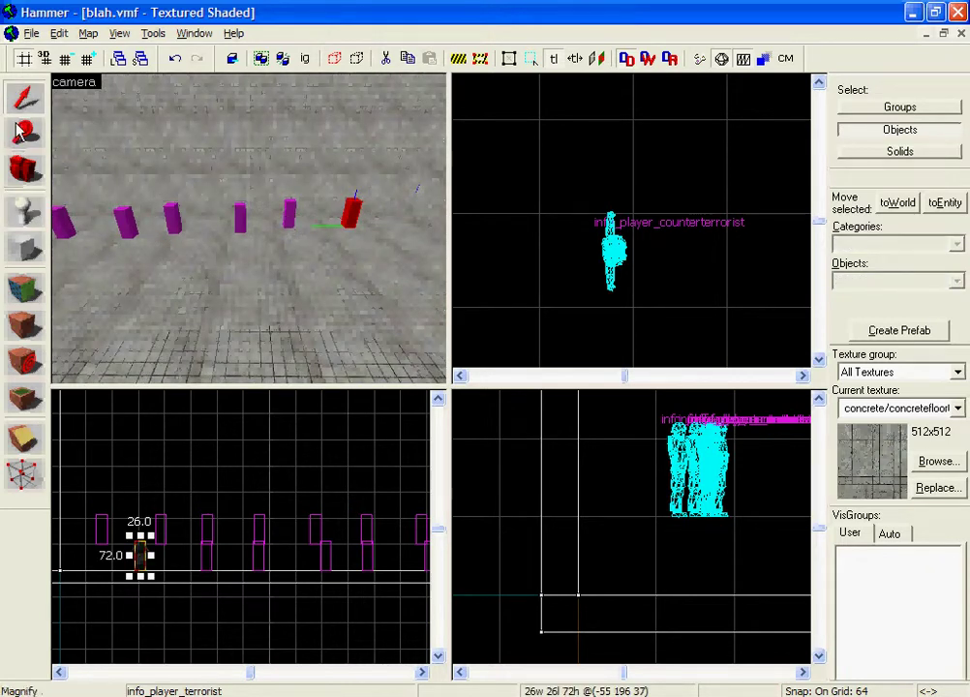
{"action": "key", "text": "z"}
{"action": "key", "text": "s"}
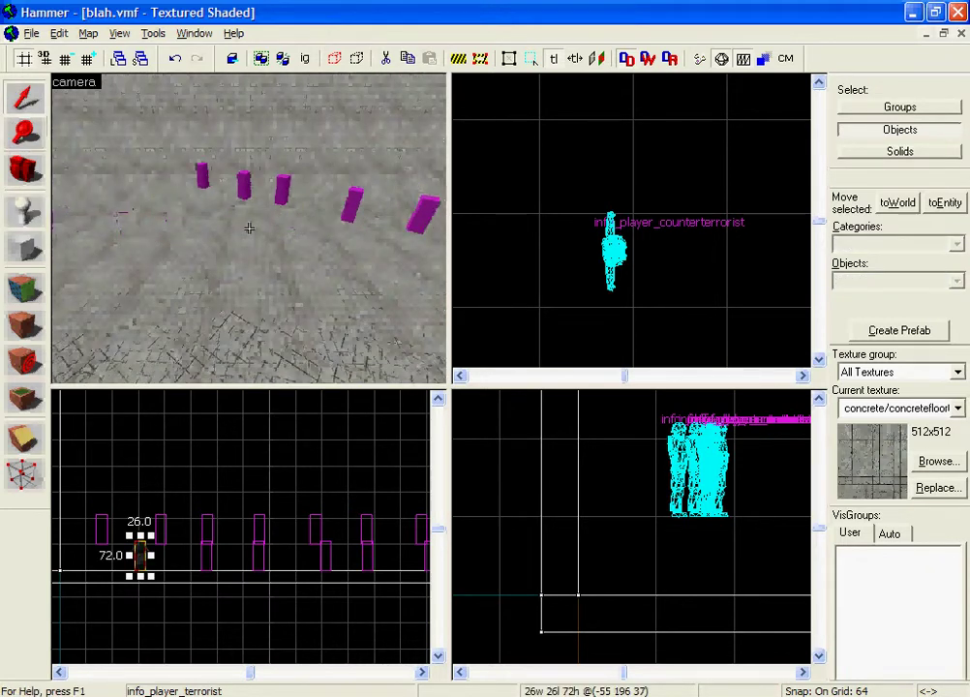
{"action": "key", "text": "z"}
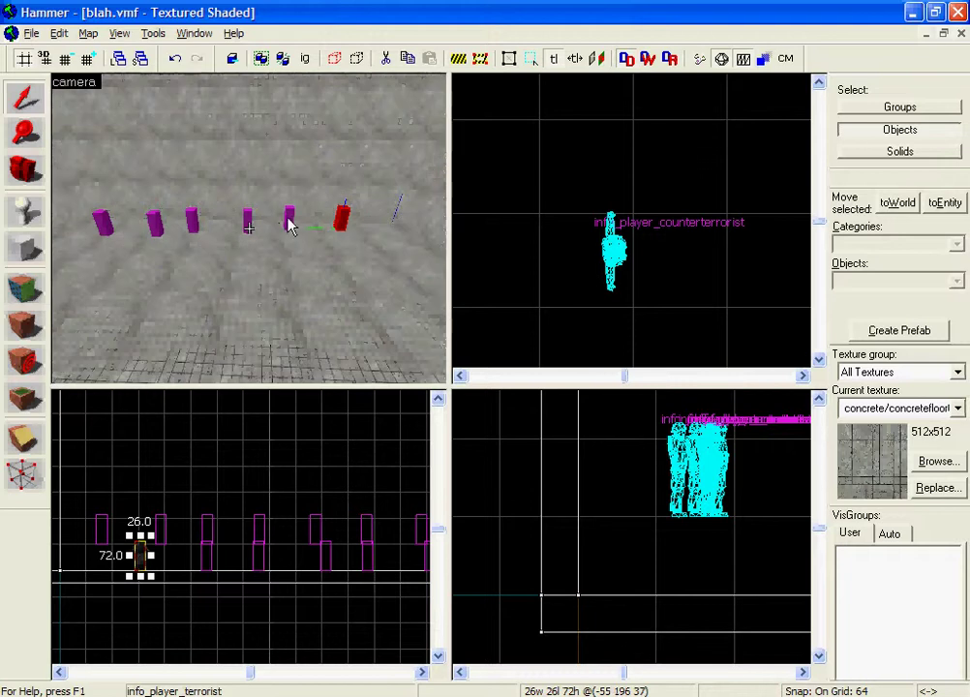
{"action": "left_click", "coordinate": [290, 221], "text": "ctrl"}
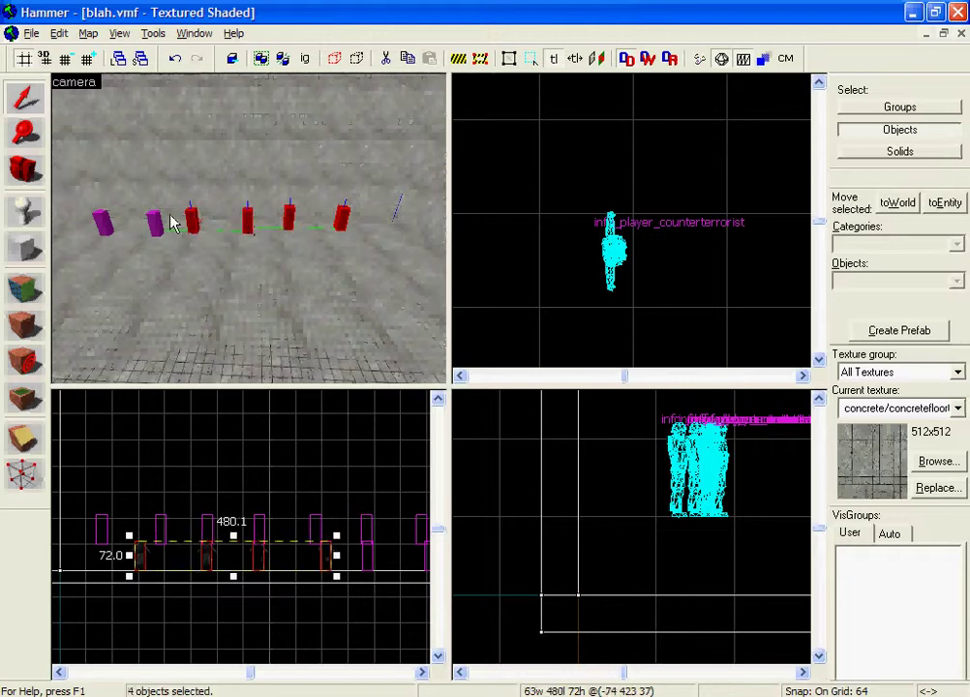
{"action": "left_click", "coordinate": [96, 222], "text": "ctrl"}
{"action": "left_click", "coordinate": [94, 222], "text": "ctrl"}
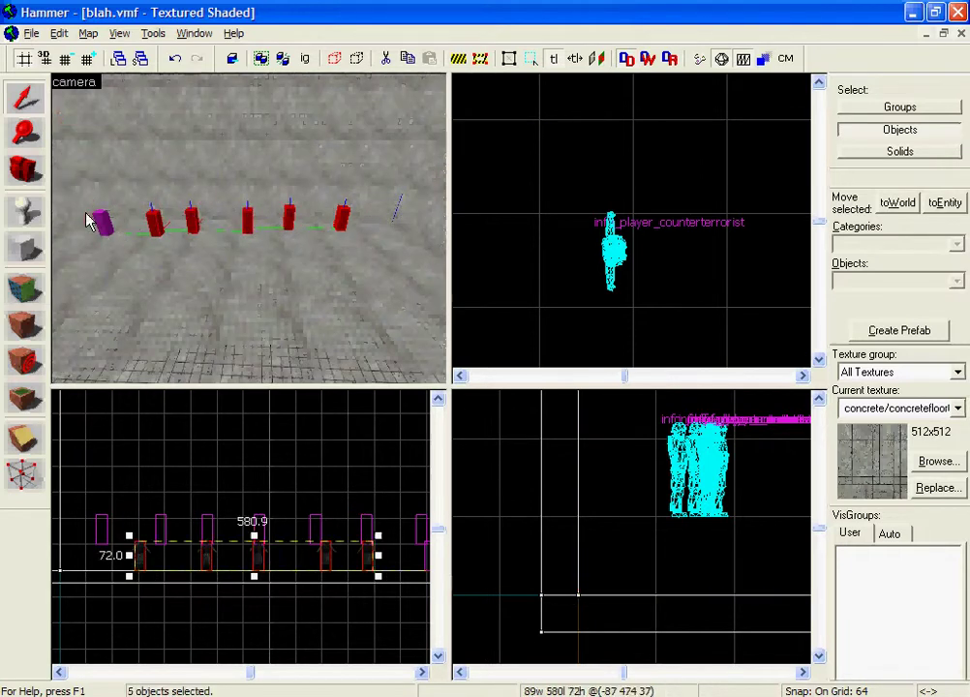
{"action": "scroll", "coordinate": [230, 500], "scroll_direction": "up", "scroll_amount": 1}
{"action": "left_click_drag", "start_coordinate": [248, 569], "coordinate": [248, 552]}
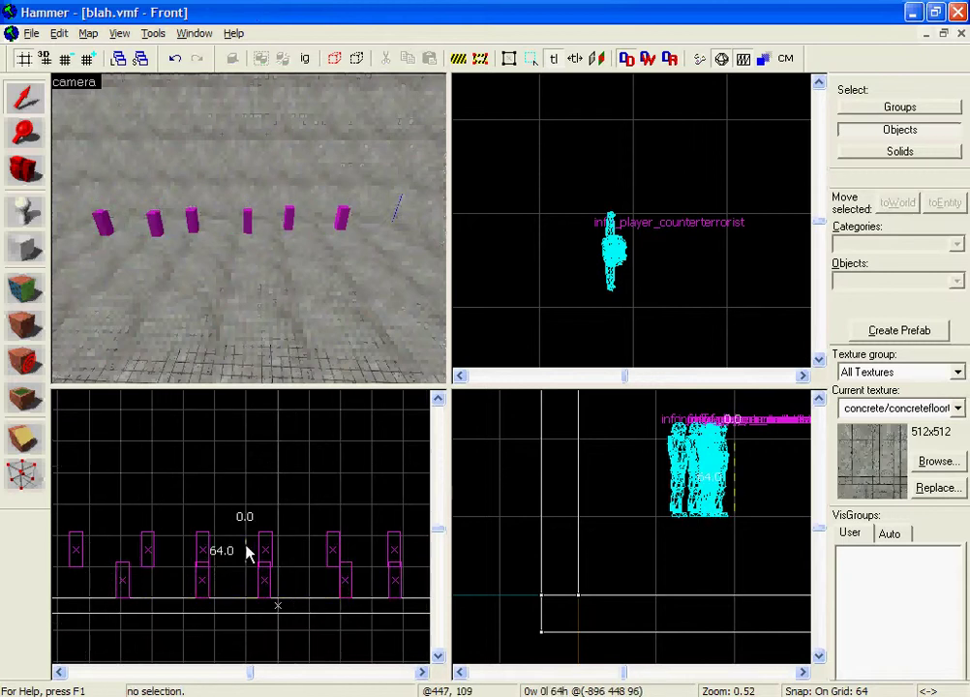
{"action": "left_click", "coordinate": [286, 496]}
{"action": "key", "text": "ctrl+z"}
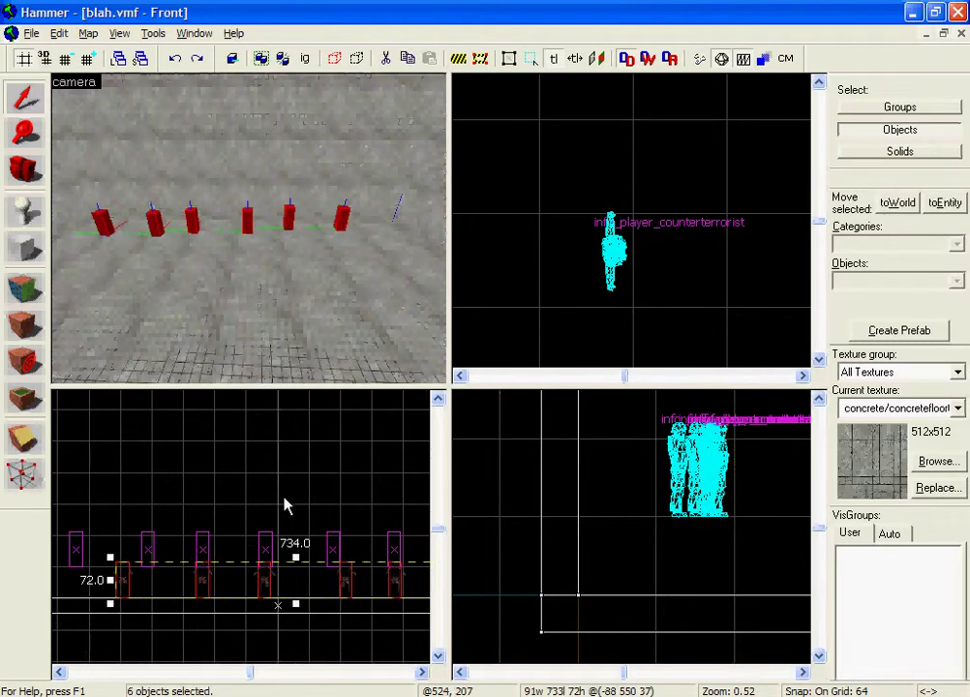
Step: Raise the six selected terrorist spawns about 55 units above the floor in the front view and deselect them
{"action": "left_click_drag", "start_coordinate": [254, 569], "coordinate": [259, 542]}
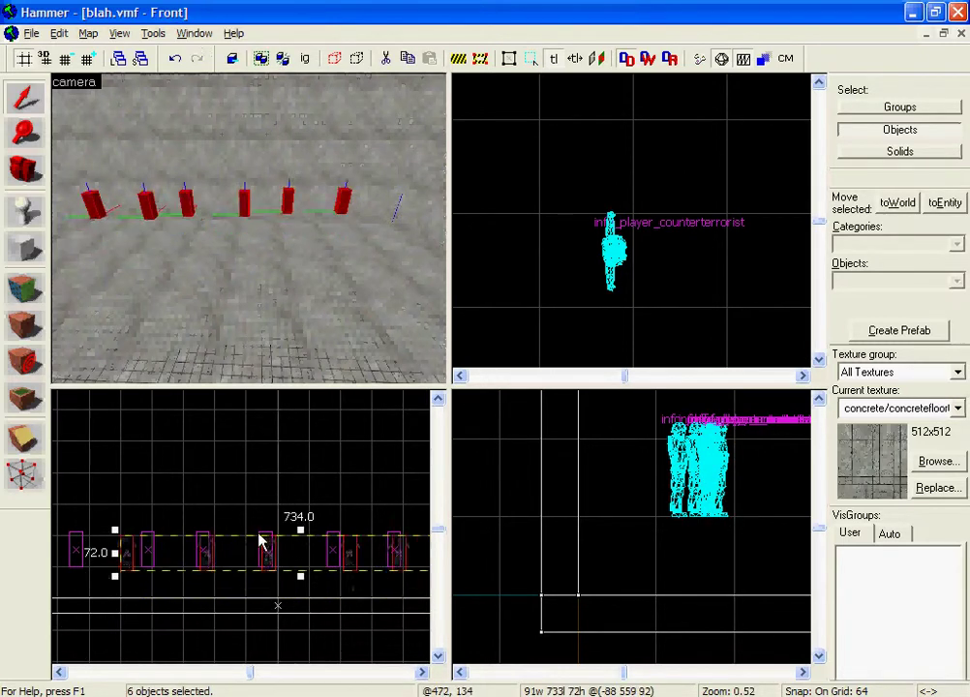
{"action": "left_click", "coordinate": [294, 427]}
{"action": "key", "text": "w"}
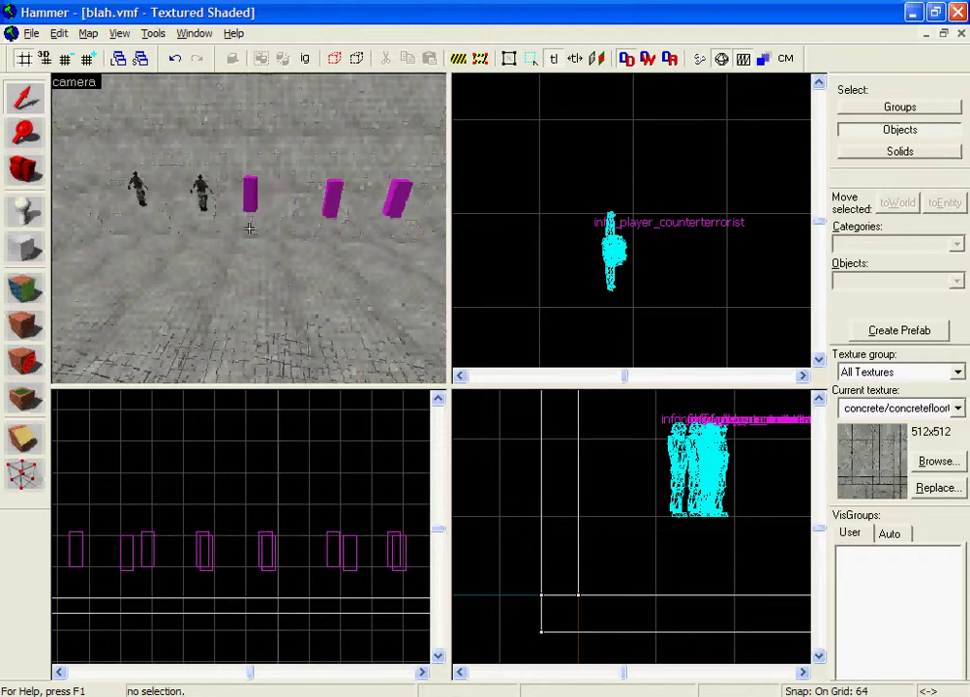
{"action": "key", "text": "w"}
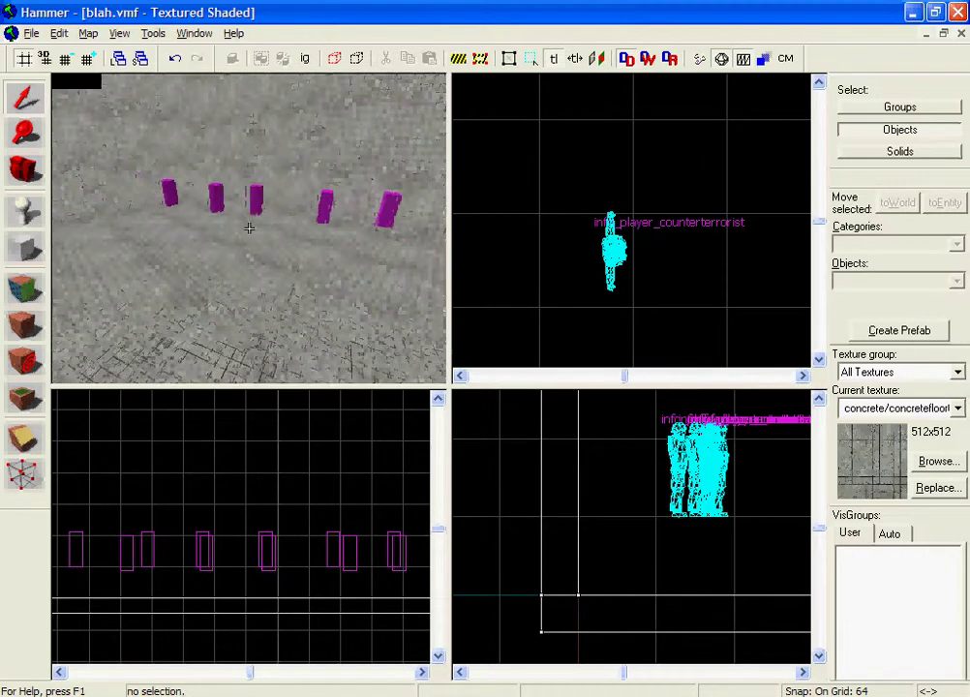
{"action": "key", "text": "w"}
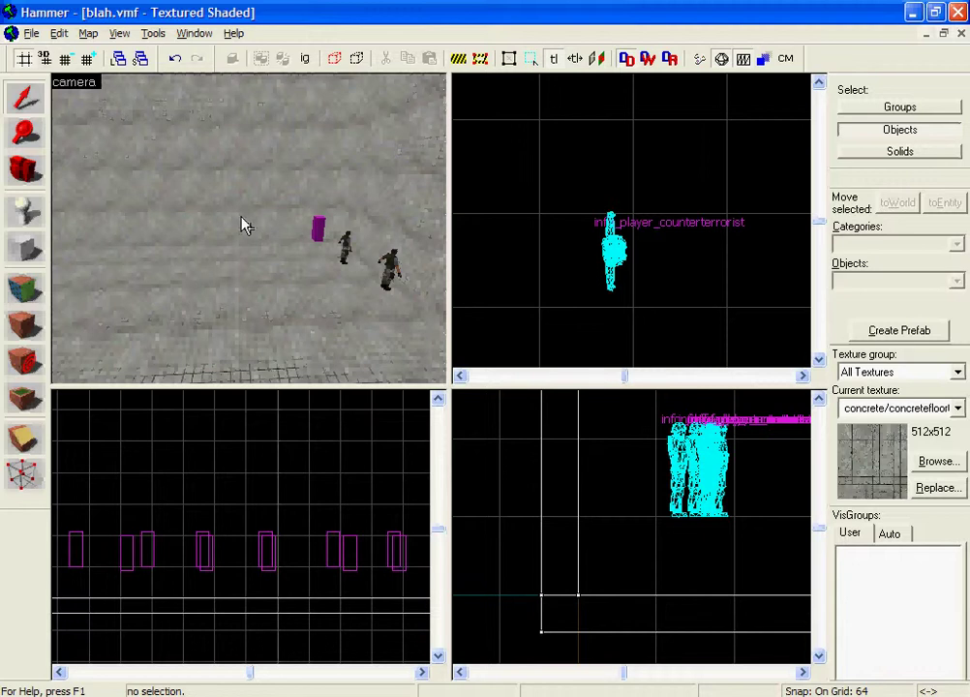
{"action": "key", "text": "z"}
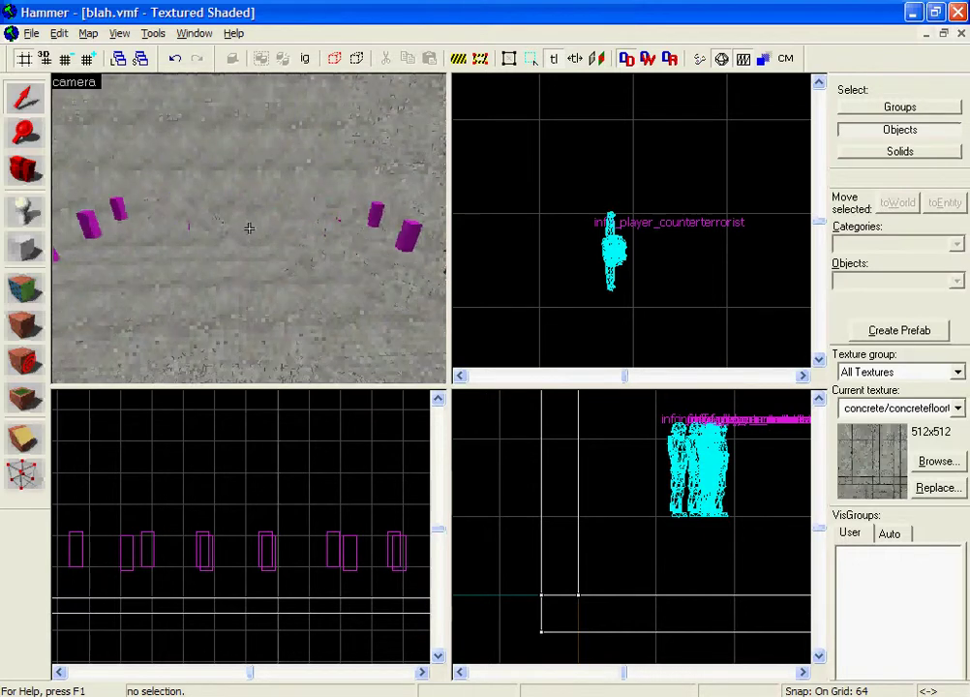
{"action": "key", "text": "z"}
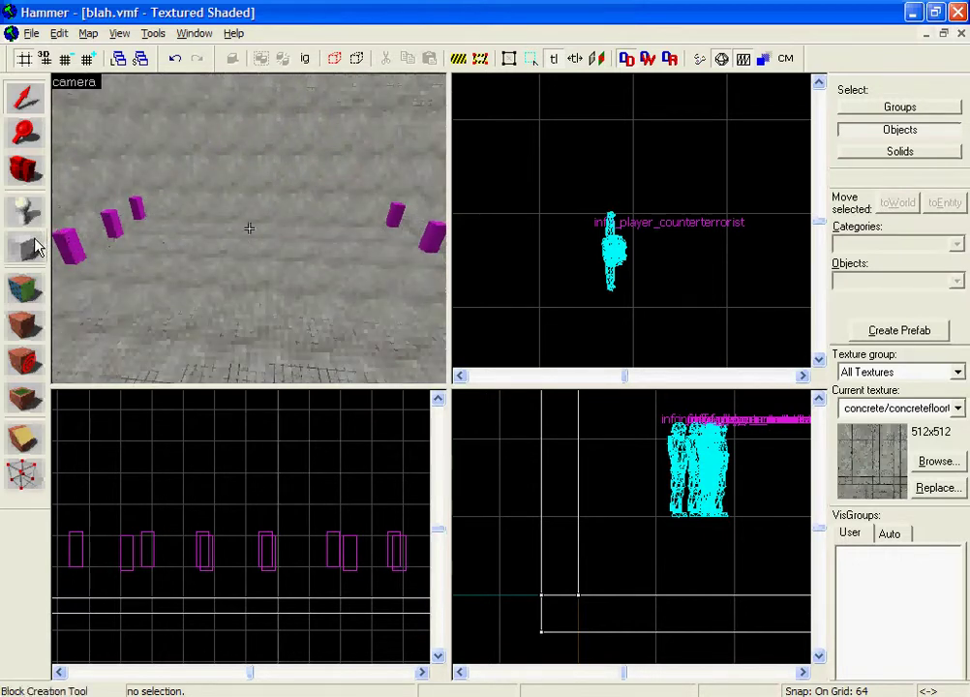
{"action": "key", "text": "z"}
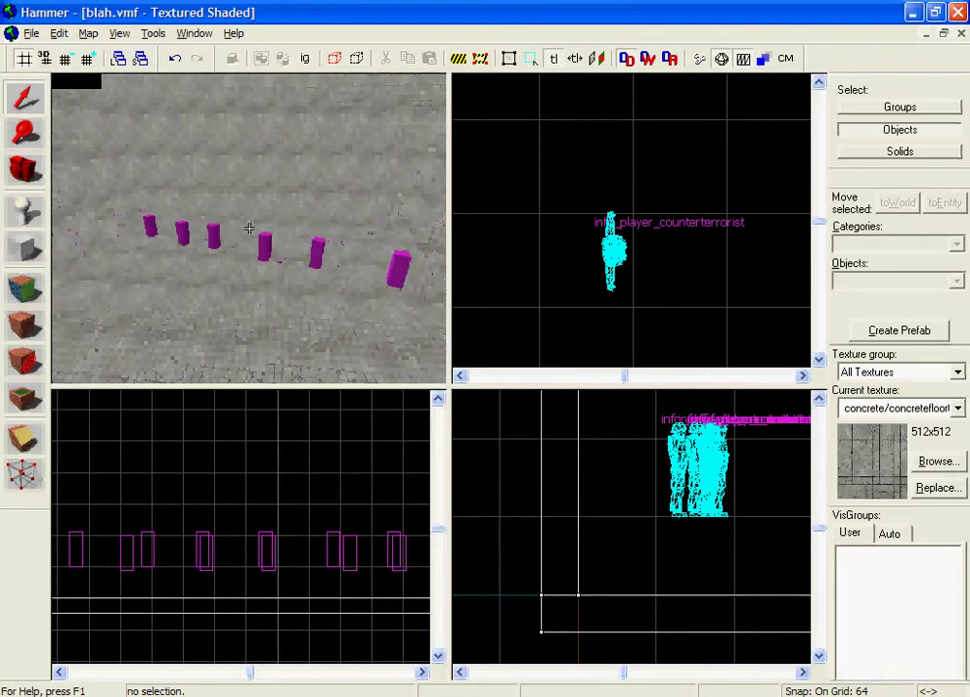
{"action": "key", "text": "z"}
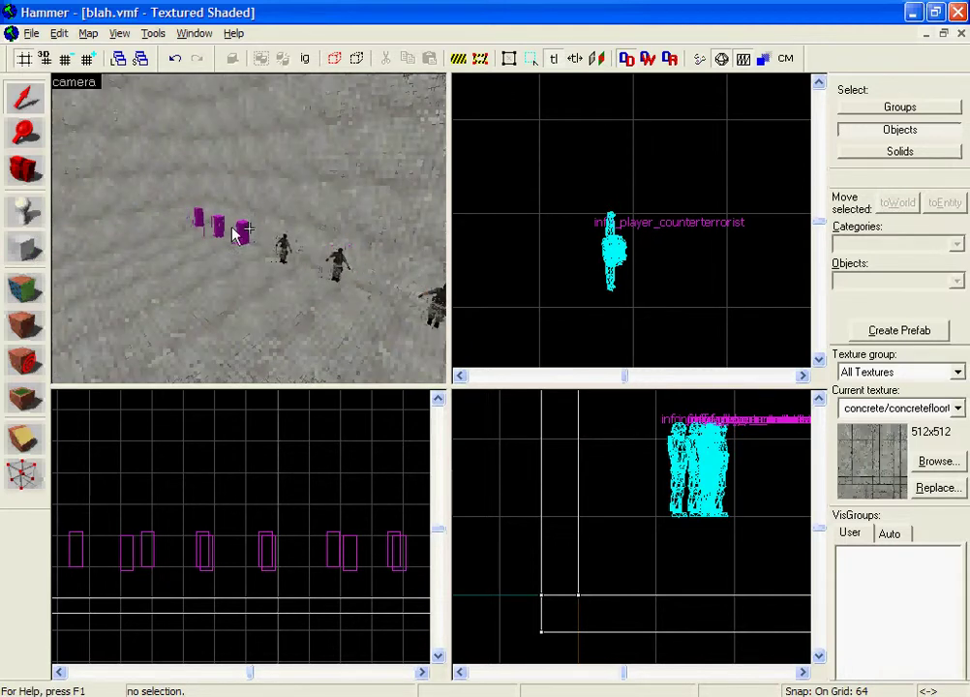
Step: Activate the Block Creation Tool and set the current texture to tools/toolstrigger from the textures filtered by trigger
{"action": "left_click", "coordinate": [41, 258]}
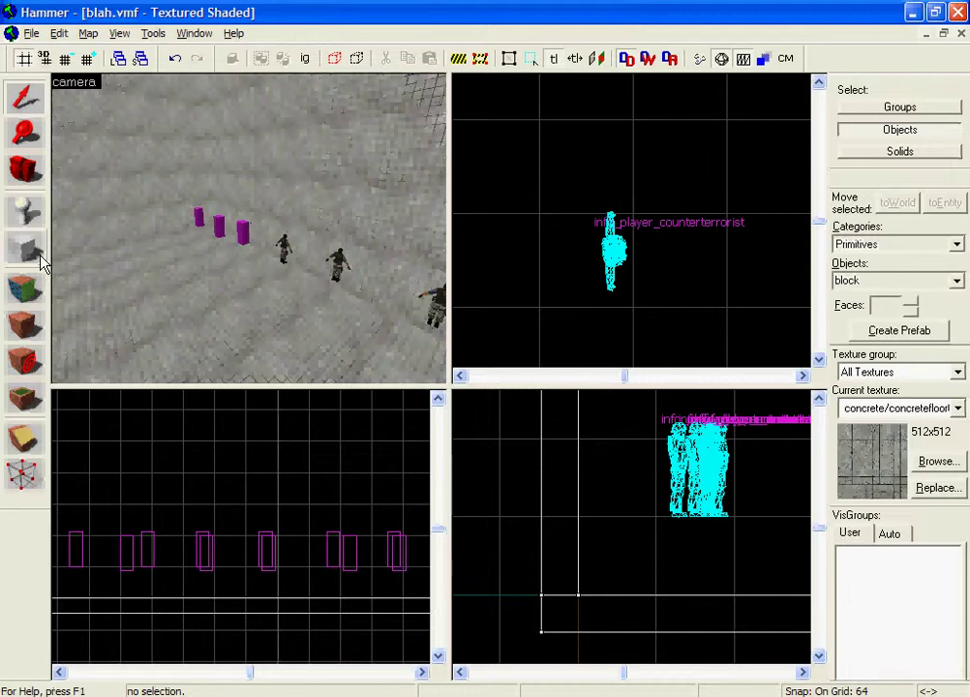
{"action": "left_click", "coordinate": [219, 223]}
{"action": "key", "text": "z"}
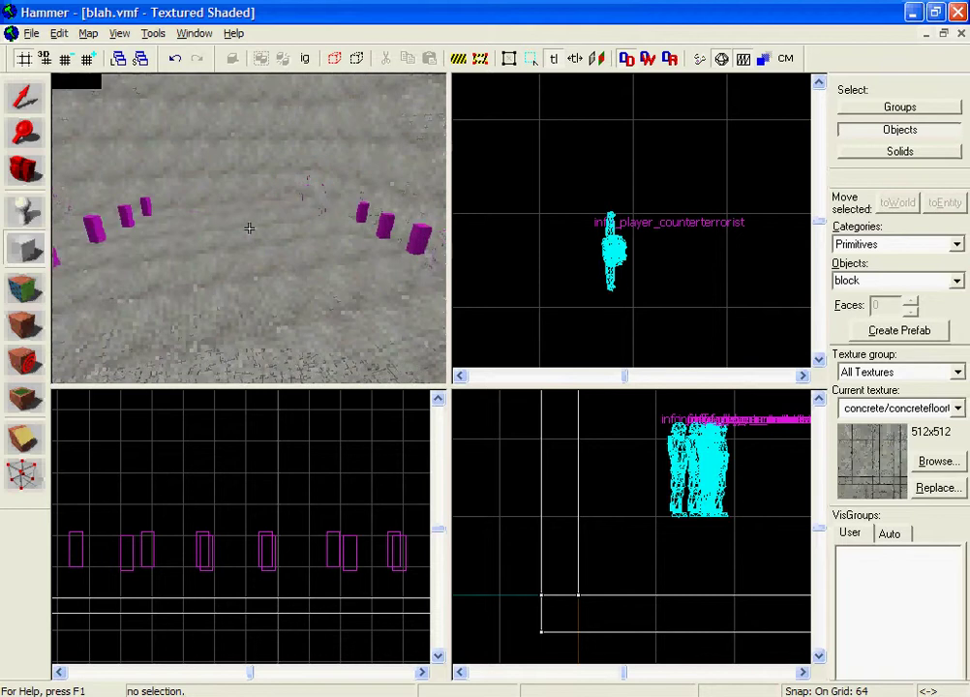
{"action": "key", "text": "z"}
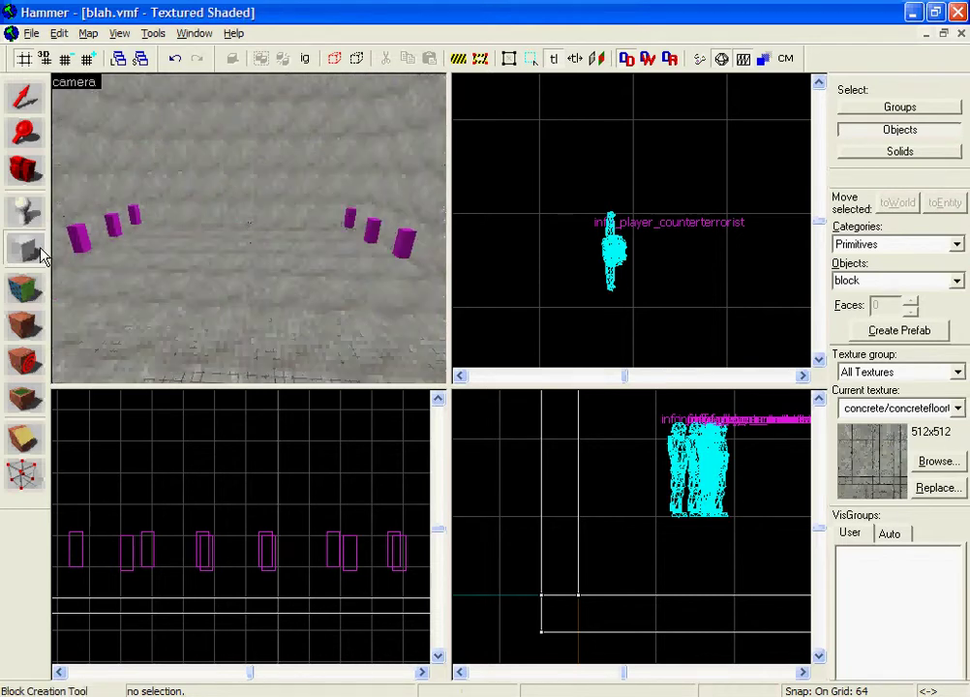
{"action": "left_click", "coordinate": [951, 466]}
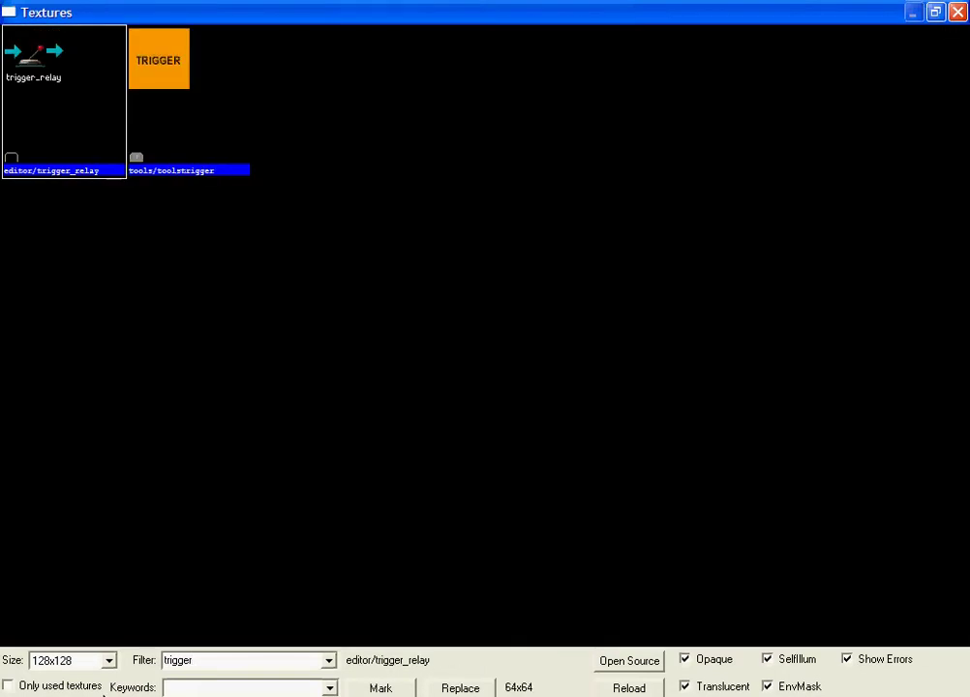
{"action": "left_click", "coordinate": [189, 146]}
{"action": "left_click", "coordinate": [73, 138]}
{"action": "left_click", "coordinate": [182, 141]}
{"action": "left_click", "coordinate": [69, 134]}
{"action": "left_click", "coordinate": [177, 135]}
{"action": "left_click", "coordinate": [65, 133]}
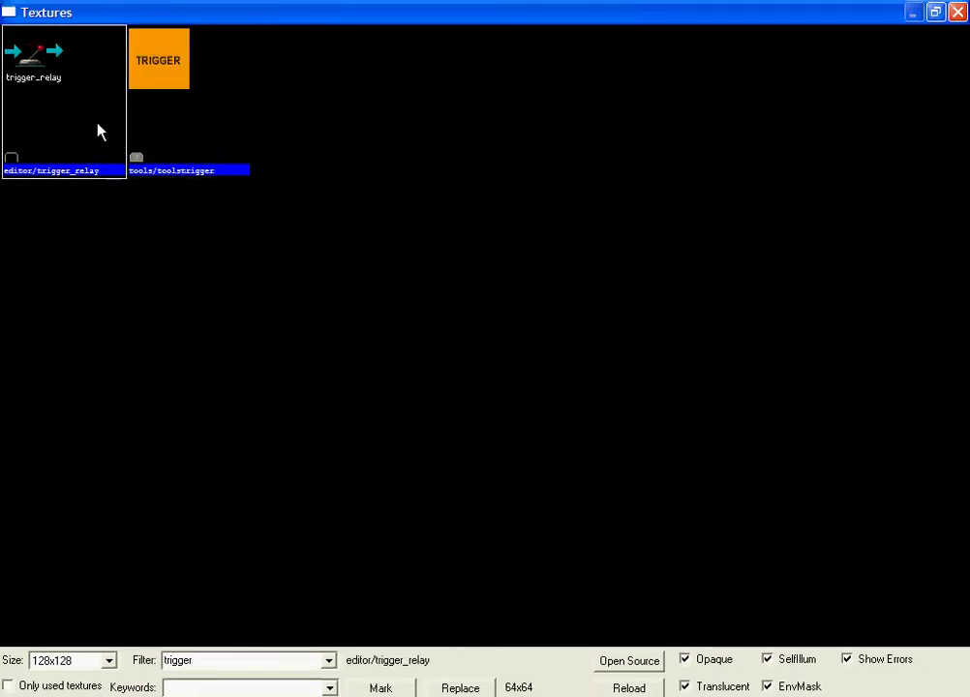
{"action": "left_click", "coordinate": [178, 143]}
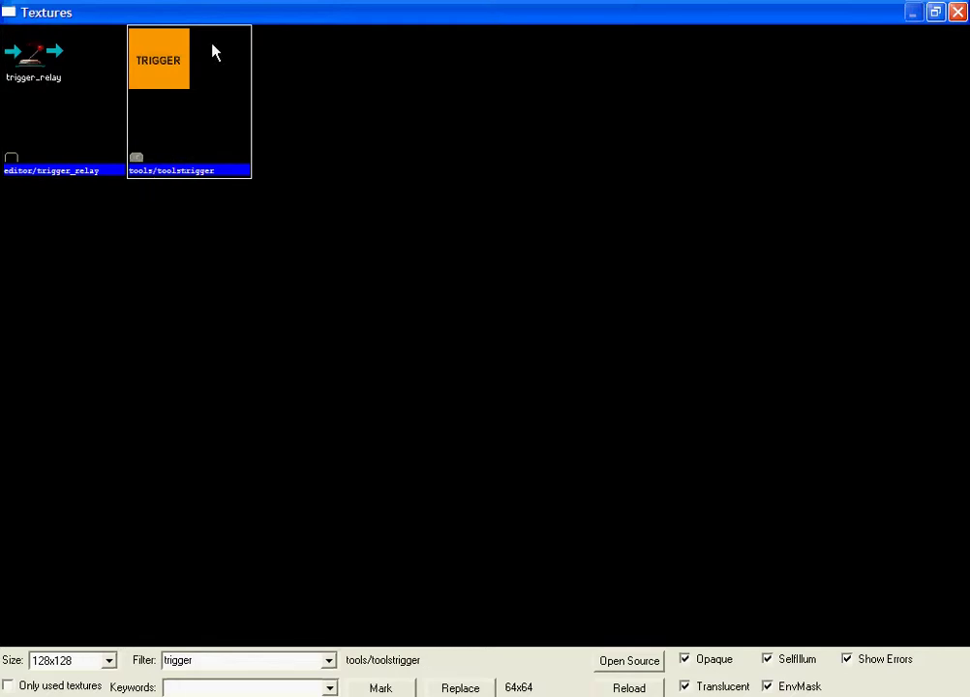
{"action": "double_click", "coordinate": [196, 147]}
Step: Outline a block 192 units wide and 1024 units long around the terrorist spawns in the top view, spanning the room's full depth
{"action": "key", "text": "z"}
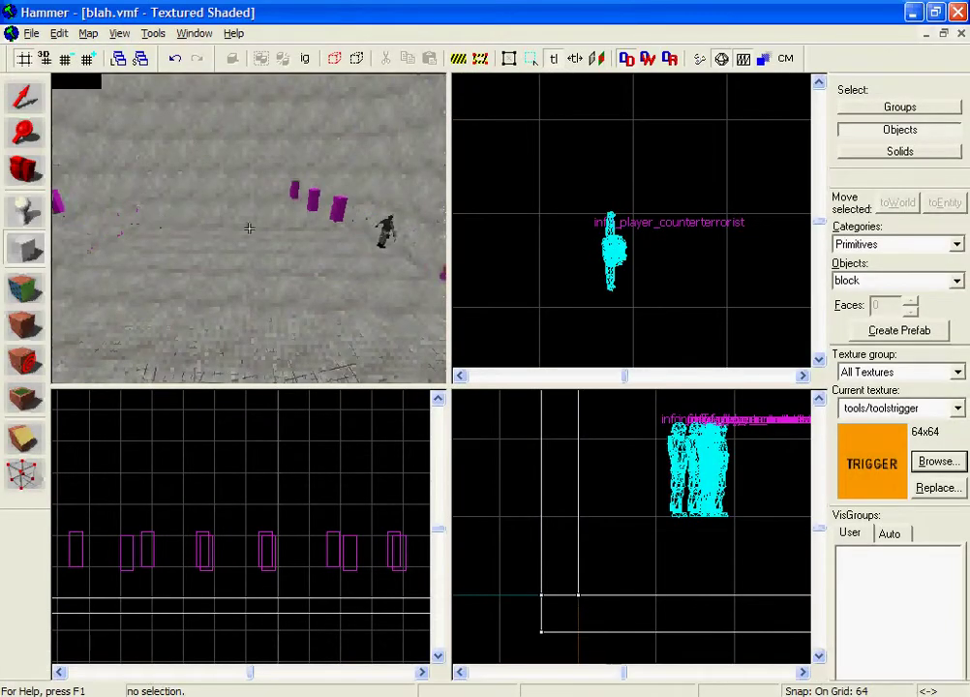
{"action": "key", "text": "w"}
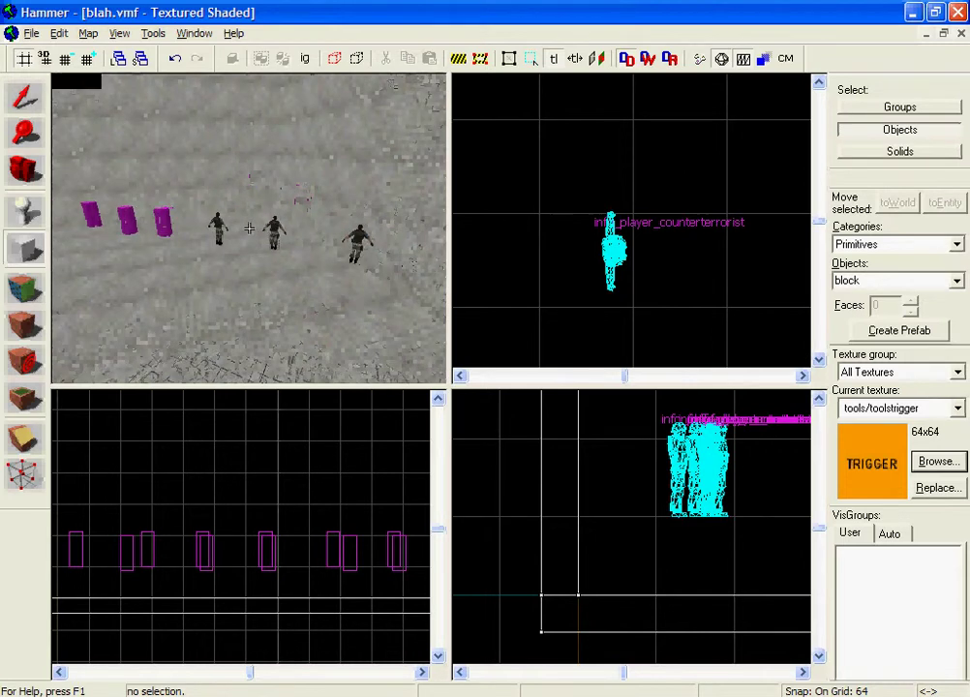
{"action": "key", "text": "w"}
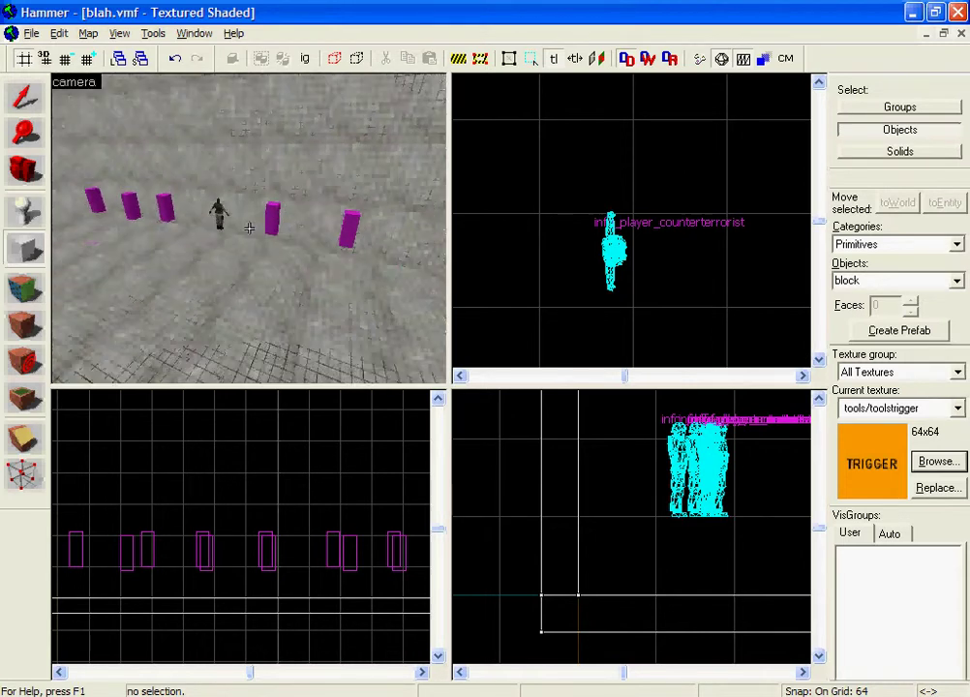
{"action": "key", "text": "a"}
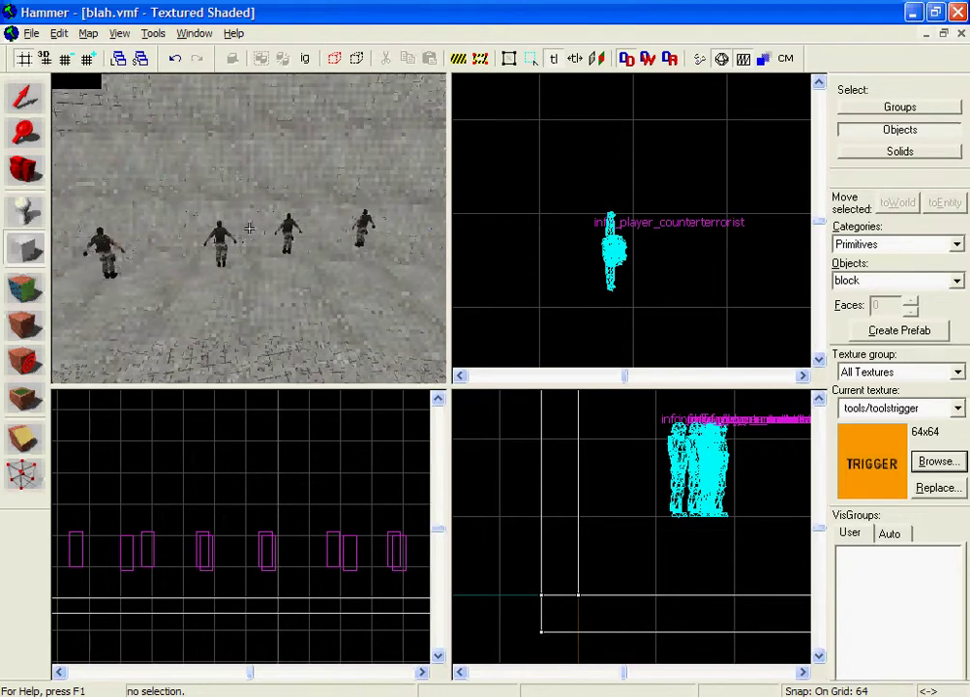
{"action": "key", "text": "d"}
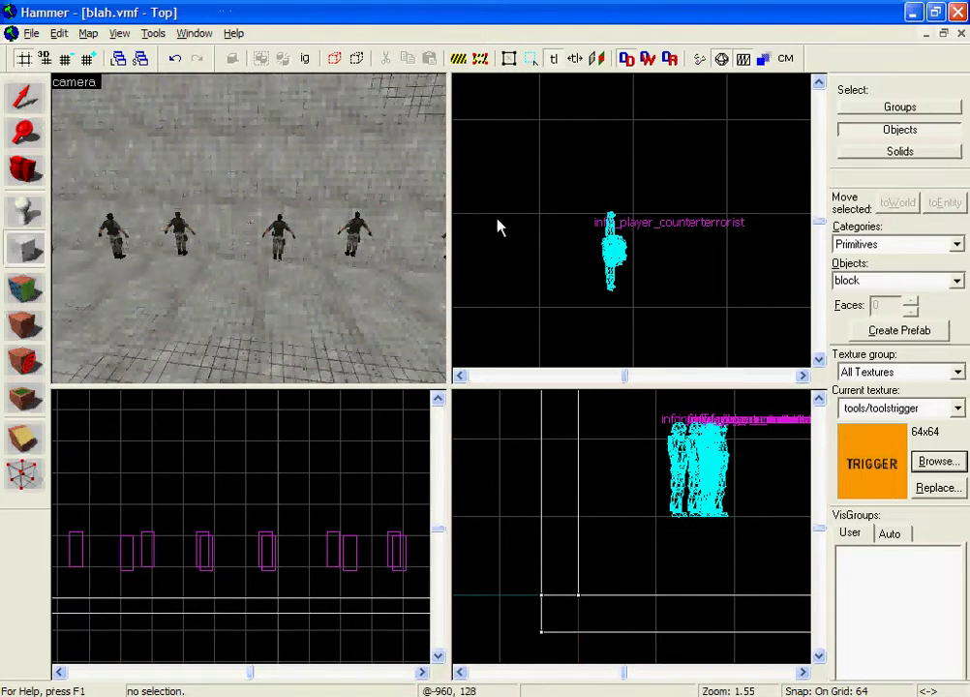
{"action": "scroll", "coordinate": [596, 238], "scroll_direction": "down", "scroll_amount": 8}
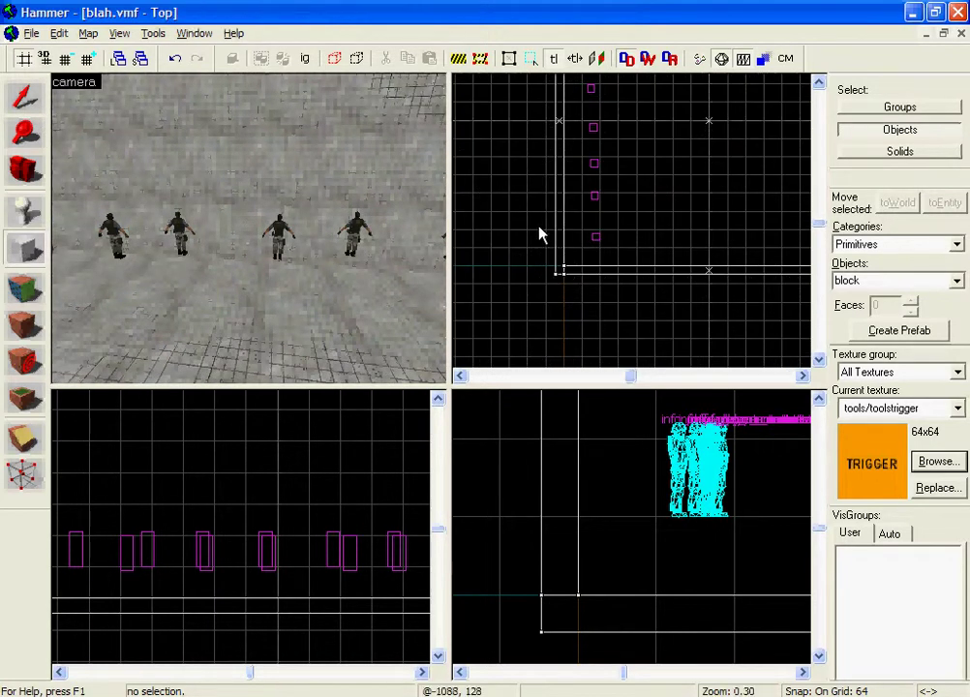
{"action": "scroll", "coordinate": [581, 257], "scroll_direction": "up", "scroll_amount": 7}
{"action": "scroll", "coordinate": [663, 250], "scroll_direction": "down", "scroll_amount": 3}
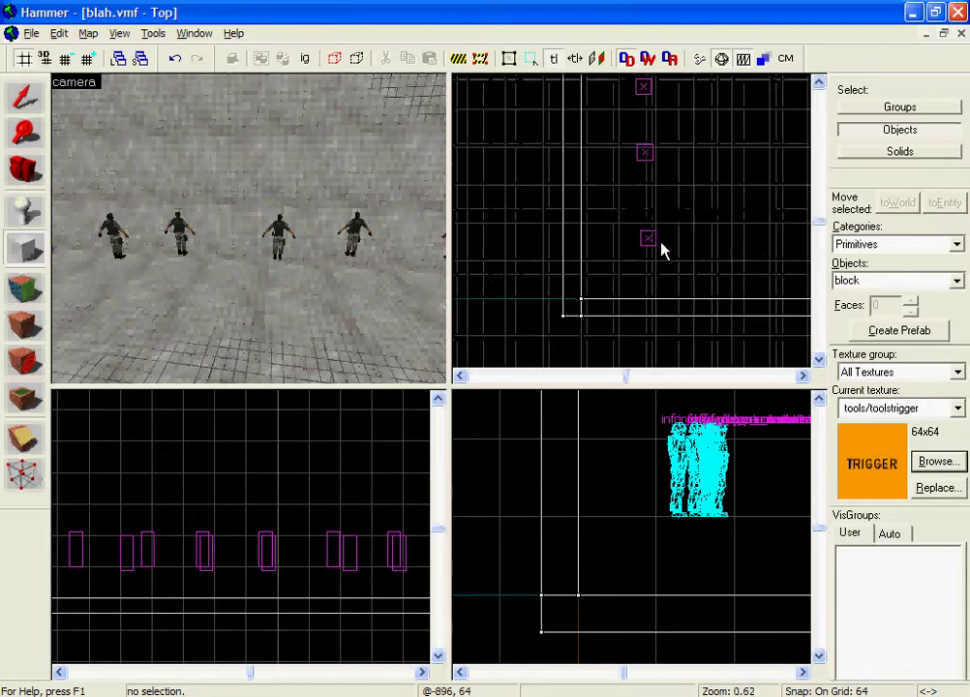
{"action": "scroll", "coordinate": [769, 276], "scroll_direction": "down", "scroll_amount": 4}
{"action": "left_click_drag", "start_coordinate": [790, 274], "coordinate": [513, 250]}
{"action": "left_click_drag", "start_coordinate": [626, 250], "coordinate": [613, 380]}
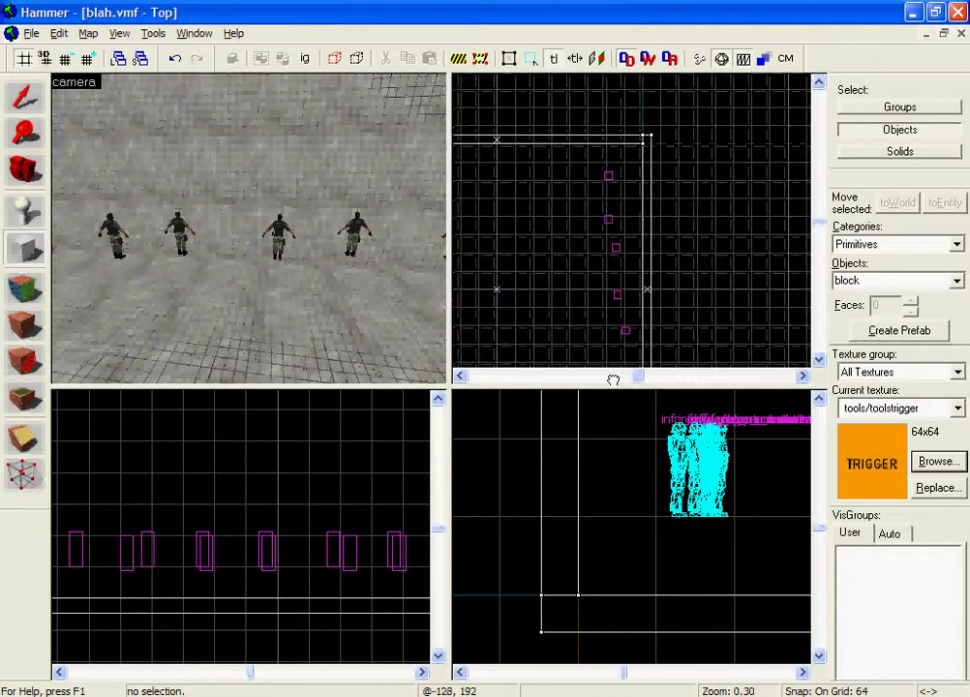
{"action": "middle_click_drag", "start_coordinate": [613, 380], "coordinate": [614, 387]}
{"action": "scroll", "coordinate": [596, 179], "scroll_direction": "up", "scroll_amount": 7}
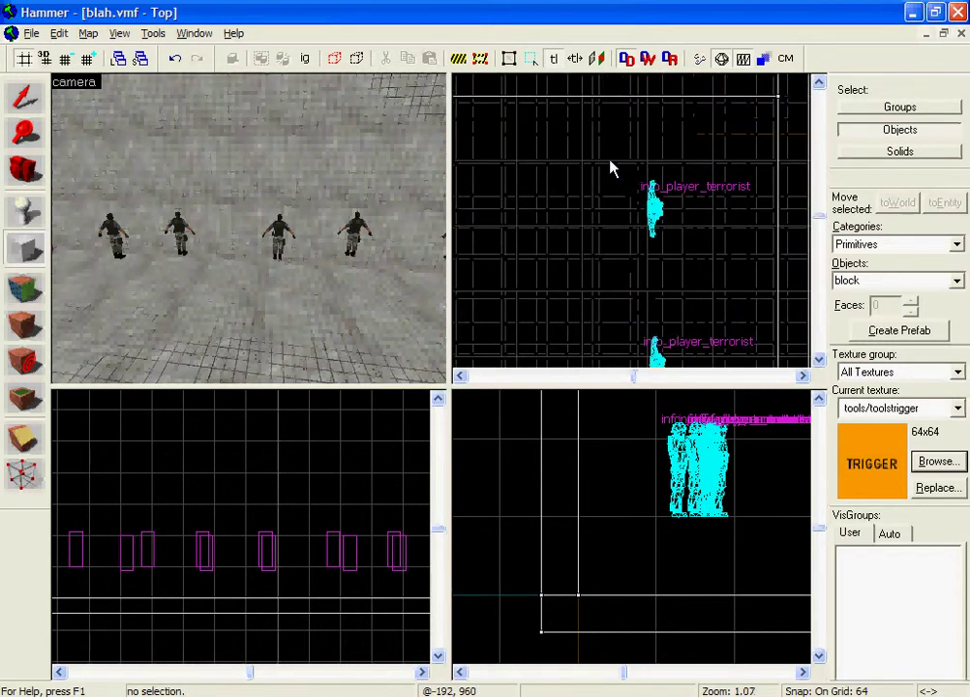
{"action": "left_click_drag", "start_coordinate": [611, 169], "coordinate": [655, 332]}
{"action": "scroll", "coordinate": [634, 205], "scroll_direction": "down", "scroll_amount": 9}
{"action": "scroll", "coordinate": [617, 362], "scroll_direction": "down", "scroll_amount": 1}
{"action": "scroll", "coordinate": [623, 255], "scroll_direction": "up", "scroll_amount": 2}
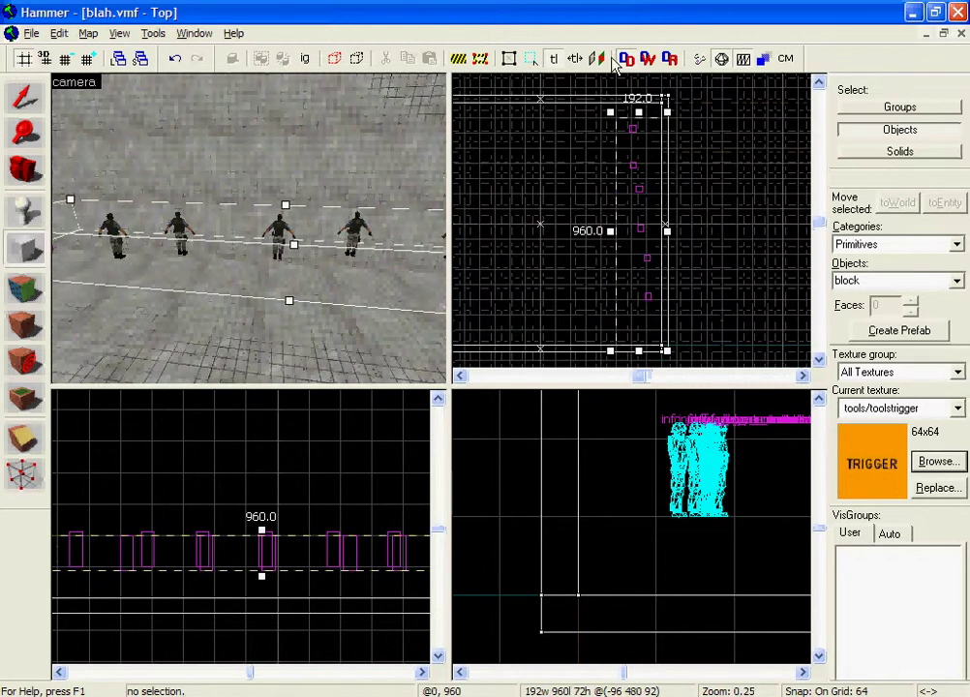
{"action": "left_click_drag", "start_coordinate": [639, 114], "coordinate": [639, 105]}
Step: Fit the block outline between the floor and the terrorist spawns at a height of 64 units and create the trigger brush
{"action": "scroll", "coordinate": [714, 530], "scroll_direction": "down", "scroll_amount": 9}
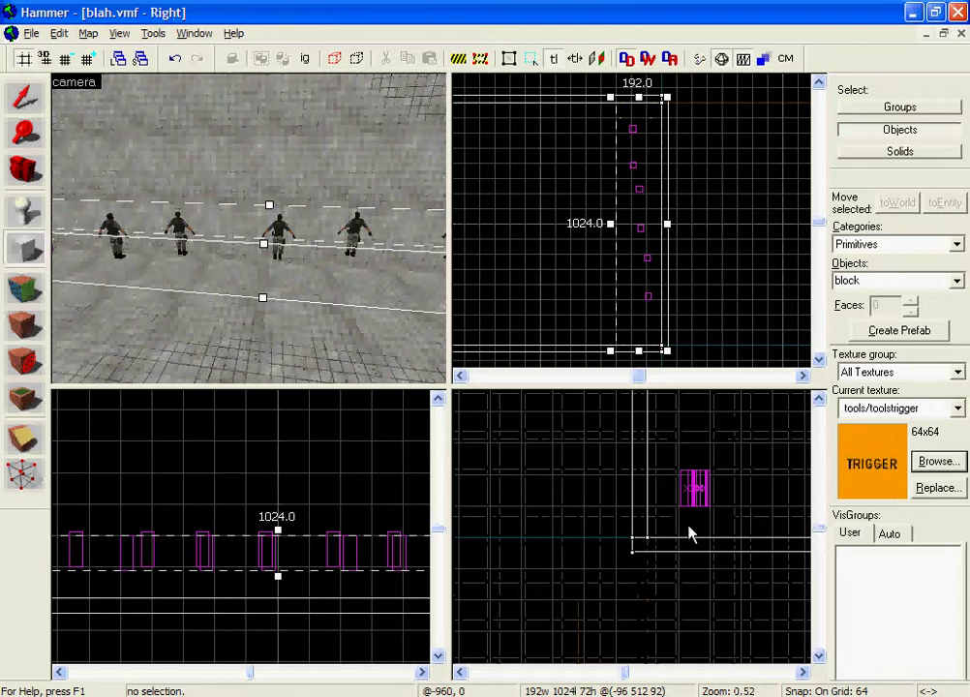
{"action": "scroll", "coordinate": [647, 557], "scroll_direction": "up", "scroll_amount": 5}
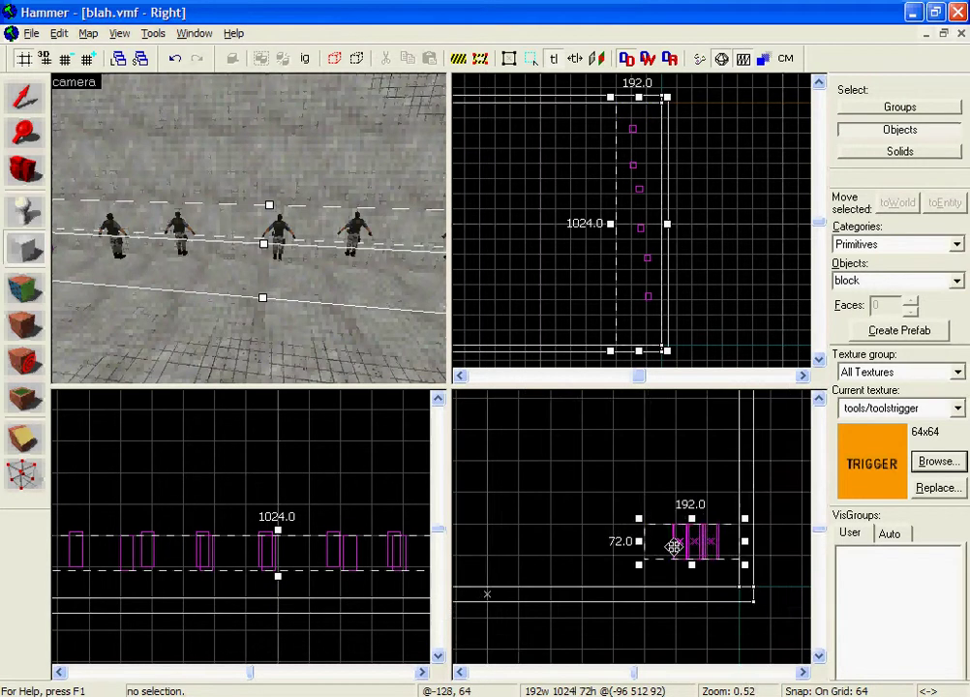
{"action": "left_click_drag", "start_coordinate": [683, 548], "coordinate": [743, 537]}
{"action": "scroll", "coordinate": [608, 562], "scroll_direction": "up", "scroll_amount": 2}
{"action": "key", "text": "z"}
{"action": "key", "text": "z"}
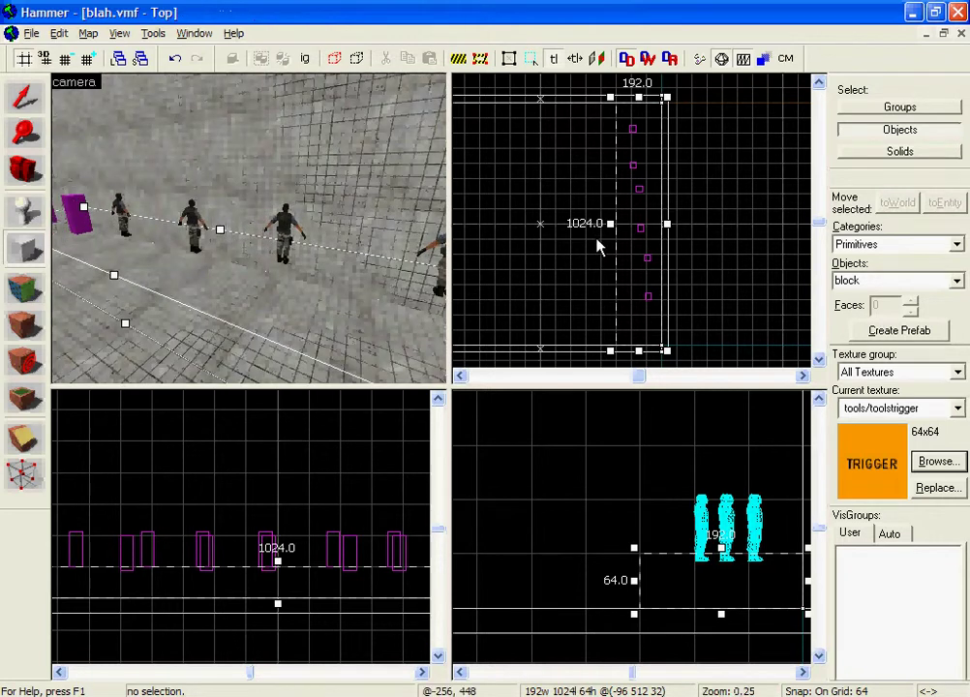
{"action": "left_click", "coordinate": [646, 235]}
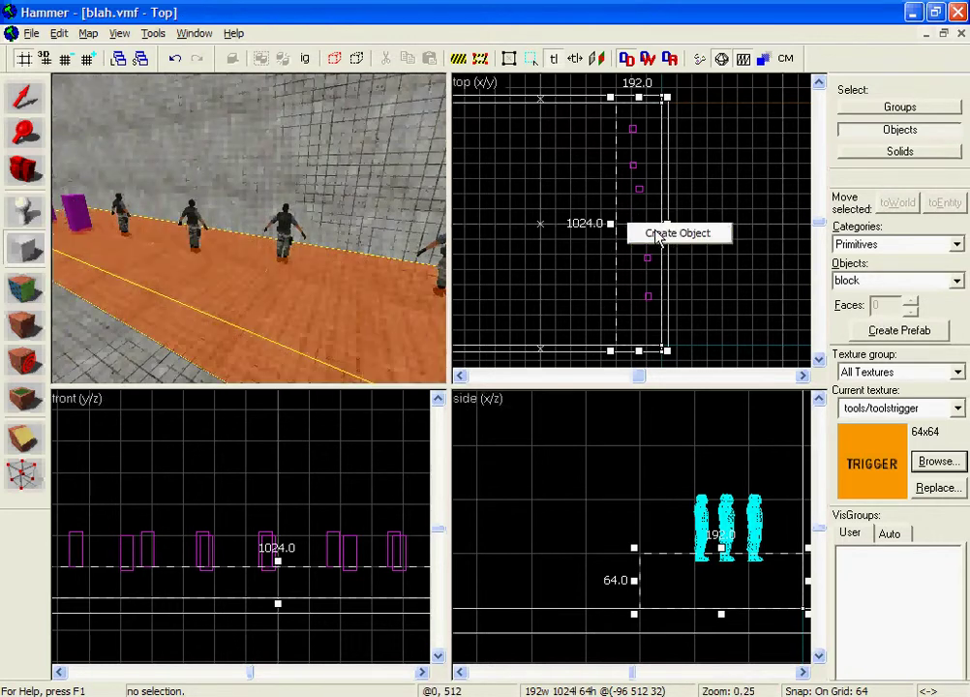
{"action": "key", "text": "Escape"}
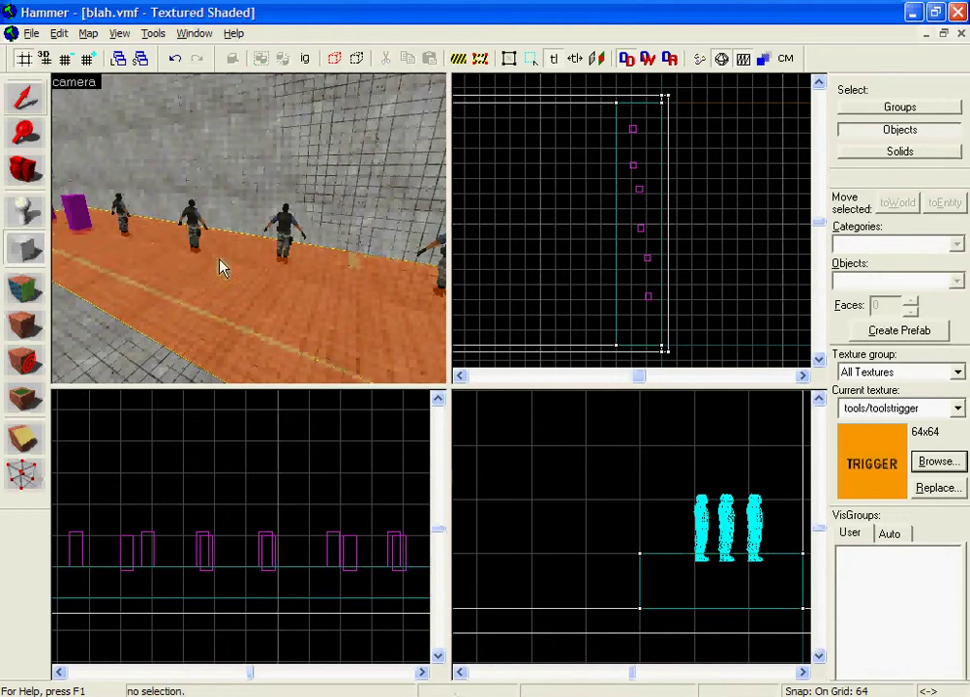
Step: Inspect the new trigger brush beneath the terrorist spawns in the camera view and check its object properties
{"action": "key", "text": "z"}
{"action": "key", "text": "s"}
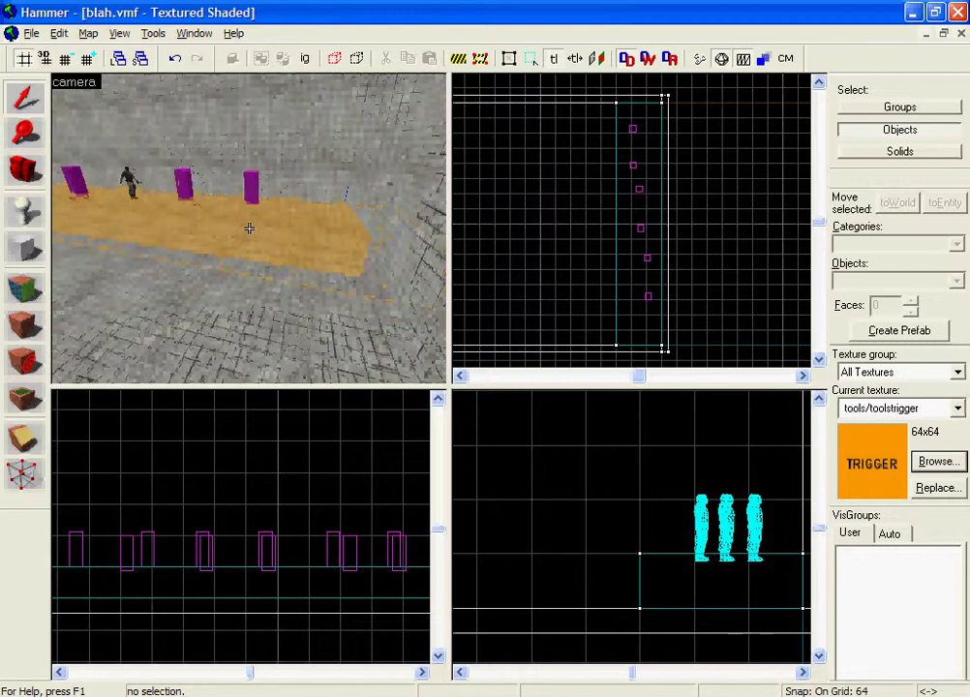
{"action": "key", "text": "d"}
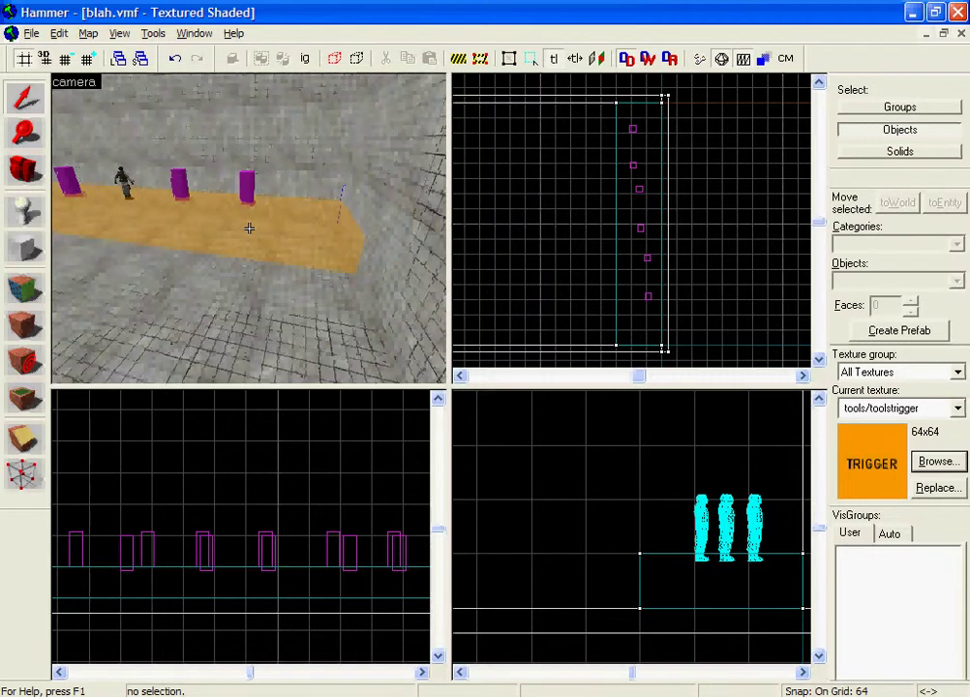
{"action": "key", "text": "w"}
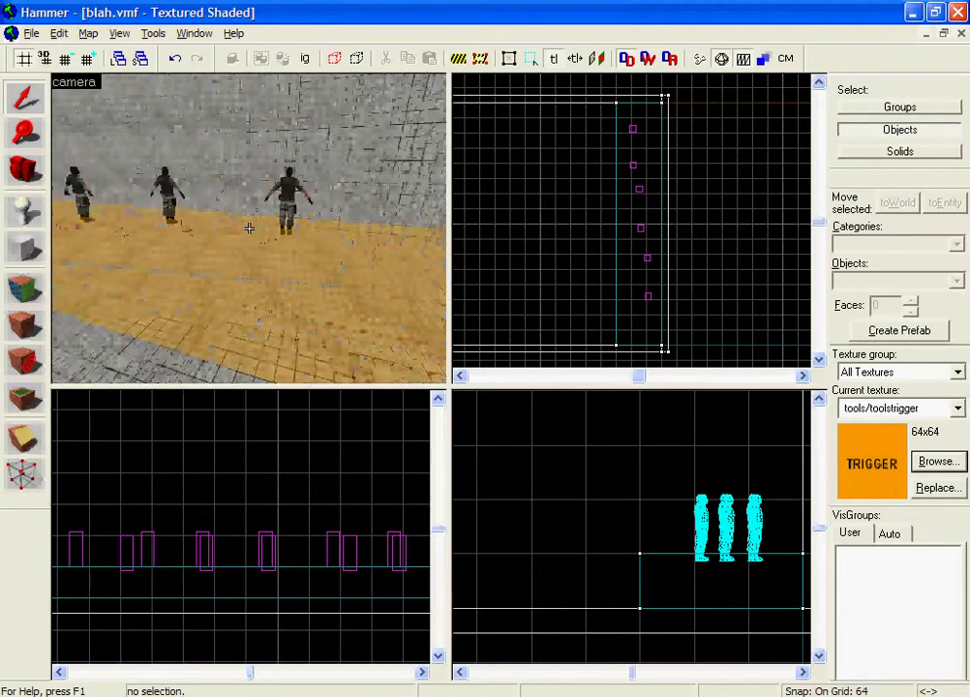
{"action": "key", "text": "w"}
{"action": "left_click", "coordinate": [250, 233]}
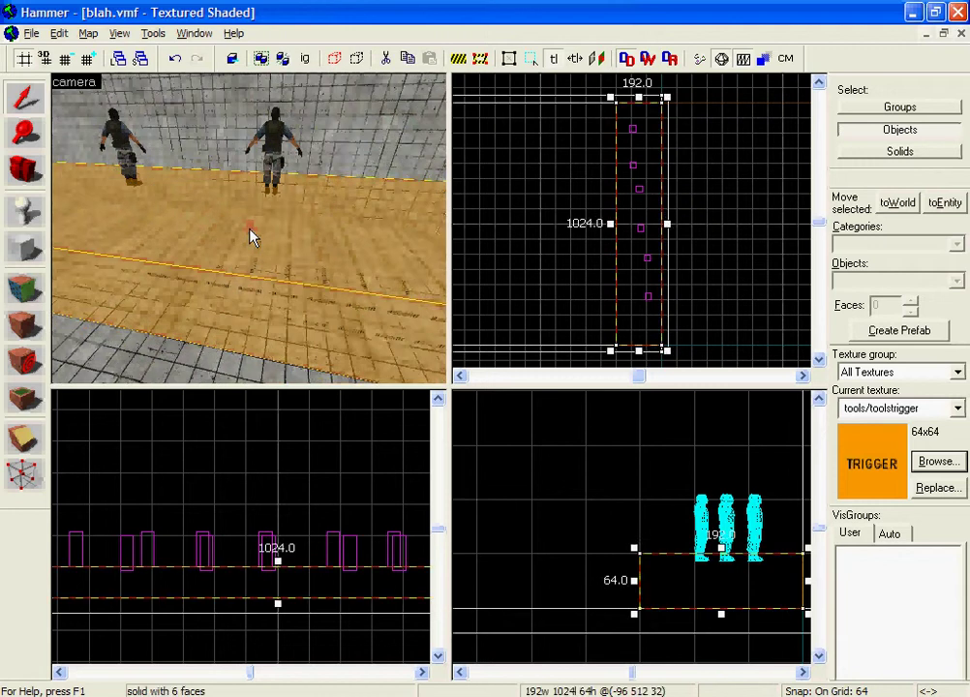
{"action": "key", "text": "alt+Return"}
{"action": "left_click", "coordinate": [609, 586]}
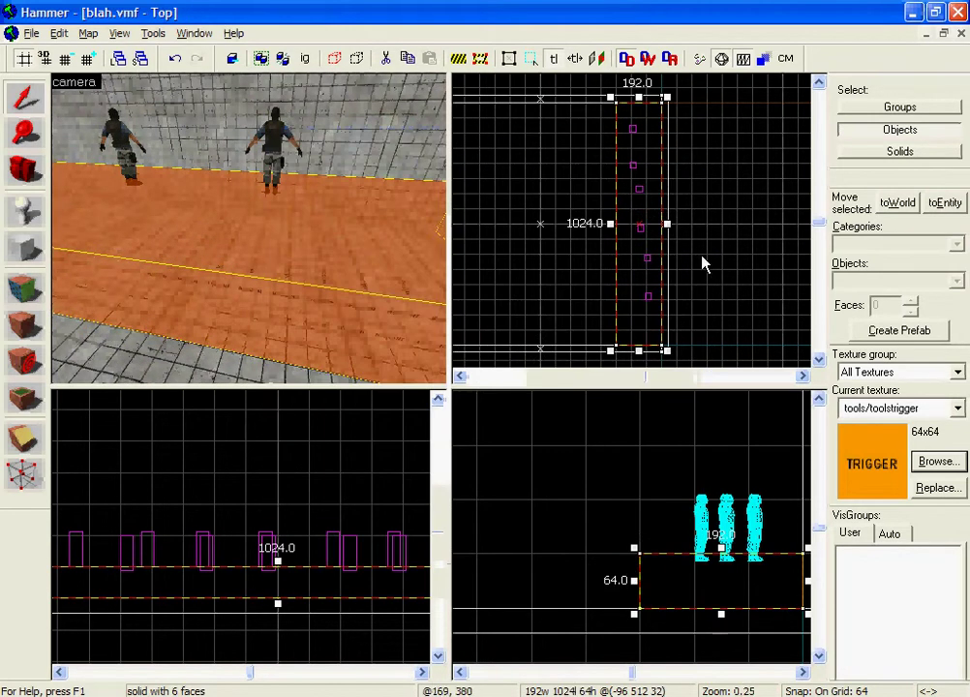
{"action": "key", "text": "Escape"}
Step: Reduce the grid to 16 and lower the trigger brush's top to a height of about 32 units, clear of the terrorist spawns
{"action": "key", "text": "z"}
{"action": "key", "text": "s"}
{"action": "key", "text": "z"}
{"action": "left_click", "coordinate": [230, 263]}
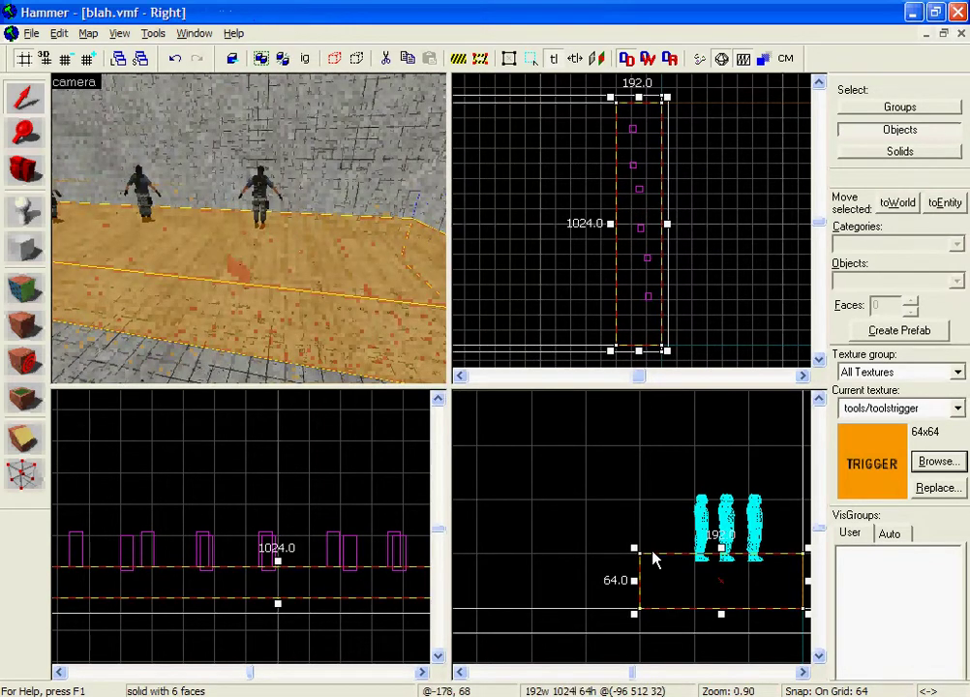
{"action": "scroll", "coordinate": [653, 558], "scroll_direction": "up", "scroll_amount": 2}
{"action": "left_click", "coordinate": [71, 63]}
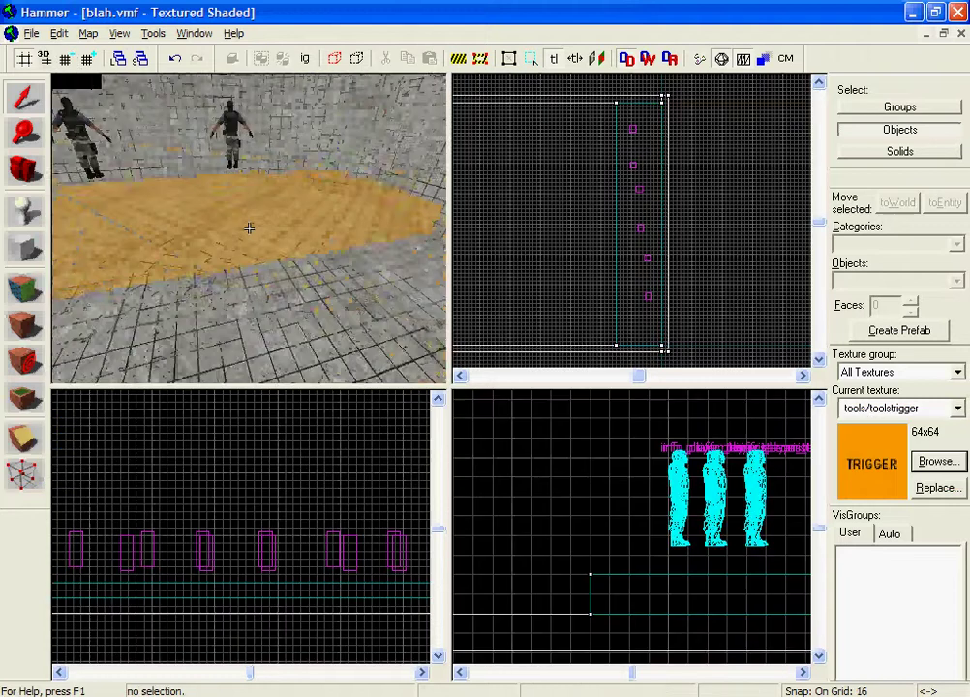
{"action": "key", "text": "s"}
{"action": "key", "text": "s"}
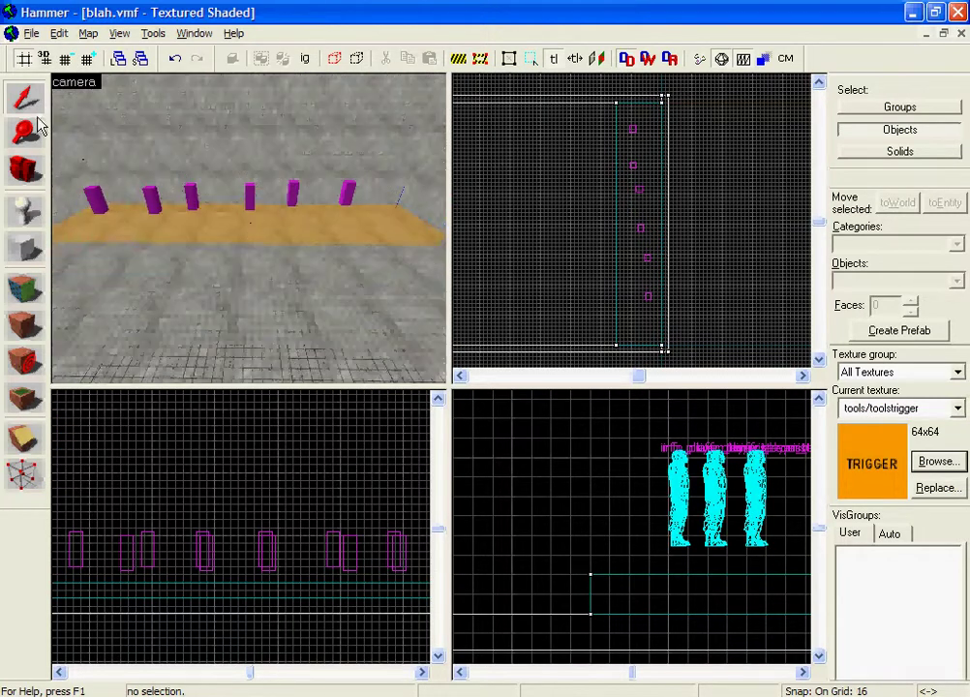
Step: Tie the trigger brush beneath the terrorist spawns to an entity
{"action": "left_click", "coordinate": [168, 226]}
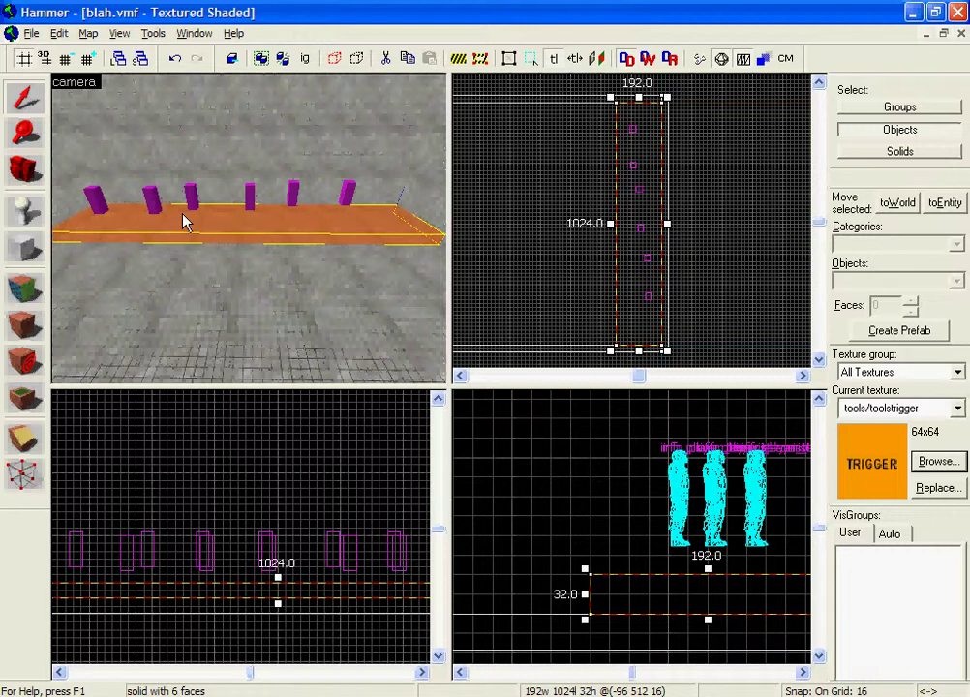
{"action": "mouse_move", "coordinate": [353, 528]}
{"action": "middle_mouse_down"}
{"action": "mouse_move", "coordinate": [439, 522]}
{"action": "mouse_move", "coordinate": [307, 529]}
{"action": "middle_mouse_up"}
{"action": "right_click", "coordinate": [631, 289]}
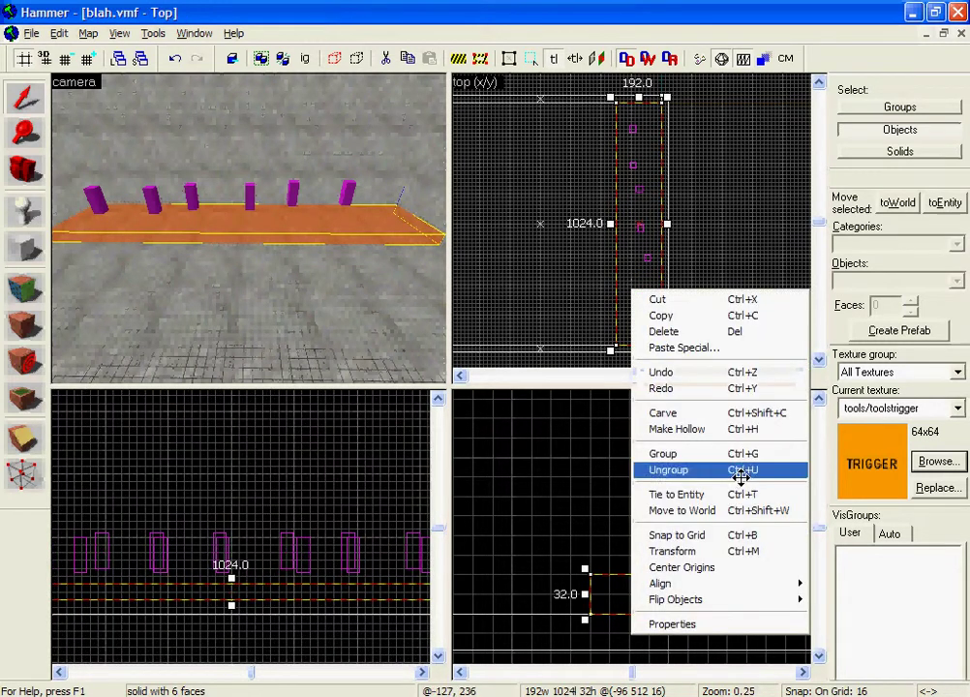
{"action": "left_click", "coordinate": [578, 333]}
{"action": "left_click", "coordinate": [357, 242]}
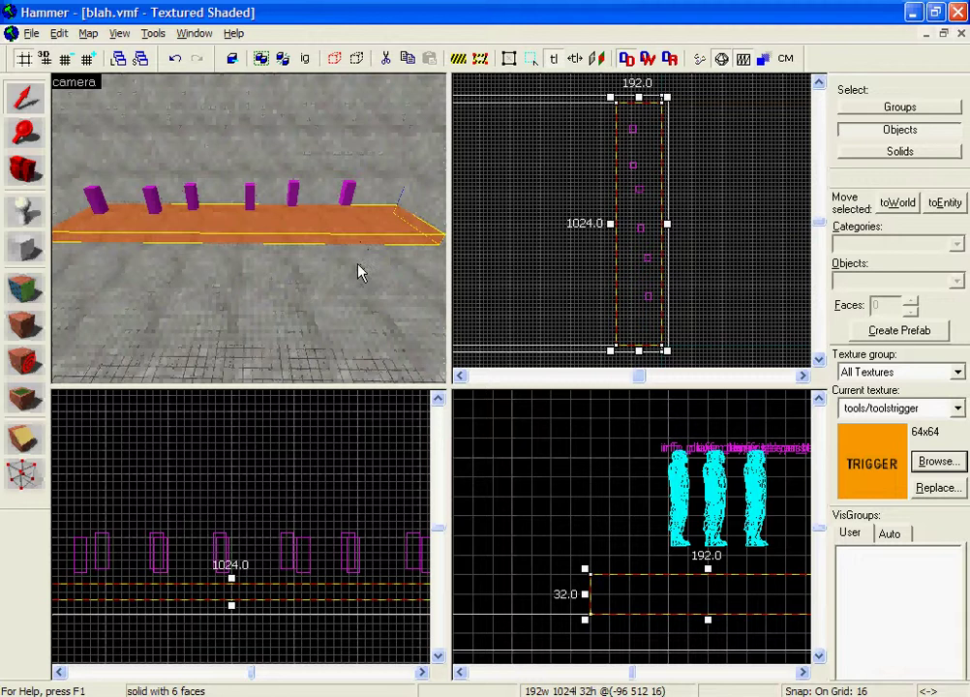
{"action": "key", "text": "alt+Return"}
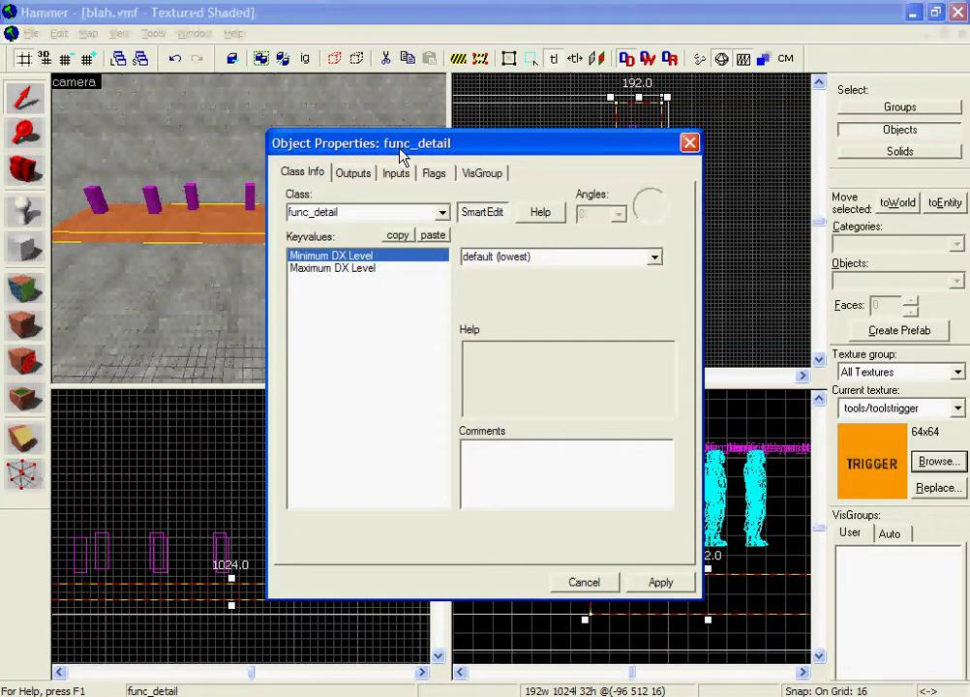
Step: Look through the new entity's outputs, inputs, flags and VisGroup membership, ending on its class information
{"action": "left_click_drag", "start_coordinate": [401, 154], "coordinate": [642, 90]}
{"action": "left_click_drag", "start_coordinate": [580, 86], "coordinate": [592, 151]}
{"action": "left_click", "coordinate": [606, 172]}
{"action": "left_click", "coordinate": [646, 174]}
{"action": "left_click", "coordinate": [696, 175]}
{"action": "left_click", "coordinate": [716, 174]}
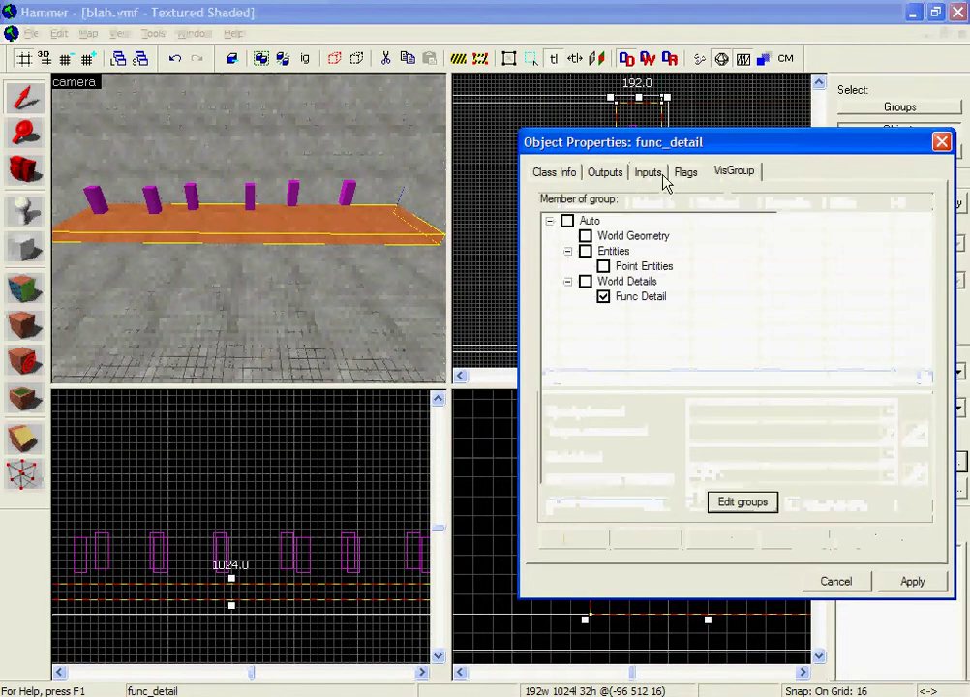
{"action": "left_click", "coordinate": [555, 172]}
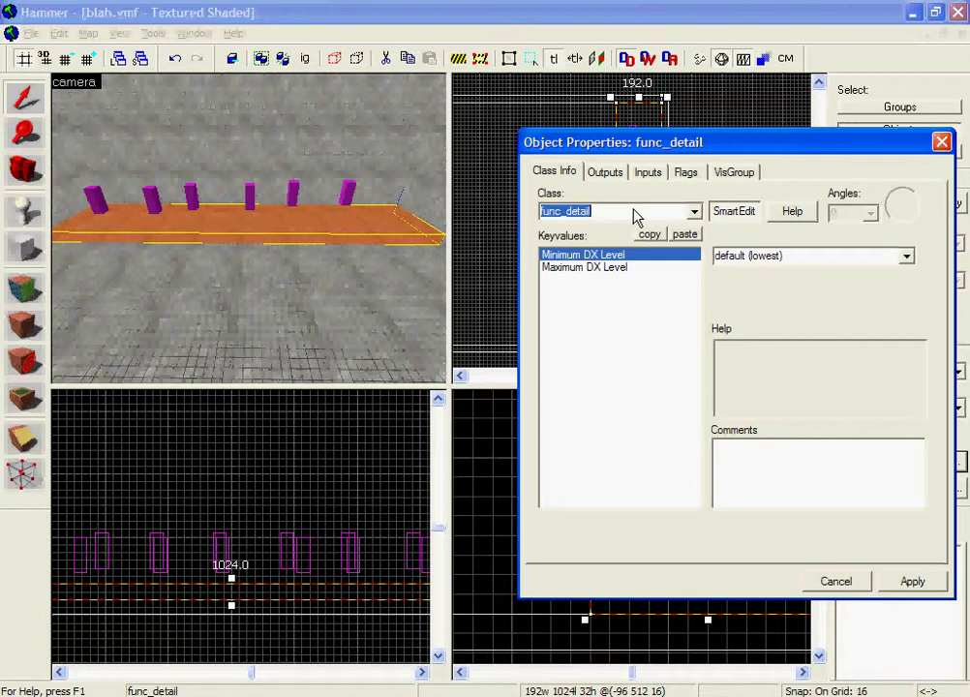
{"action": "type", "text": "t"}
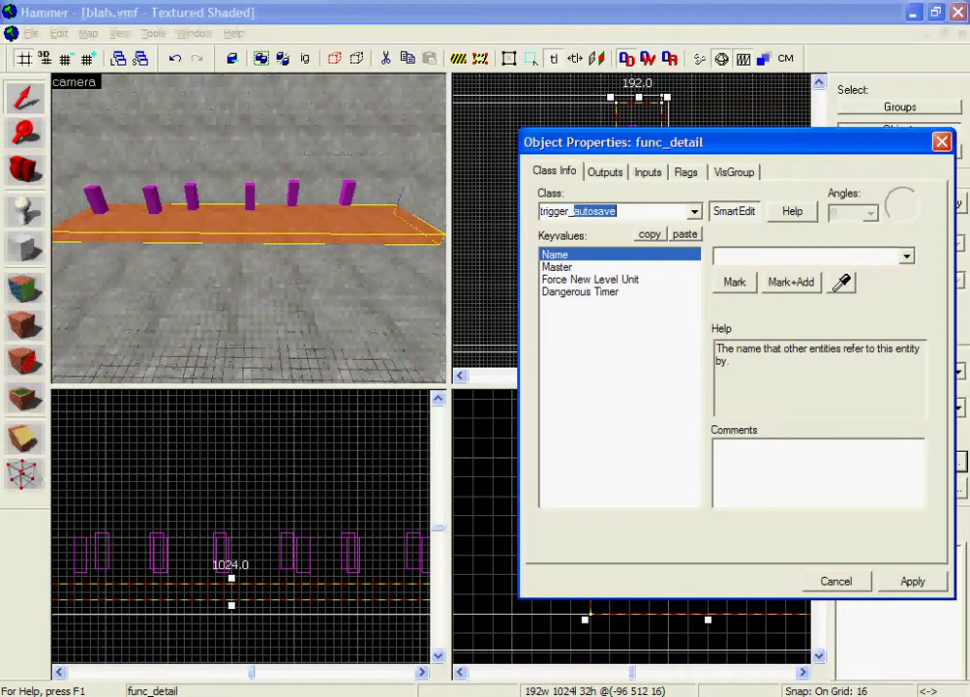
{"action": "key", "text": "BackSpace"}
{"action": "key", "text": "BackSpace"}
{"action": "key", "text": "BackSpace"}
{"action": "key", "text": "BackSpace"}
{"action": "key", "text": "BackSpace"}
{"action": "key", "text": "BackSpace"}
{"action": "key", "text": "BackSpace"}
{"action": "key", "text": "BackSpace"}
{"action": "key", "text": "BackSpace"}
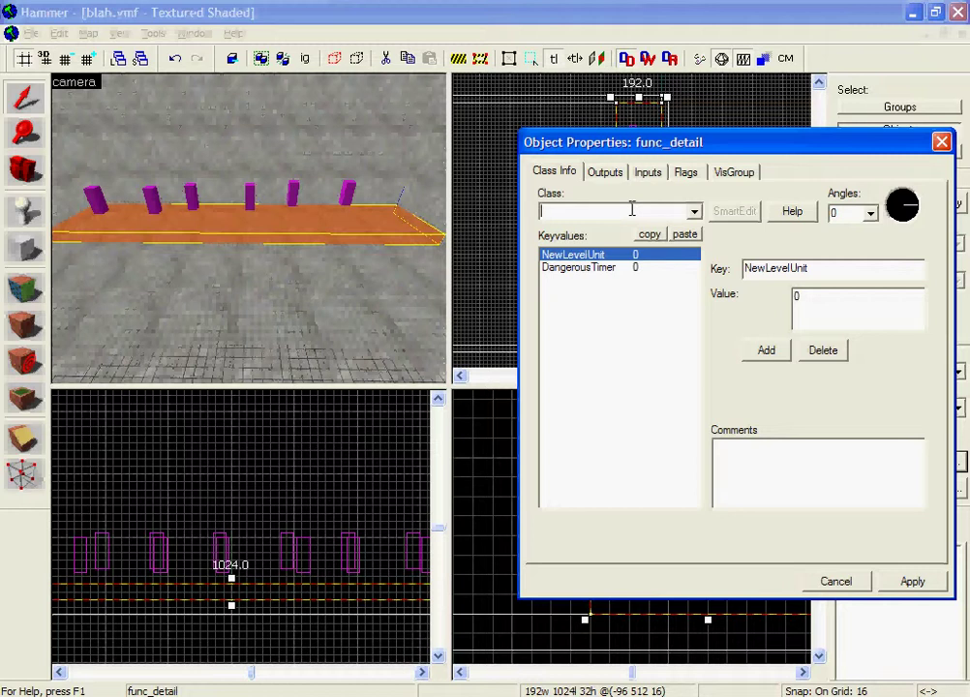
Step: Change the entity's class to func_buyzone and apply it
{"action": "type", "text": "fun"}
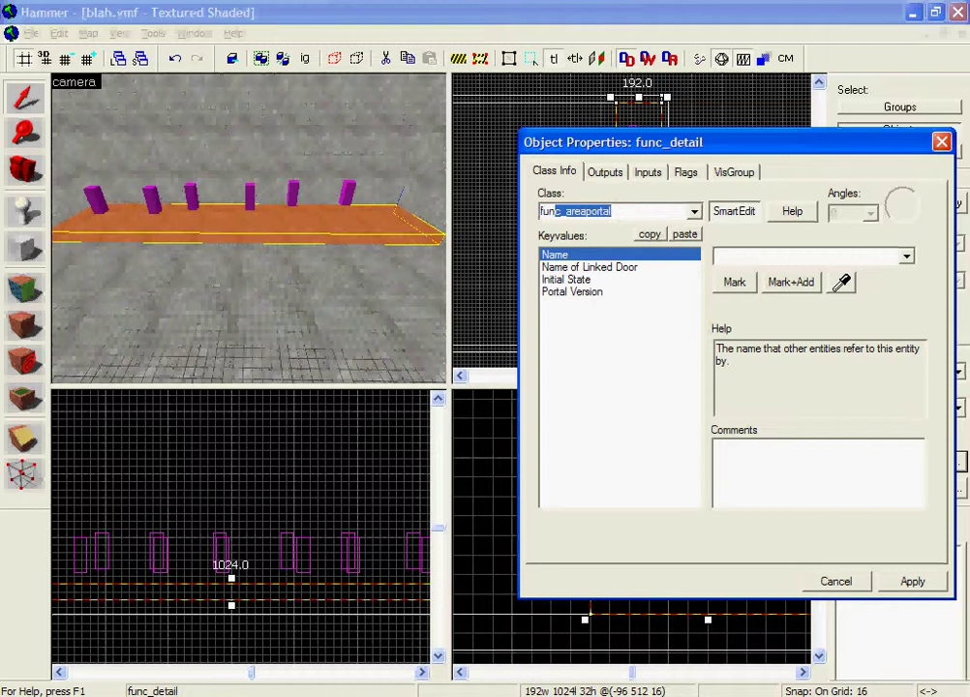
{"action": "type", "text": "c_buyzone"}
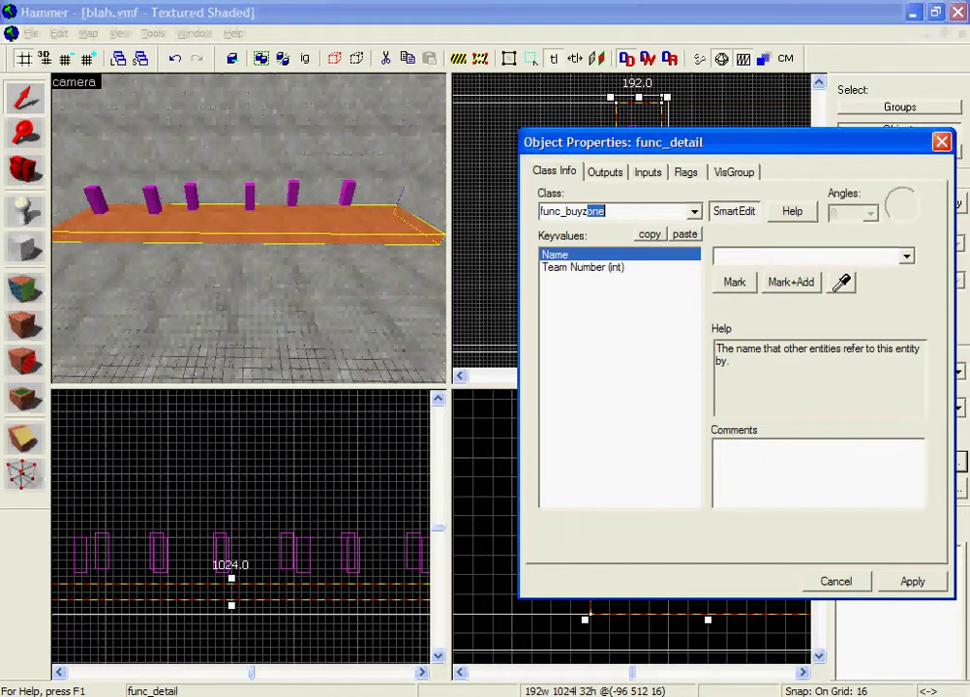
{"action": "left_click", "coordinate": [909, 584]}
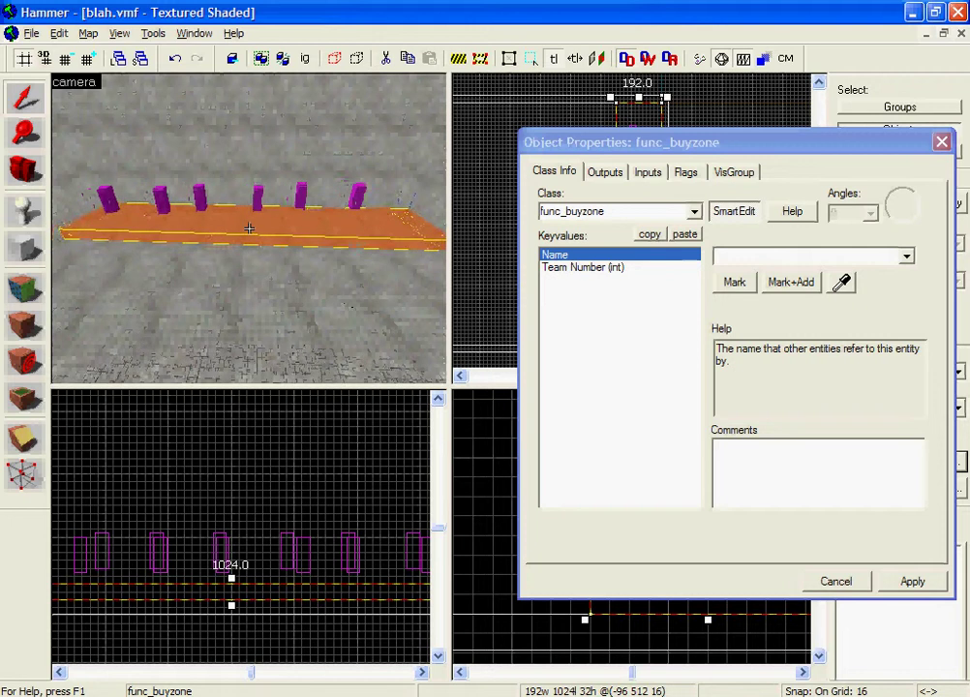
Step: Set the buy zone's team number to Terrorist, apply it and close the object properties
{"action": "key", "text": "z"}
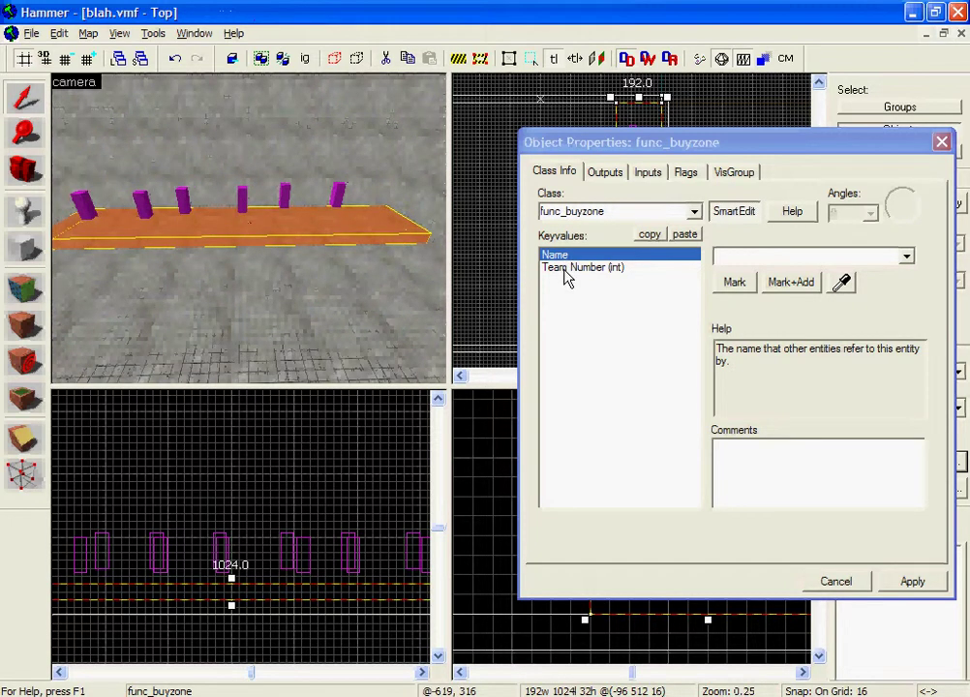
{"action": "left_click", "coordinate": [567, 271]}
{"action": "key", "text": "Up"}
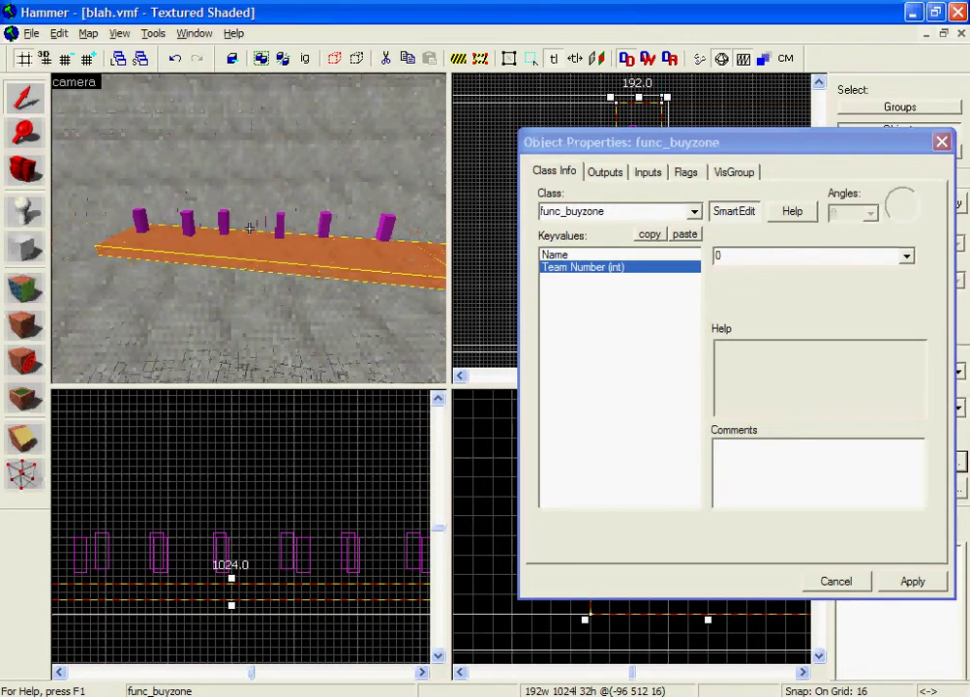
{"action": "key", "text": "z"}
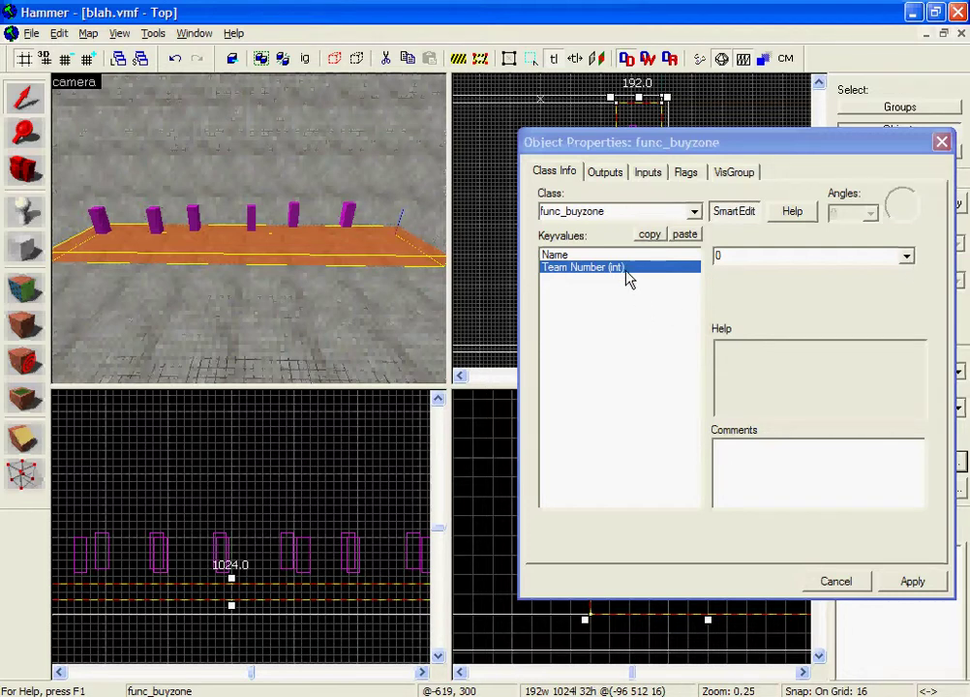
{"action": "left_click", "coordinate": [908, 257]}
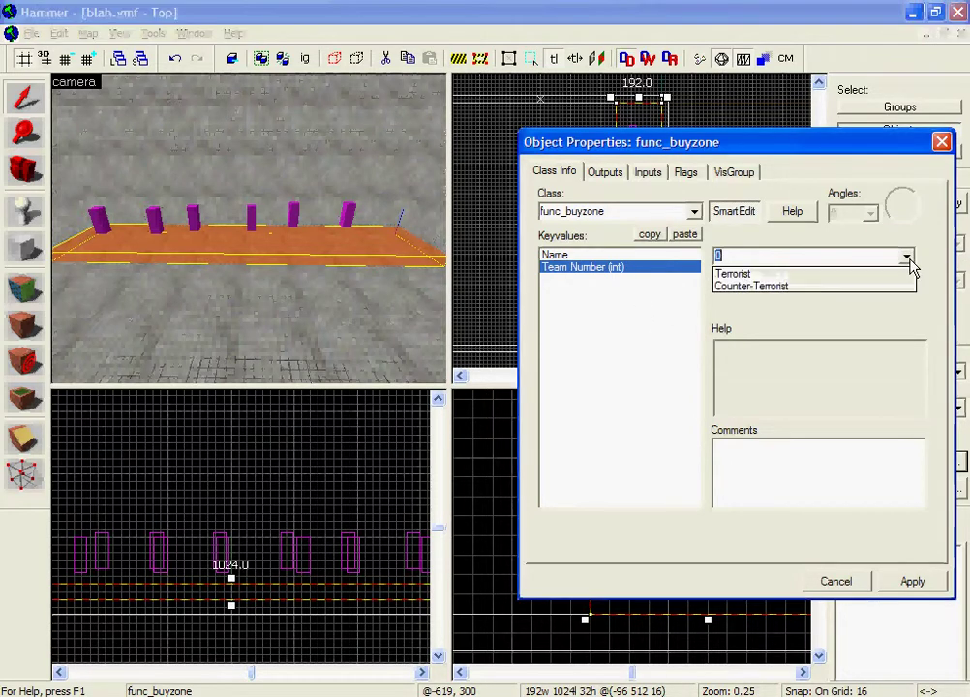
{"action": "left_click", "coordinate": [908, 275]}
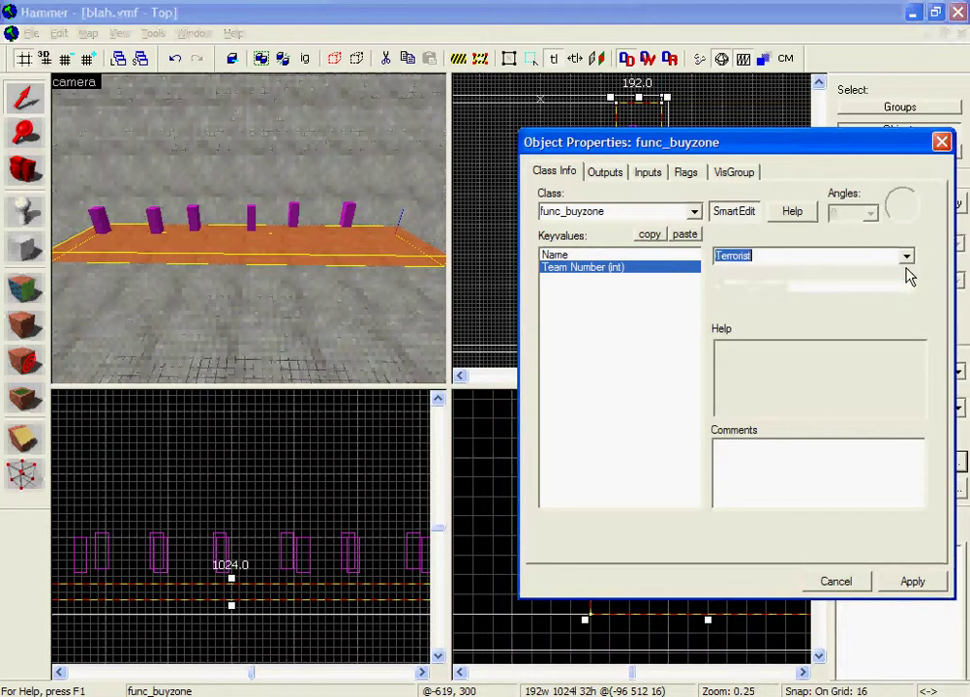
{"action": "left_click", "coordinate": [911, 585]}
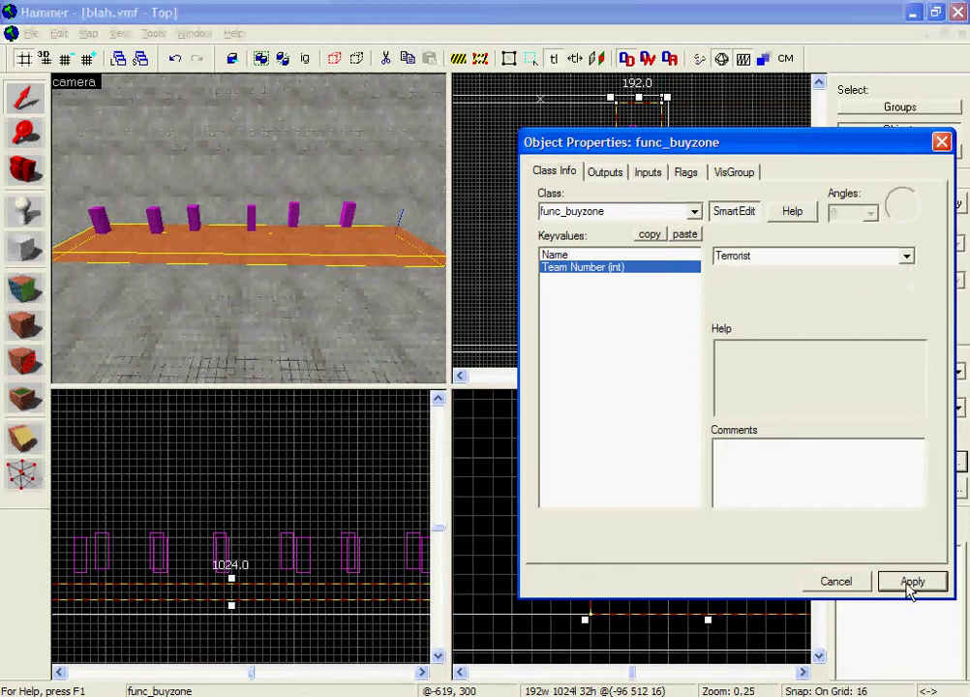
{"action": "left_click", "coordinate": [853, 587]}
{"action": "left_click", "coordinate": [513, 482]}
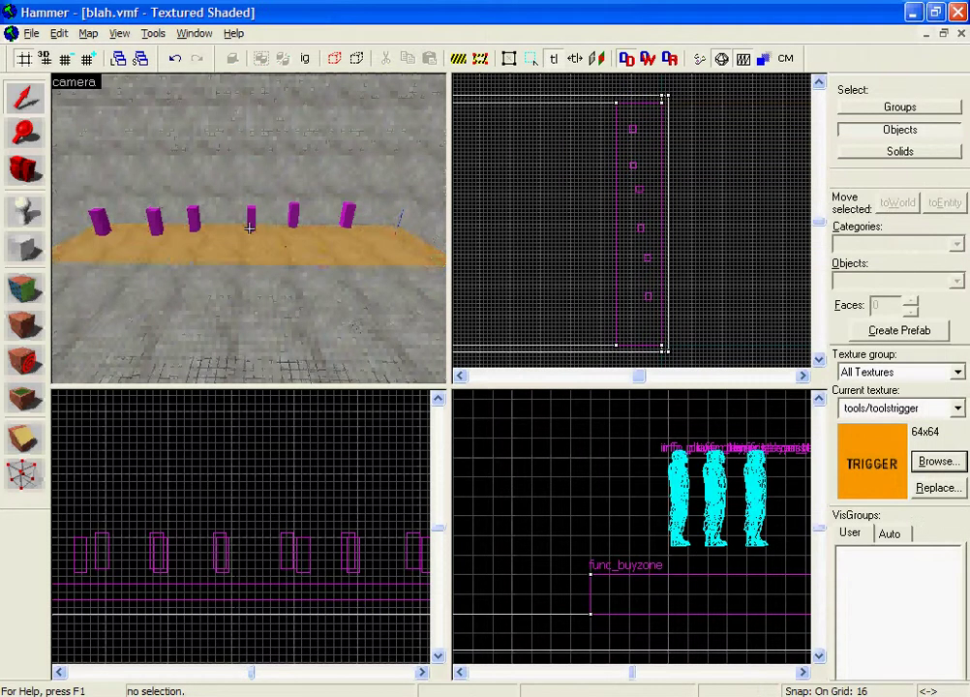
Step: Copy the terrorist buy zone across the room in the top view, placing the copy beneath the counter-terrorist spawns against the opposite wall
{"action": "key", "text": "w"}
{"action": "key", "text": "d"}
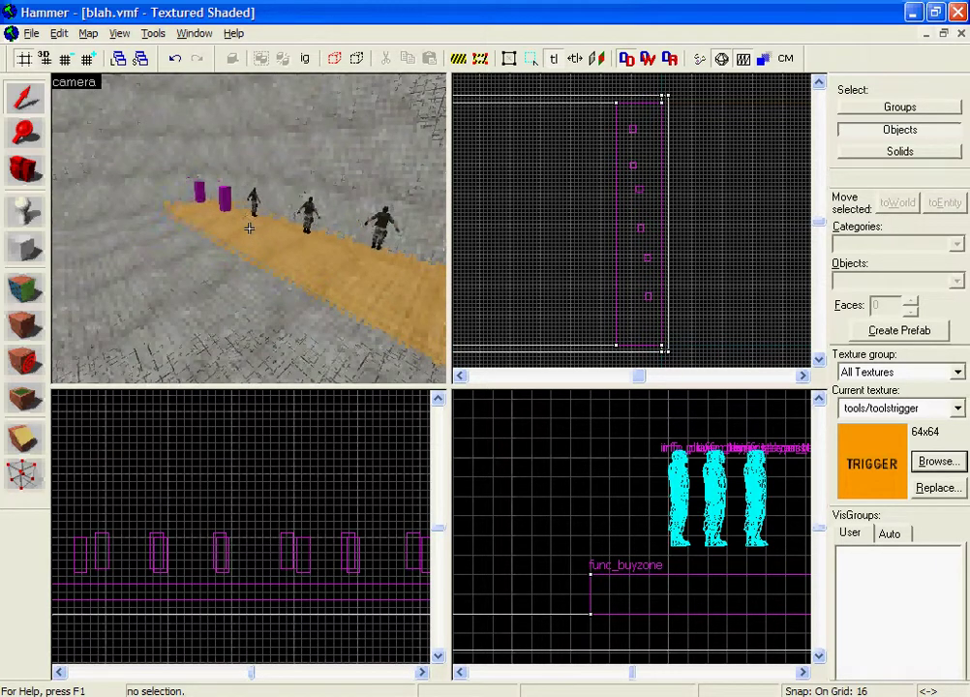
{"action": "key", "text": "w"}
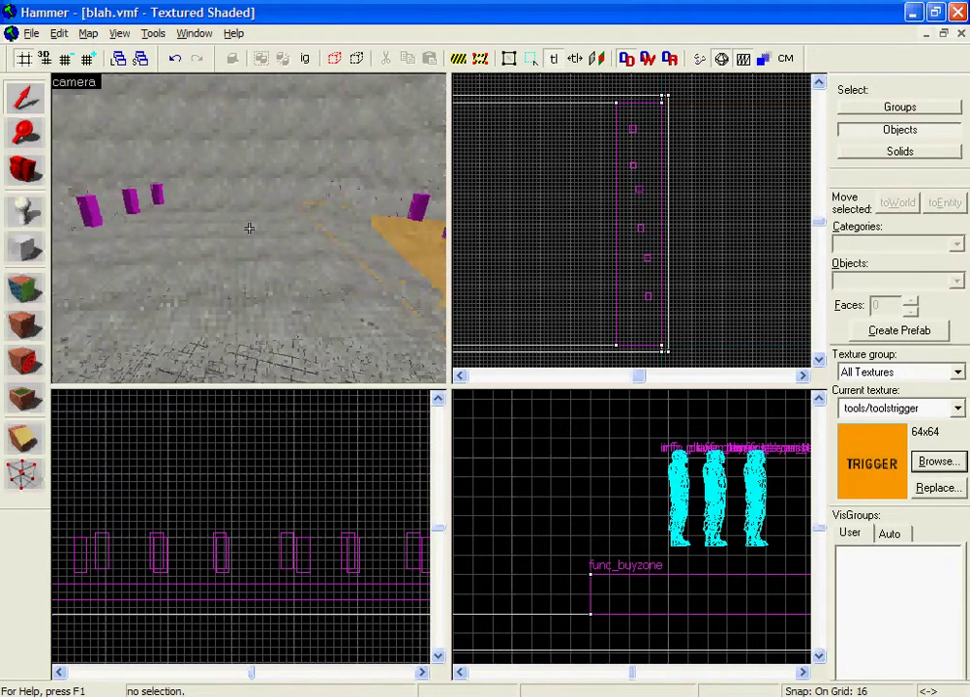
{"action": "key", "text": "z"}
{"action": "left_click", "coordinate": [411, 264]}
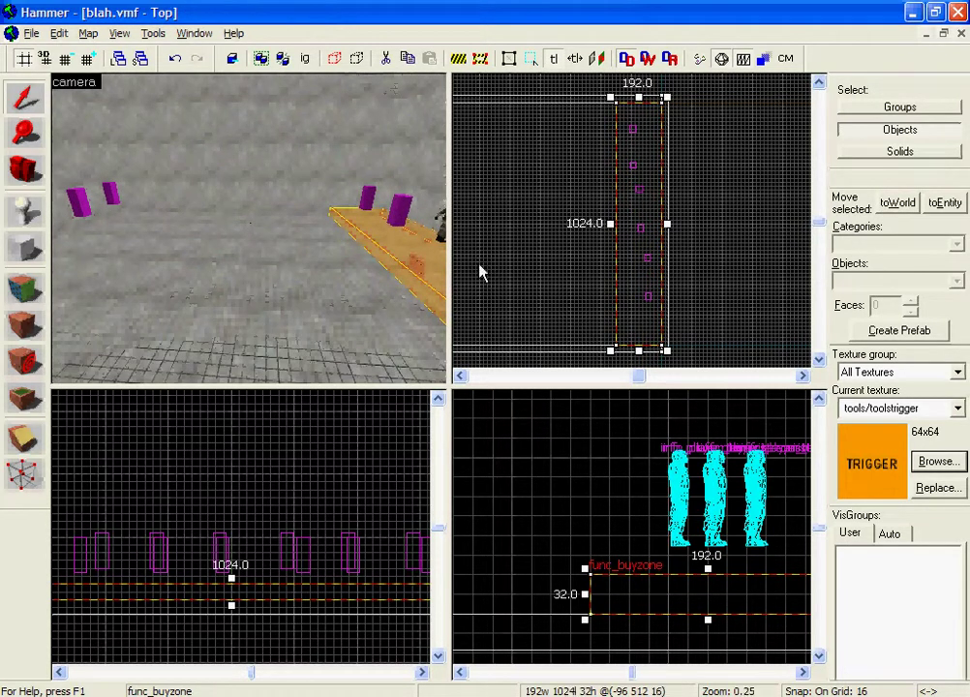
{"action": "scroll", "coordinate": [716, 288], "scroll_direction": "down", "scroll_amount": 2}
{"action": "middle_click_drag", "start_coordinate": [707, 283], "coordinate": [849, 239]}
{"action": "scroll", "coordinate": [765, 250], "scroll_direction": "up", "scroll_amount": 5}
{"action": "middle_click_drag", "start_coordinate": [765, 250], "coordinate": [666, 228]}
{"action": "scroll", "coordinate": [629, 223], "scroll_direction": "down", "scroll_amount": 3}
{"action": "scroll", "coordinate": [666, 228], "scroll_direction": "up", "scroll_amount": 3}
{"action": "left_click_drag", "start_coordinate": [694, 238], "coordinate": [665, 232]}
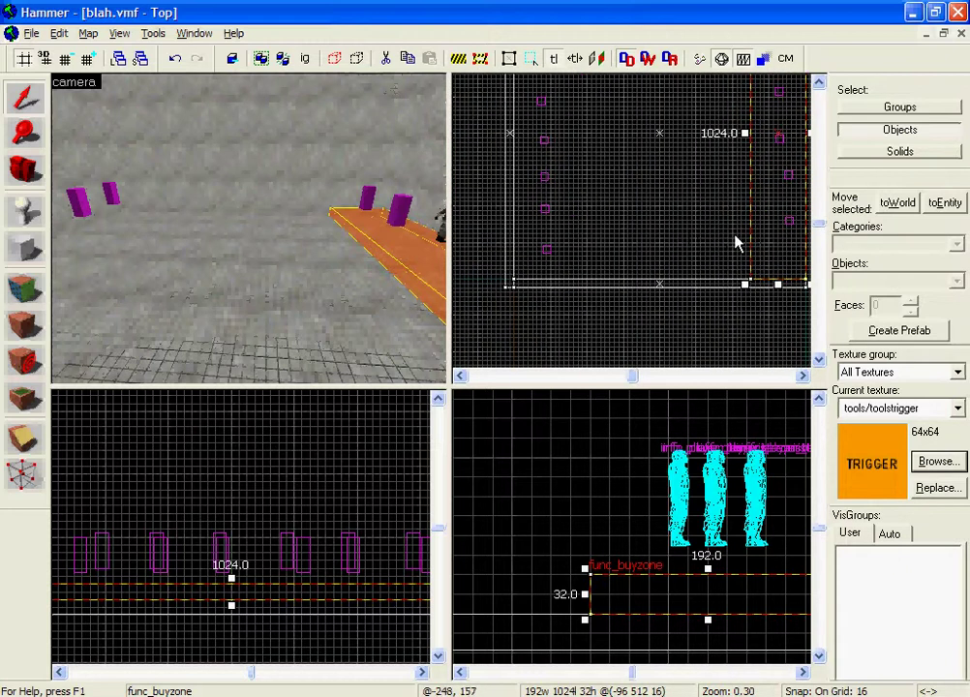
{"action": "left_click_drag", "start_coordinate": [762, 245], "coordinate": [715, 239]}
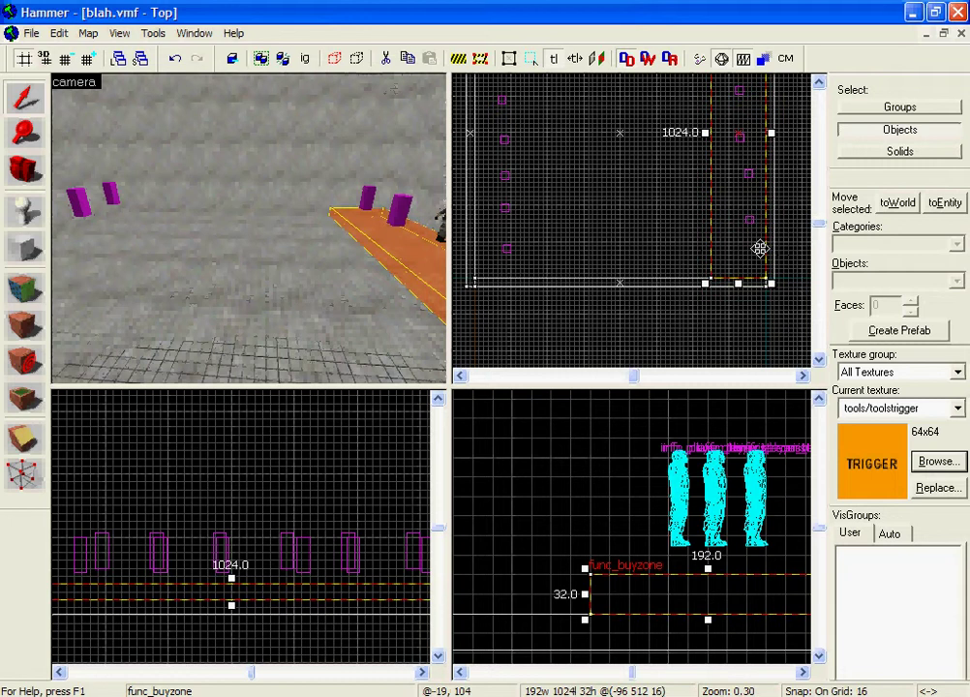
{"action": "left_click_drag", "start_coordinate": [761, 249], "coordinate": [516, 248]}
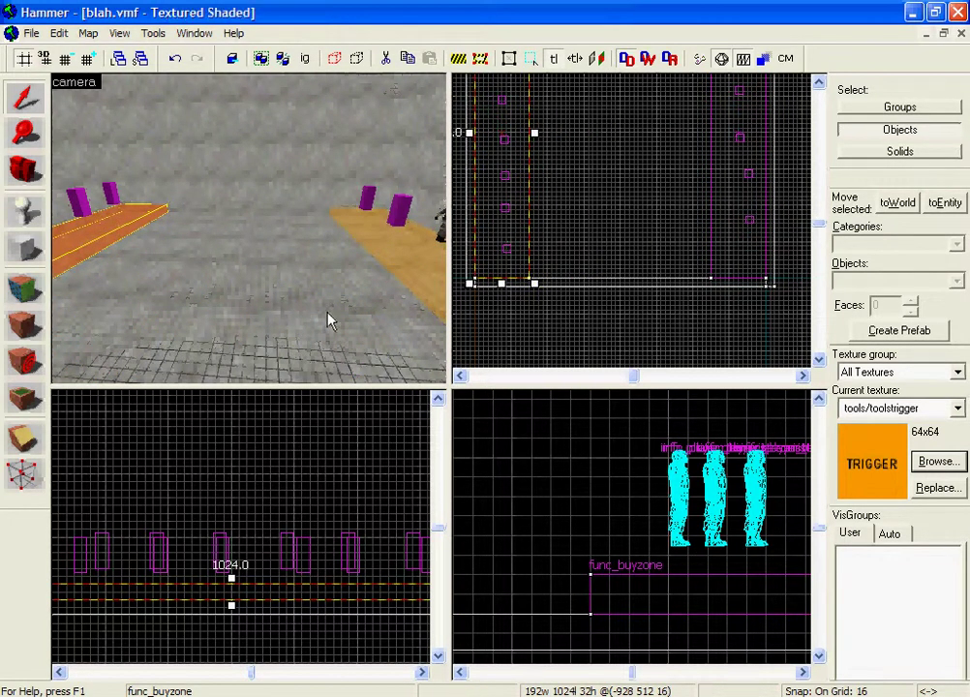
Step: Inspect the copied buy zone beneath the counter-terrorist spawns in the camera view and check its object properties
{"action": "key", "text": "z"}
{"action": "key", "text": "w"}
{"action": "key", "text": "z"}
{"action": "left_click", "coordinate": [628, 228]}
{"action": "key", "text": "z"}
{"action": "key", "text": "w"}
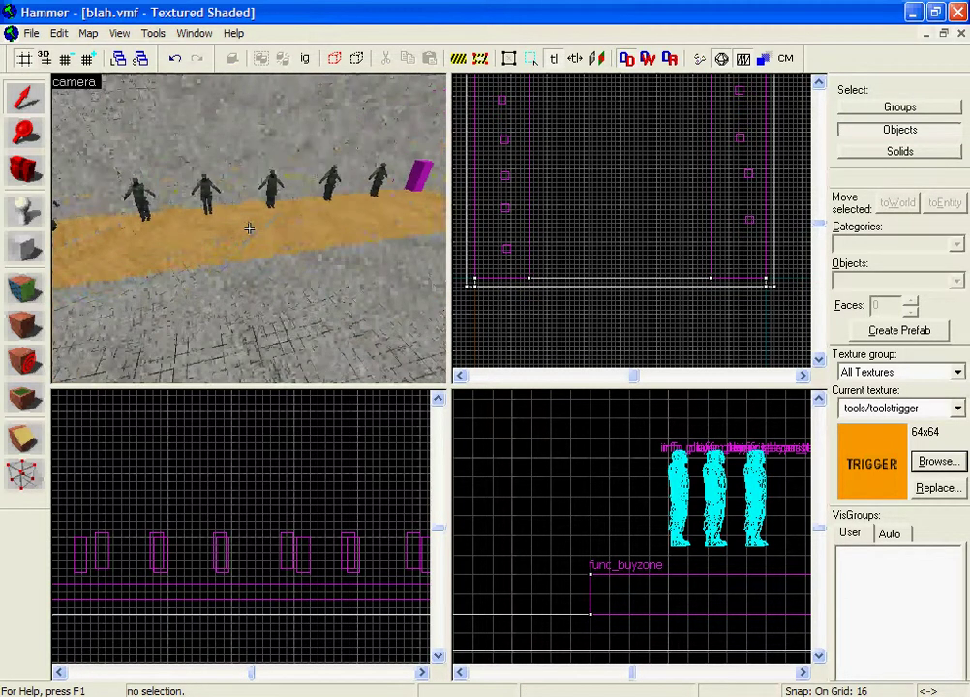
{"action": "left_click", "coordinate": [249, 227]}
{"action": "key", "text": "alt+Return"}
{"action": "left_click", "coordinate": [941, 142]}
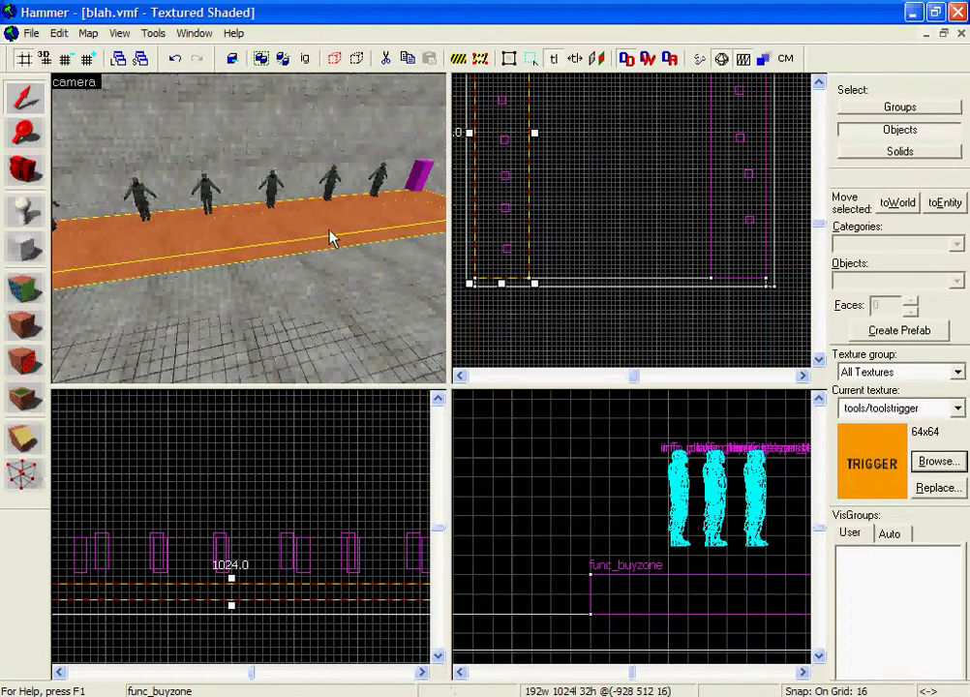
{"action": "key", "text": "z"}
{"action": "key", "text": "w"}
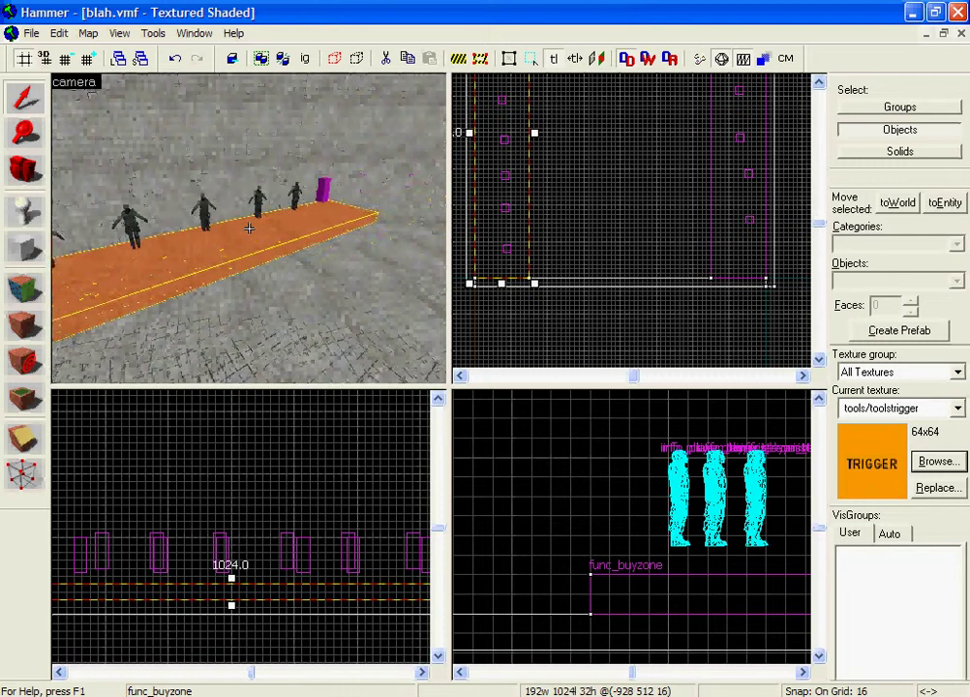
{"action": "key", "text": "w"}
{"action": "key", "text": "s"}
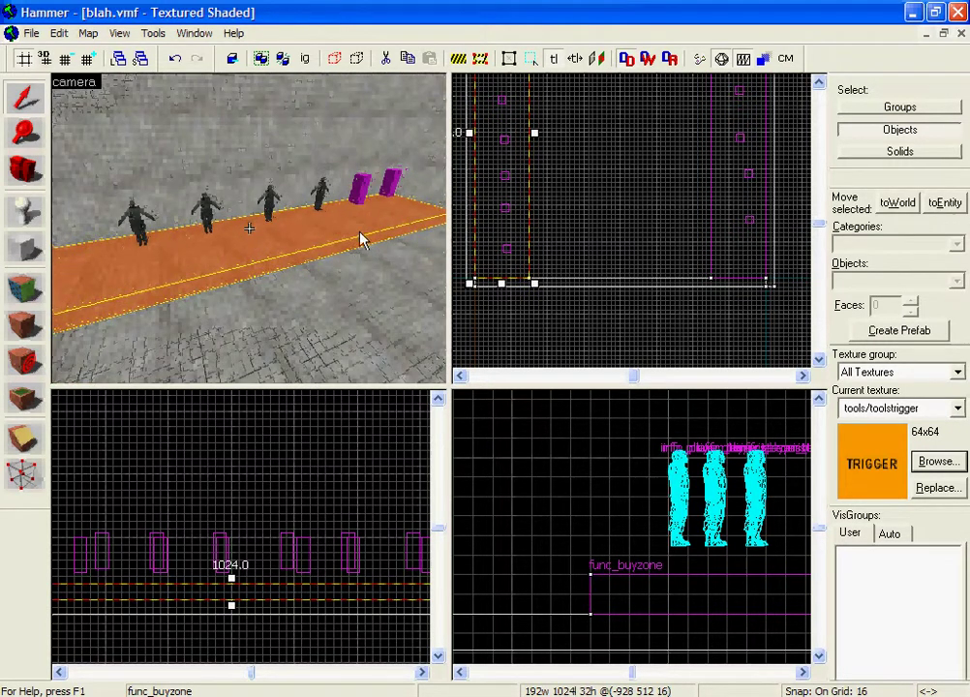
{"action": "key", "text": "z"}
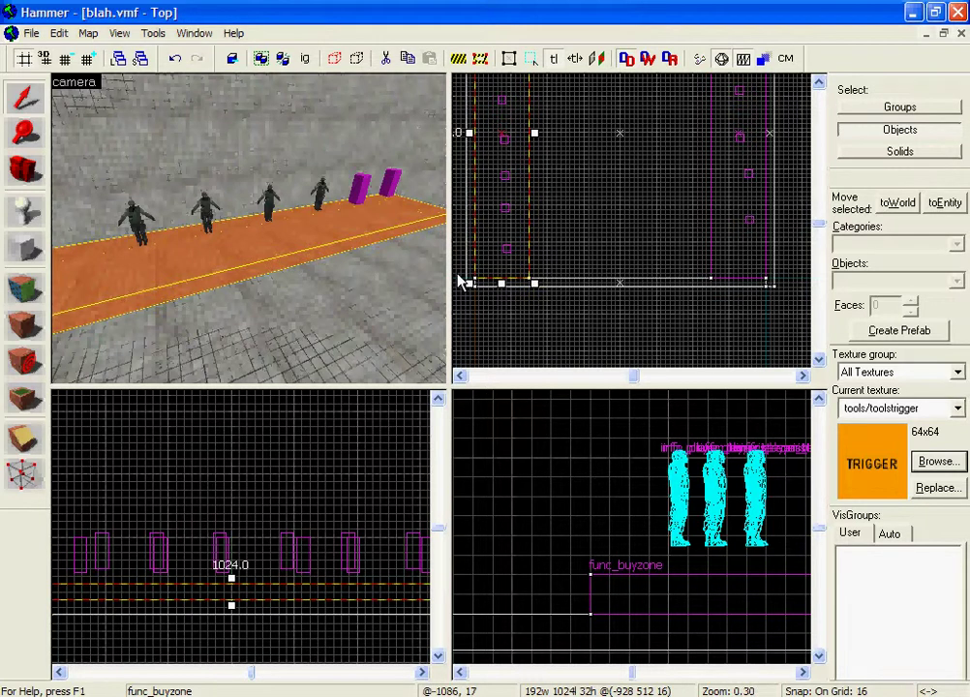
{"action": "key", "text": "alt+Return"}
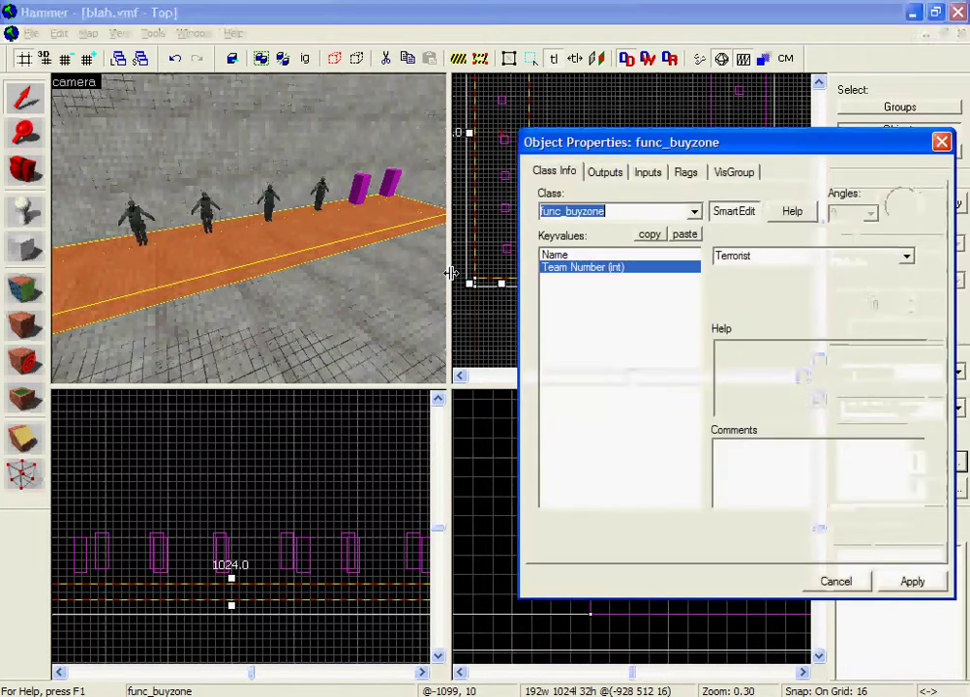
{"action": "left_click", "coordinate": [836, 581]}
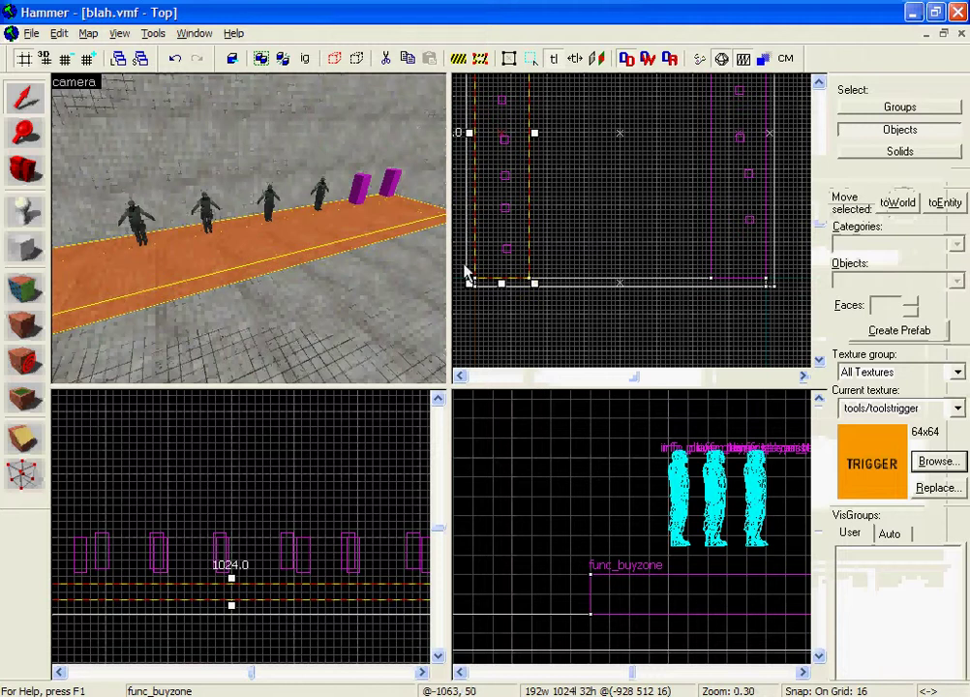
Step: Set the team number of the buy zone beneath the counter-terrorist spawns to Counter-Terrorist, apply it and close the object properties
{"action": "right_click", "coordinate": [489, 232]}
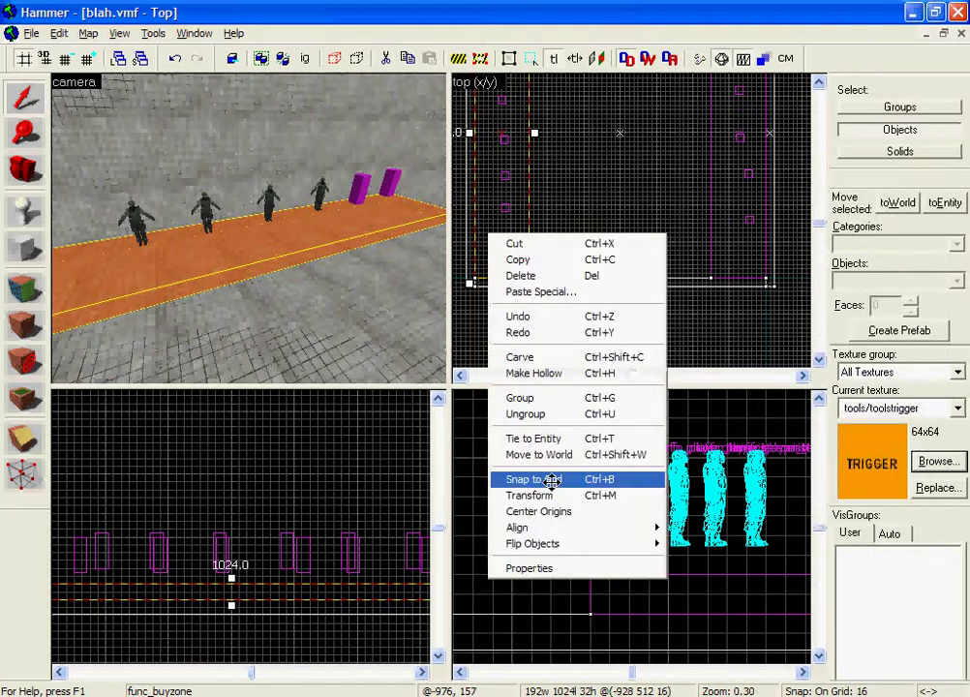
{"action": "left_click", "coordinate": [622, 569]}
{"action": "left_click_drag", "start_coordinate": [605, 135], "coordinate": [566, 73]}
{"action": "key", "text": "z"}
{"action": "key", "text": "d"}
{"action": "key", "text": "d"}
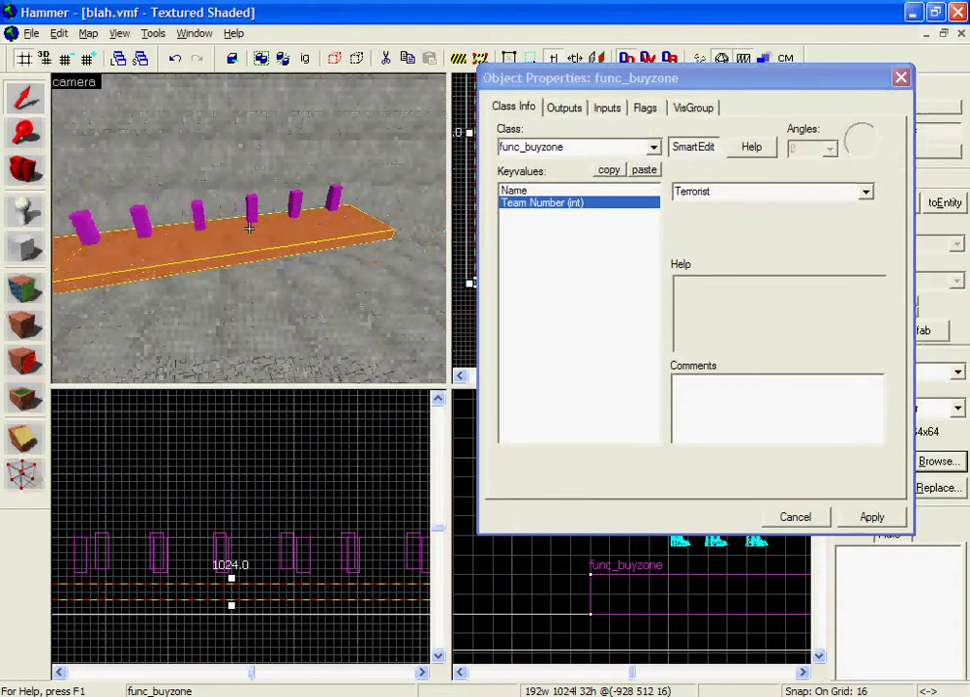
{"action": "key", "text": "z"}
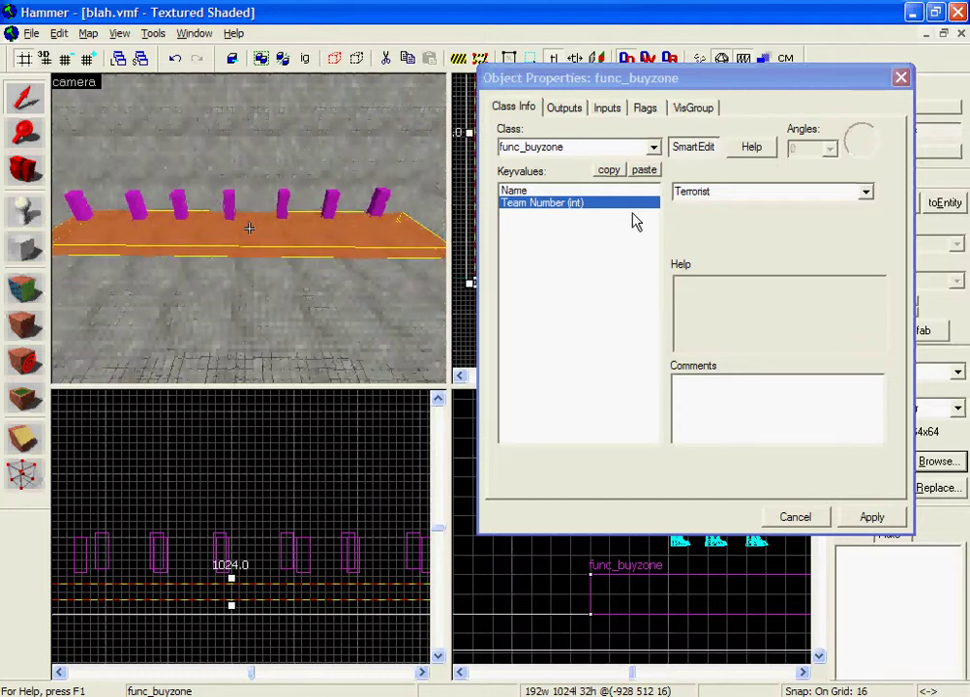
{"action": "left_click", "coordinate": [866, 192]}
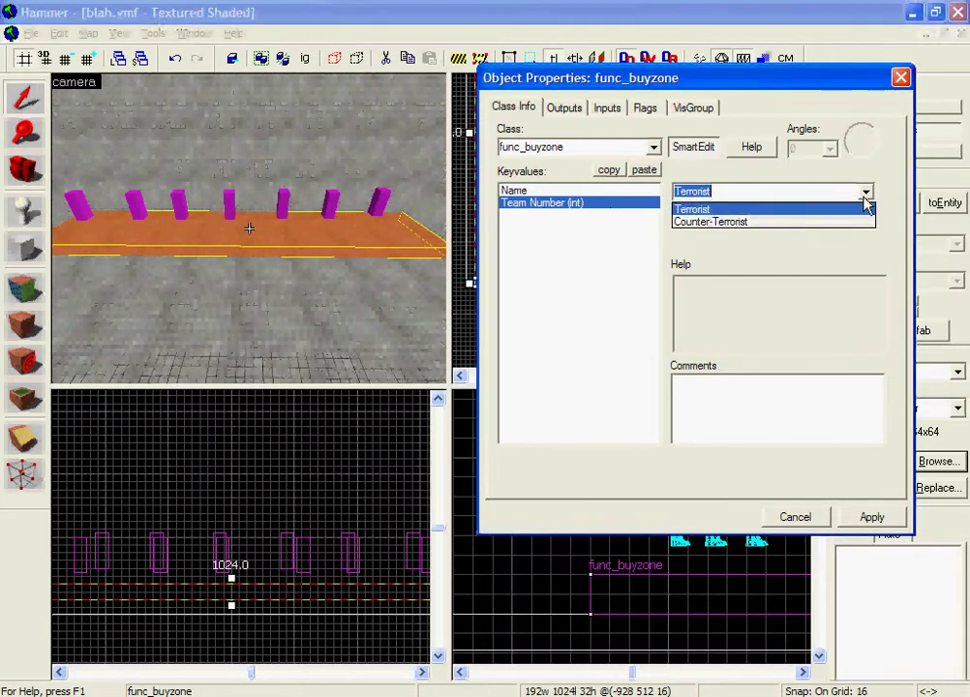
{"action": "left_click", "coordinate": [862, 223]}
{"action": "left_click", "coordinate": [868, 521]}
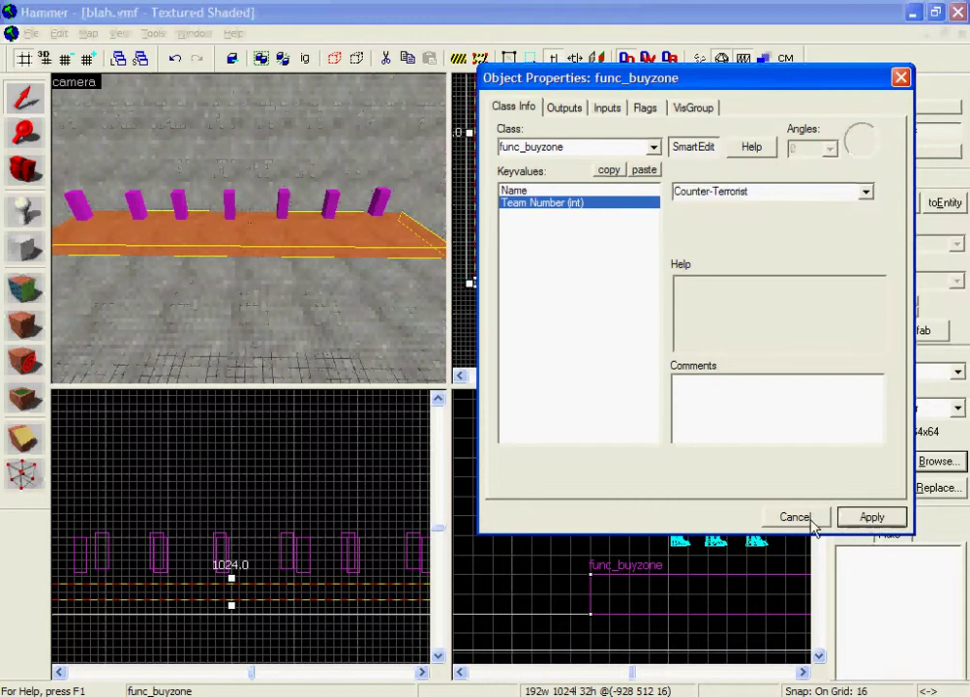
{"action": "left_click", "coordinate": [809, 523]}
Step: Examine both teams' buy zones and spawns in the camera view and clear the selection
{"action": "left_click", "coordinate": [520, 444]}
{"action": "left_click", "coordinate": [373, 299]}
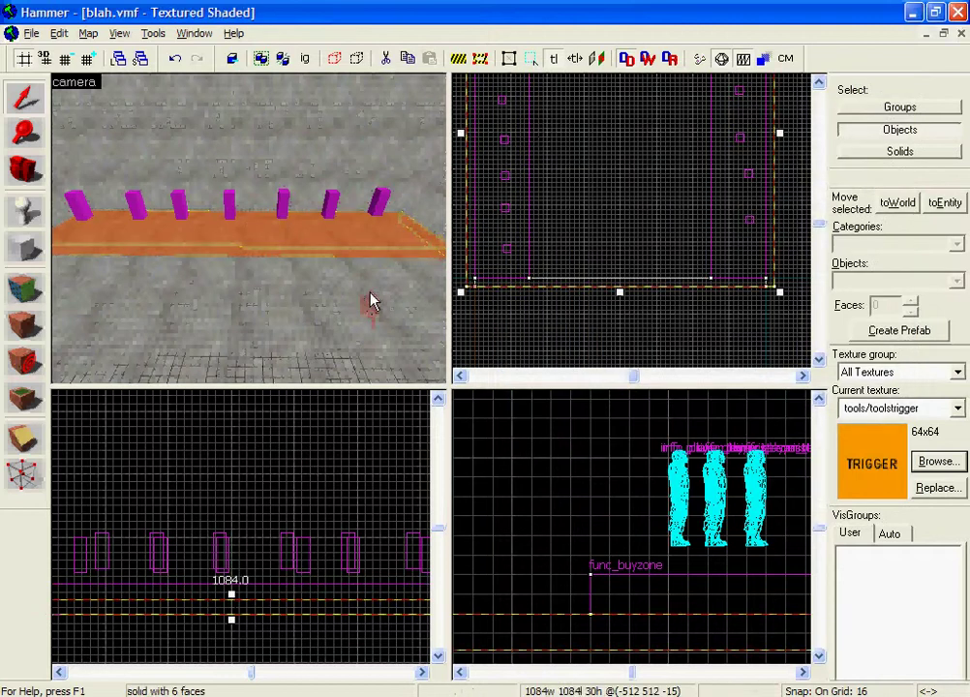
{"action": "left_click", "coordinate": [368, 242]}
{"action": "key", "text": "z"}
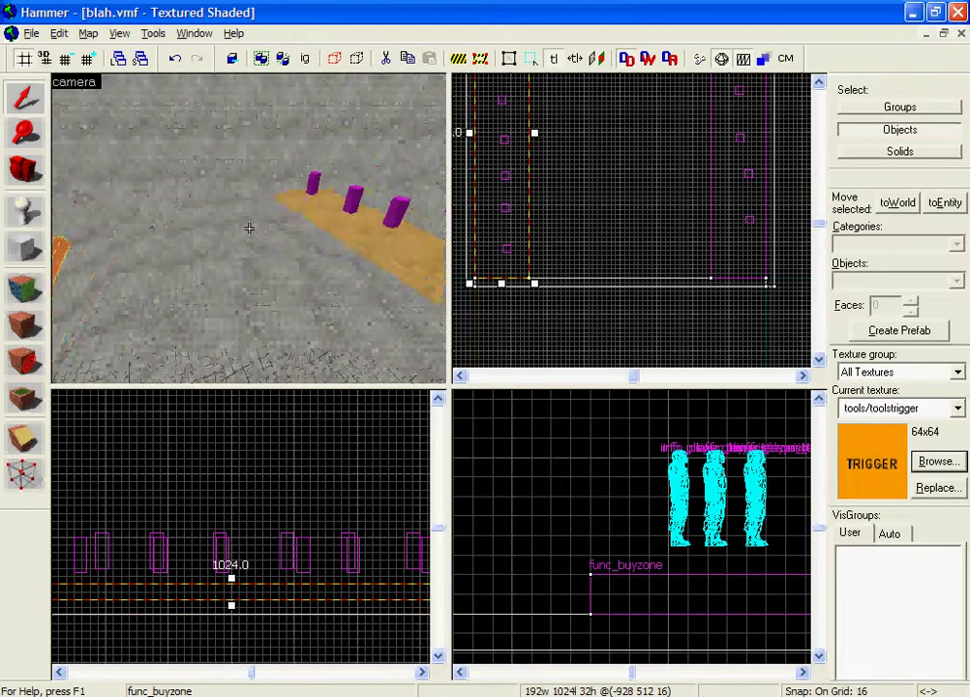
{"action": "key", "text": "z"}
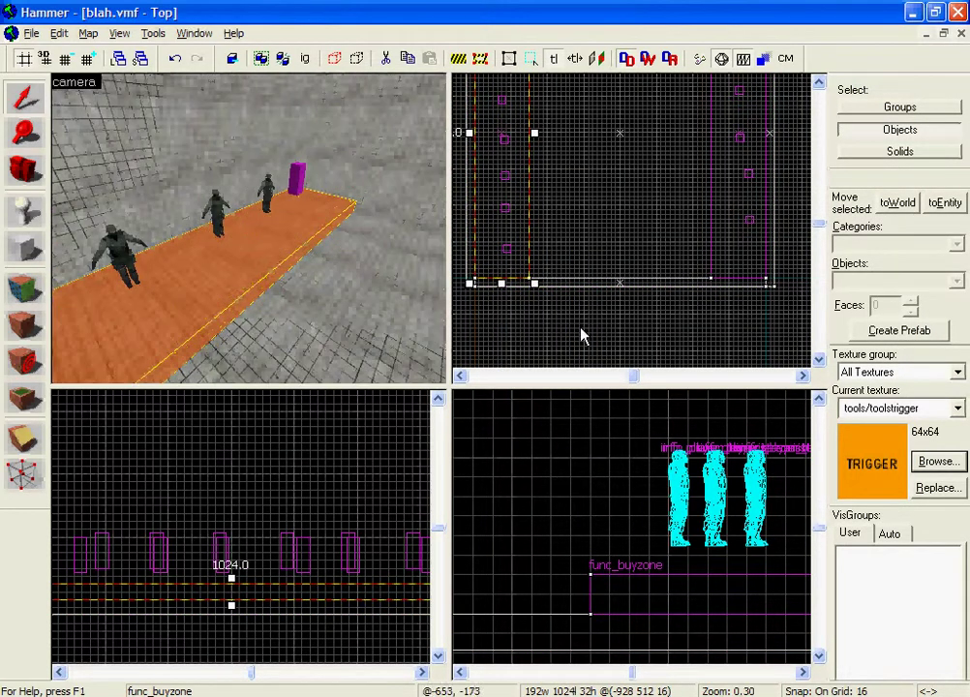
{"action": "left_click", "coordinate": [581, 336]}
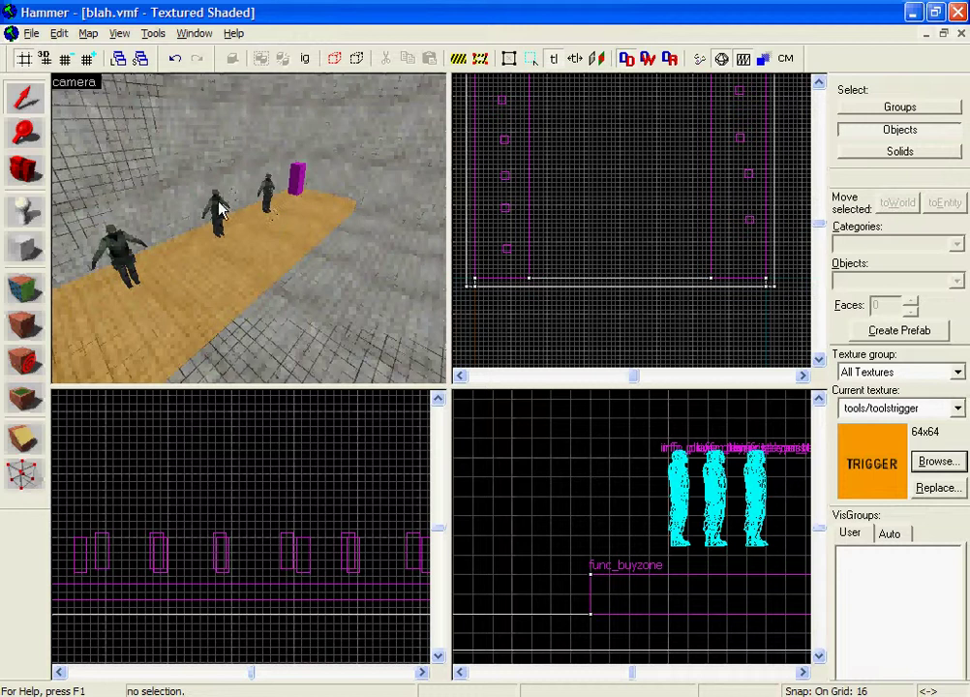
{"action": "key", "text": "z"}
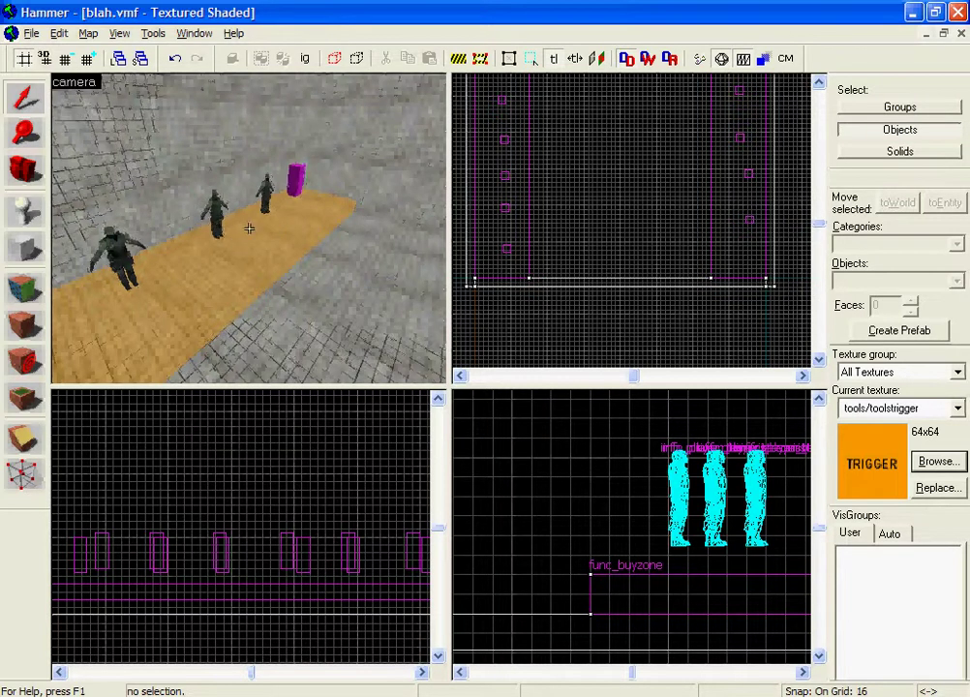
{"action": "key", "text": "z"}
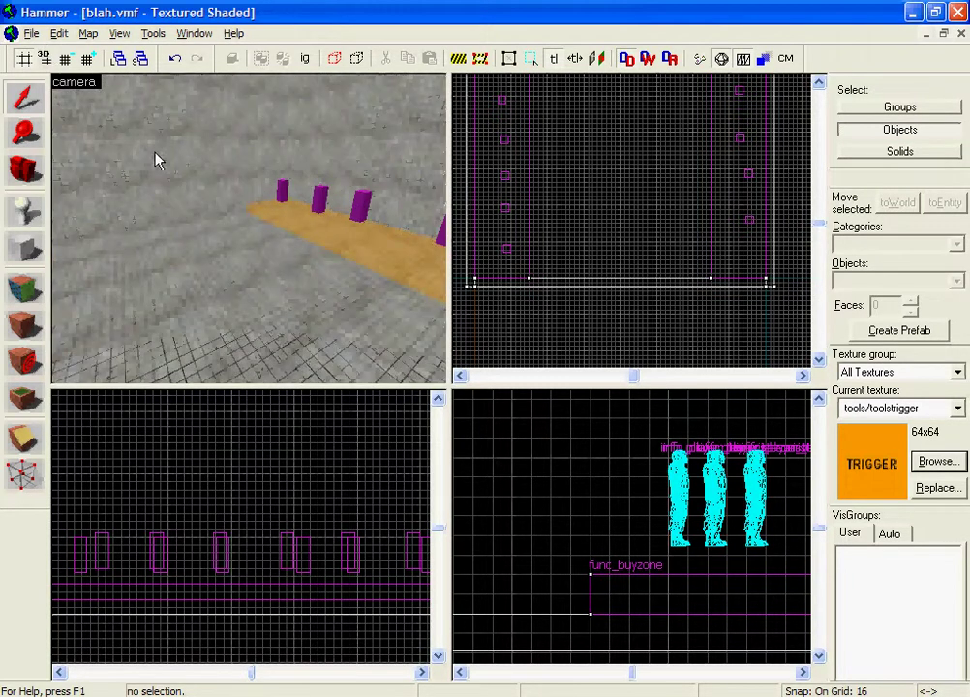
{"action": "key", "text": "z"}
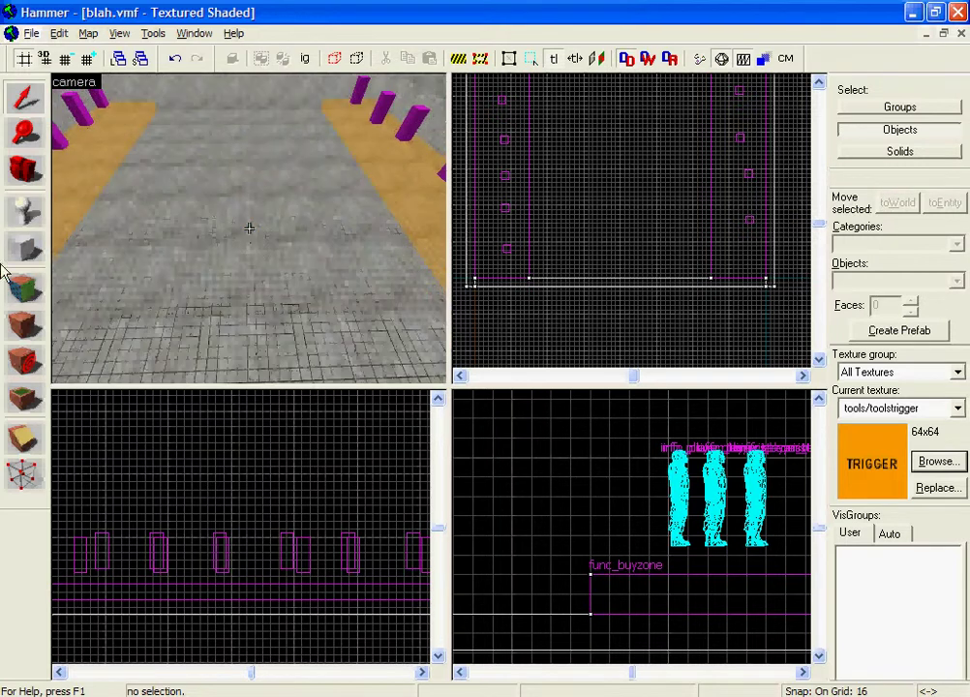
Step: Activate the Entity tool and choose light_environment as the object to place
{"action": "left_click", "coordinate": [20, 215]}
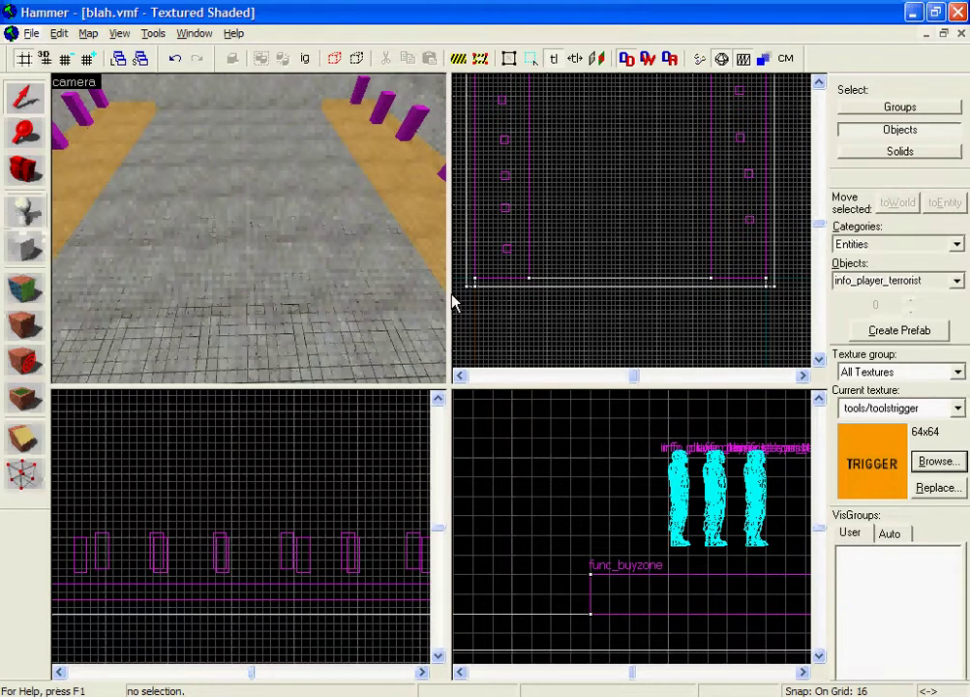
{"action": "left_click", "coordinate": [905, 281]}
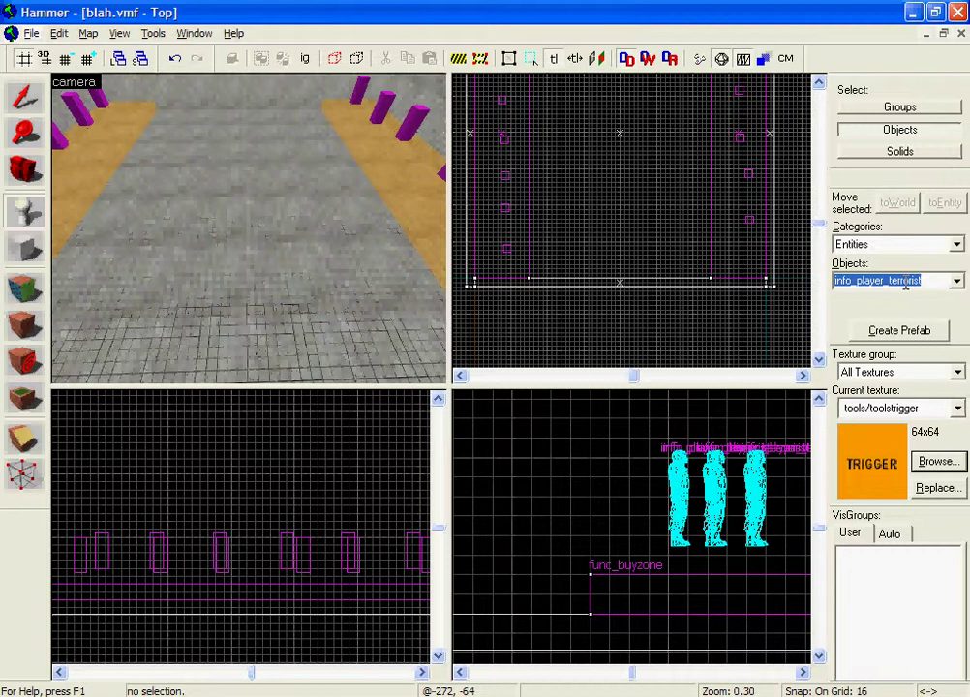
{"action": "type", "text": "light"}
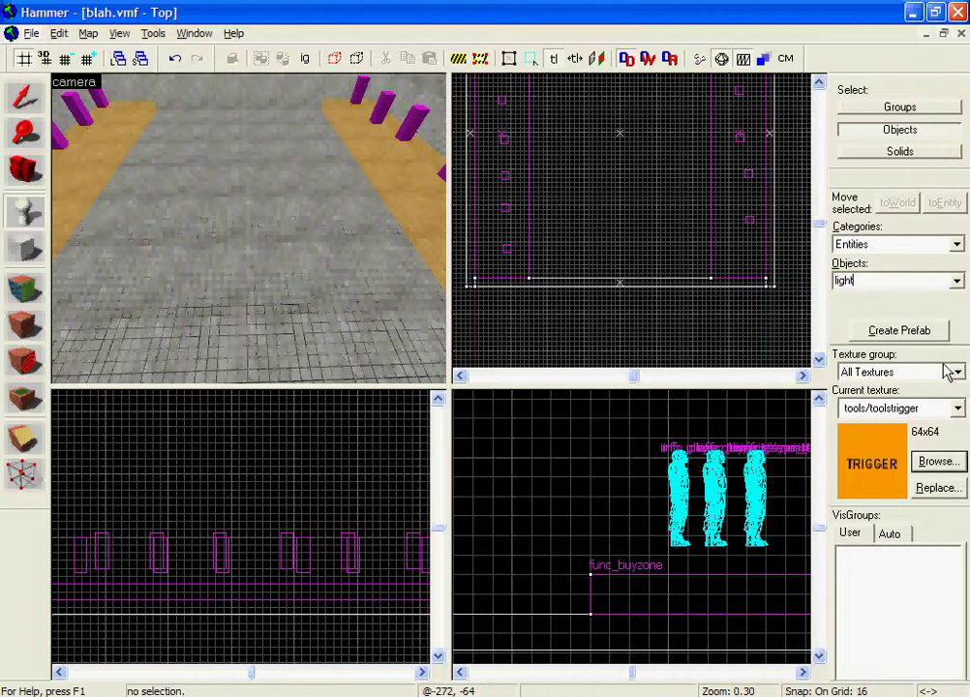
{"action": "left_click", "coordinate": [957, 281]}
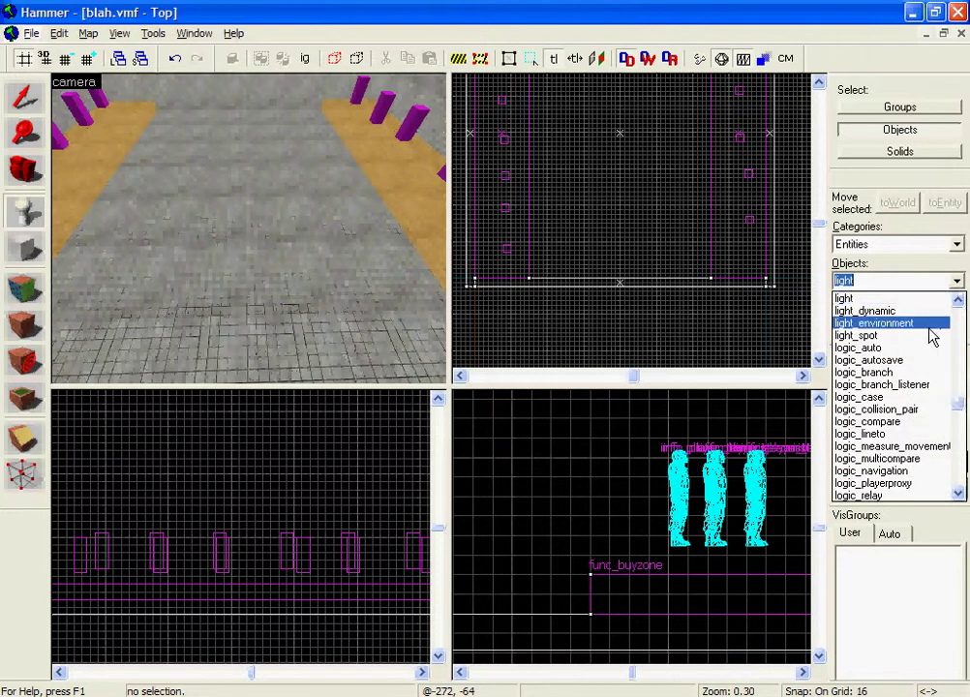
{"action": "scroll", "coordinate": [947, 324], "scroll_direction": "up", "scroll_amount": 2}
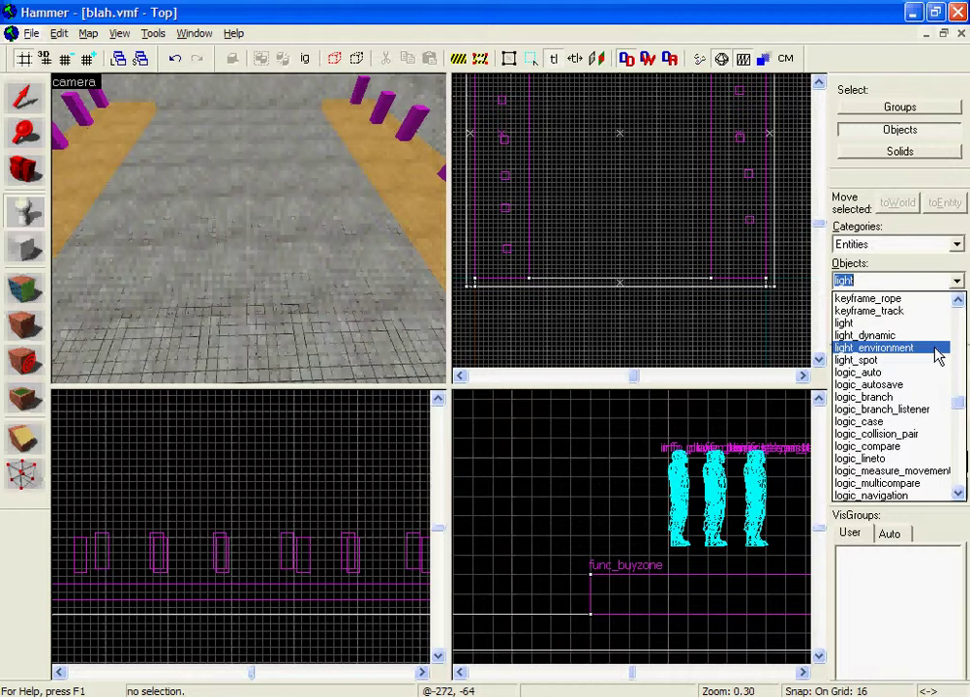
{"action": "left_click", "coordinate": [901, 347]}
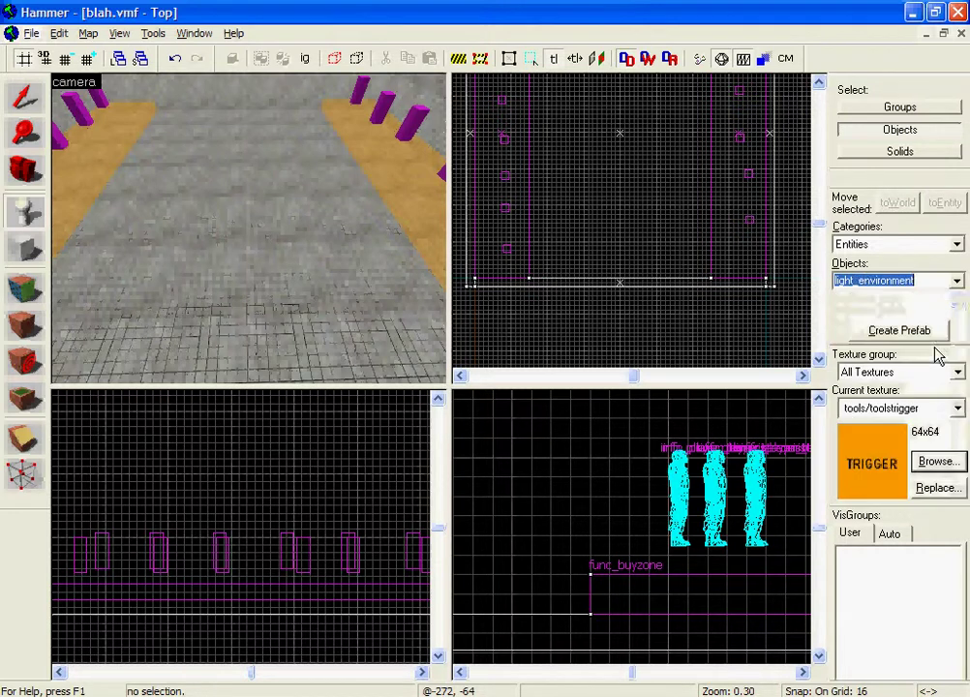
Step: Position the entity placement marker at the centre of the room in the top view
{"action": "key", "text": "z"}
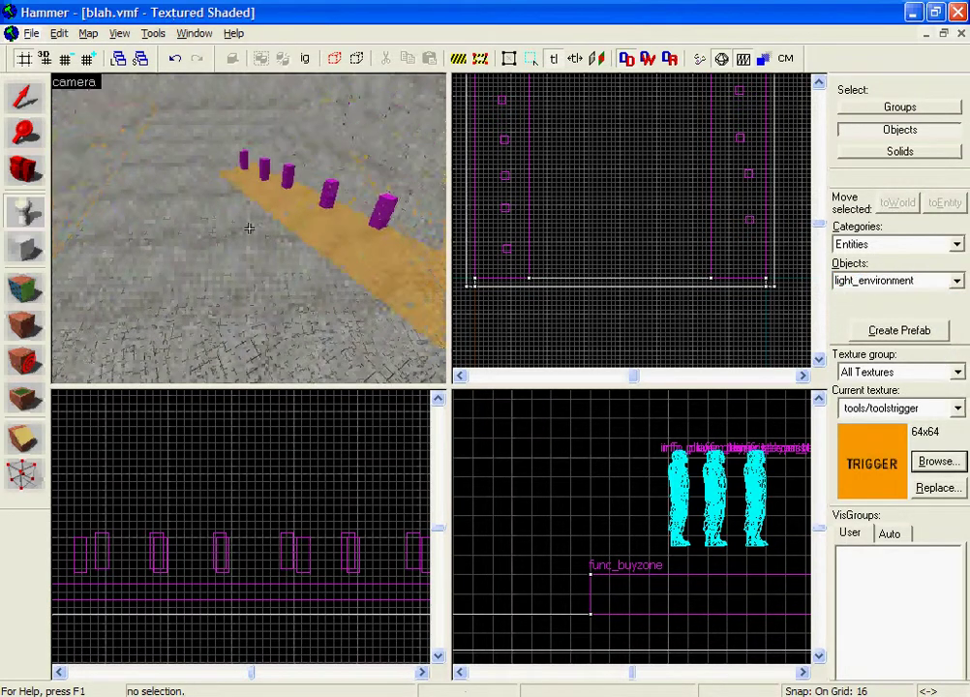
{"action": "key", "text": "z"}
{"action": "key", "text": "z"}
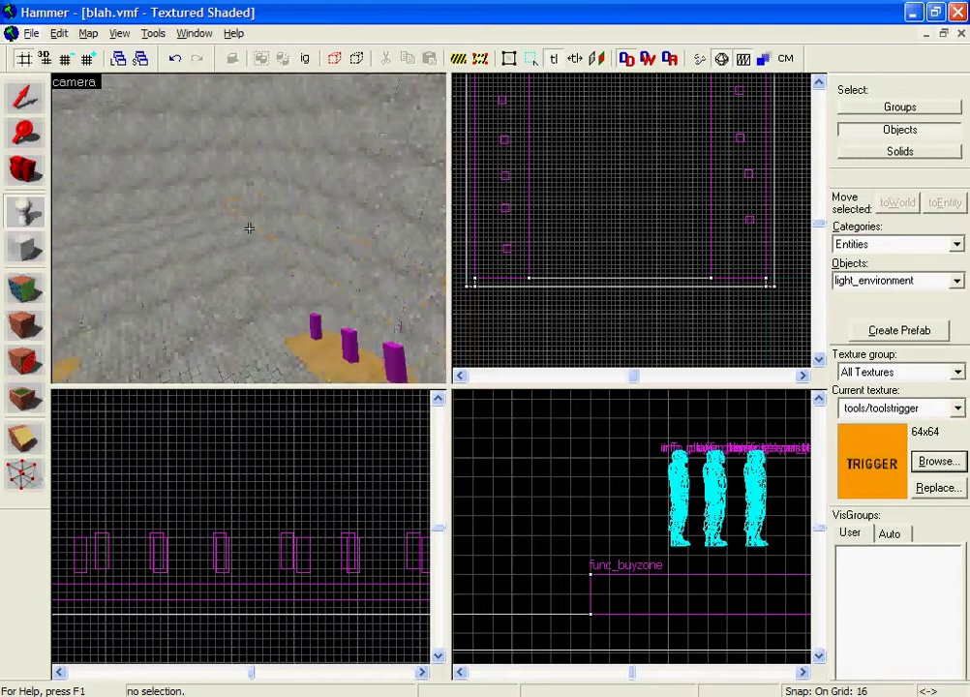
{"action": "key", "text": "w"}
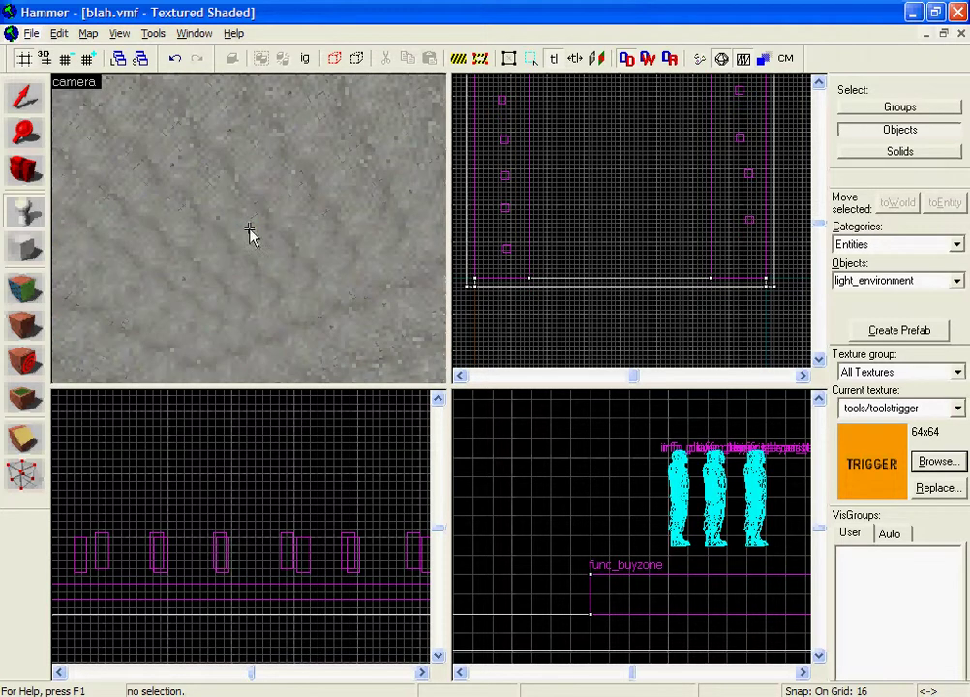
{"action": "key", "text": "z"}
{"action": "scroll", "coordinate": [567, 272], "scroll_direction": "down", "scroll_amount": 2}
{"action": "scroll", "coordinate": [617, 277], "scroll_direction": "up", "scroll_amount": 6}
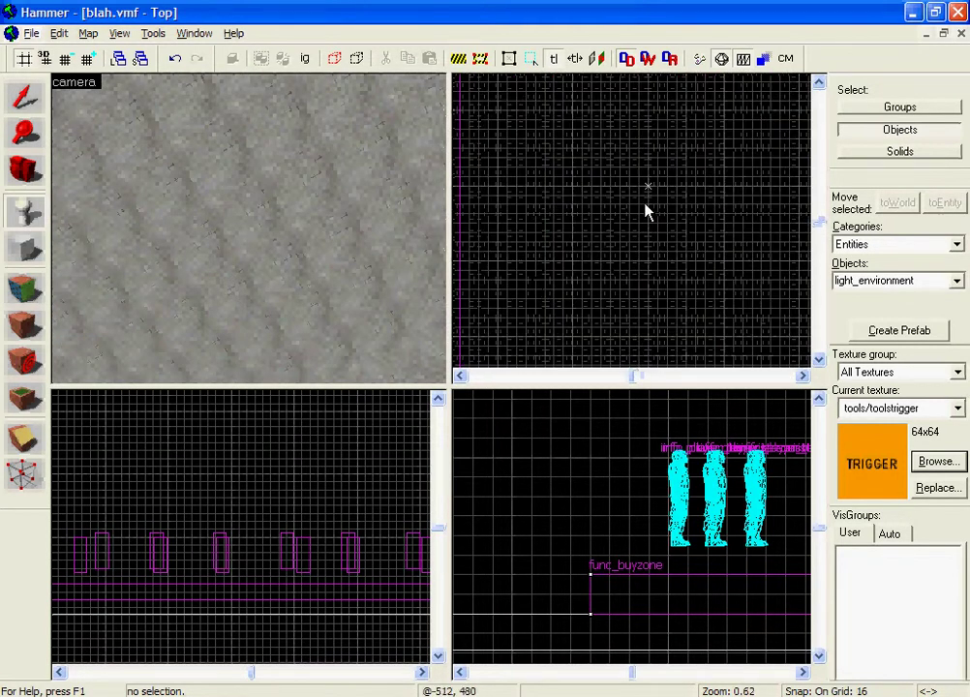
{"action": "left_click", "coordinate": [649, 187]}
Step: Raise the placement marker to just below the ceiling in the side view and create the light_environment entity there
{"action": "scroll", "coordinate": [695, 581], "scroll_direction": "down", "scroll_amount": 5}
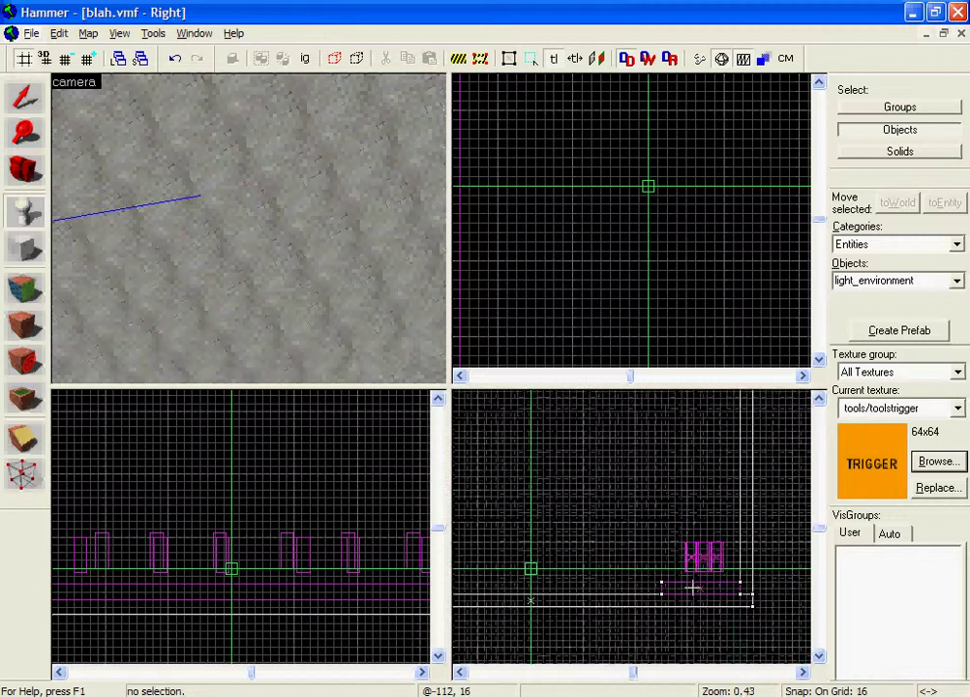
{"action": "scroll", "coordinate": [695, 588], "scroll_direction": "down", "scroll_amount": 2}
{"action": "left_click_drag", "start_coordinate": [656, 574], "coordinate": [671, 597]}
{"action": "left_click_drag", "start_coordinate": [631, 404], "coordinate": [698, 607]}
{"action": "scroll", "coordinate": [668, 542], "scroll_direction": "up", "scroll_amount": 1}
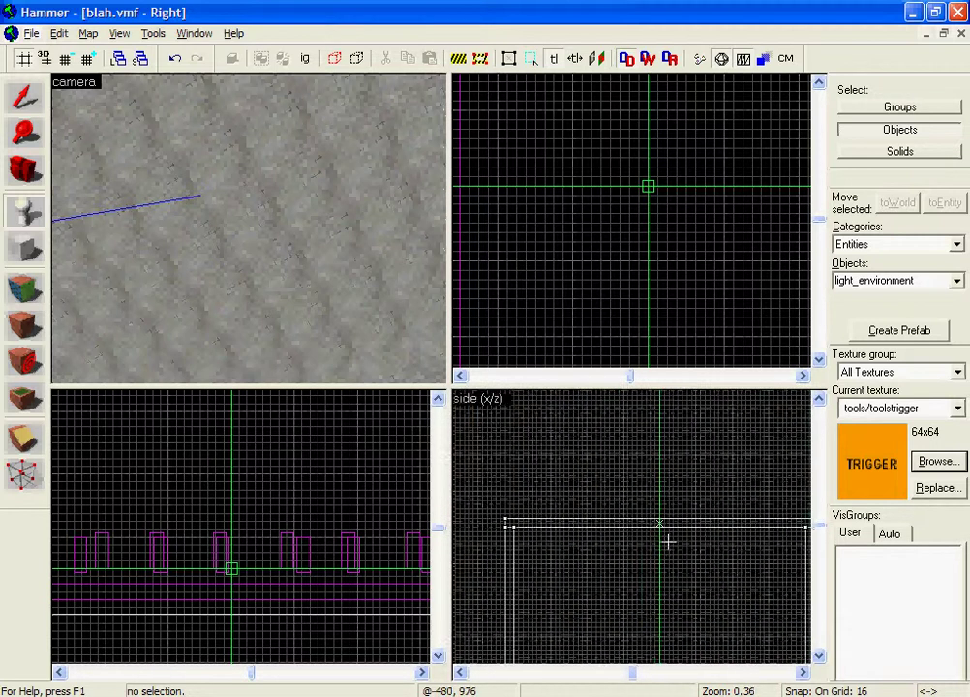
{"action": "scroll", "coordinate": [668, 542], "scroll_direction": "up", "scroll_amount": 4}
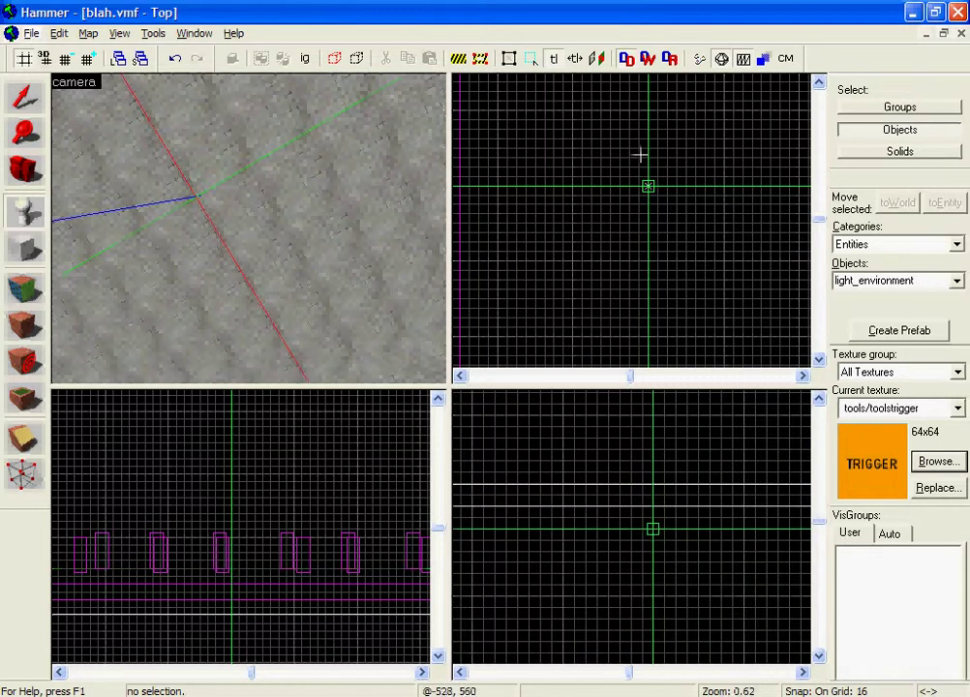
{"action": "right_click", "coordinate": [646, 184]}
{"action": "left_click", "coordinate": [666, 200]}
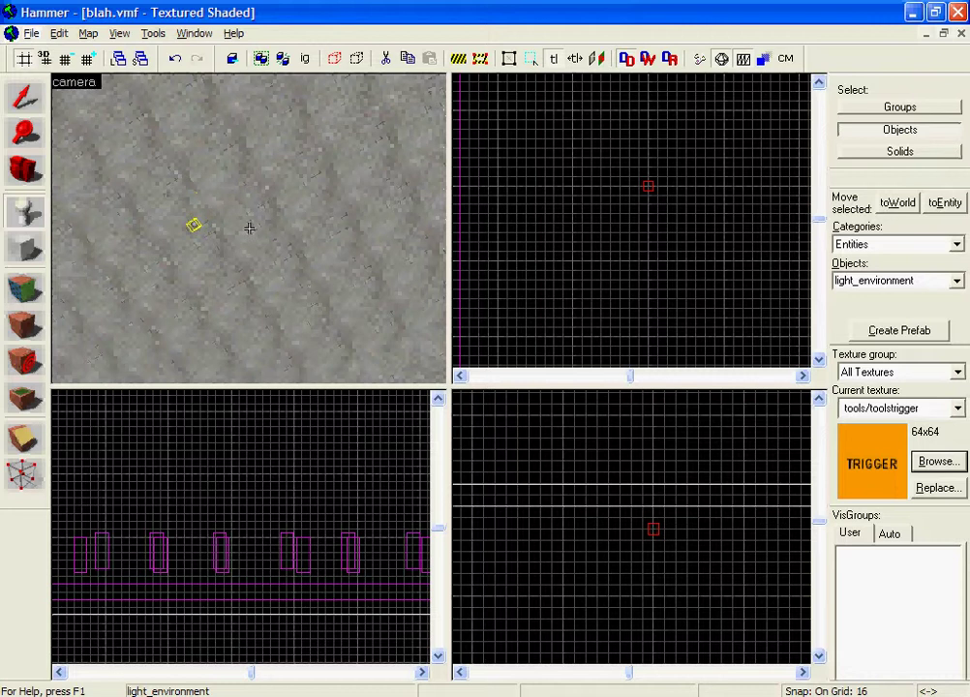
Step: Select the light_environment entity below the ceiling with the Selection tool and open its object properties
{"action": "key", "text": "w"}
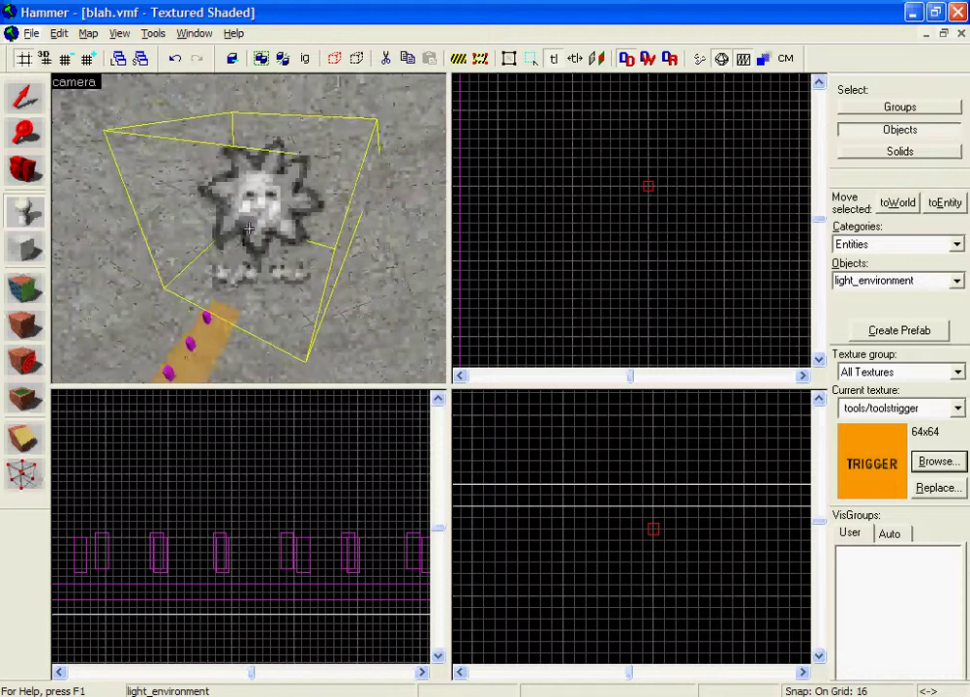
{"action": "key", "text": "s"}
{"action": "key", "text": "z"}
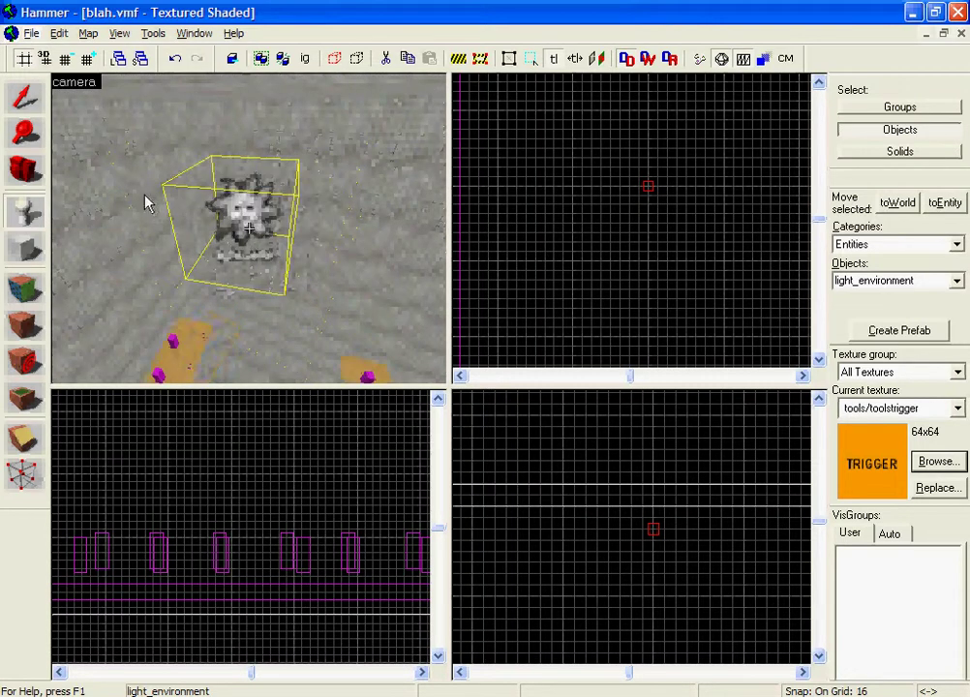
{"action": "key", "text": "shift+s"}
{"action": "left_click", "coordinate": [546, 234]}
{"action": "left_click", "coordinate": [256, 215]}
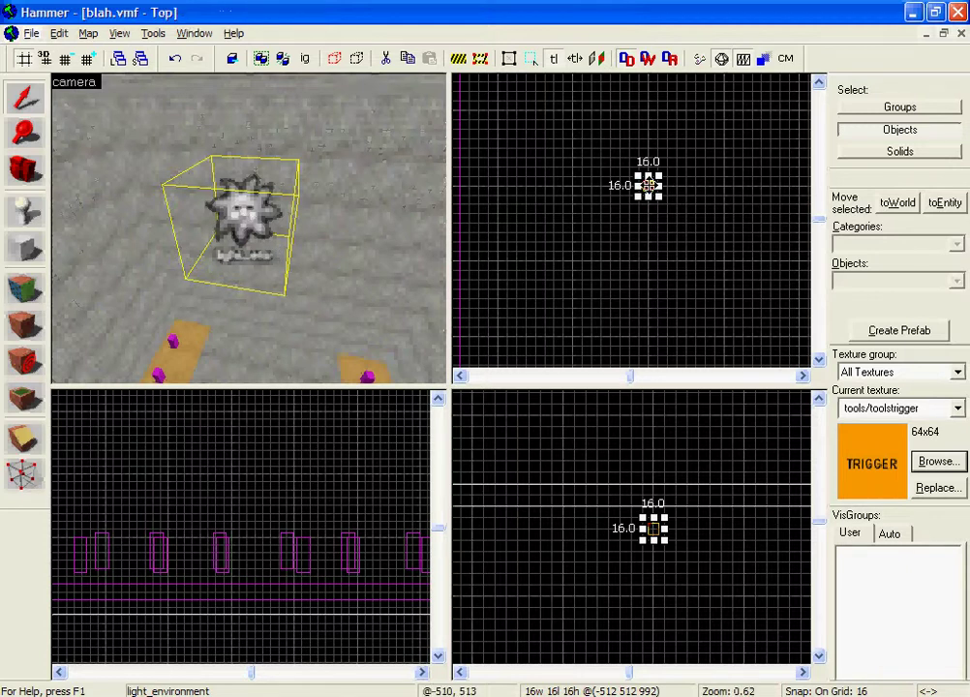
{"action": "right_click", "coordinate": [650, 185]}
{"action": "left_click", "coordinate": [707, 523]}
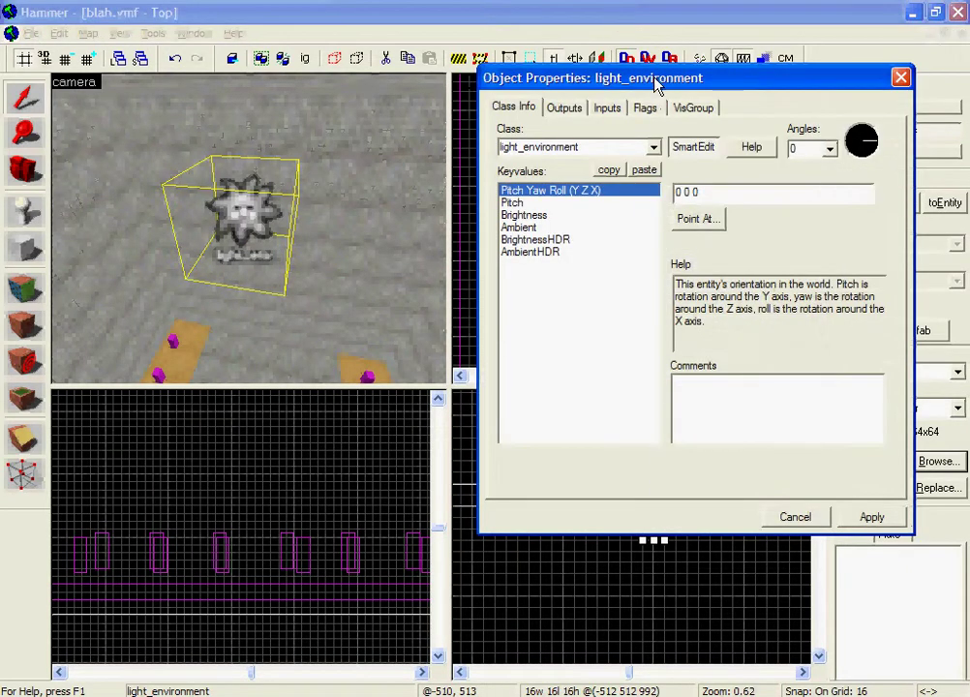
{"action": "left_click_drag", "start_coordinate": [656, 84], "coordinate": [699, 38]}
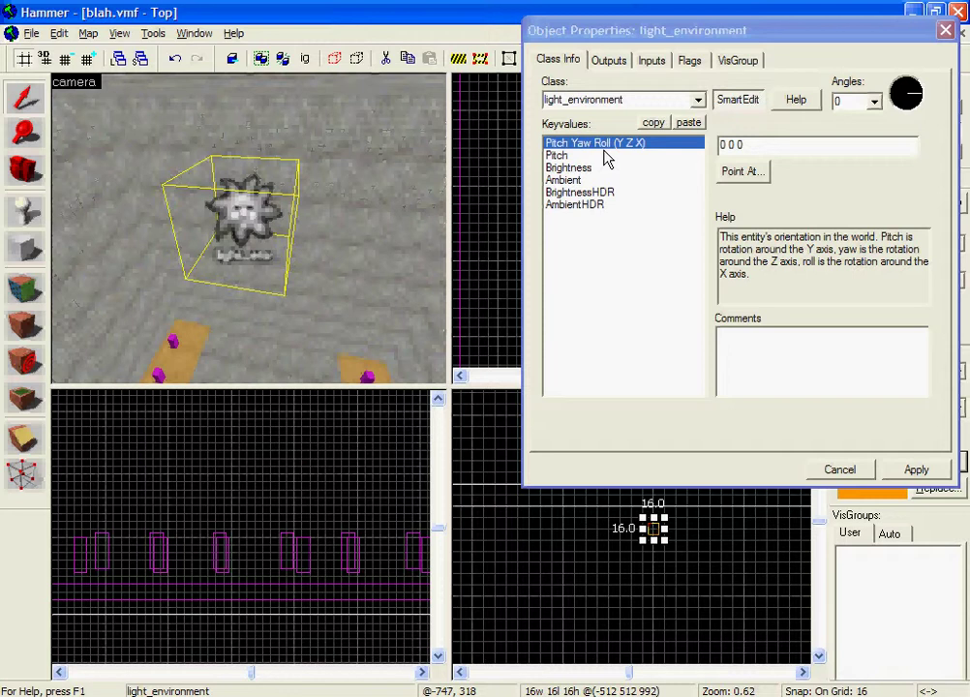
{"action": "left_click", "coordinate": [907, 109]}
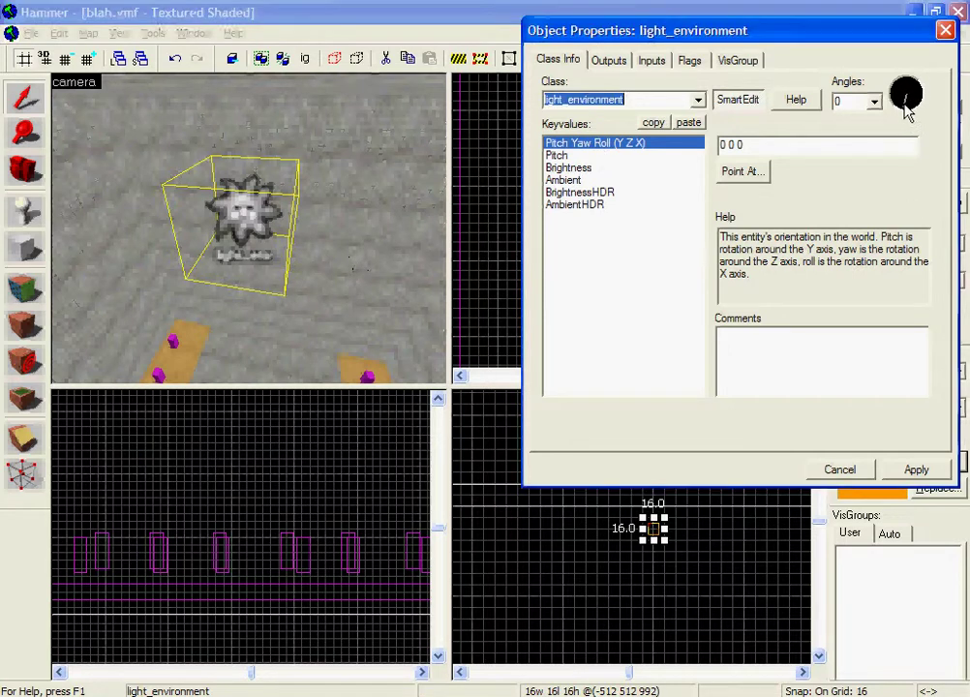
{"action": "mouse_move", "coordinate": [907, 108]}
{"action": "left_mouse_down"}
{"action": "mouse_move", "coordinate": [888, 102]}
{"action": "mouse_move", "coordinate": [885, 119]}
{"action": "mouse_move", "coordinate": [907, 126]}
{"action": "mouse_move", "coordinate": [893, 115]}
{"action": "left_mouse_up"}
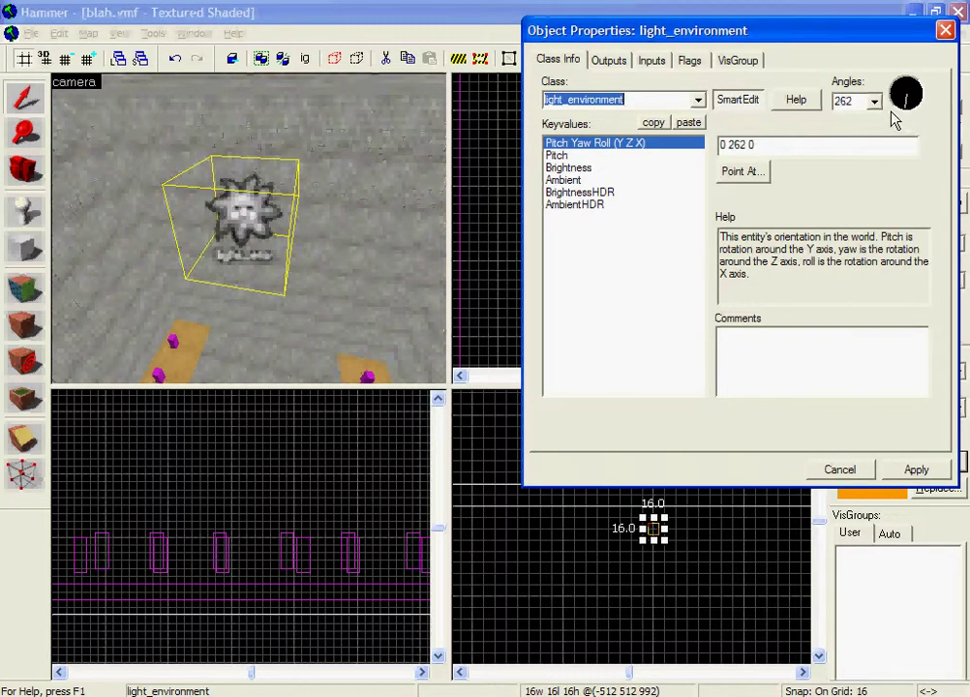
{"action": "left_click", "coordinate": [875, 101]}
{"action": "left_click", "coordinate": [853, 115]}
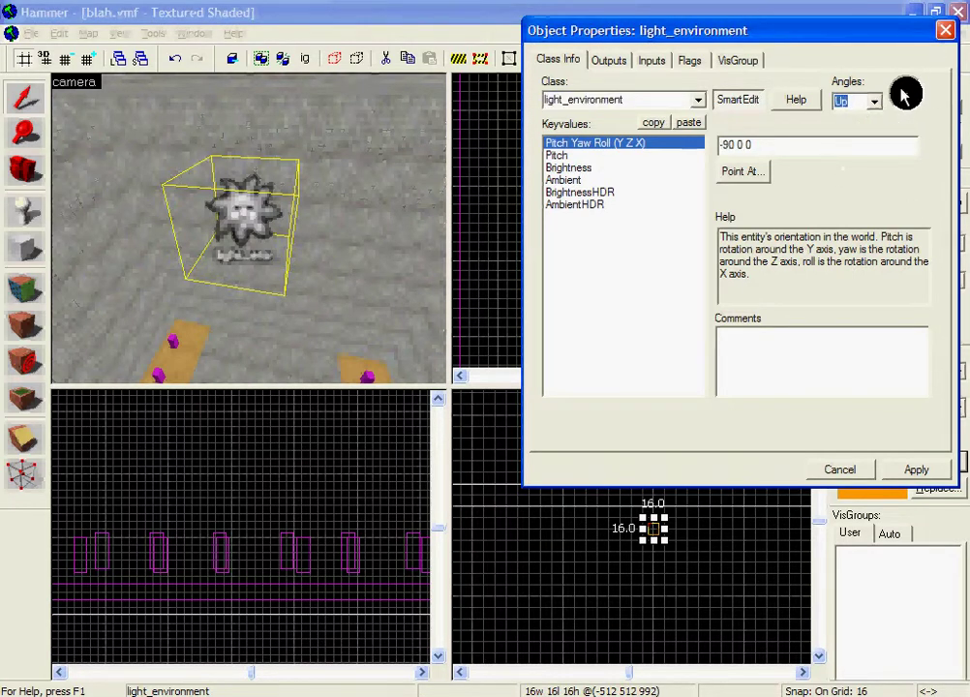
Step: Set the light_environment's Angles to Down and apply the change
{"action": "left_click", "coordinate": [874, 101]}
{"action": "left_click", "coordinate": [870, 131]}
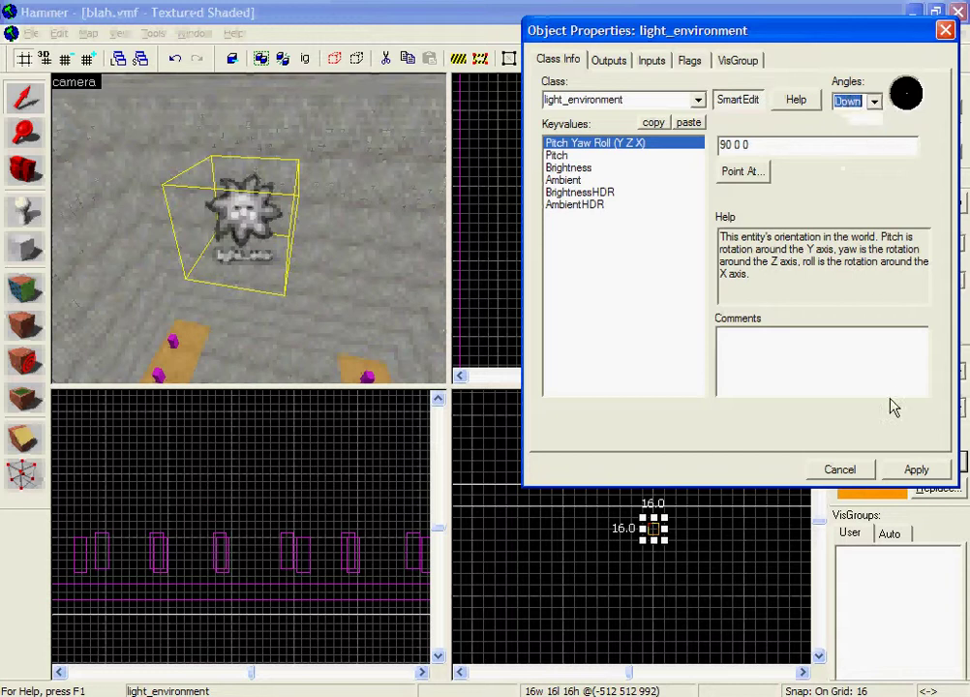
{"action": "left_click", "coordinate": [909, 475]}
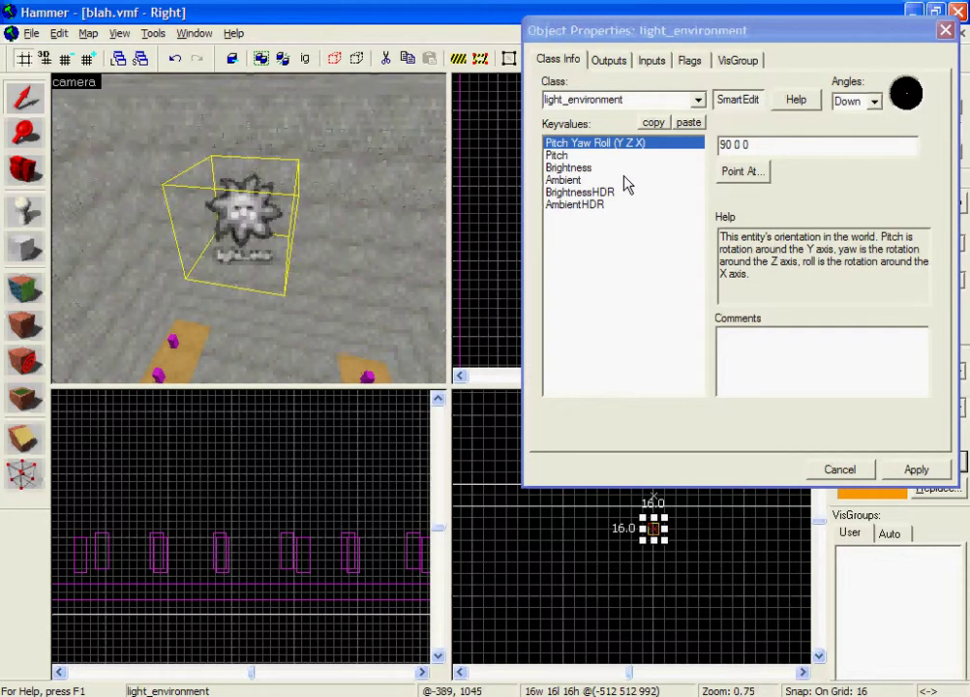
Step: Give the light_environment a yellow-orange Brightness colour of 255 207 64 and apply it
{"action": "left_click", "coordinate": [625, 171]}
{"action": "left_click", "coordinate": [772, 175]}
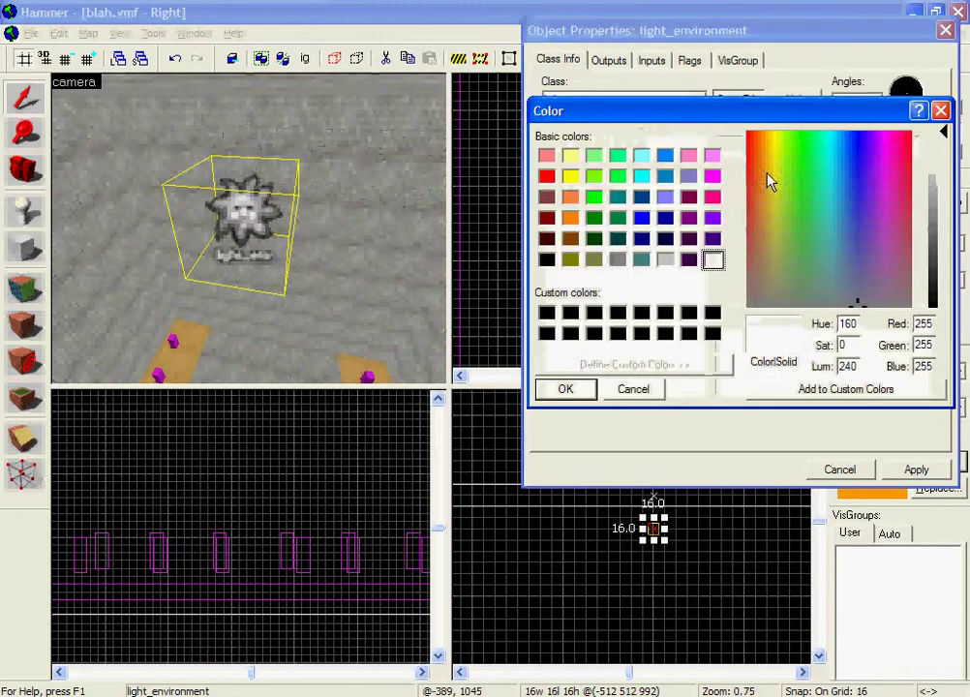
{"action": "left_click_drag", "start_coordinate": [733, 109], "coordinate": [721, 94]}
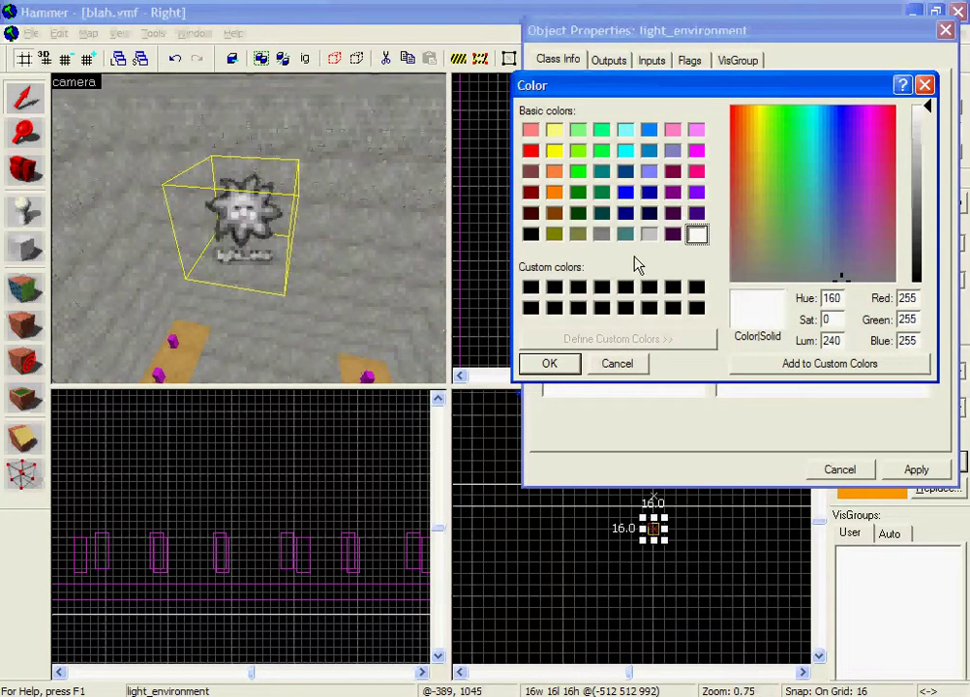
{"action": "left_click", "coordinate": [578, 174]}
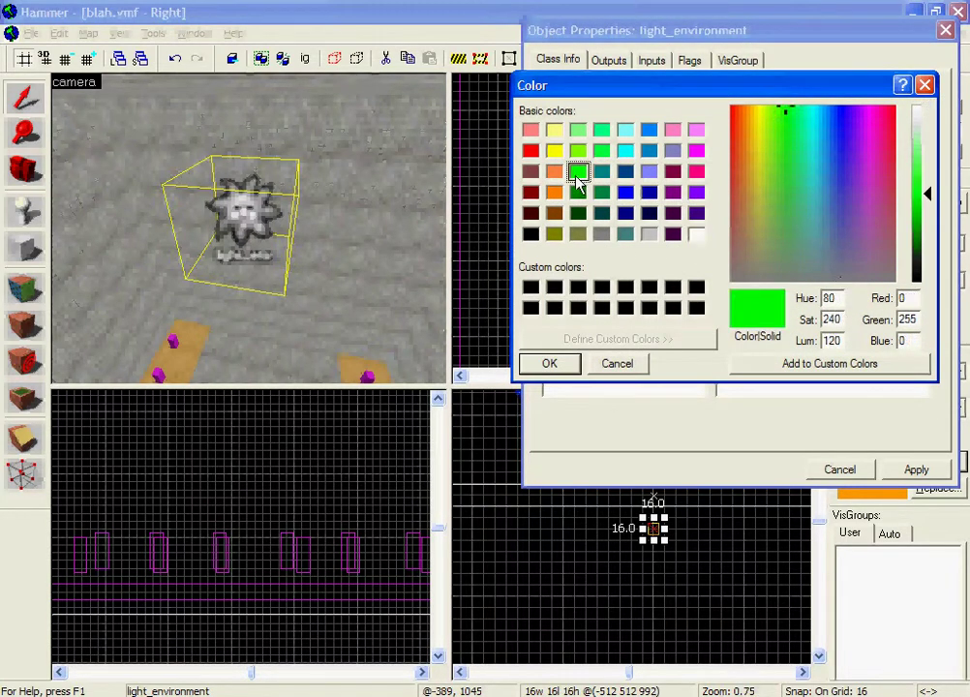
{"action": "left_click", "coordinate": [555, 174]}
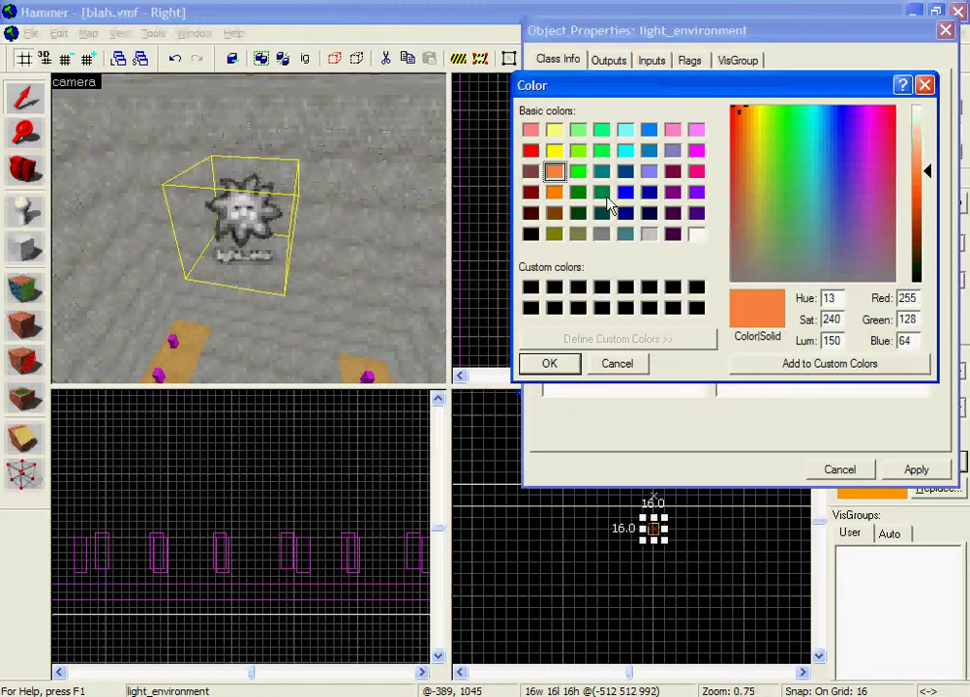
{"action": "left_click", "coordinate": [554, 192]}
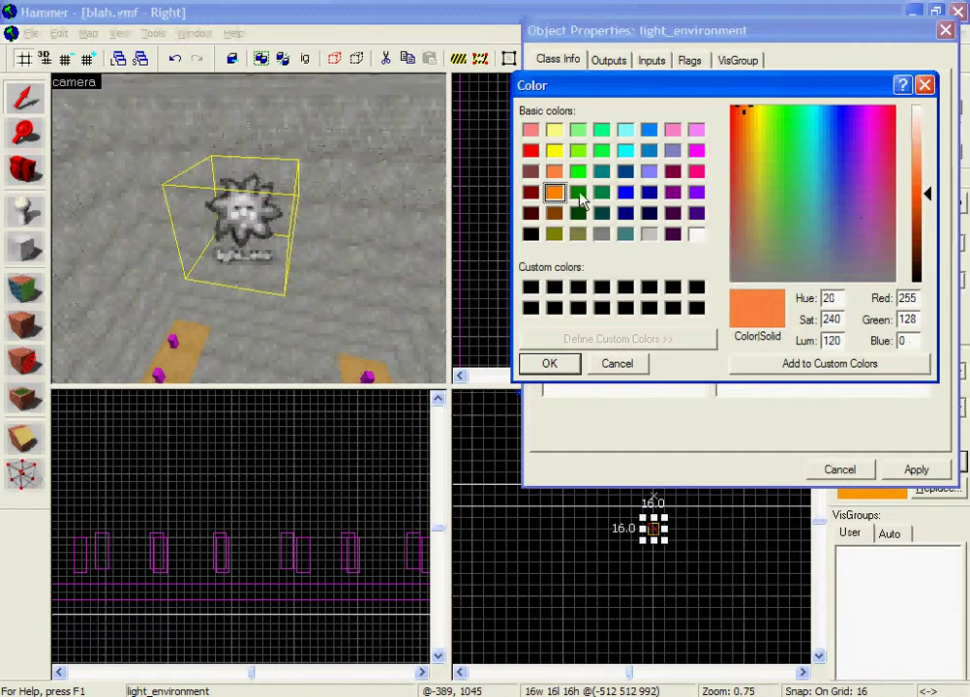
{"action": "left_click_drag", "start_coordinate": [931, 192], "coordinate": [928, 175]}
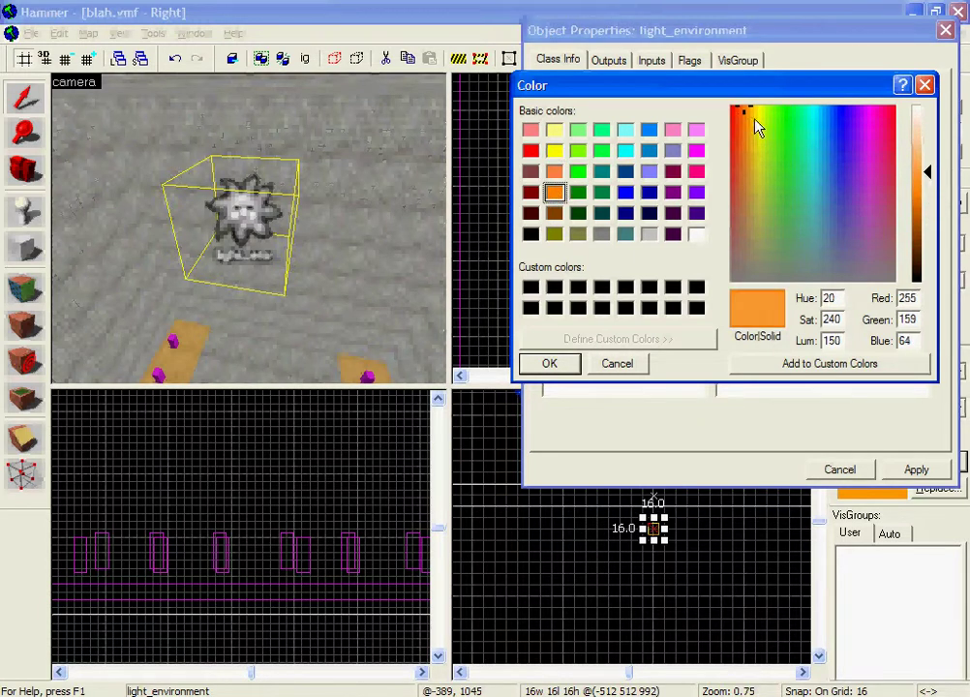
{"action": "left_click_drag", "start_coordinate": [741, 111], "coordinate": [753, 112]}
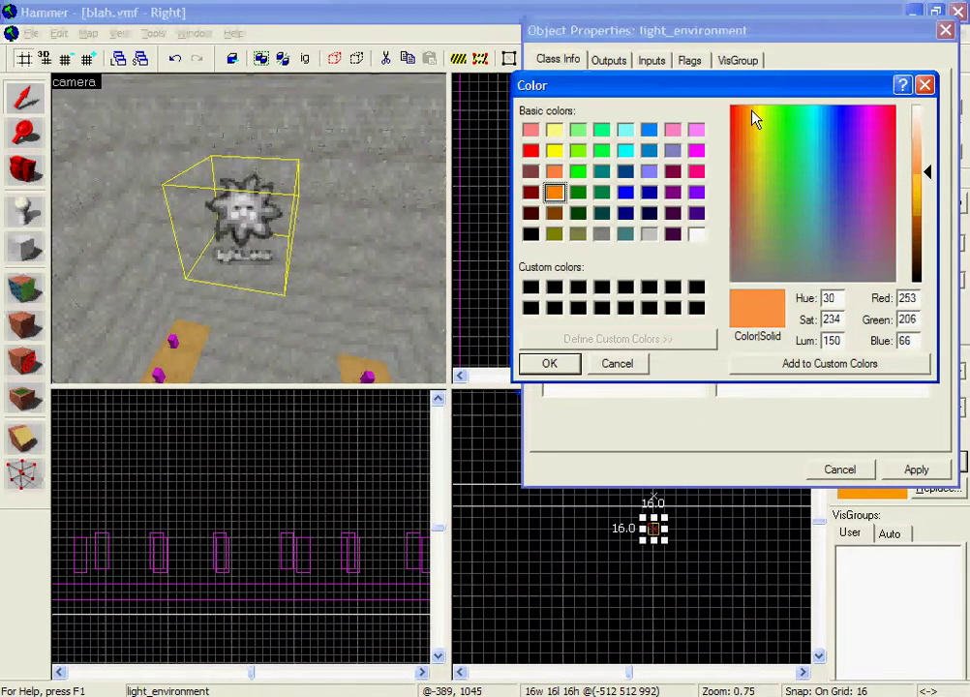
{"action": "left_click", "coordinate": [569, 364]}
{"action": "left_click", "coordinate": [922, 473]}
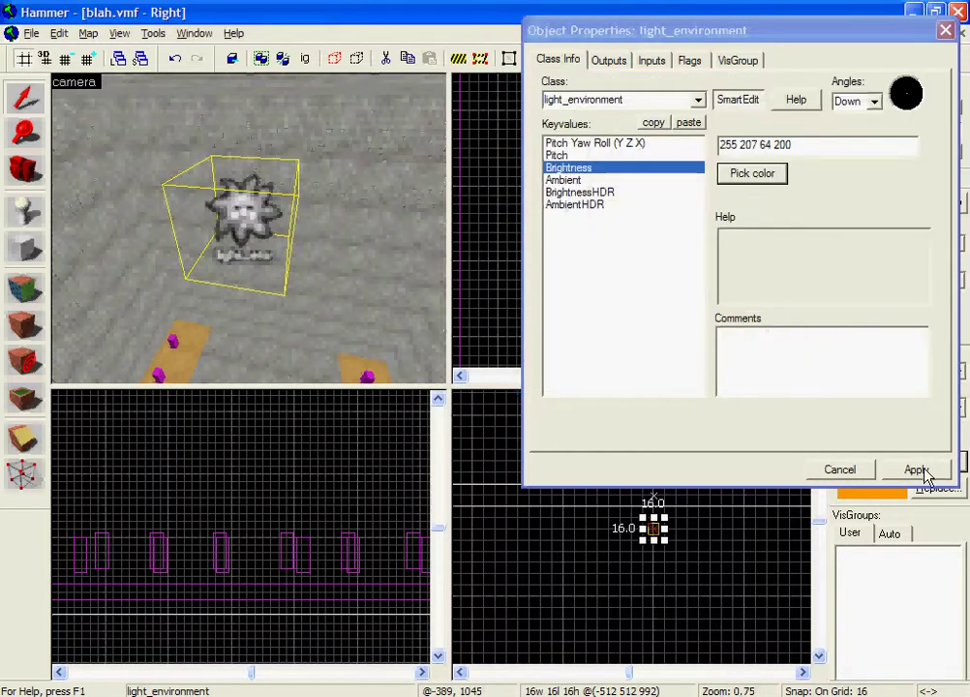
Step: Set the light_environment's Ambient colour to light grey 192 192 192 and close the object properties
{"action": "left_click", "coordinate": [658, 182]}
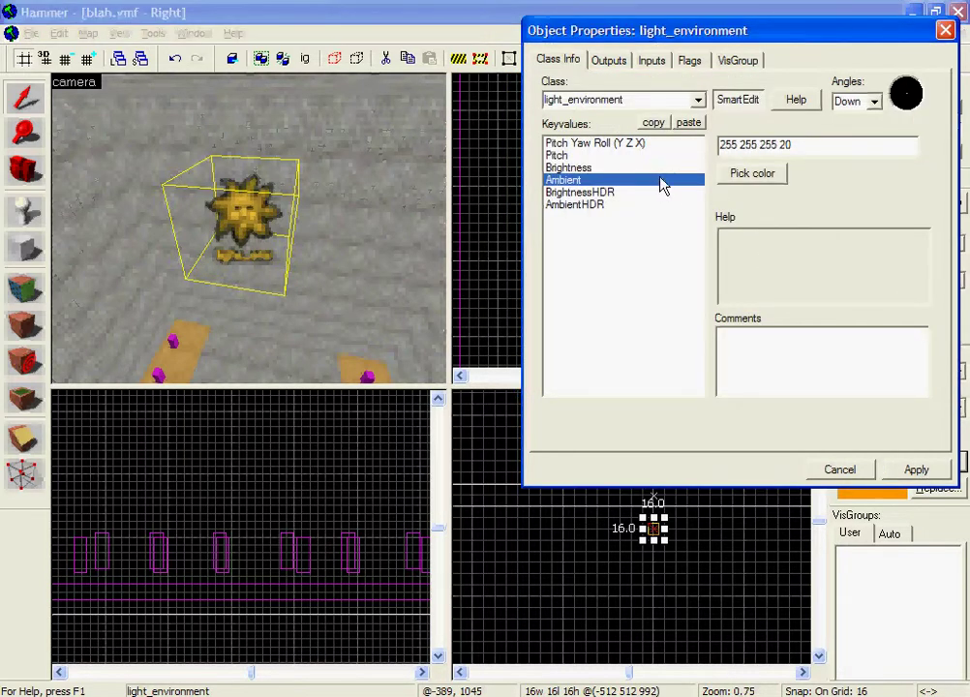
{"action": "left_click", "coordinate": [752, 172]}
{"action": "left_click_drag", "start_coordinate": [683, 120], "coordinate": [683, 85]}
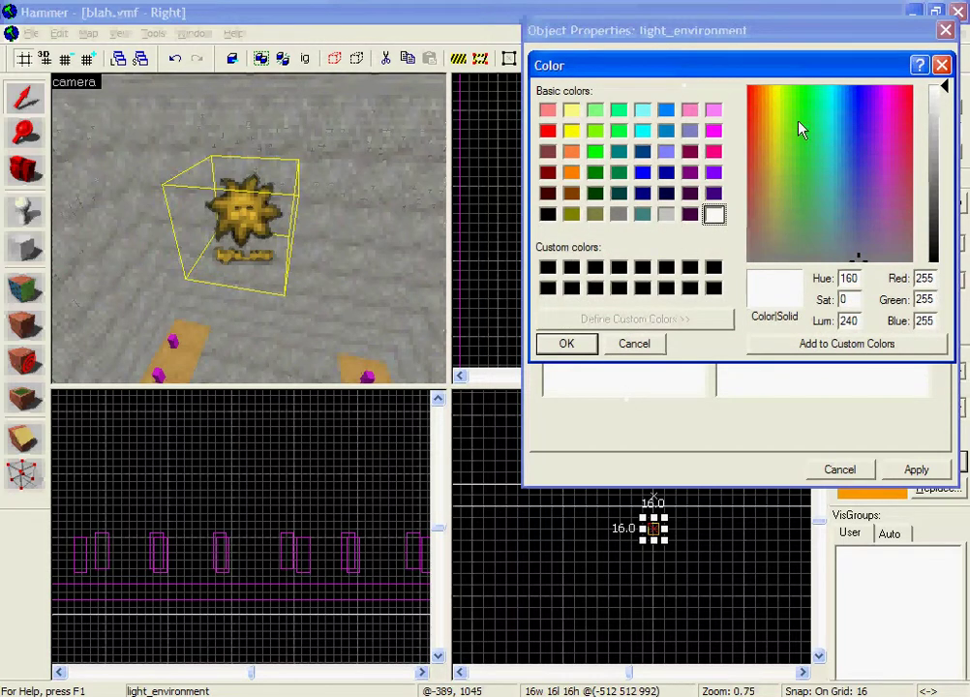
{"action": "left_click", "coordinate": [668, 215]}
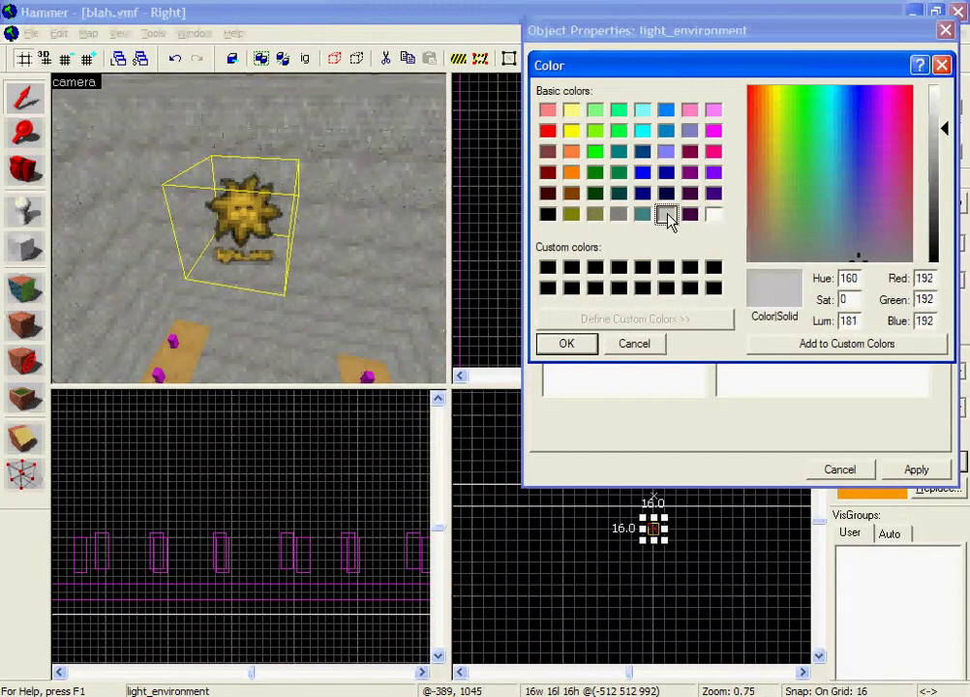
{"action": "left_click", "coordinate": [567, 346]}
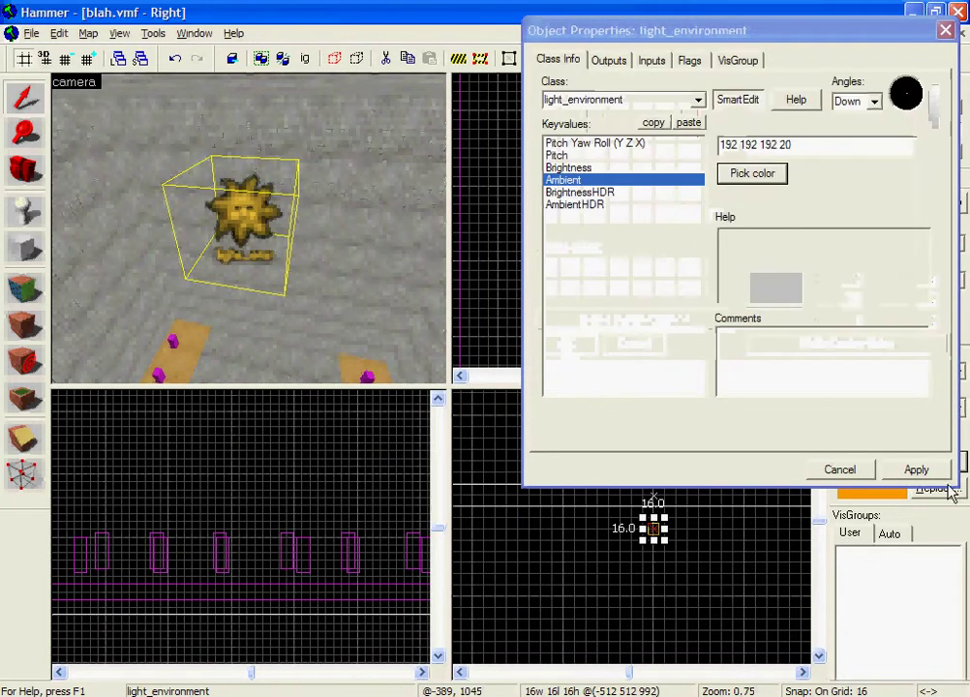
{"action": "left_click", "coordinate": [834, 471]}
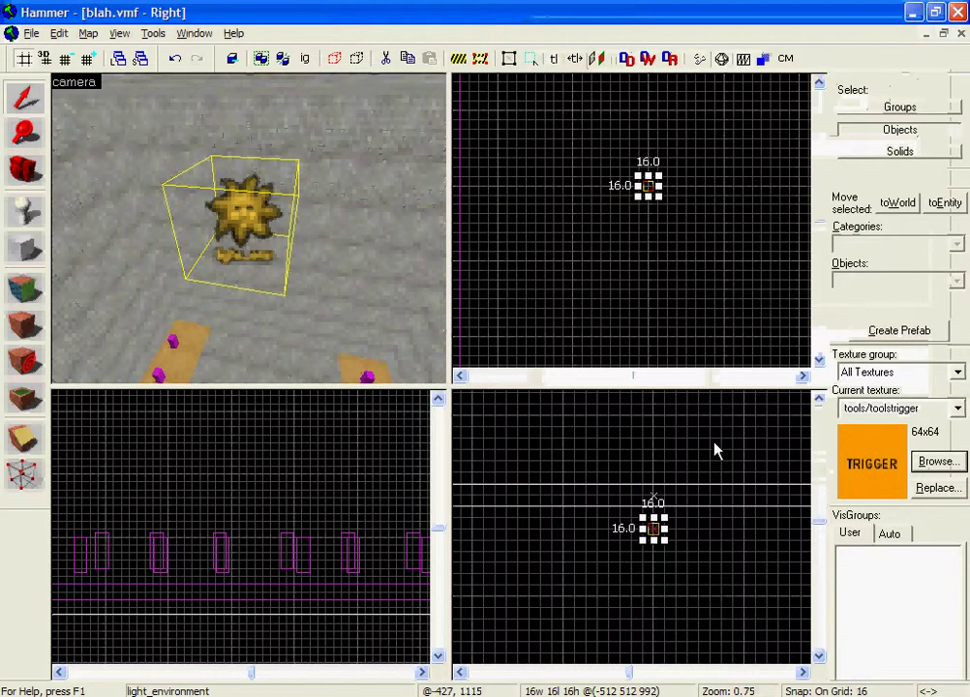
Step: Select the room's ceiling brush from outside the room and delete it
{"action": "left_click", "coordinate": [308, 325]}
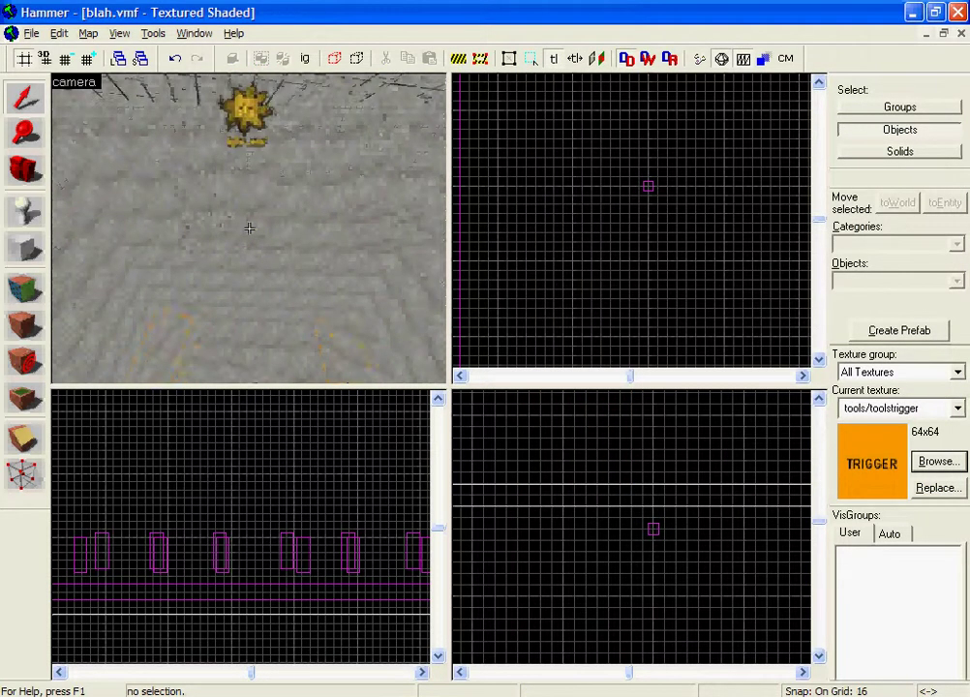
{"action": "key", "text": "s"}
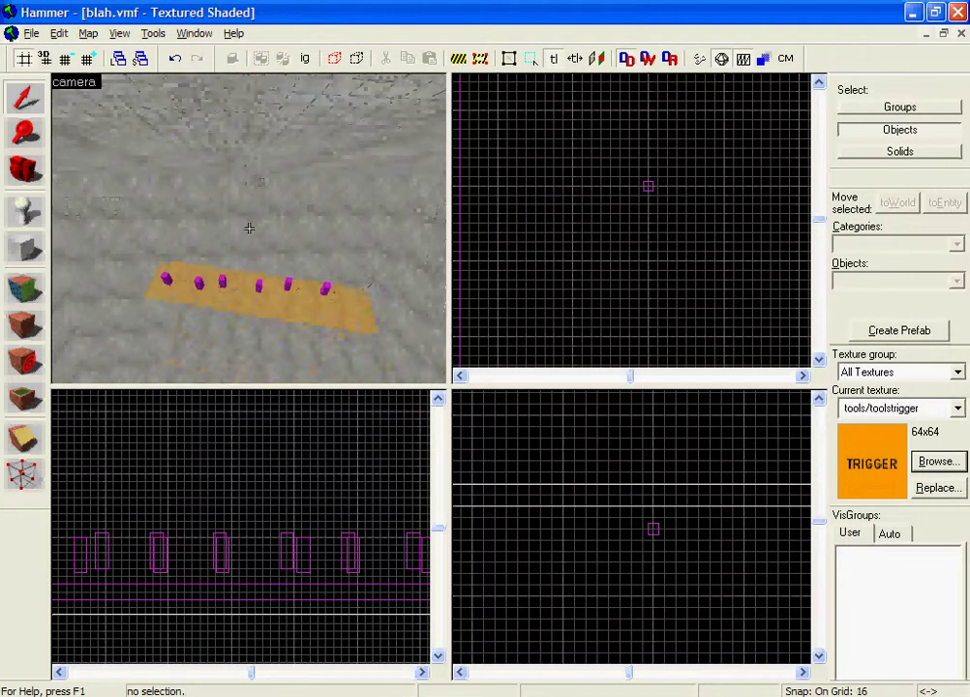
{"action": "key", "text": "w"}
{"action": "key", "text": "w"}
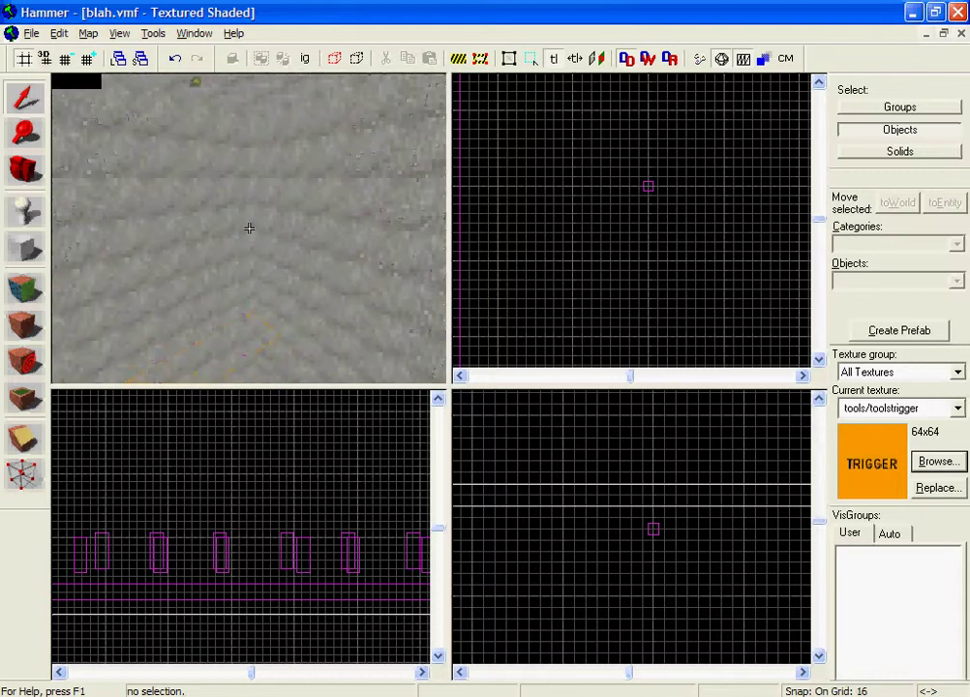
{"action": "key", "text": "w"}
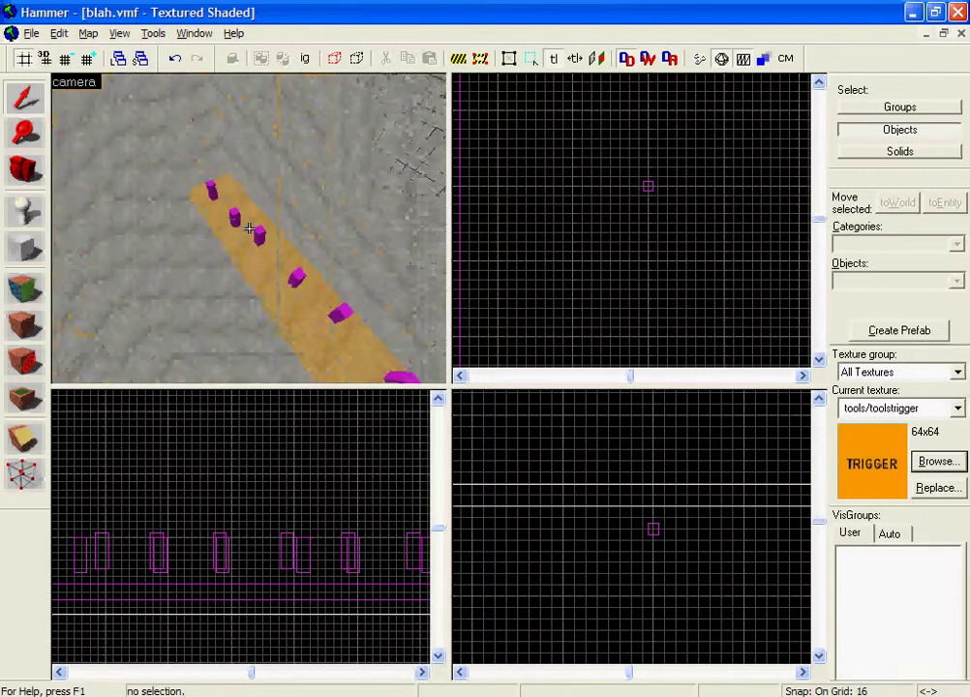
{"action": "key", "text": "s"}
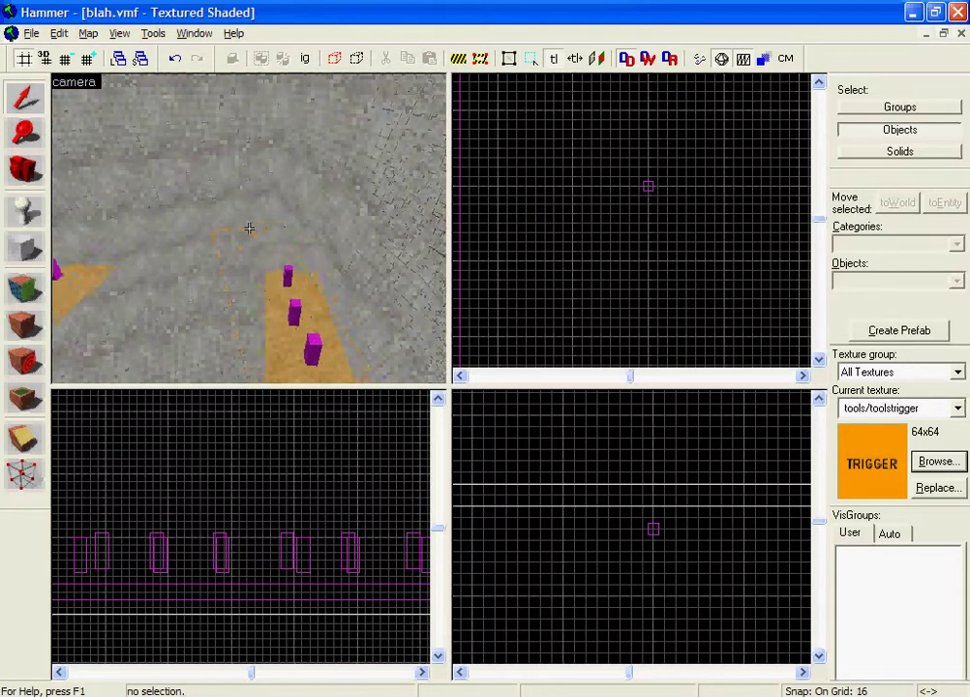
{"action": "key", "text": "Down"}
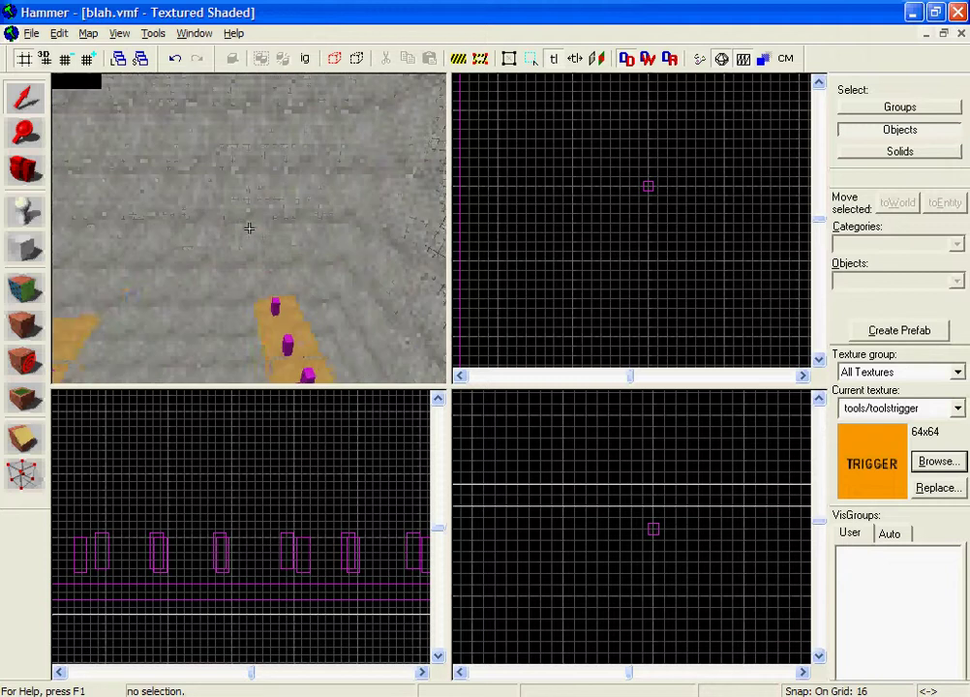
{"action": "left_click", "coordinate": [258, 239]}
{"action": "left_click_drag", "start_coordinate": [258, 238], "coordinate": [276, 206]}
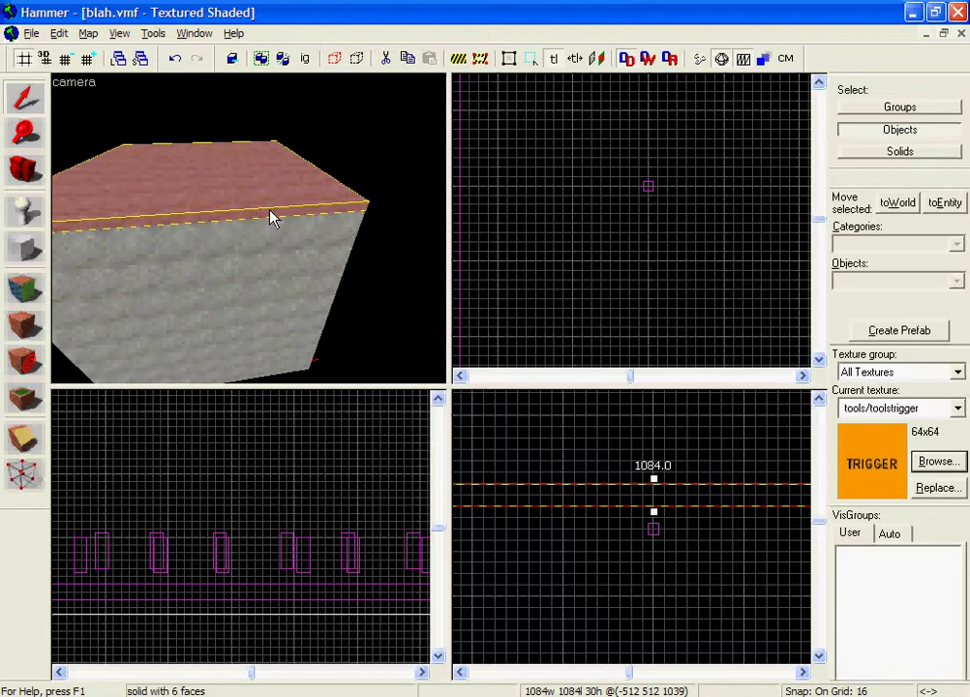
{"action": "key", "text": "Delete"}
Step: Select all four wall brushes and lower their top edge to about half height in the side view
{"action": "left_click", "coordinate": [260, 234]}
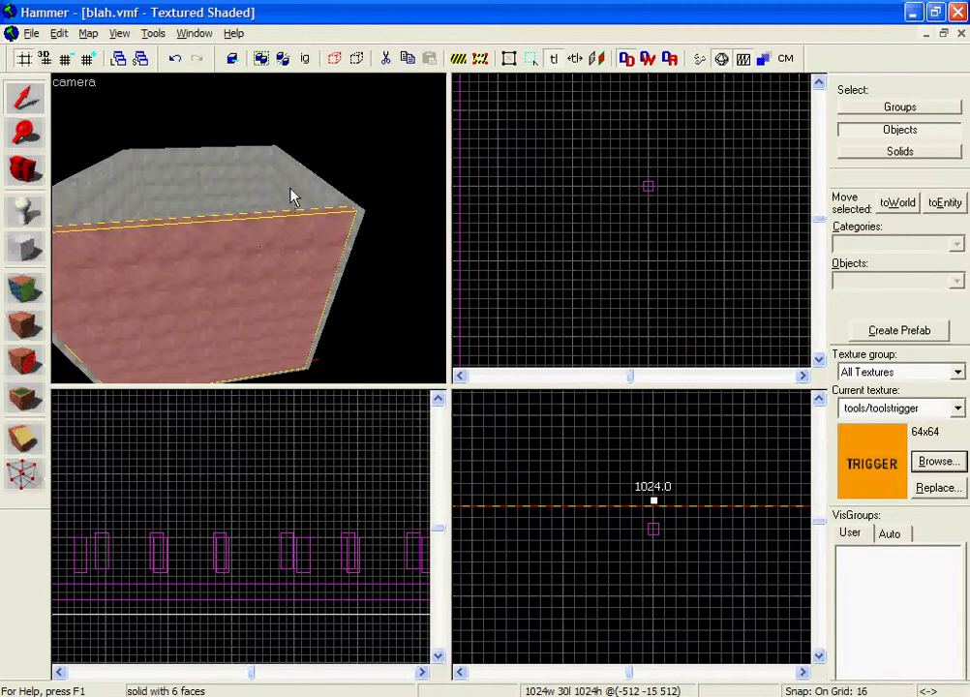
{"action": "left_click", "coordinate": [292, 189], "text": "ctrl"}
{"action": "left_click", "coordinate": [168, 170], "text": "ctrl"}
{"action": "left_click", "coordinate": [130, 194], "text": "ctrl"}
{"action": "scroll", "coordinate": [700, 533], "scroll_direction": "down", "scroll_amount": 3}
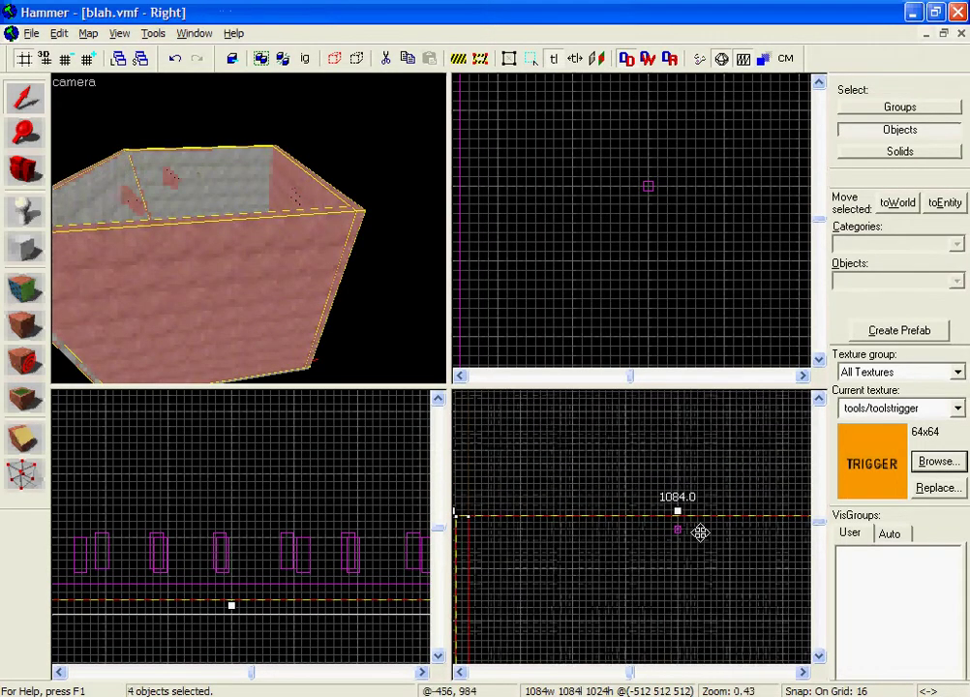
{"action": "scroll", "coordinate": [700, 532], "scroll_direction": "down", "scroll_amount": 1}
{"action": "left_click_drag", "start_coordinate": [680, 461], "coordinate": [686, 636]}
{"action": "left_click", "coordinate": [680, 571]}
{"action": "key", "text": "z"}
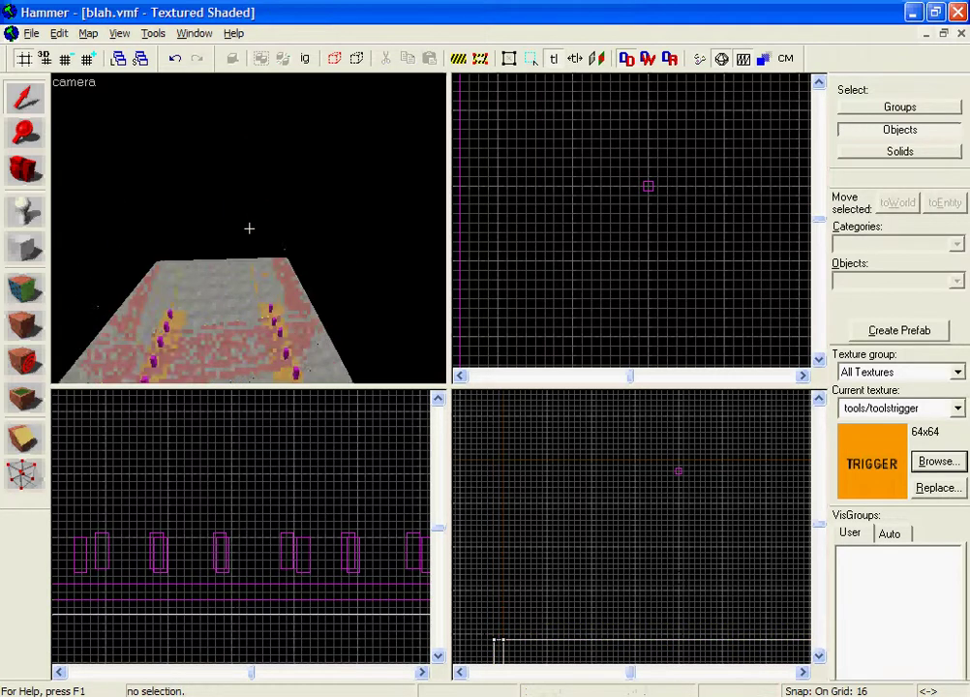
{"action": "key", "text": "w"}
{"action": "key", "text": "s"}
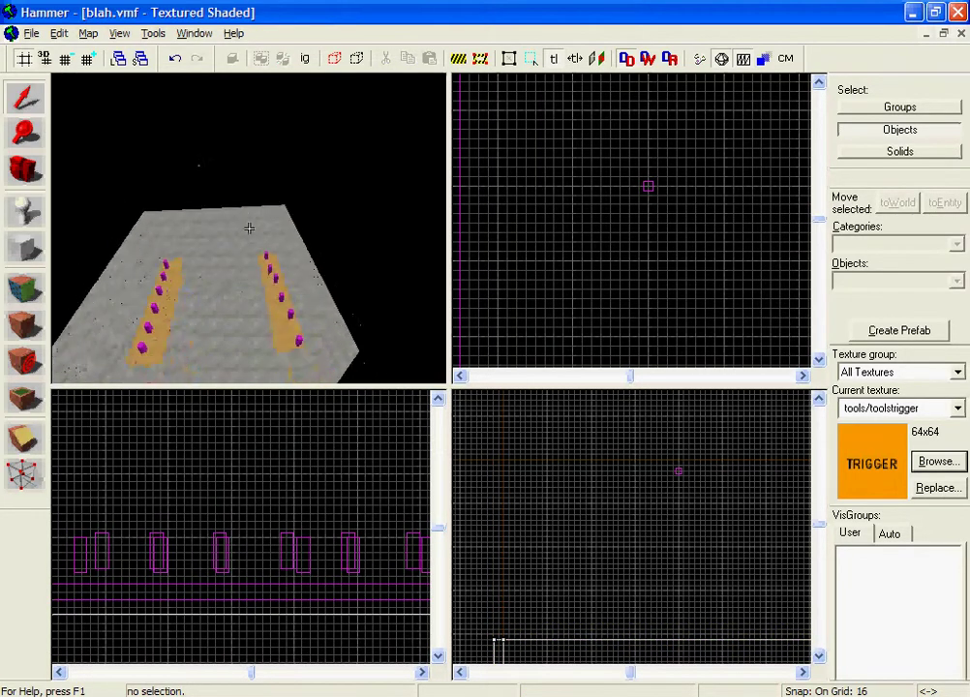
{"action": "key", "text": "s"}
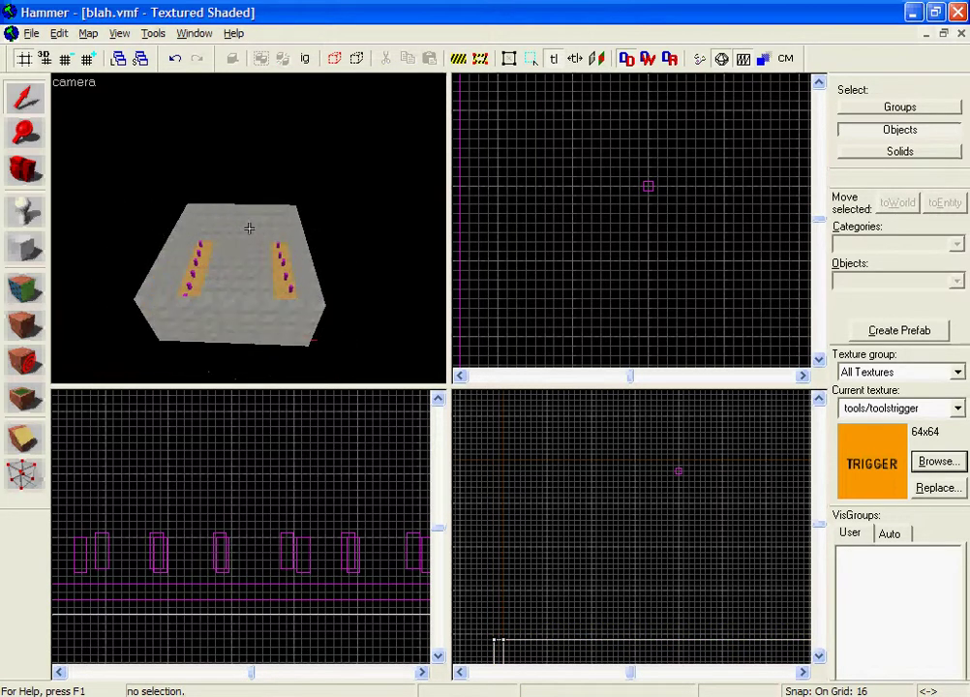
{"action": "key", "text": "z"}
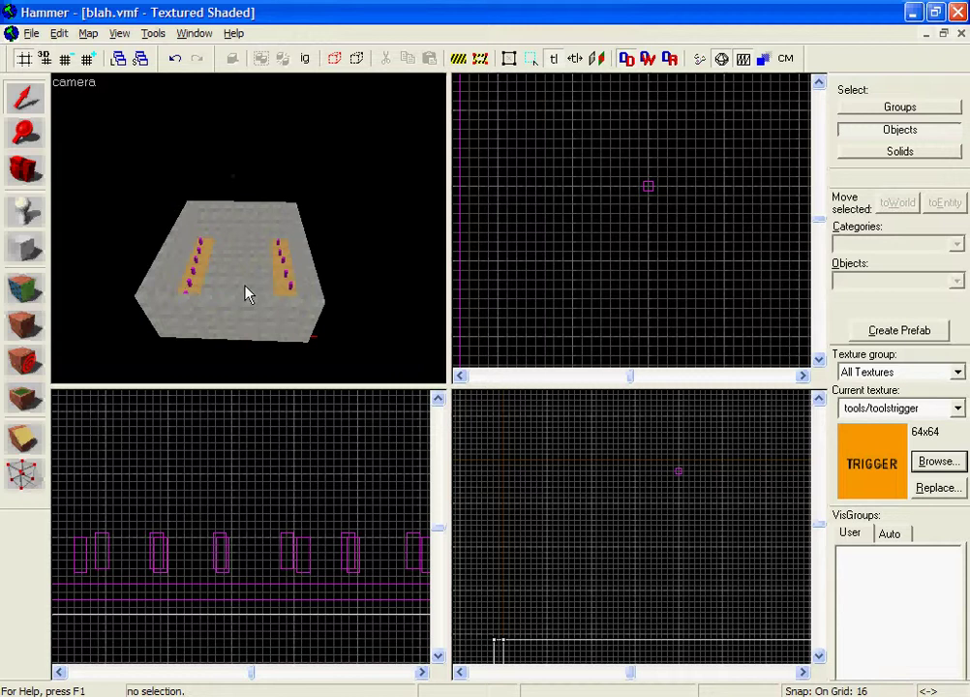
Step: Activate the Block tool and choose tools/toolsskybox as the current texture, filtering the texture browser by "tools"
{"action": "left_click", "coordinate": [27, 247]}
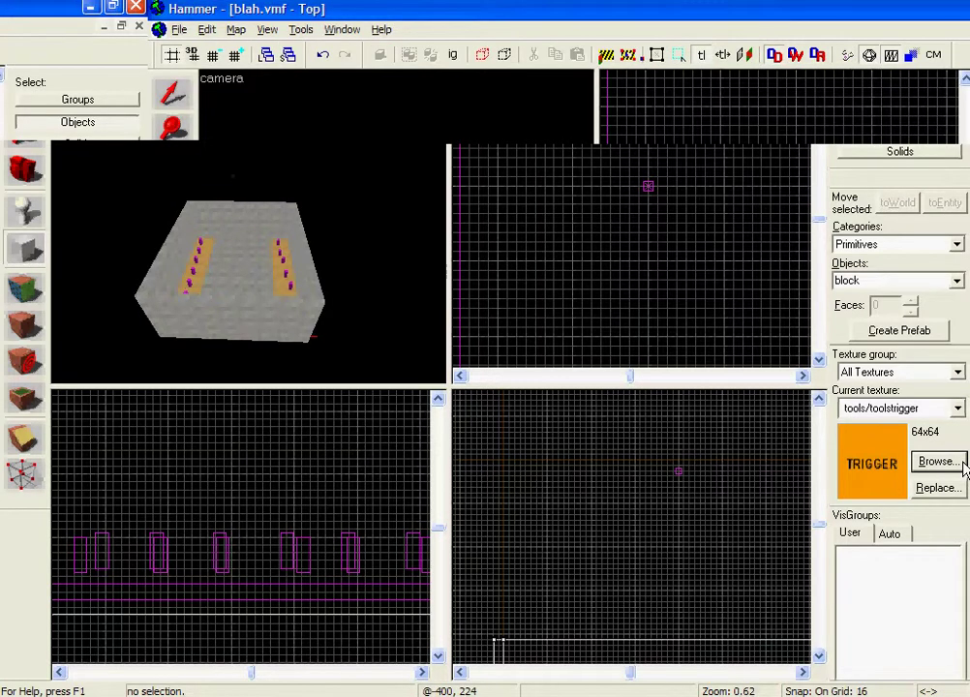
{"action": "left_click", "coordinate": [930, 463]}
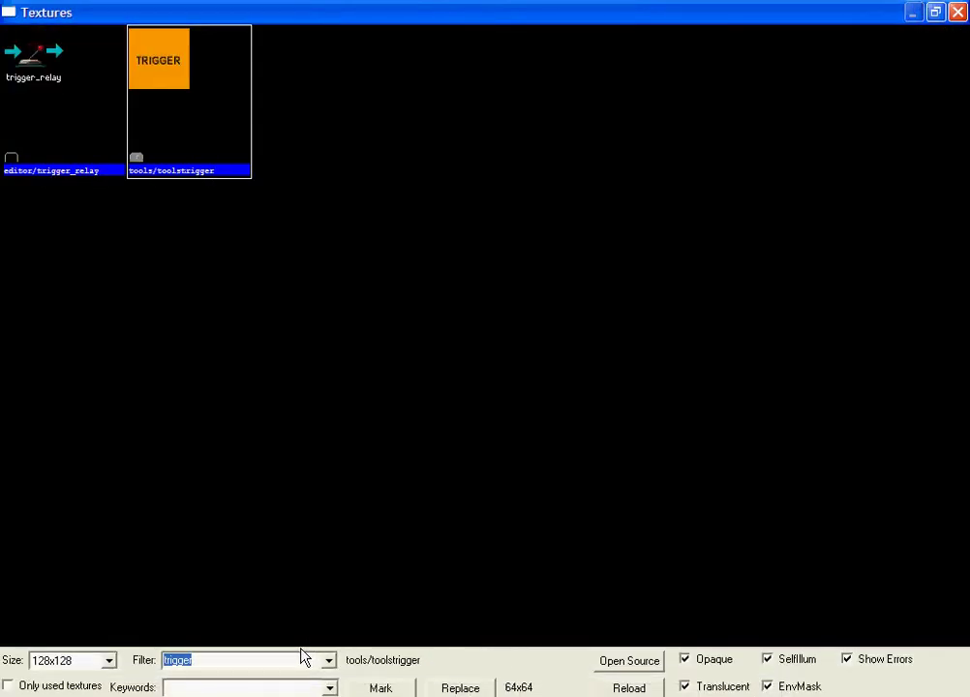
{"action": "type", "text": "tools"}
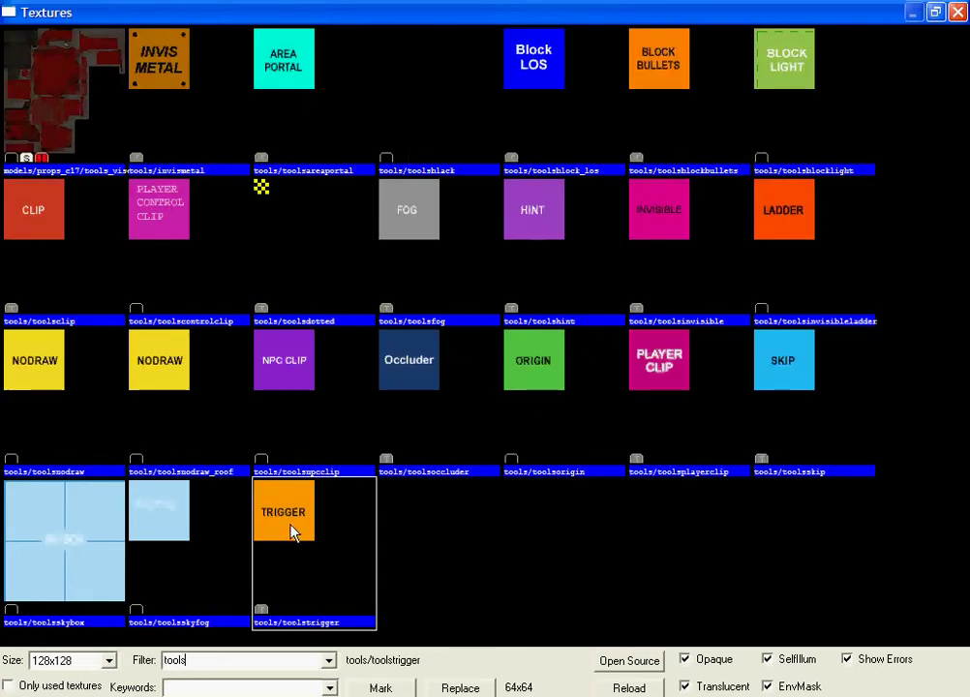
{"action": "left_click", "coordinate": [87, 552]}
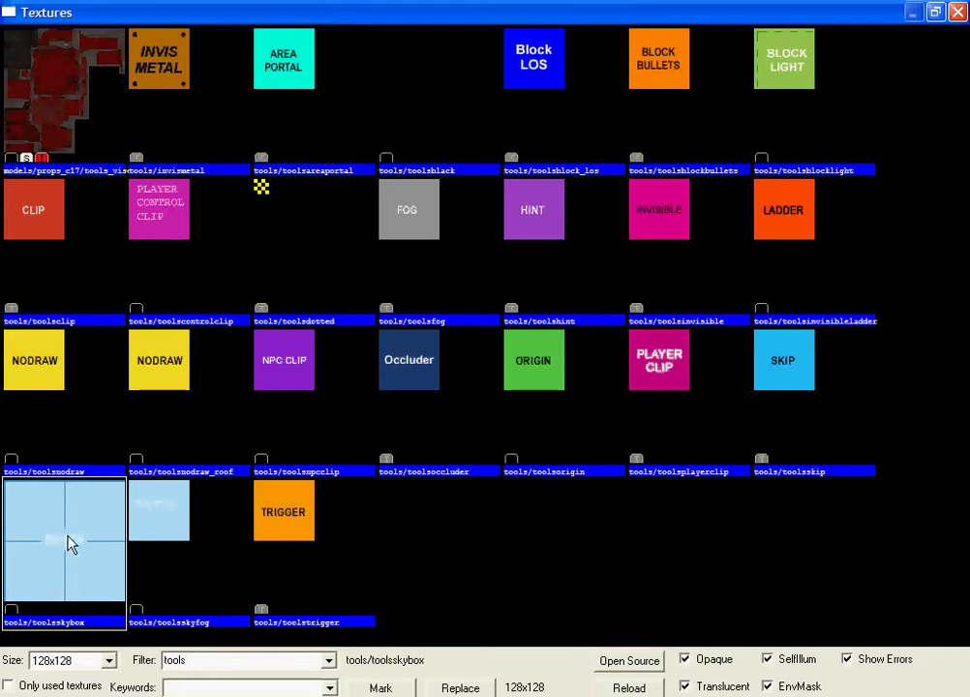
{"action": "double_click", "coordinate": [68, 545]}
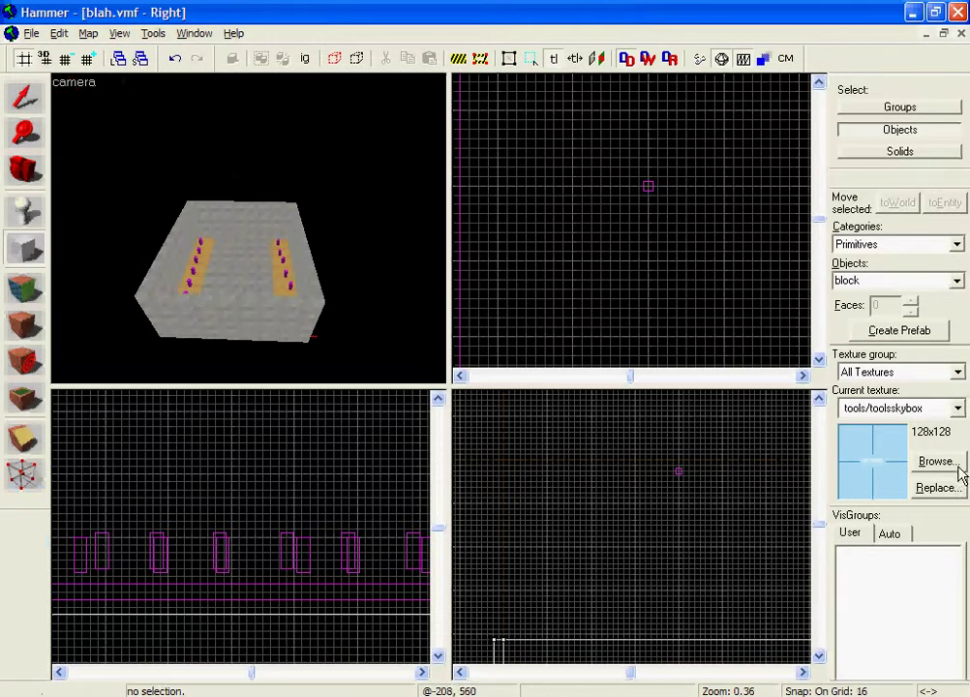
Step: Draw a block outline of 1120 by 1120 units around the whole room in the top view
{"action": "scroll", "coordinate": [515, 196], "scroll_direction": "down", "scroll_amount": 7}
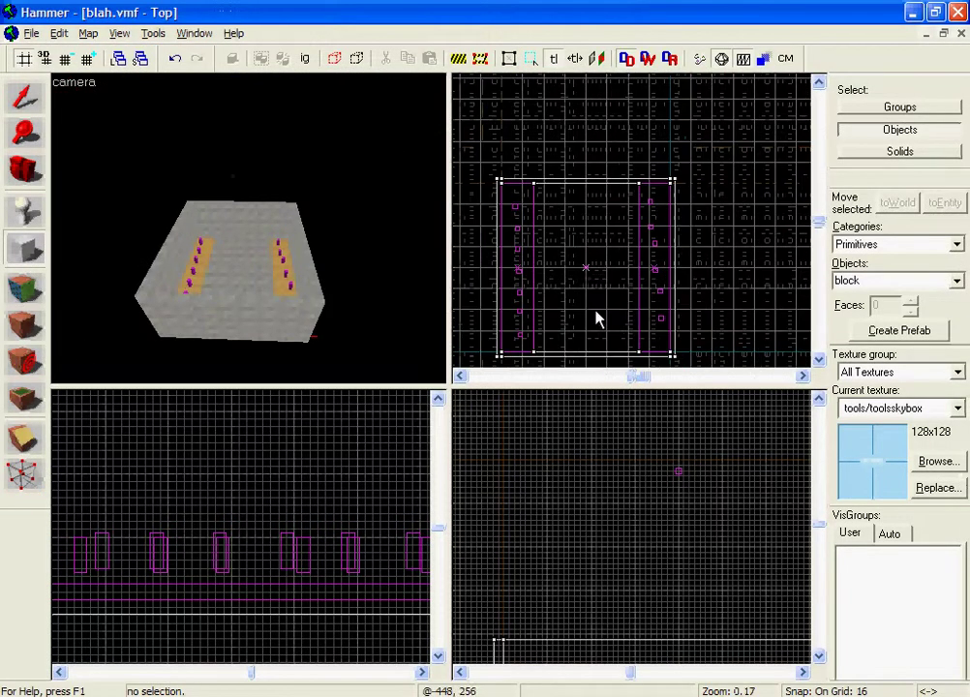
{"action": "middle_click_drag", "start_coordinate": [573, 272], "coordinate": [664, 242]}
{"action": "scroll", "coordinate": [602, 159], "scroll_direction": "up", "scroll_amount": 7}
{"action": "scroll", "coordinate": [585, 157], "scroll_direction": "up", "scroll_amount": 4}
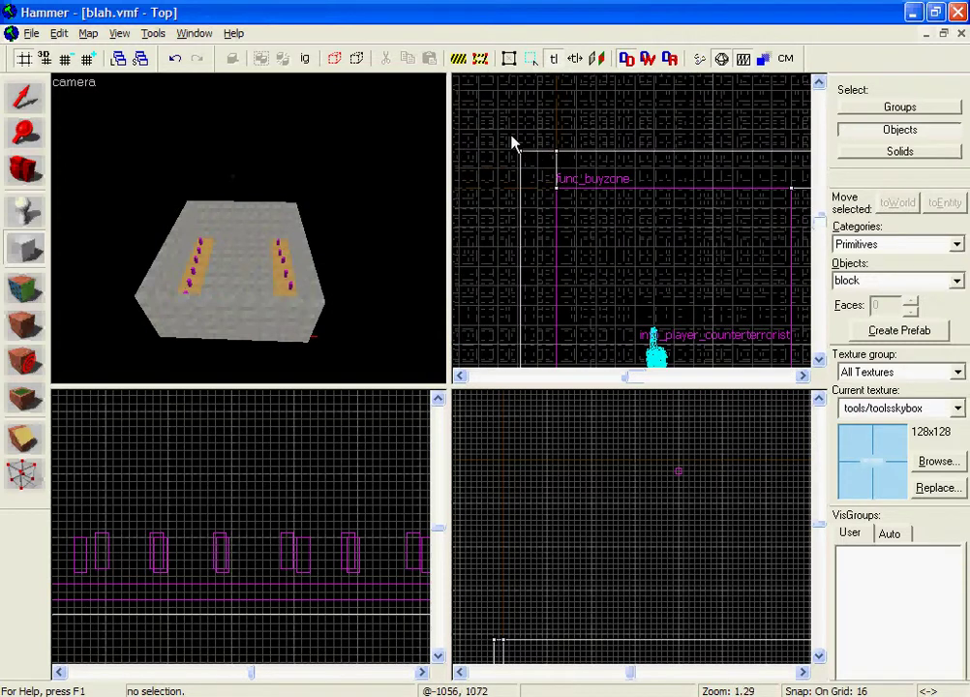
{"action": "left_click_drag", "start_coordinate": [507, 134], "coordinate": [740, 259]}
{"action": "scroll", "coordinate": [585, 200], "scroll_direction": "down", "scroll_amount": 5}
{"action": "scroll", "coordinate": [603, 254], "scroll_direction": "down", "scroll_amount": 9}
{"action": "scroll", "coordinate": [728, 329], "scroll_direction": "up", "scroll_amount": 3}
{"action": "scroll", "coordinate": [752, 310], "scroll_direction": "up", "scroll_amount": 7}
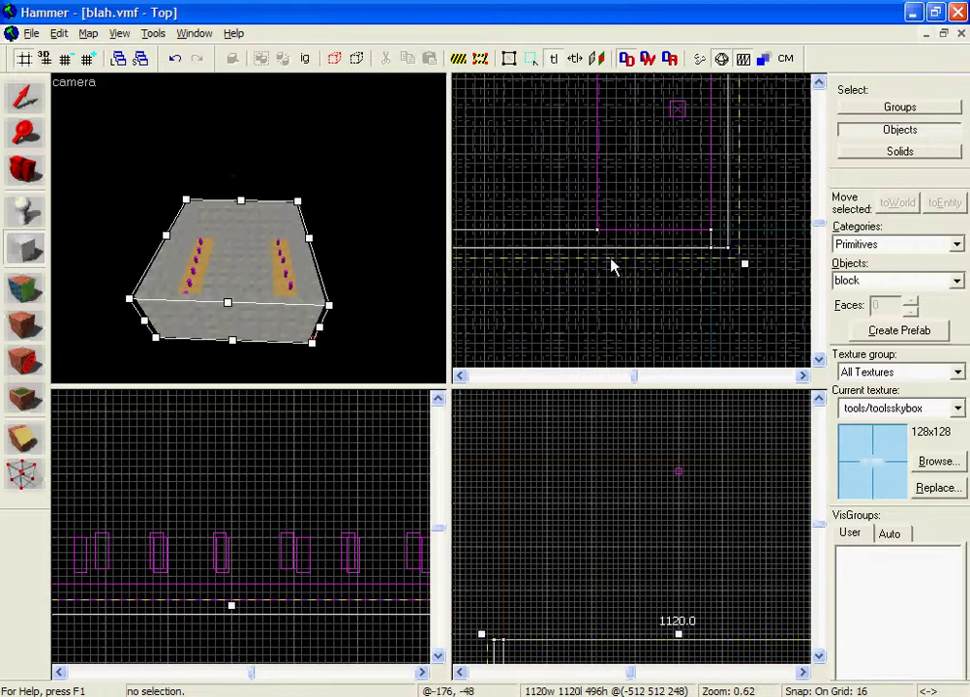
Step: Stretch the block outline to 1104 units high in the side view, extending it well above the walls and slightly below the floor
{"action": "key", "text": "z"}
{"action": "key", "text": "w"}
{"action": "key", "text": "z"}
{"action": "scroll", "coordinate": [570, 524], "scroll_direction": "down", "scroll_amount": 3}
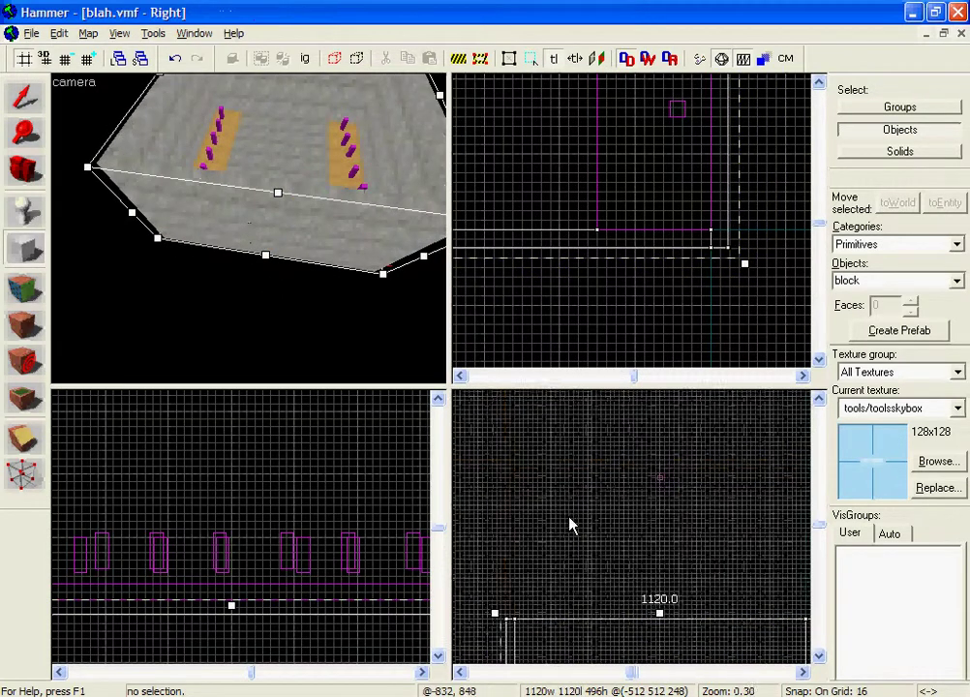
{"action": "left_click_drag", "start_coordinate": [635, 576], "coordinate": [641, 468]}
{"action": "middle_click_drag", "start_coordinate": [638, 512], "coordinate": [674, 413]}
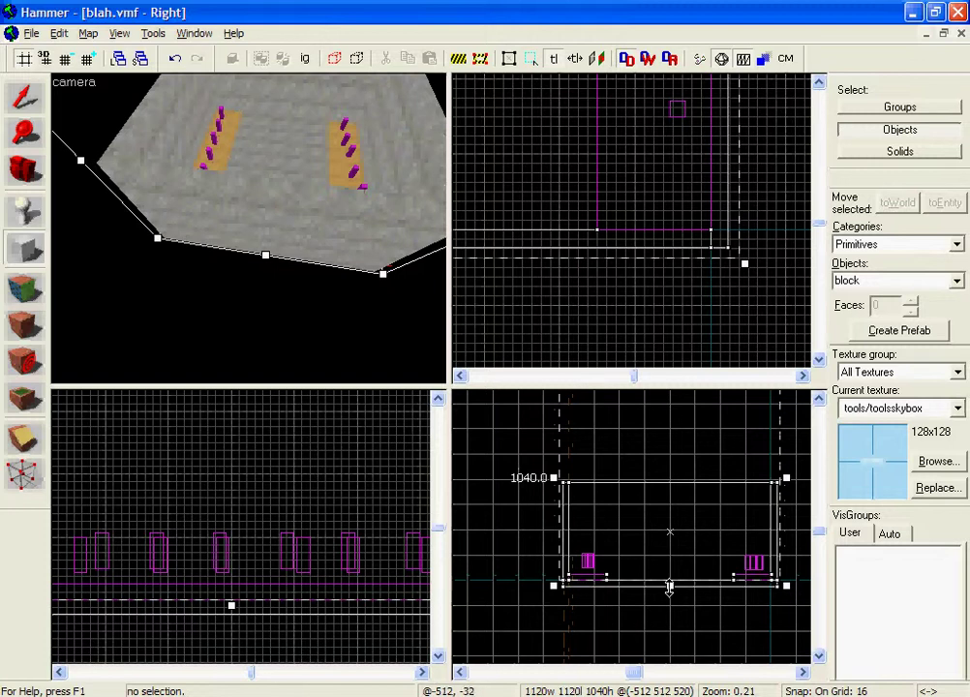
{"action": "left_click_drag", "start_coordinate": [669, 588], "coordinate": [670, 598]}
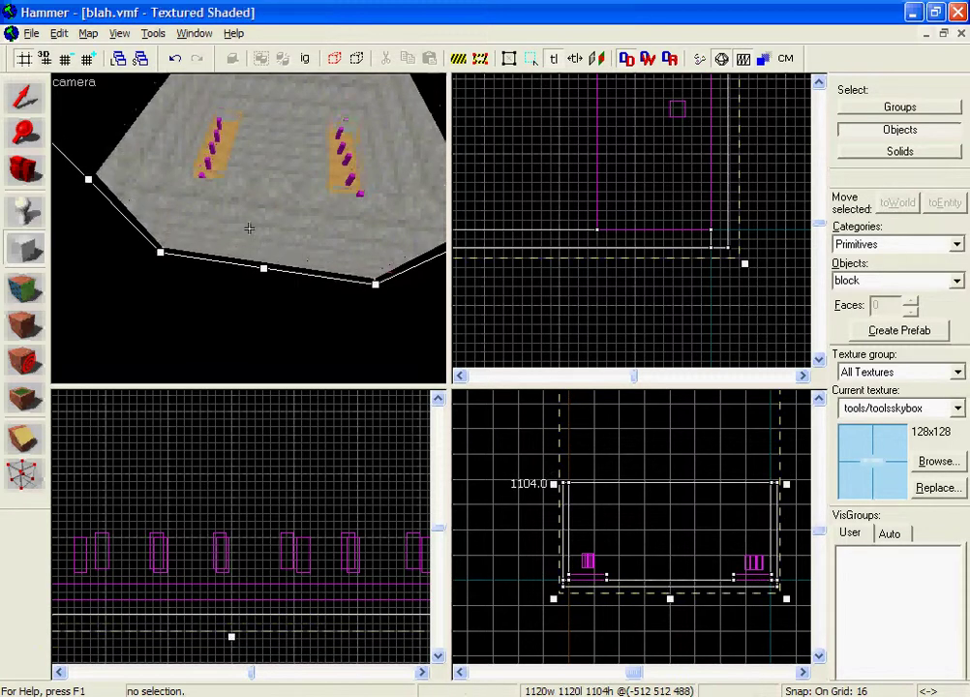
Step: Create the solid tools/toolsskybox block from the outline enclosing the room
{"action": "key", "text": "w"}
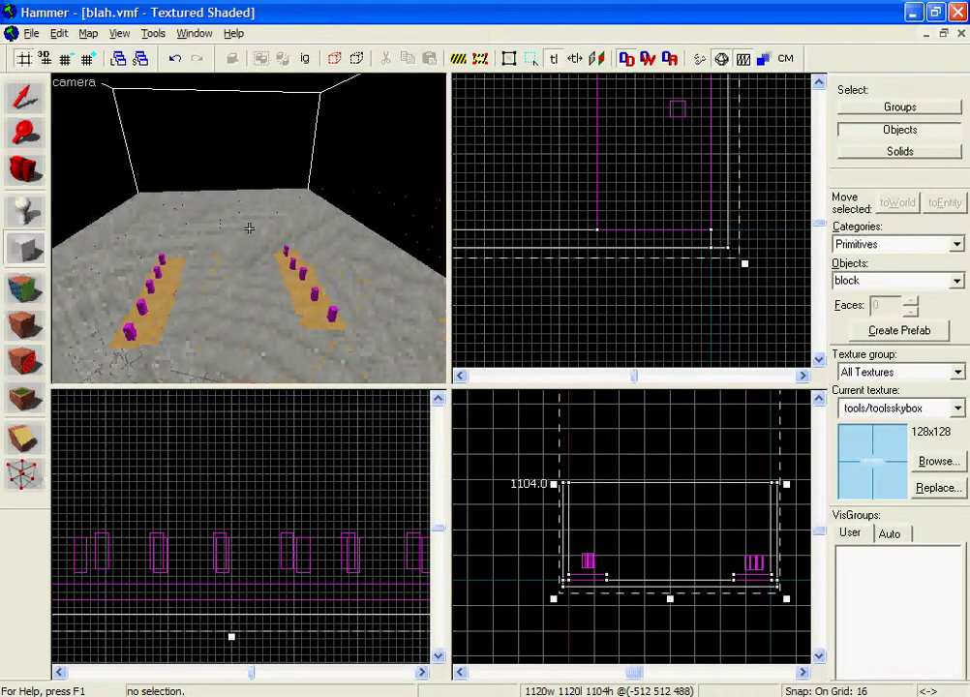
{"action": "right_click", "coordinate": [524, 200]}
{"action": "left_click", "coordinate": [528, 206]}
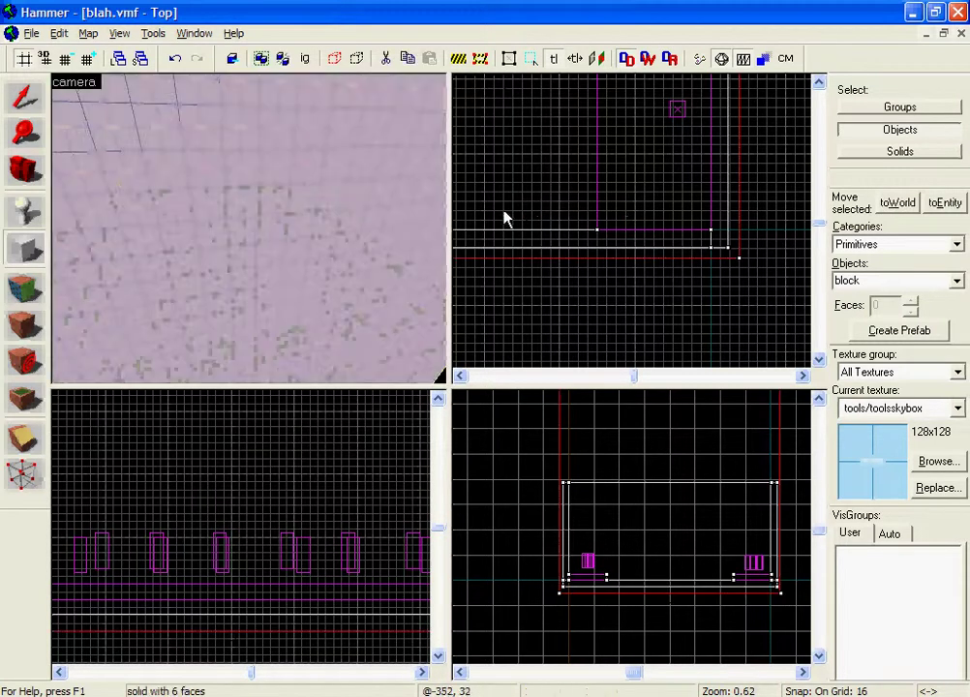
Step: Hollow the selected skybox block outward with a wall thickness of -30
{"action": "key", "text": "z"}
{"action": "key", "text": "s"}
{"action": "key", "text": "z"}
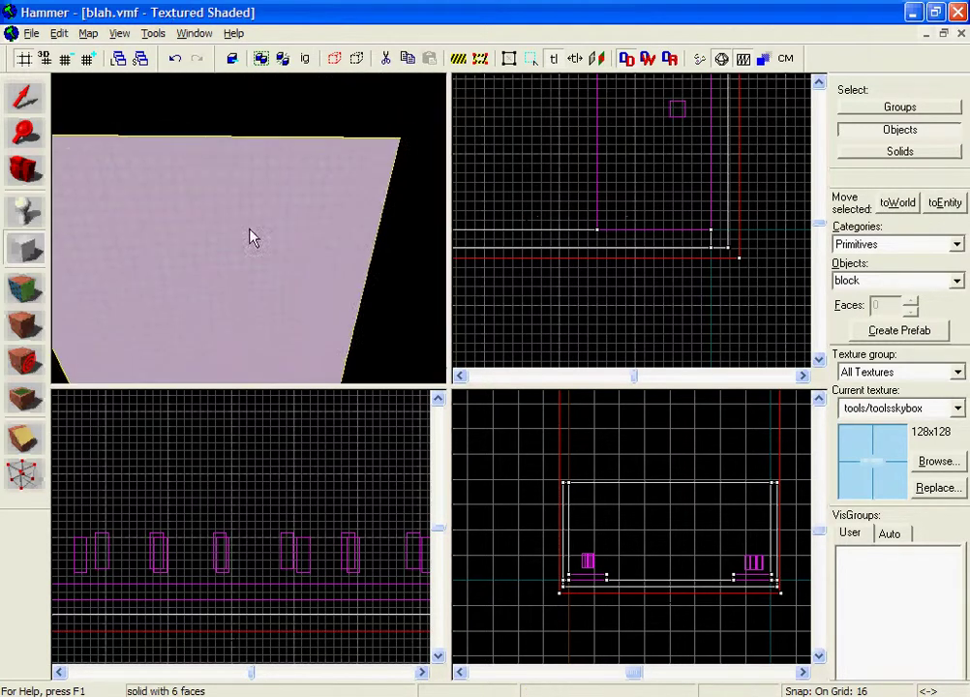
{"action": "left_click", "coordinate": [26, 101]}
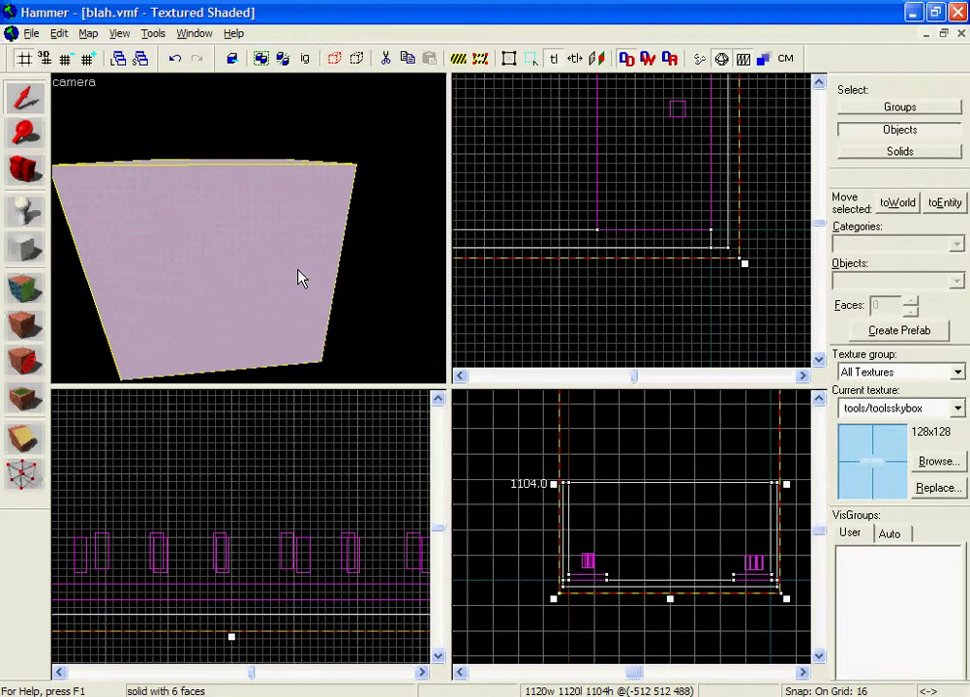
{"action": "key", "text": "z"}
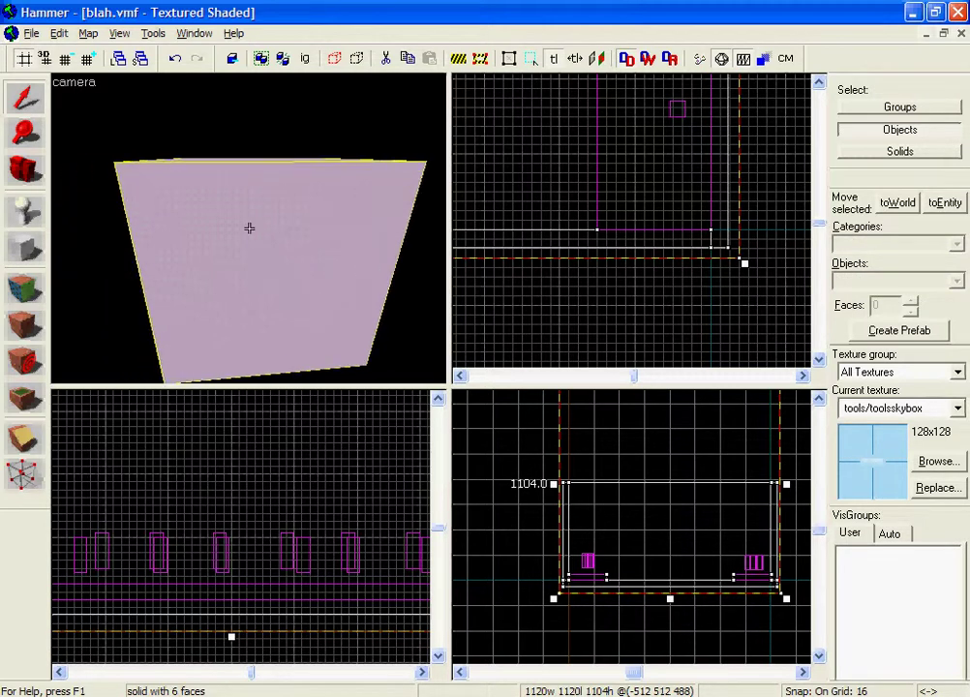
{"action": "key", "text": "s"}
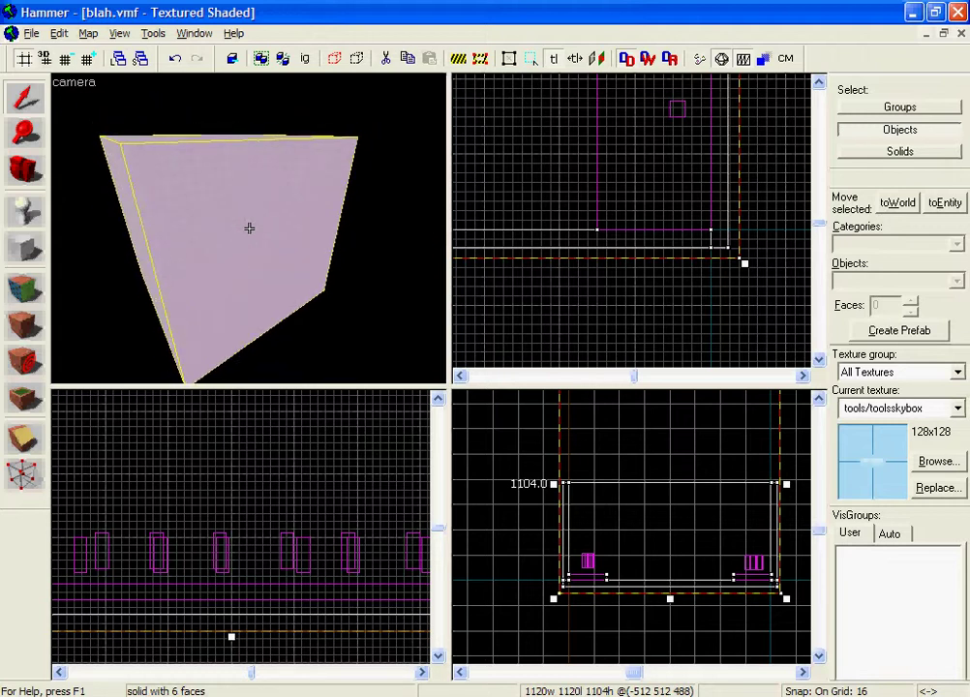
{"action": "key", "text": "w"}
{"action": "key", "text": "z"}
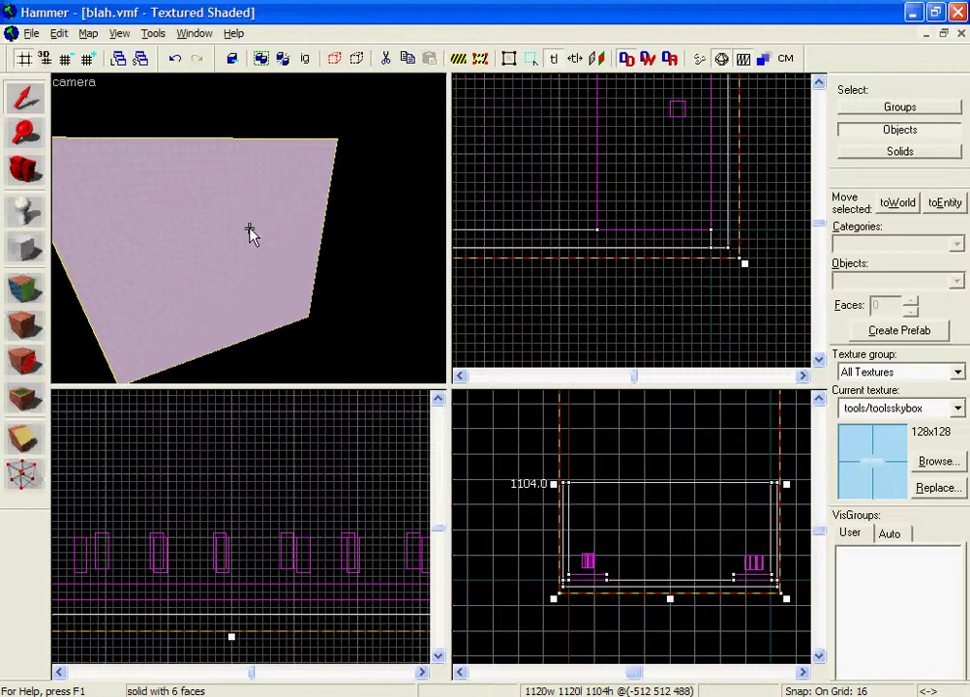
{"action": "key", "text": "ctrl+h"}
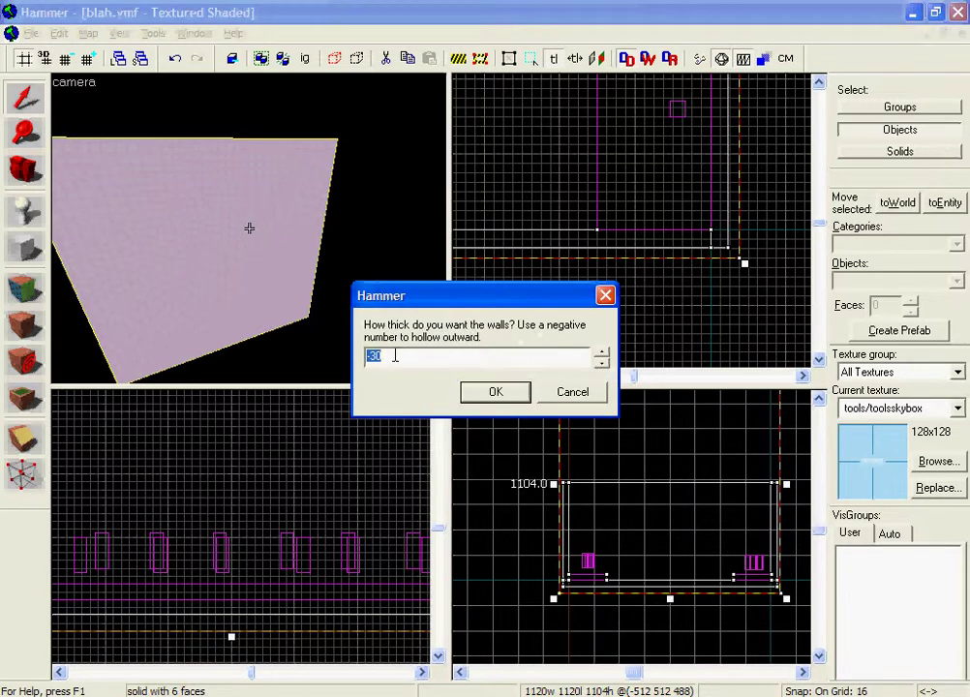
{"action": "left_click", "coordinate": [496, 392]}
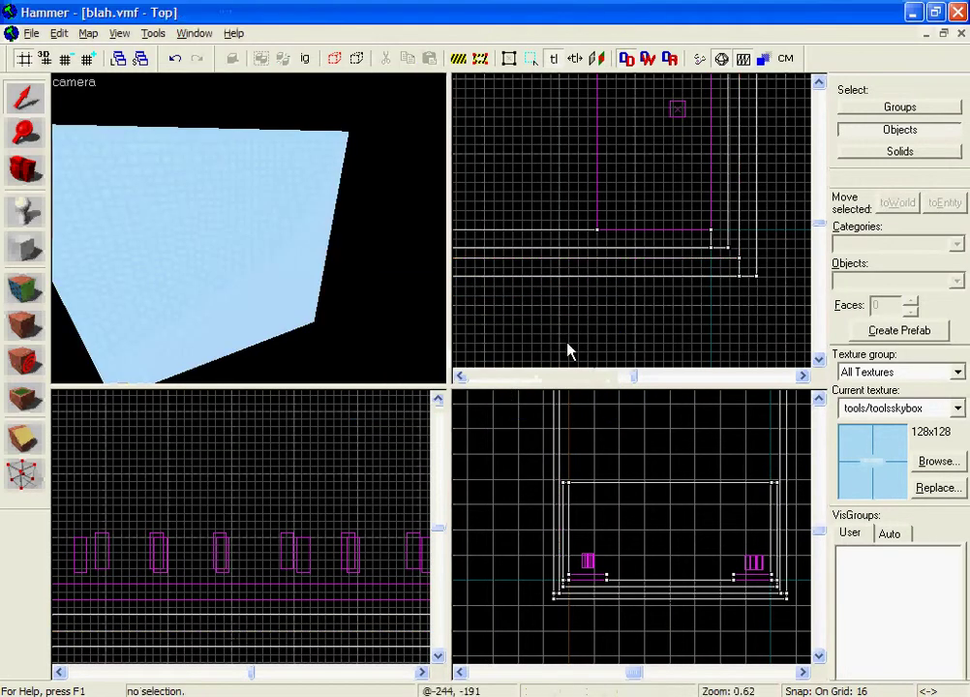
Step: Examine the skybox, walls, buy zones and player spawns from inside the room in the camera view
{"action": "key", "text": "w"}
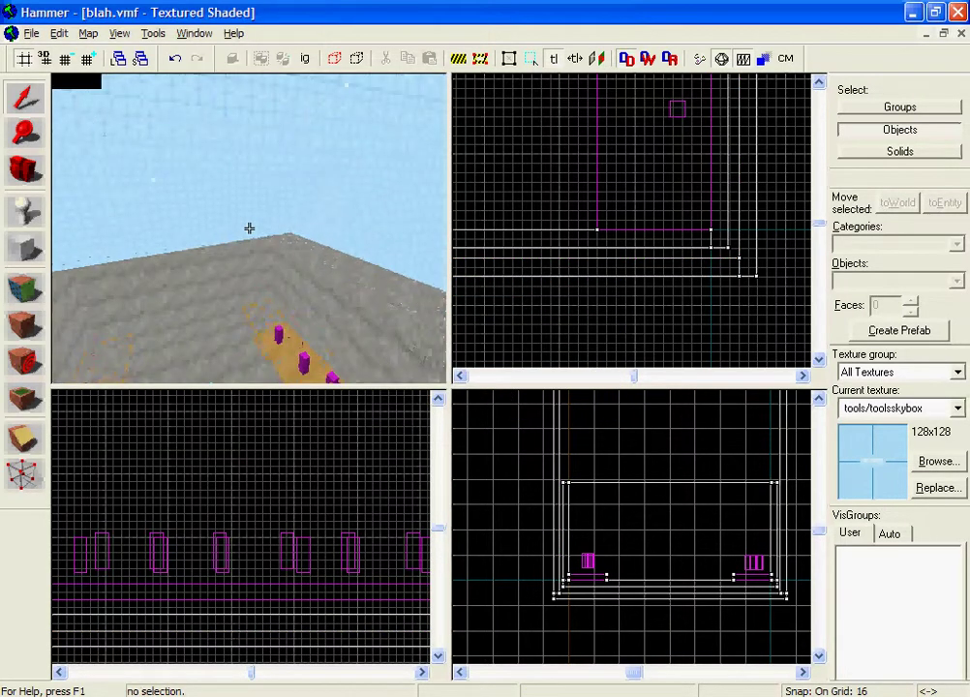
{"action": "key", "text": "Up"}
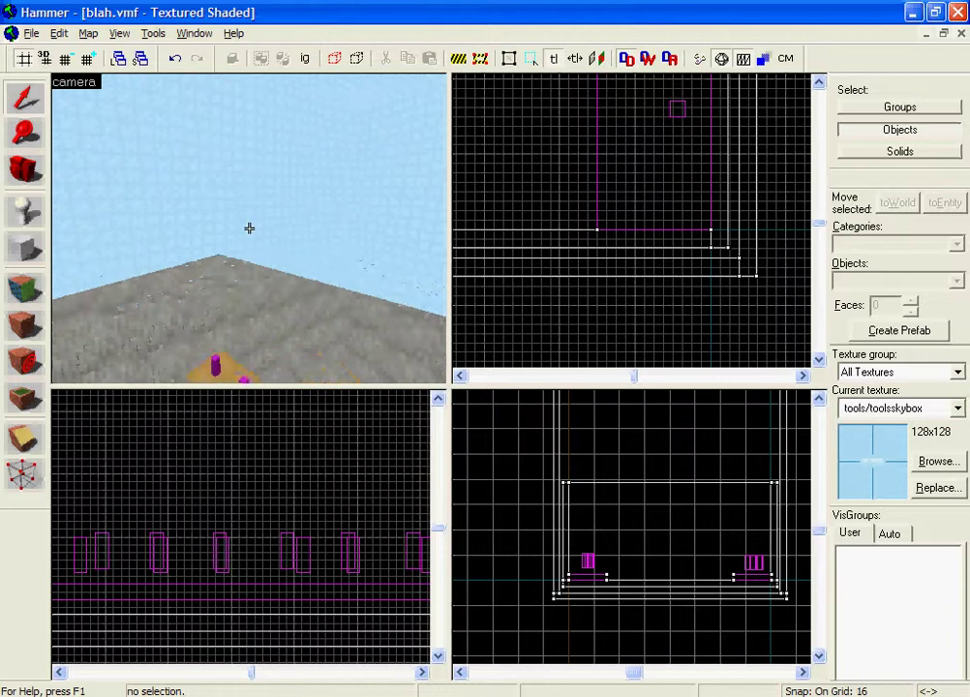
{"action": "key", "text": "w"}
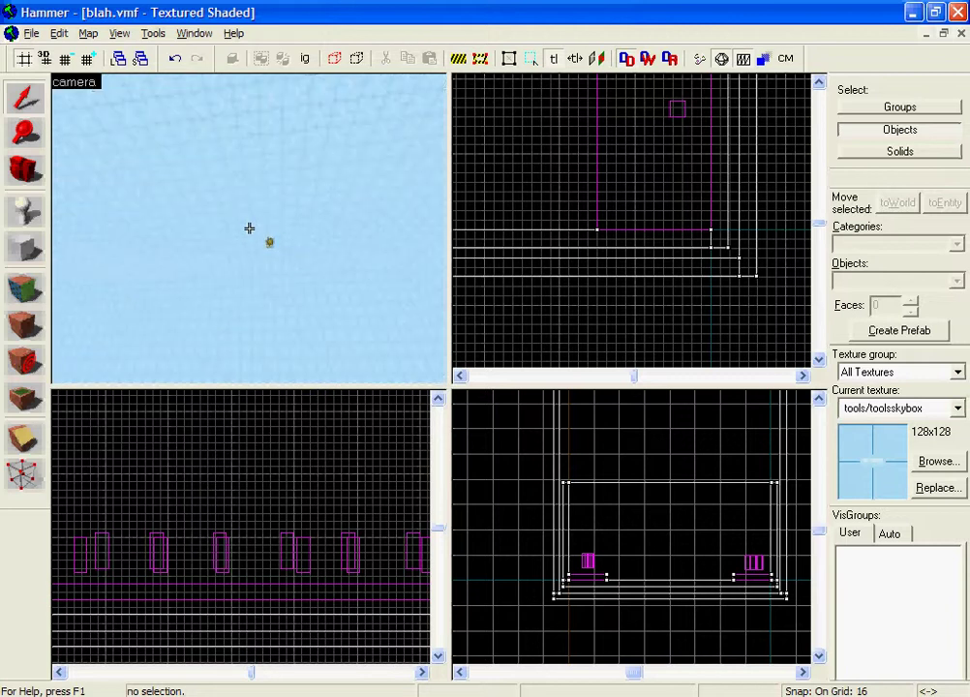
{"action": "key", "text": "Down"}
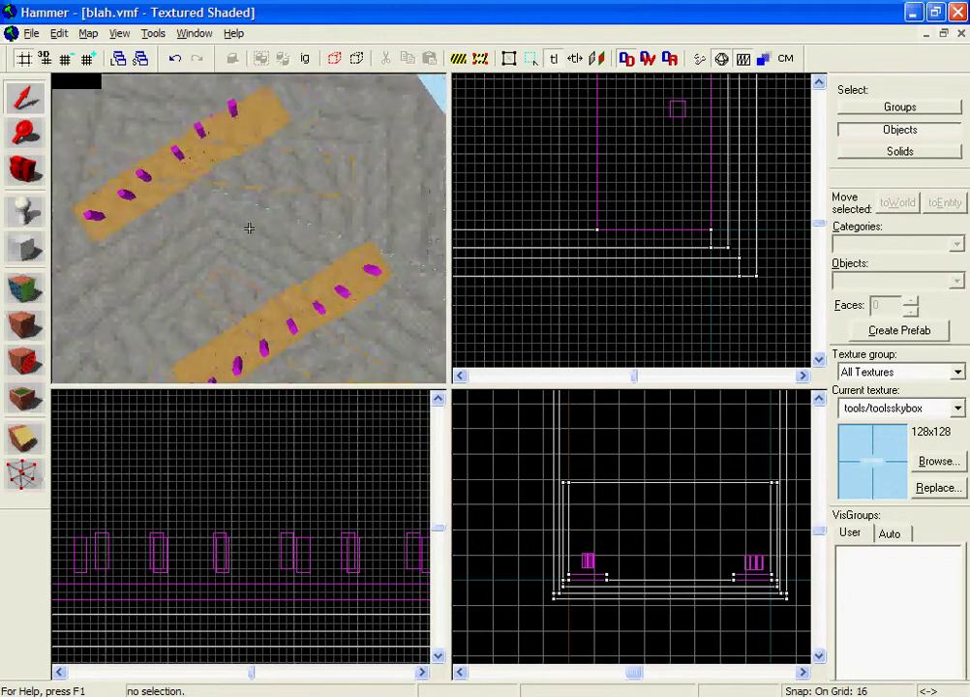
{"action": "key", "text": "Right"}
{"action": "key", "text": "Up"}
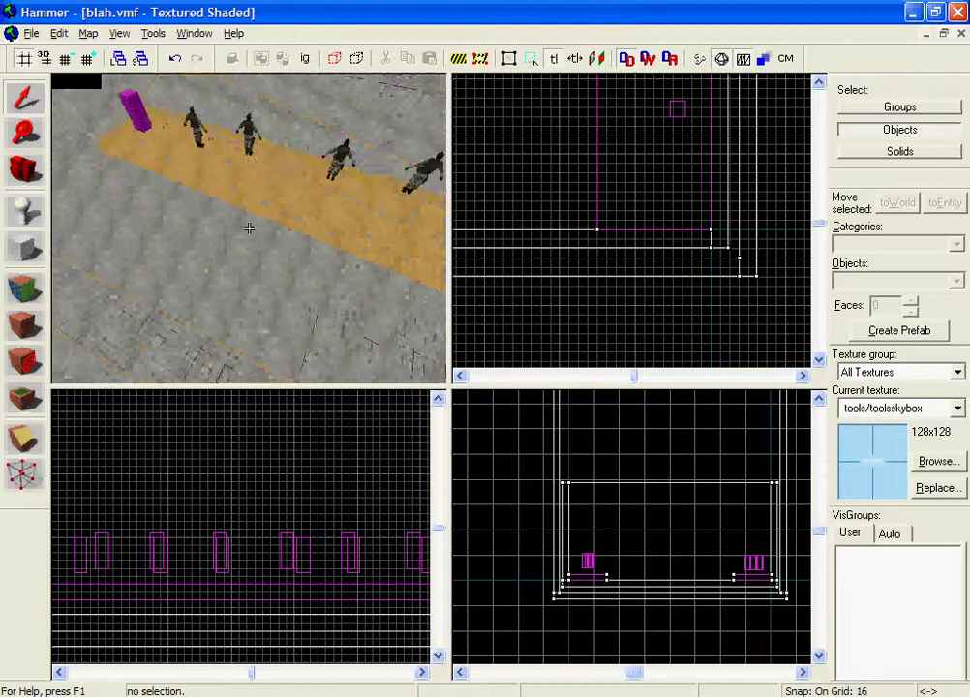
{"action": "key", "text": "d"}
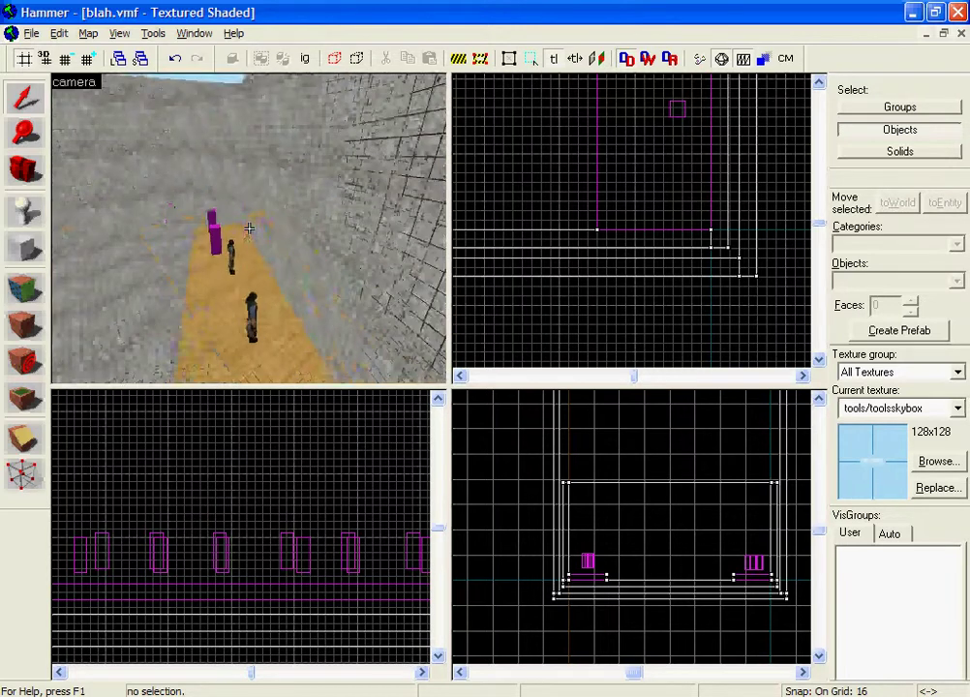
{"action": "key", "text": "Right"}
{"action": "key", "text": "Left"}
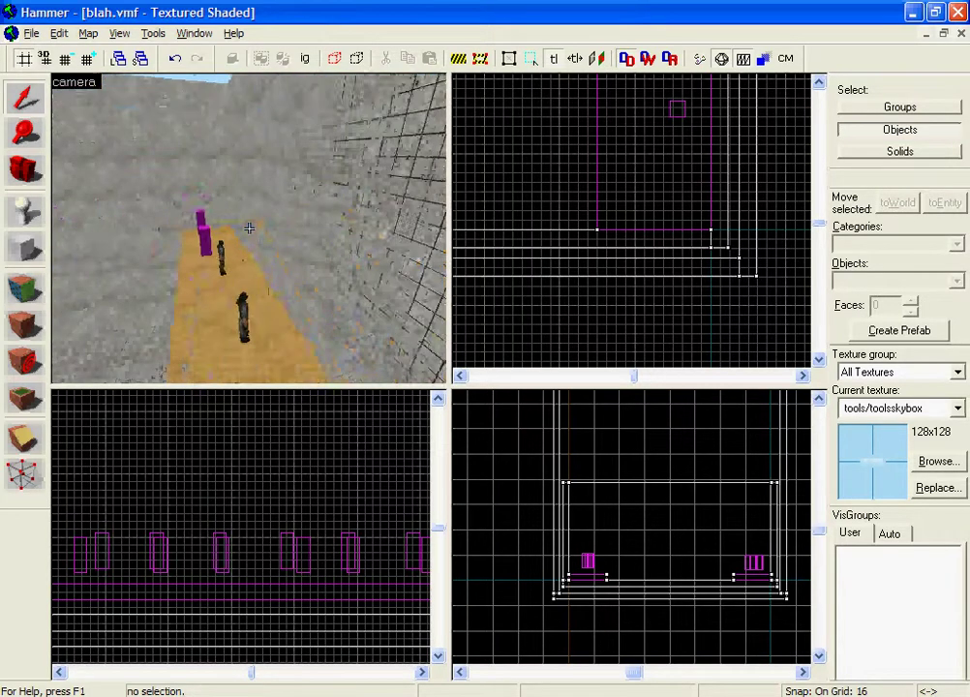
{"action": "key", "text": "Down"}
{"action": "key", "text": "Up"}
{"action": "key", "text": "Right"}
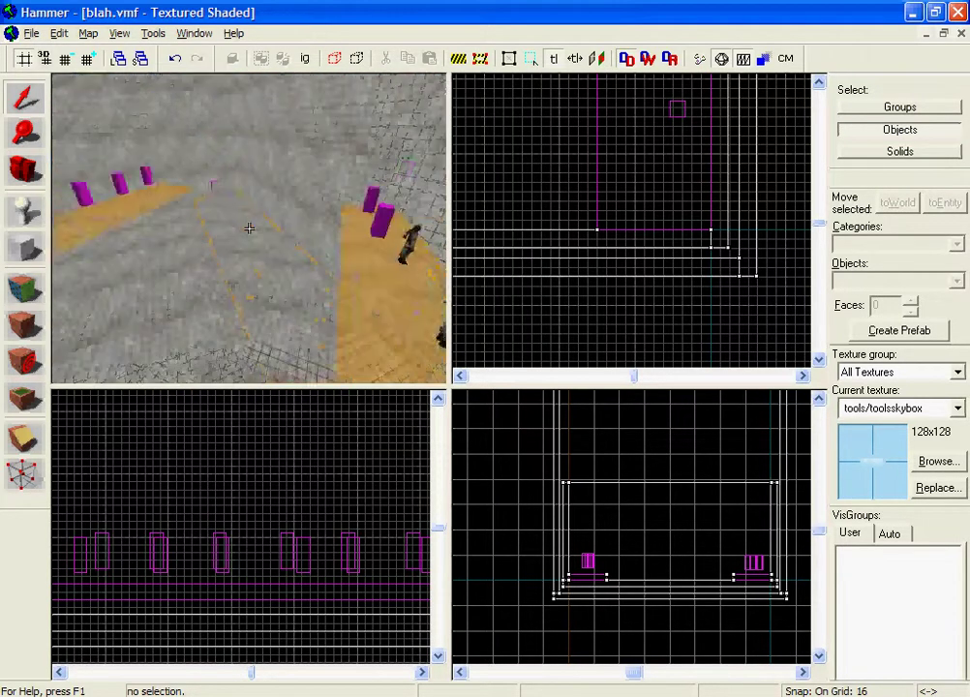
{"action": "key", "text": "Left"}
{"action": "key", "text": "Up"}
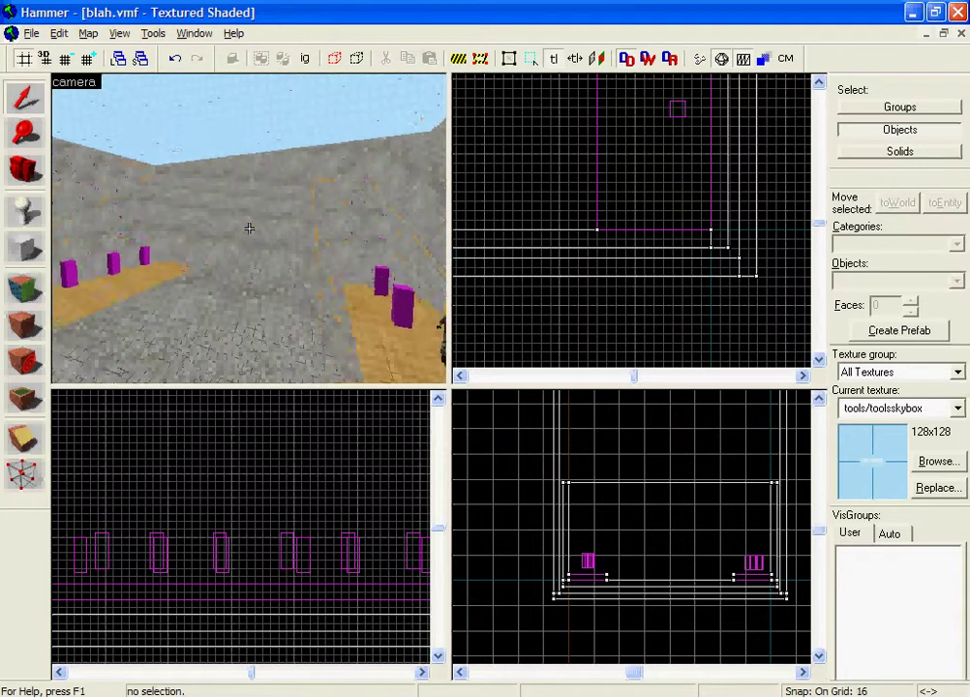
{"action": "key", "text": "Left"}
{"action": "key", "text": "Down"}
{"action": "key", "text": "Left"}
{"action": "key", "text": "Right"}
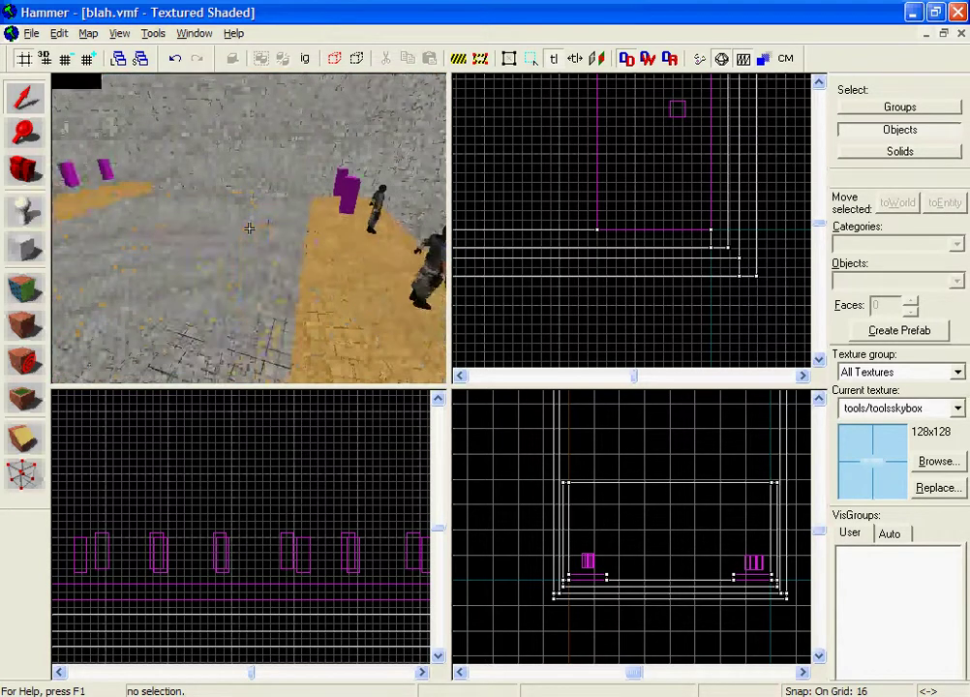
{"action": "key", "text": "w"}
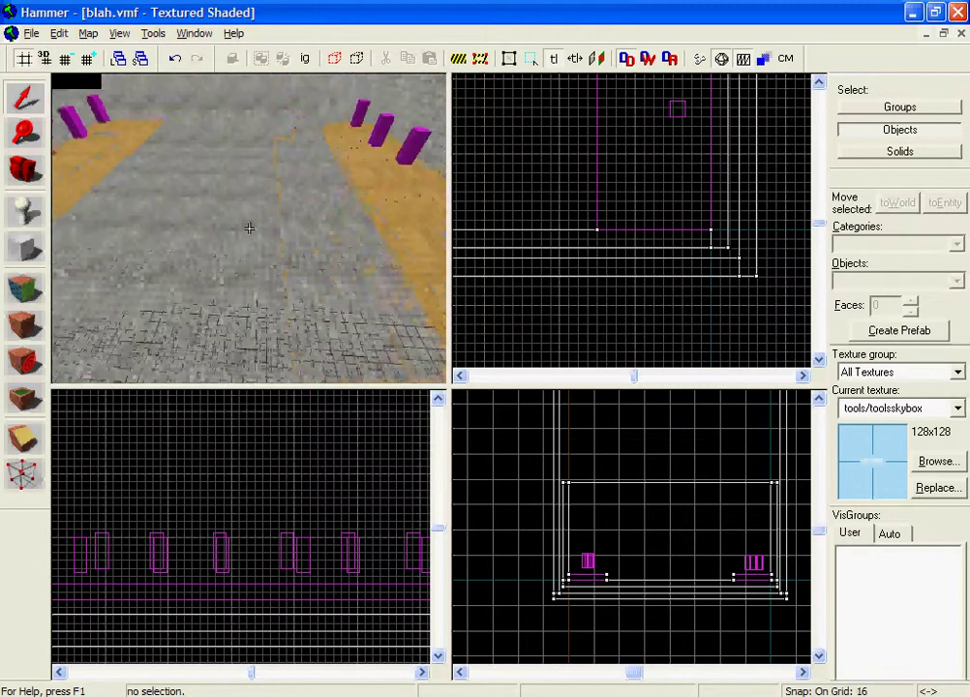
{"action": "key", "text": "Right"}
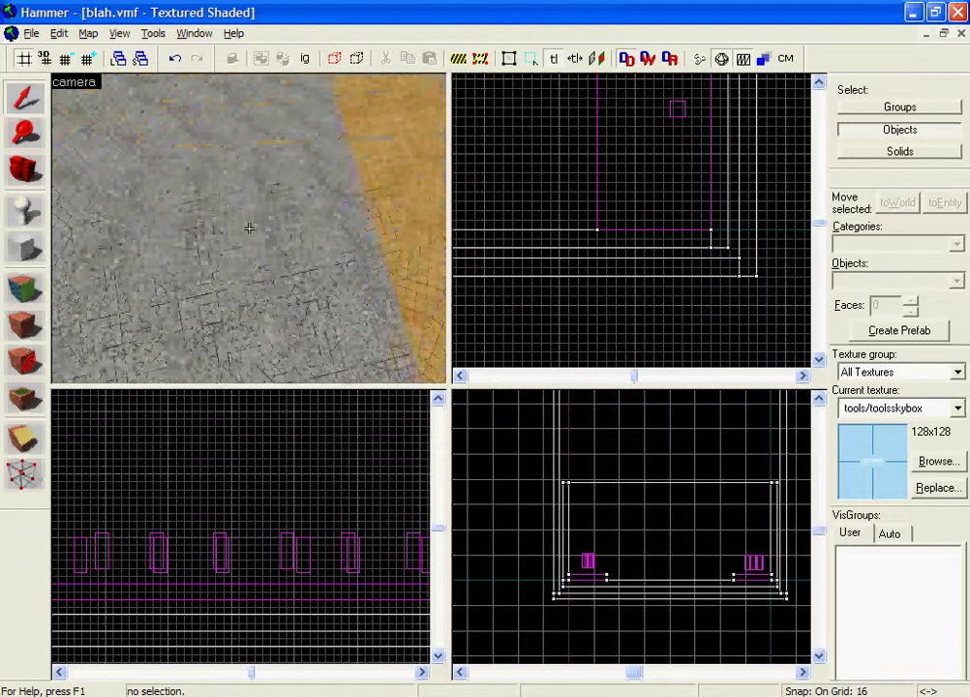
{"action": "key", "text": "Left"}
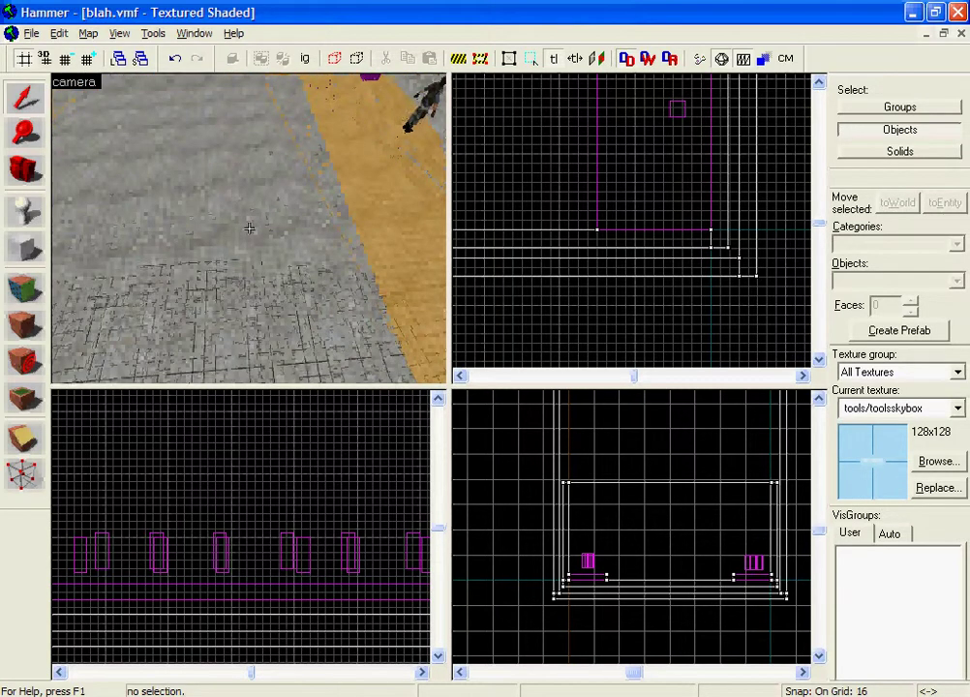
{"action": "key", "text": "Down"}
{"action": "key", "text": "Left"}
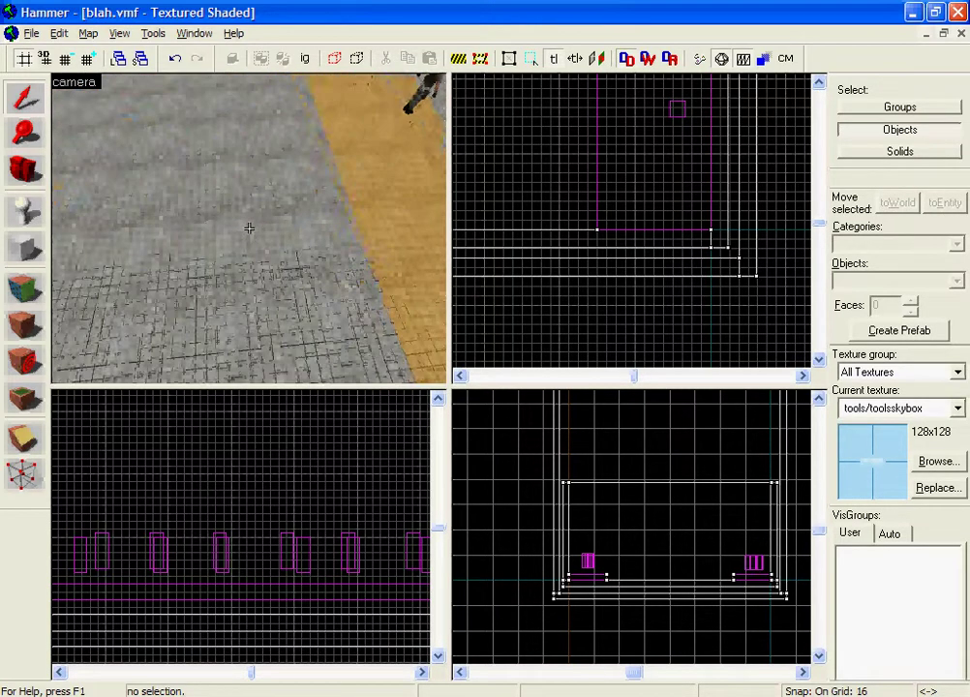
{"action": "key", "text": "Up"}
{"action": "key", "text": "z"}
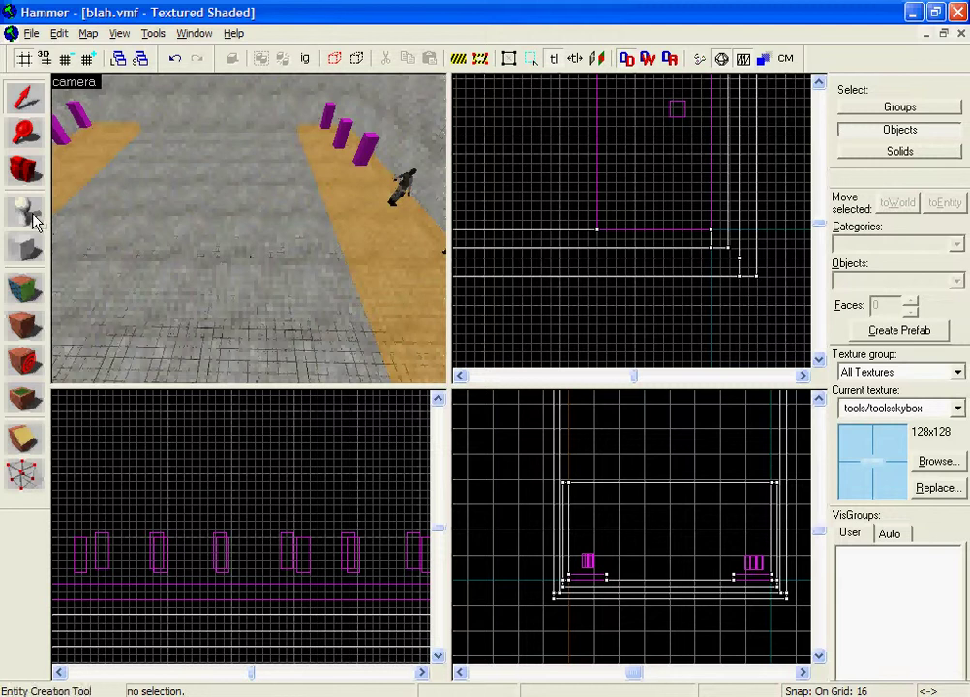
Step: Activate the Entity tool and choose weapon_awp as the entity to place
{"action": "left_click", "coordinate": [30, 216]}
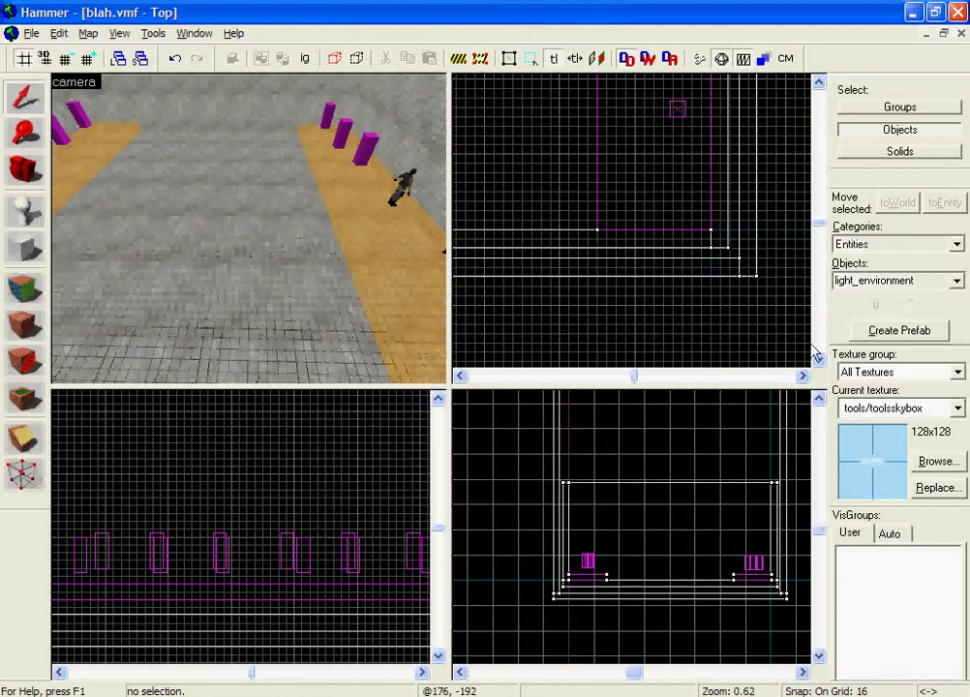
{"action": "left_click", "coordinate": [940, 278]}
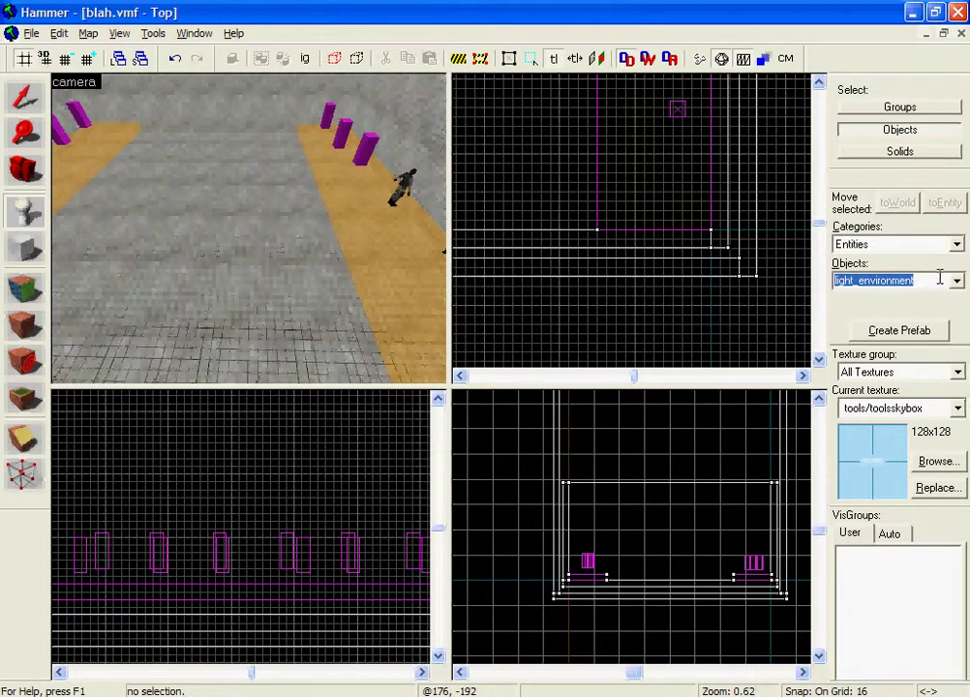
{"action": "type", "text": "weapon_ak47"}
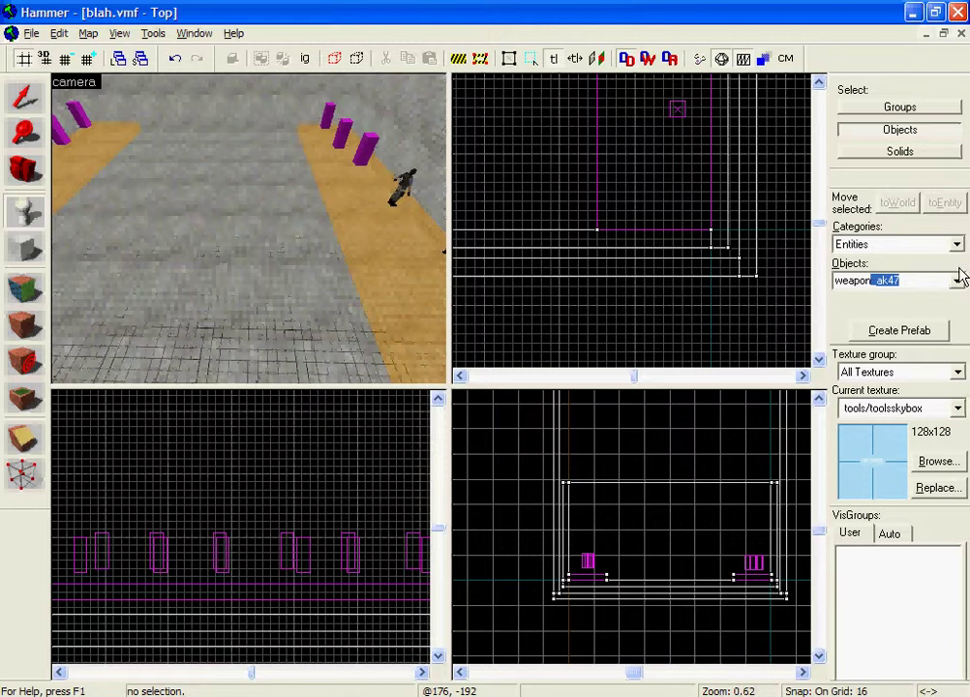
{"action": "left_click", "coordinate": [957, 279]}
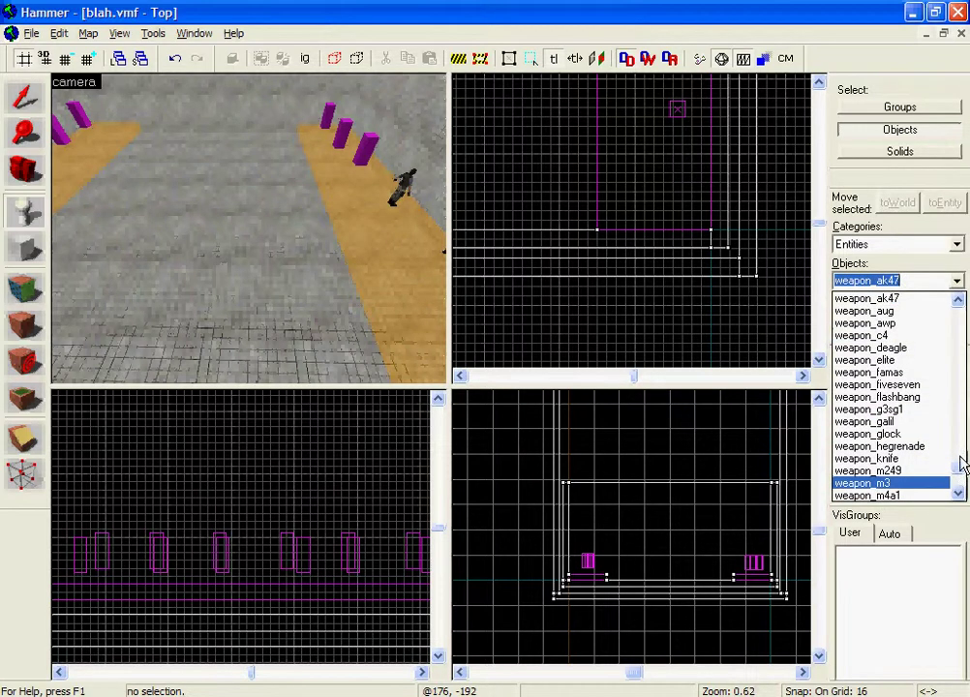
{"action": "left_click", "coordinate": [916, 325]}
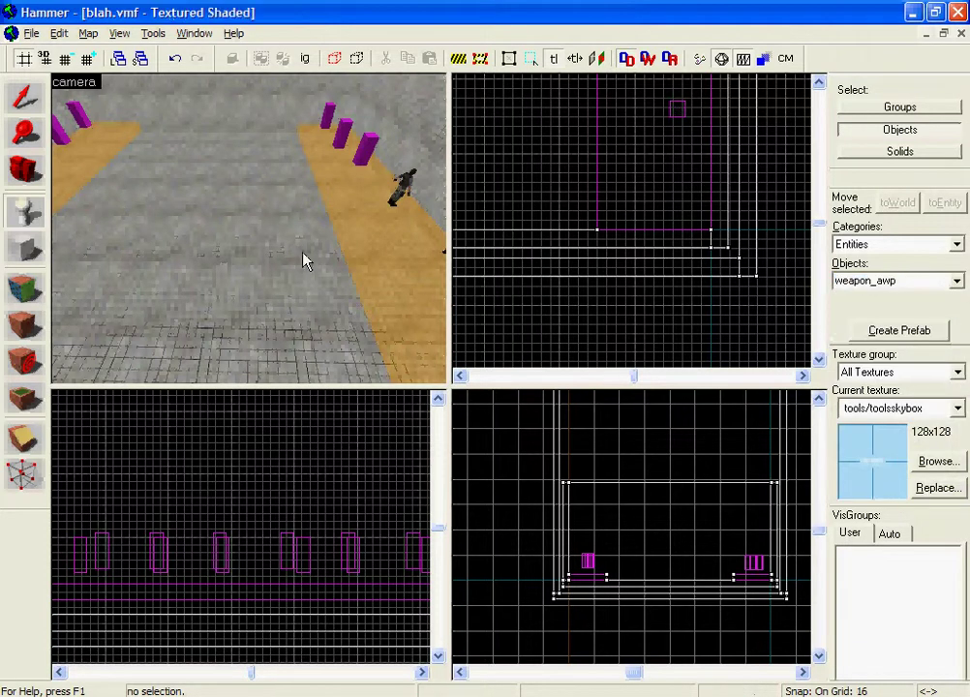
Step: Place a weapon_awp entity on the room floor in the open area between the two buy zones
{"action": "left_click_drag", "start_coordinate": [305, 259], "coordinate": [249, 227]}
{"action": "key", "text": "w"}
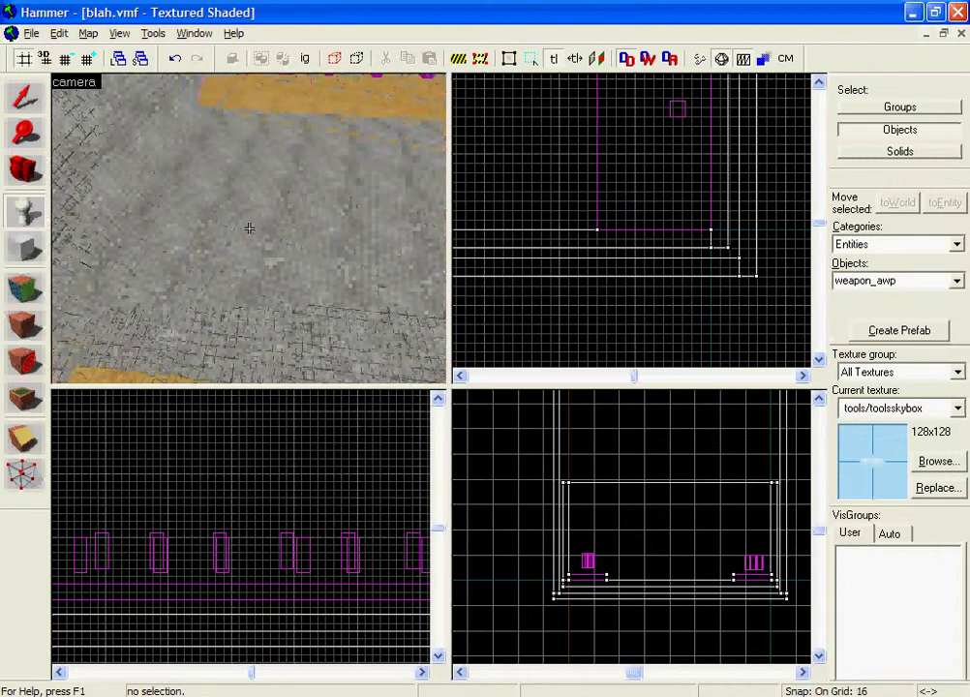
{"action": "key", "text": "s"}
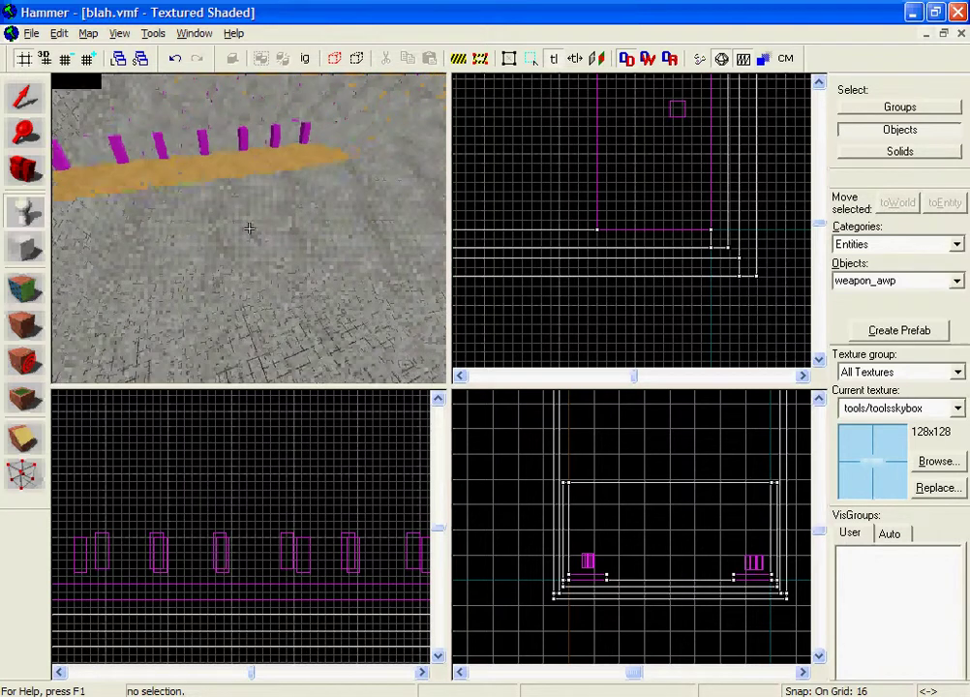
{"action": "key", "text": "z"}
{"action": "left_click", "coordinate": [247, 249]}
Step: Raise the weapon_awp off the floor with the Selection tool, to about -497 517 49
{"action": "left_click", "coordinate": [25, 99]}
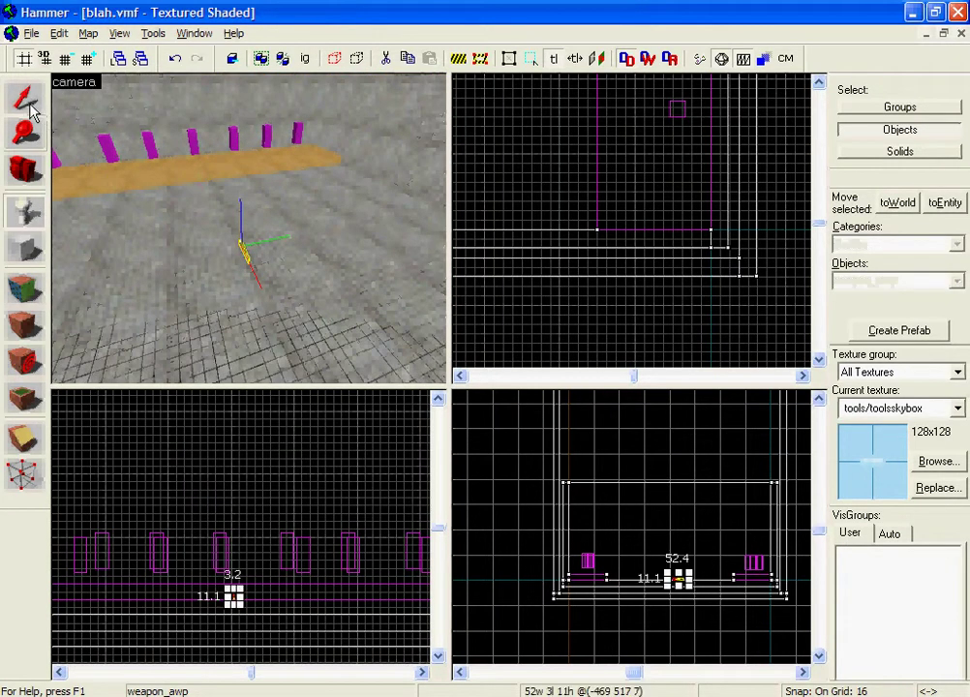
{"action": "scroll", "coordinate": [663, 591], "scroll_direction": "up", "scroll_amount": 6}
{"action": "left_click_drag", "start_coordinate": [694, 599], "coordinate": [669, 541]}
{"action": "scroll", "coordinate": [697, 587], "scroll_direction": "up", "scroll_amount": 3}
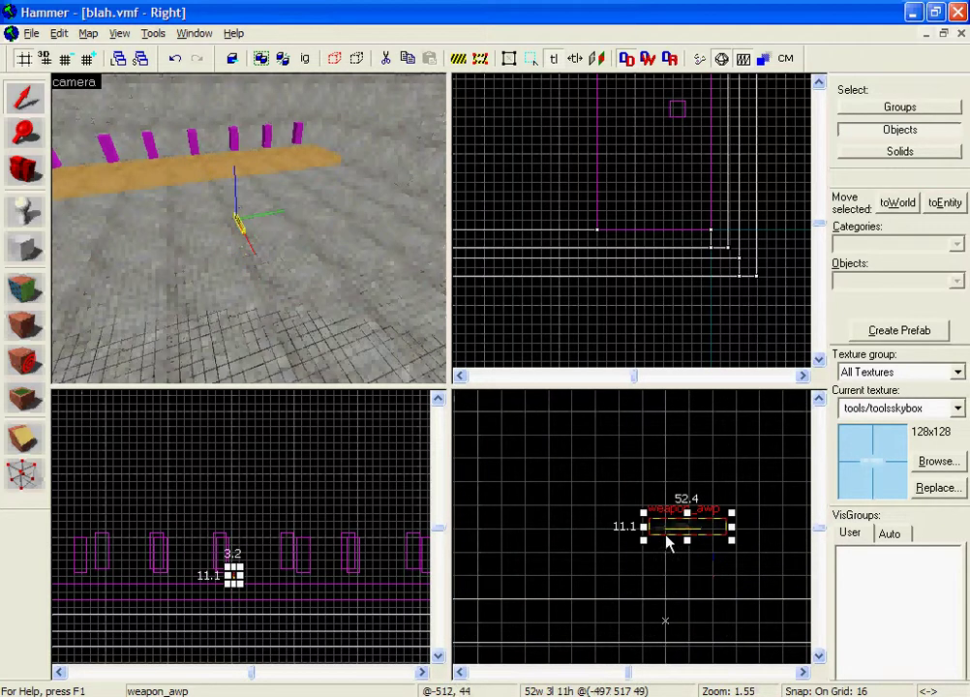
{"action": "scroll", "coordinate": [249, 228], "scroll_direction": "up", "scroll_amount": 2}
Step: Examine the raised weapon_awp model up close in the camera view
{"action": "key", "text": "a"}
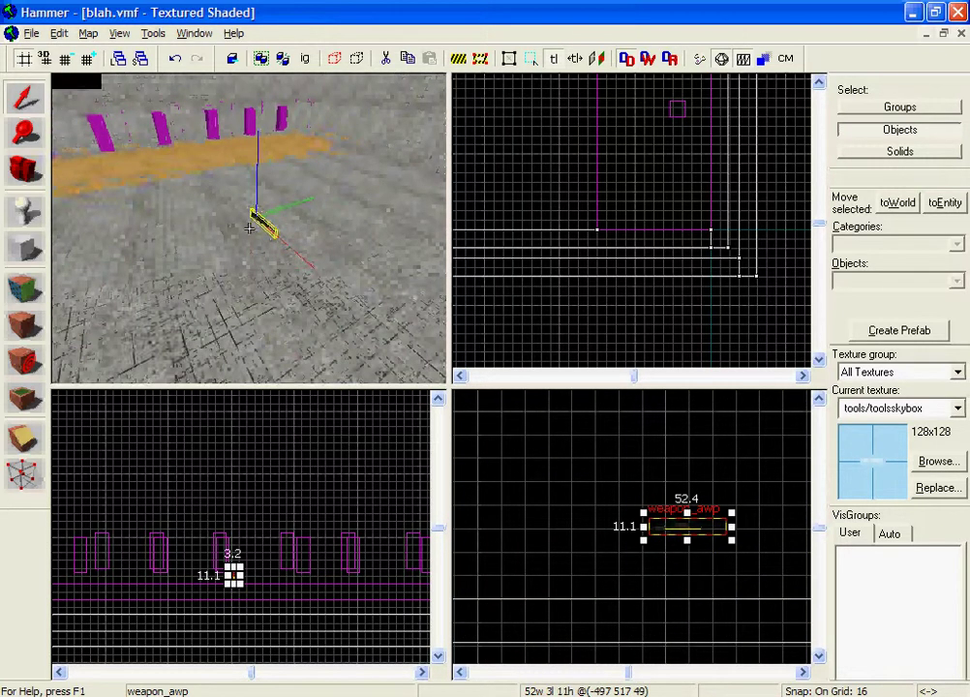
{"action": "key", "text": "a"}
{"action": "key", "text": "w"}
{"action": "key", "text": "w"}
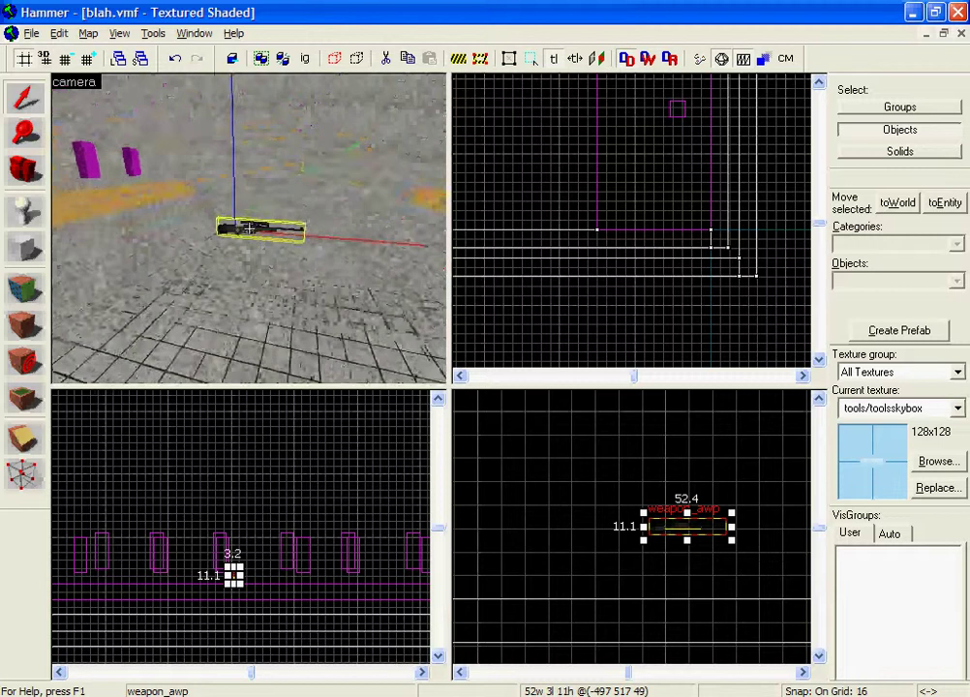
{"action": "key", "text": "w"}
{"action": "key", "text": "s"}
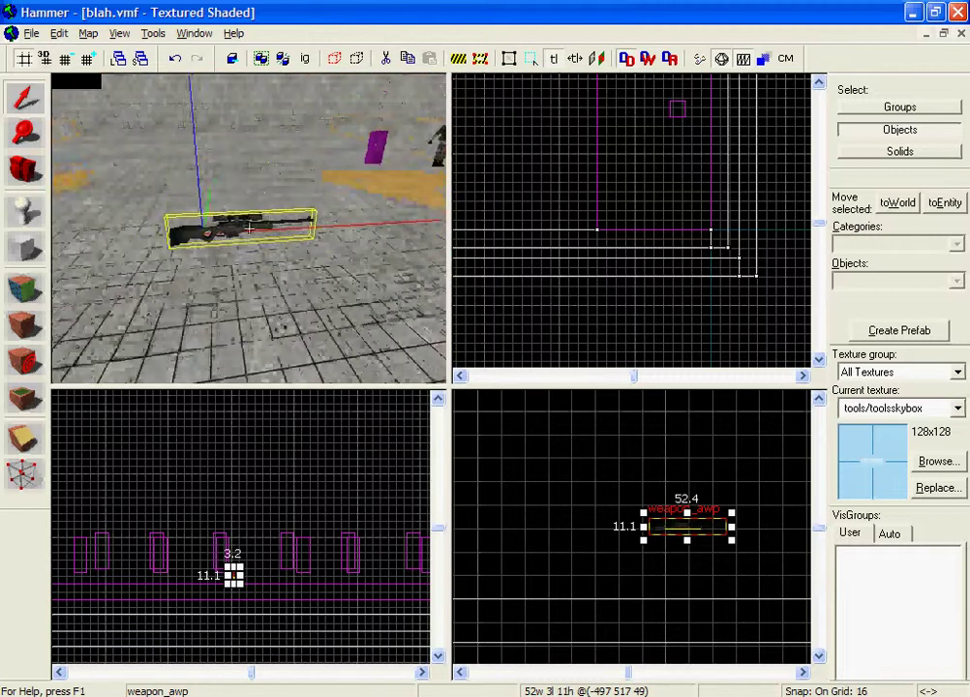
{"action": "key", "text": "w"}
{"action": "key", "text": "s"}
{"action": "key", "text": "z"}
{"action": "key", "text": "s"}
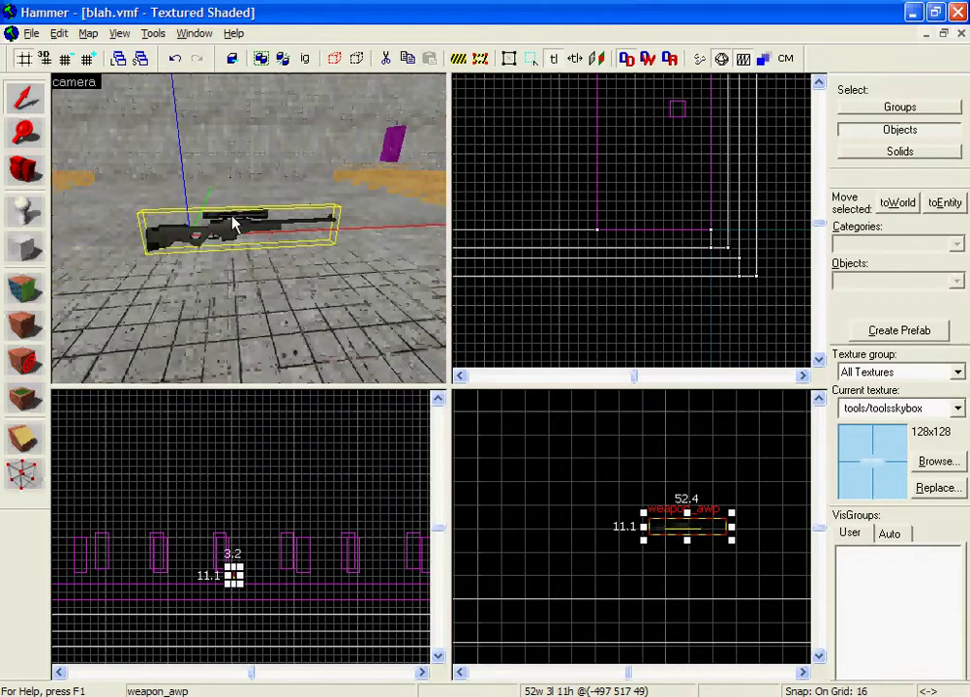
Step: Turn off SmartEdit in the weapon_awp's properties and add the keyvalue ammo with value 30, applying it
{"action": "key", "text": "alt+Return"}
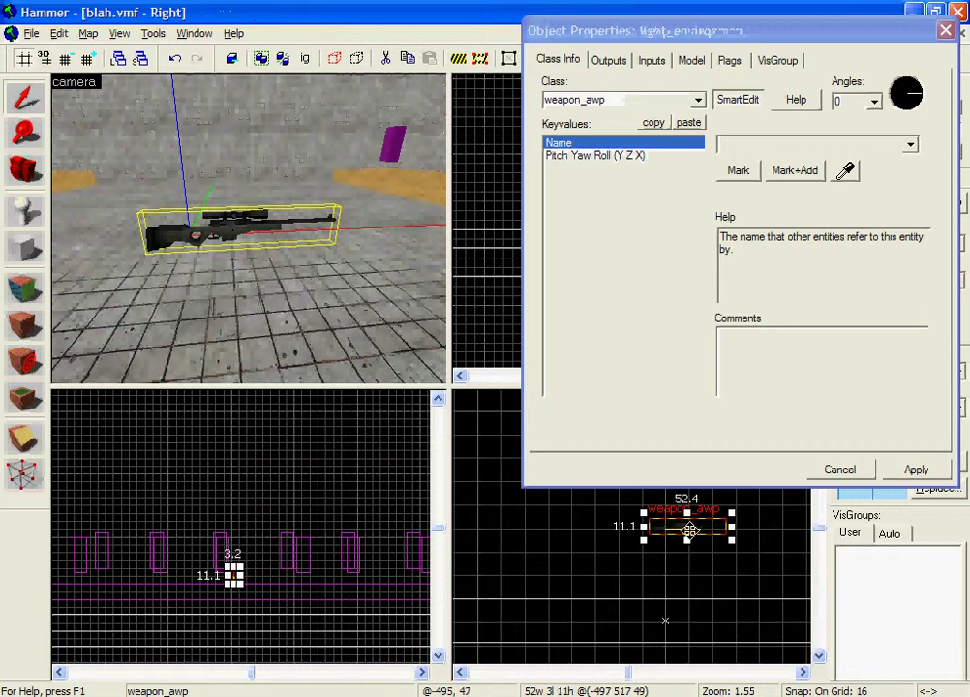
{"action": "left_click_drag", "start_coordinate": [664, 31], "coordinate": [649, 113]}
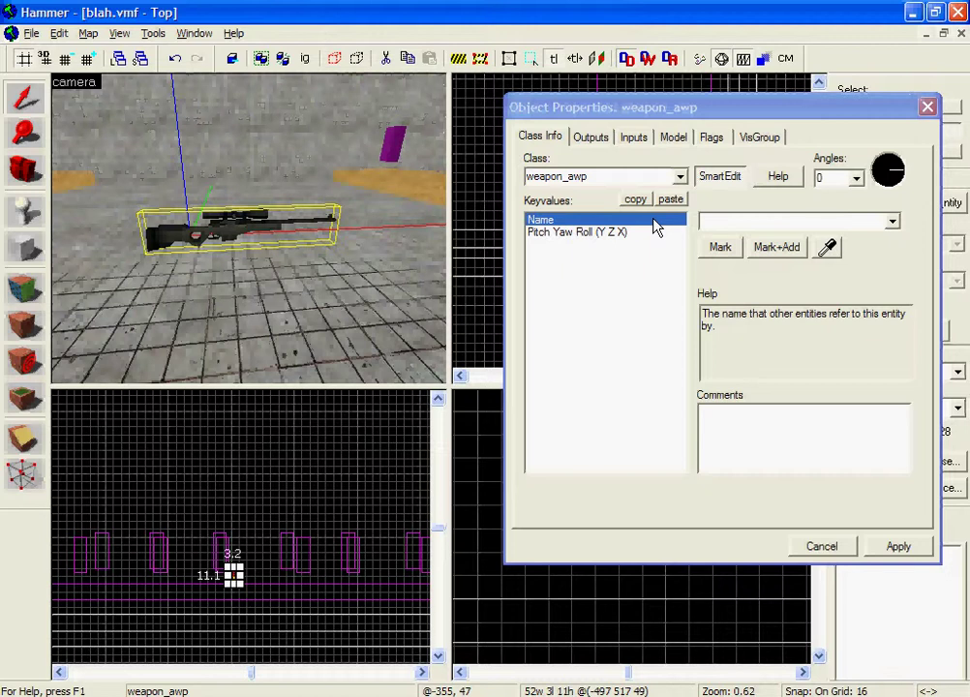
{"action": "left_click", "coordinate": [734, 180]}
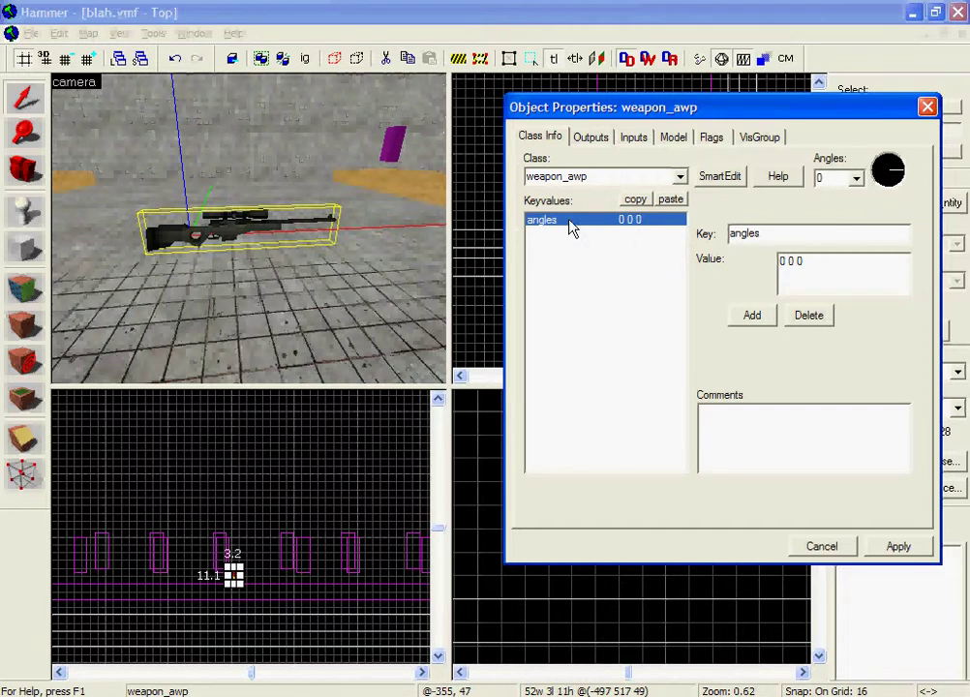
{"action": "left_click", "coordinate": [751, 316]}
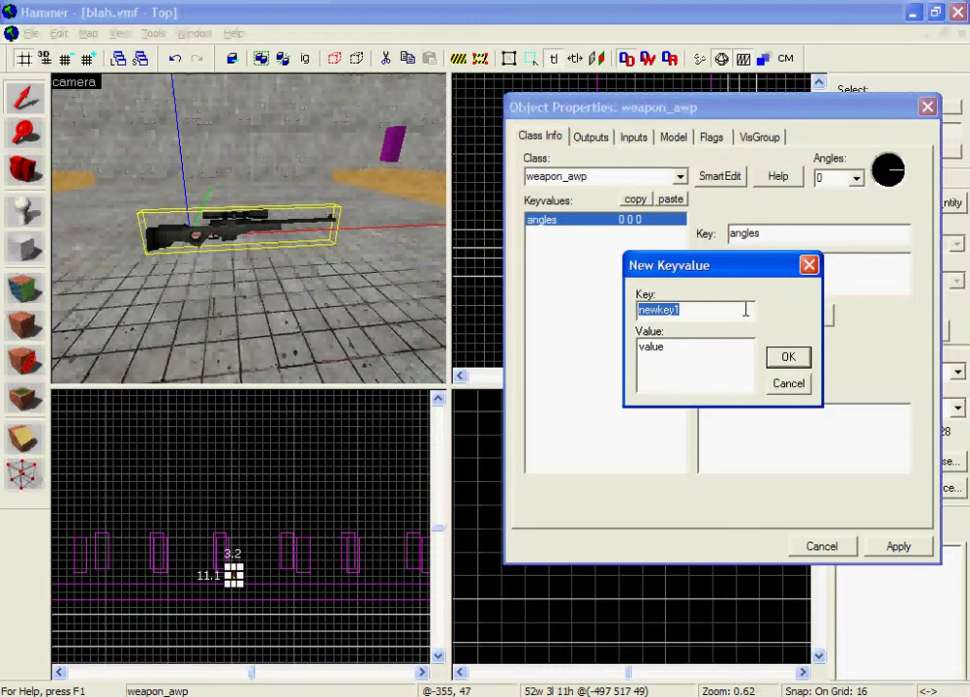
{"action": "type", "text": "ammo"}
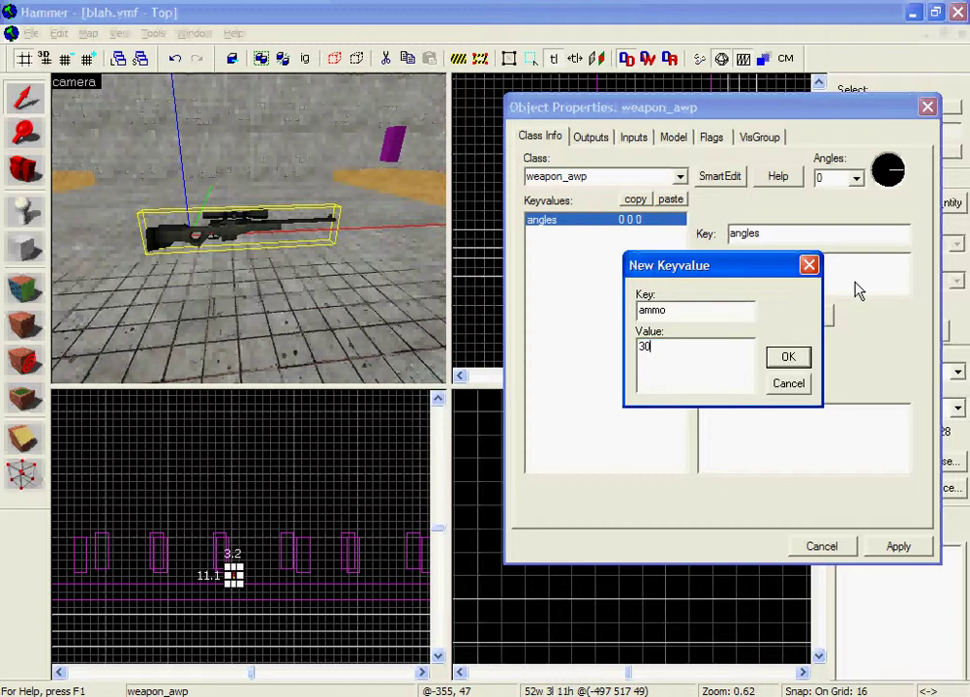
{"action": "left_click", "coordinate": [788, 359]}
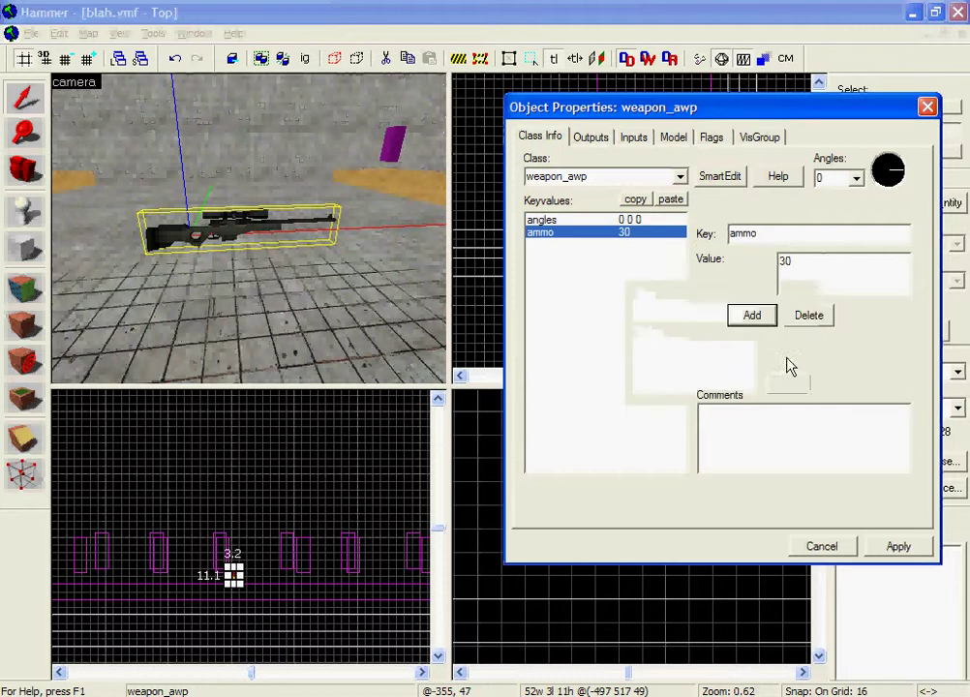
{"action": "left_click", "coordinate": [918, 548]}
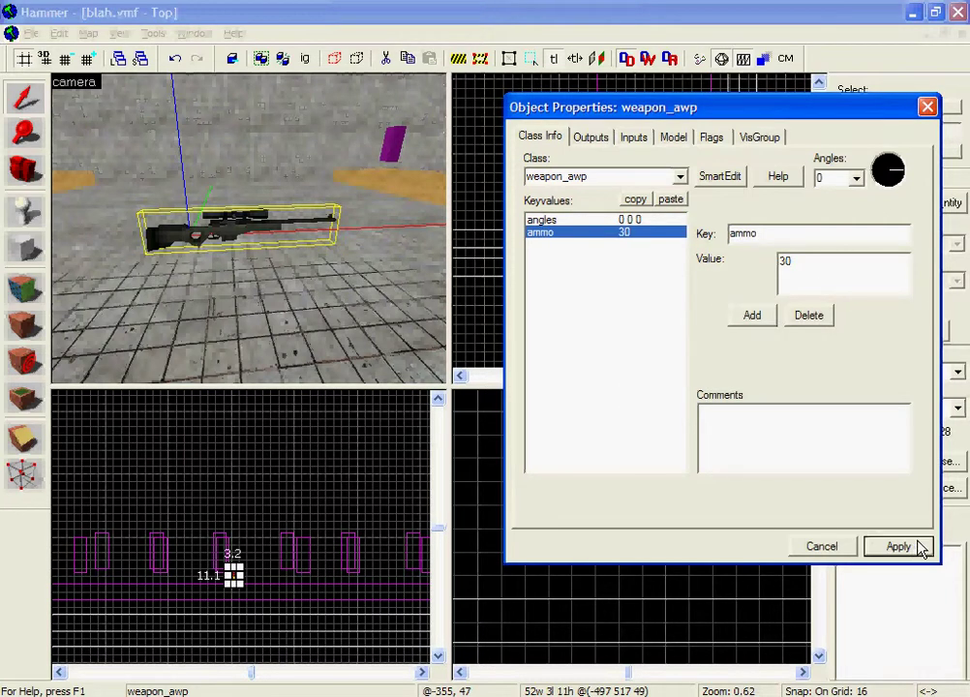
Step: Turn SmartEdit back on in the weapon_awp's properties, then close them and deselect the weapon
{"action": "left_click", "coordinate": [191, 211]}
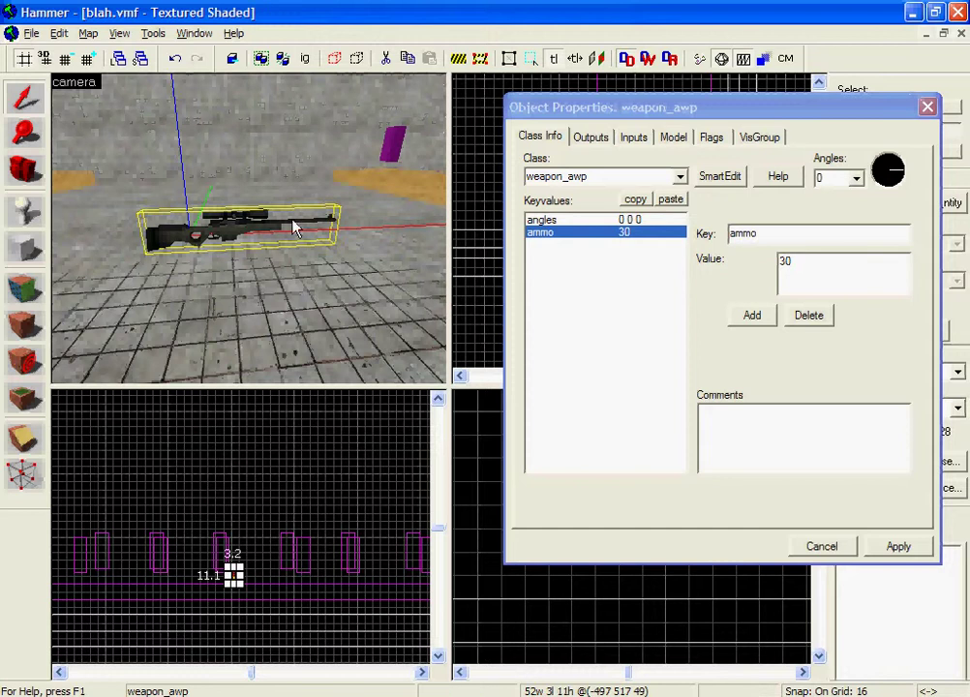
{"action": "left_click", "coordinate": [719, 179]}
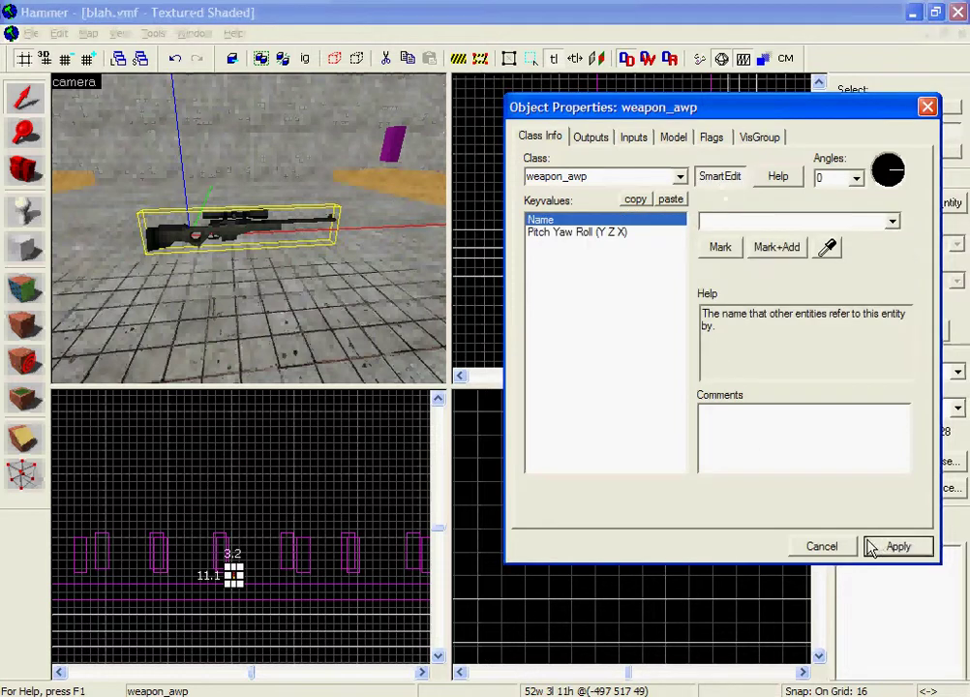
{"action": "left_click", "coordinate": [832, 547]}
{"action": "left_click", "coordinate": [628, 513]}
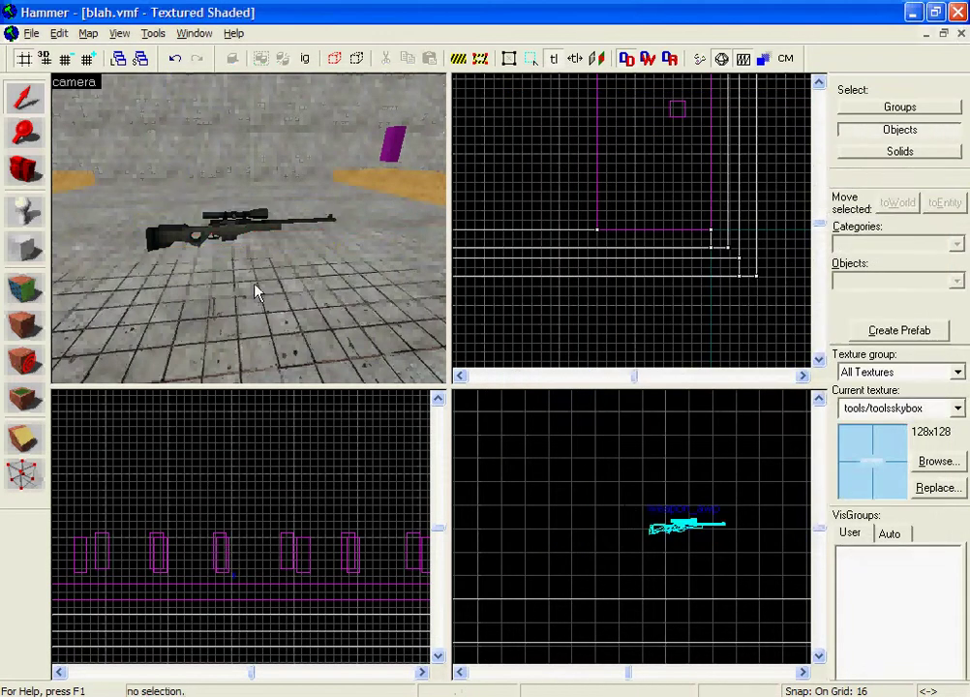
Step: Select the weapon_awp and run the map problem check, keeping the report clear of the camera view
{"action": "key", "text": "z"}
{"action": "key", "text": "s"}
{"action": "key", "text": "w"}
{"action": "key", "text": "w"}
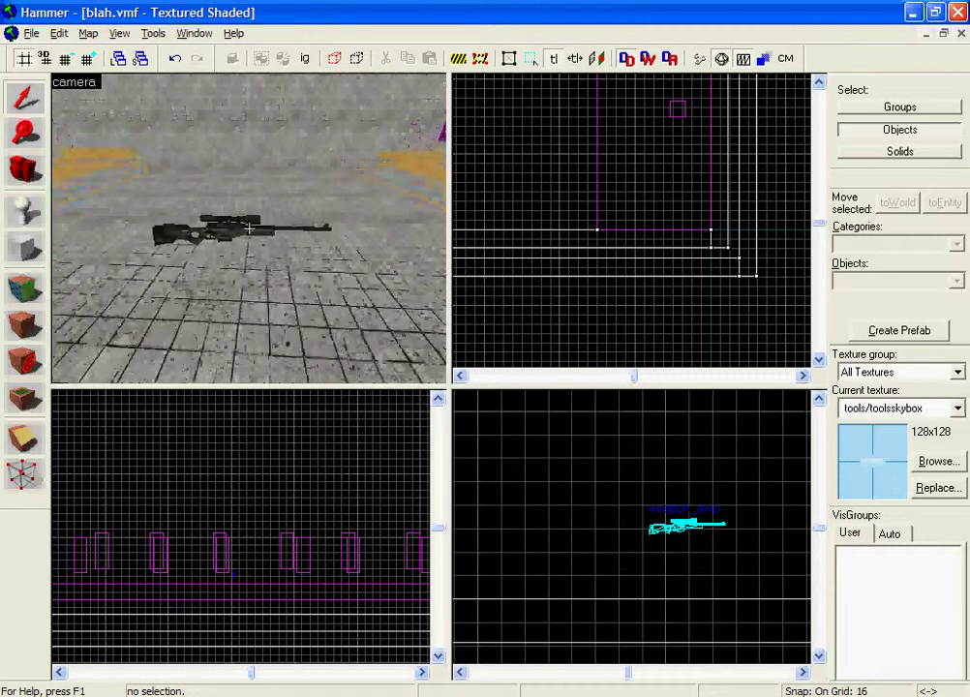
{"action": "key", "text": "w"}
{"action": "key", "text": "s"}
{"action": "key", "text": "z"}
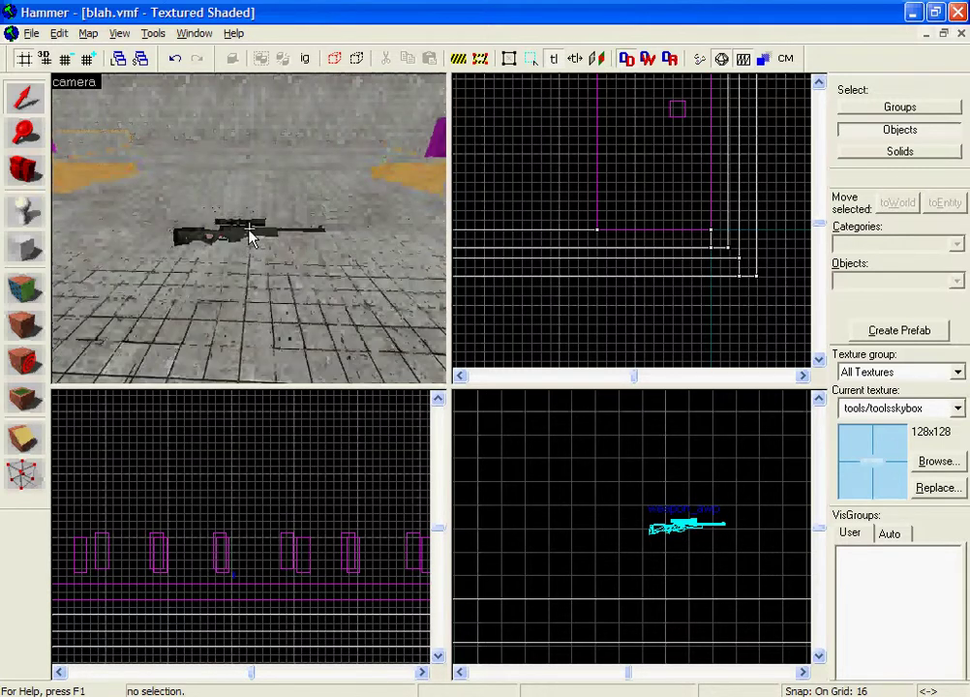
{"action": "left_click", "coordinate": [248, 230]}
{"action": "left_click", "coordinate": [500, 291]}
{"action": "left_click", "coordinate": [270, 229]}
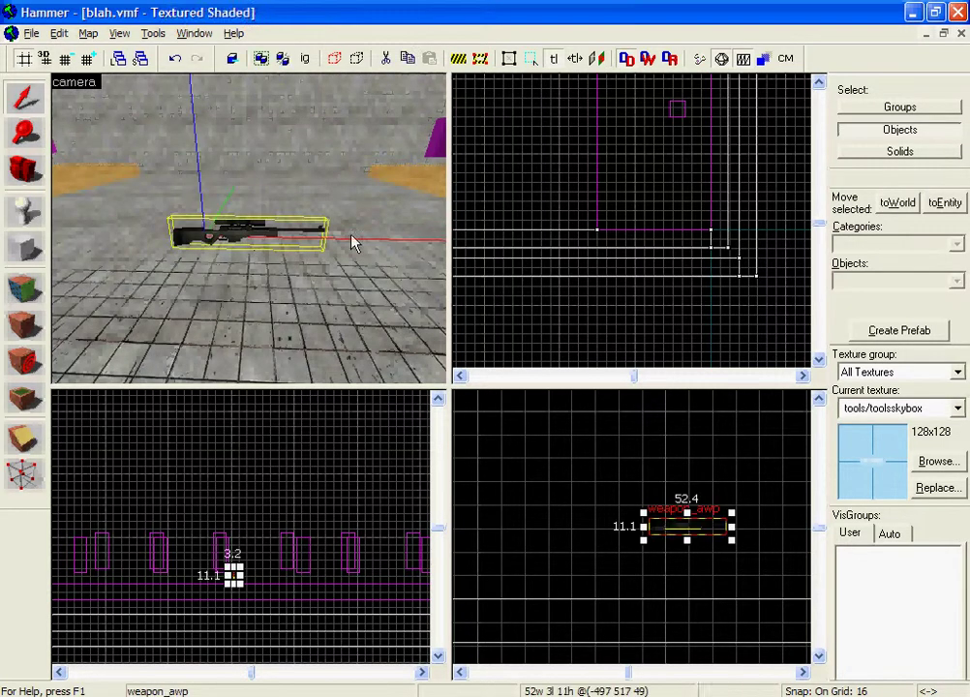
{"action": "key", "text": "alt+p"}
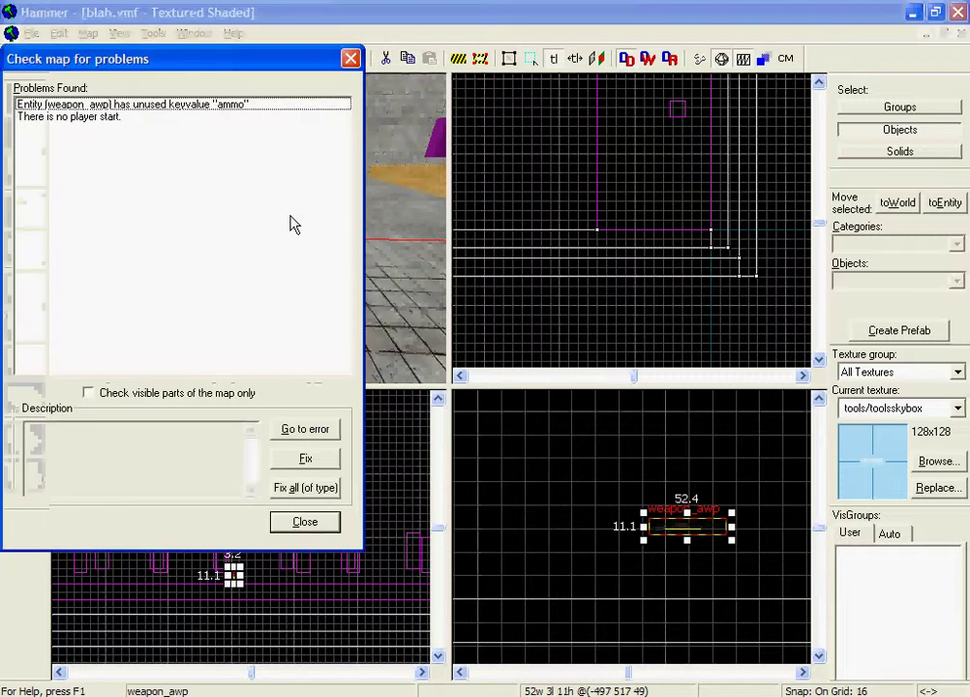
{"action": "left_click_drag", "start_coordinate": [161, 61], "coordinate": [730, 113]}
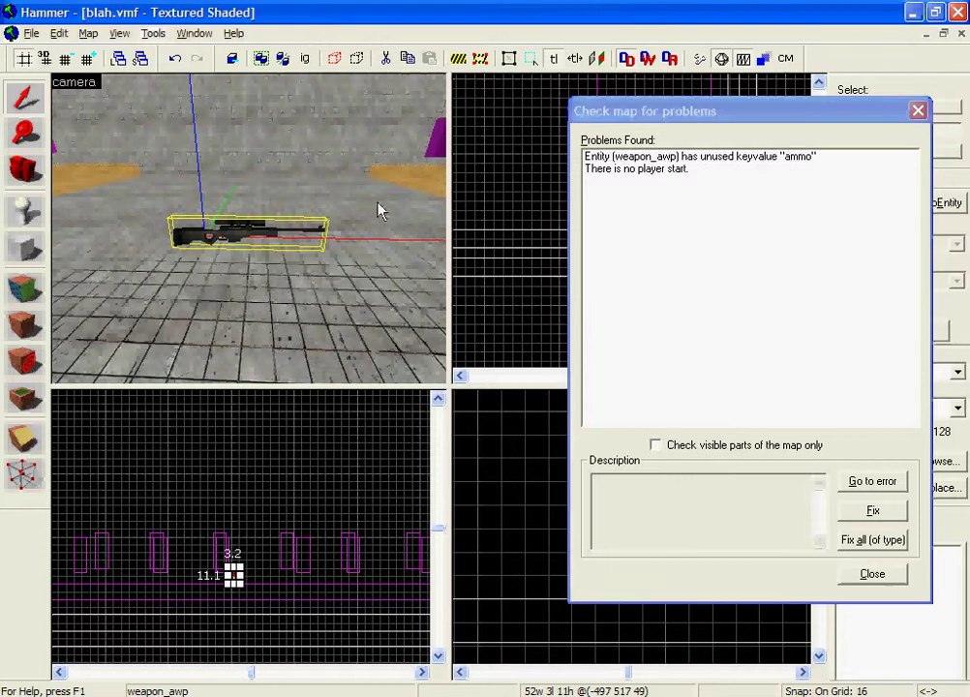
Step: Inspect the selected weapon_awp in the camera view alongside the problem report, and close the report
{"action": "key", "text": "z"}
{"action": "key", "text": "s"}
{"action": "key", "text": "w"}
{"action": "key", "text": "w"}
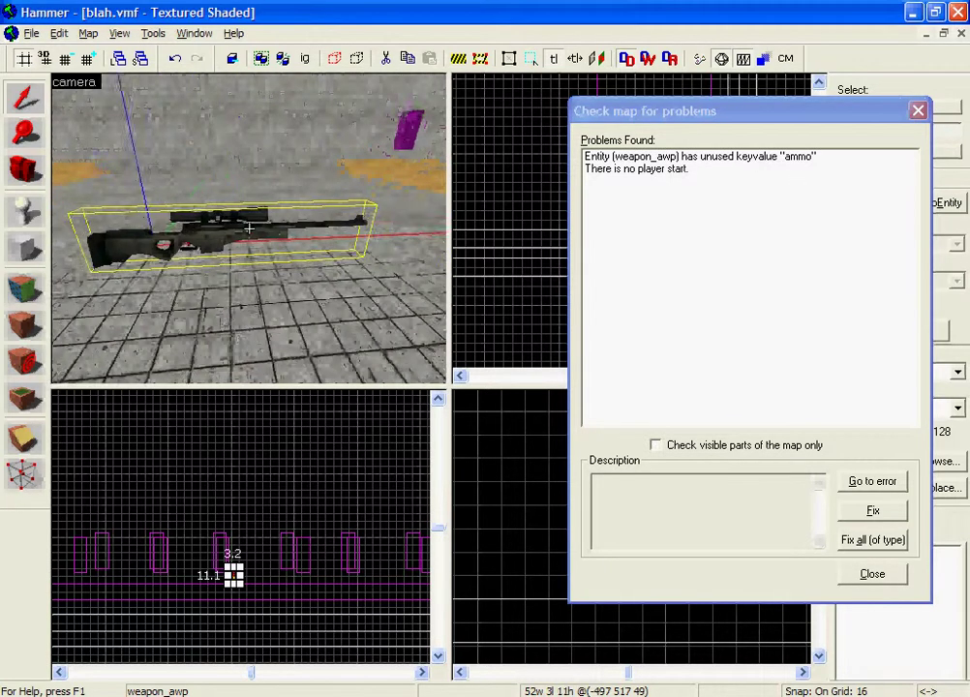
{"action": "key", "text": "s"}
{"action": "key", "text": "z"}
{"action": "left_click", "coordinate": [884, 579]}
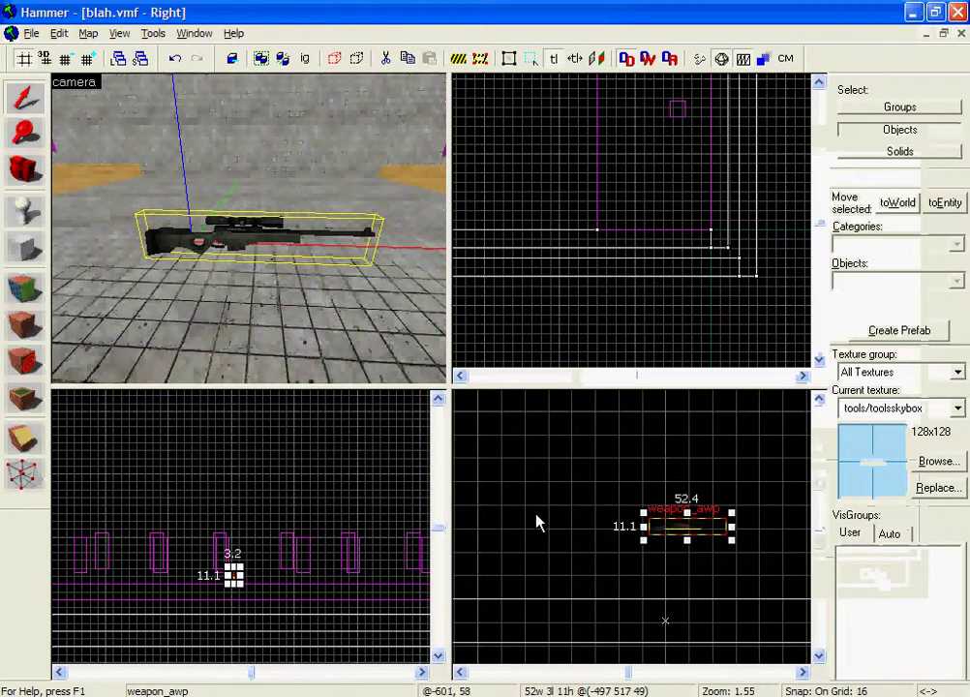
Step: Deselect the weapon_awp and examine it from several sides against the buy zone and player spawns
{"action": "left_click", "coordinate": [473, 482]}
{"action": "key", "text": "z"}
{"action": "key", "text": "z"}
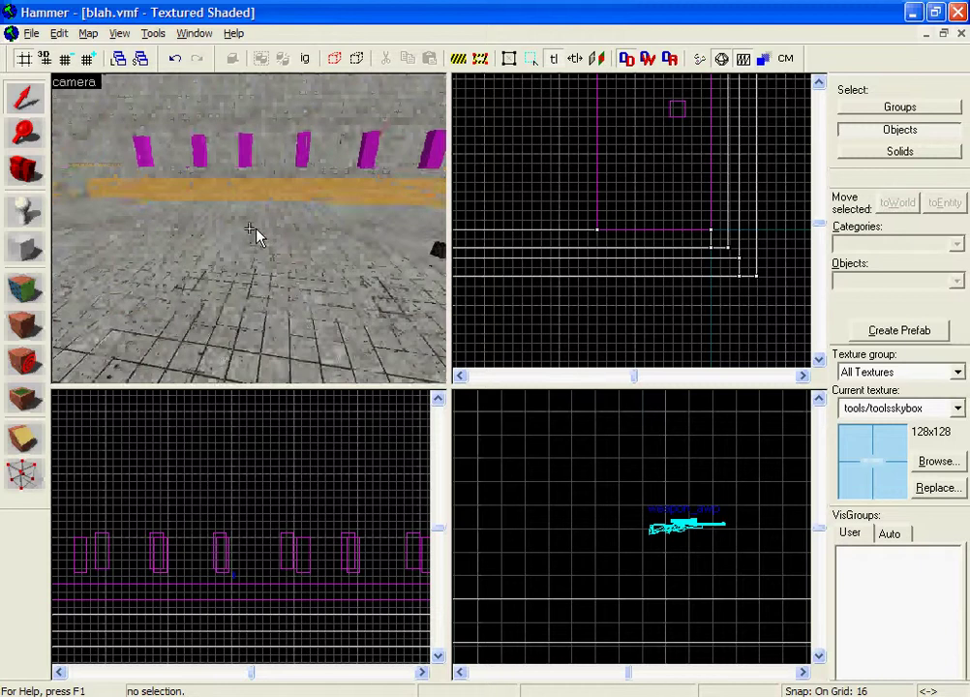
{"action": "key", "text": "z"}
{"action": "key", "text": "z"}
{"action": "key", "text": "z"}
{"action": "key", "text": "s"}
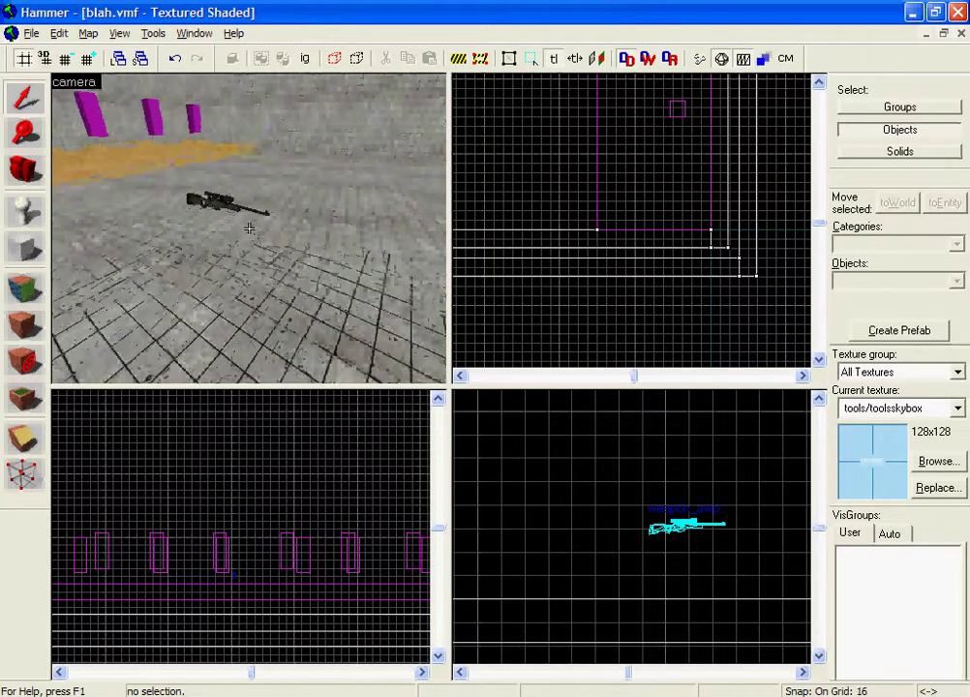
{"action": "key", "text": "w"}
{"action": "key", "text": "w"}
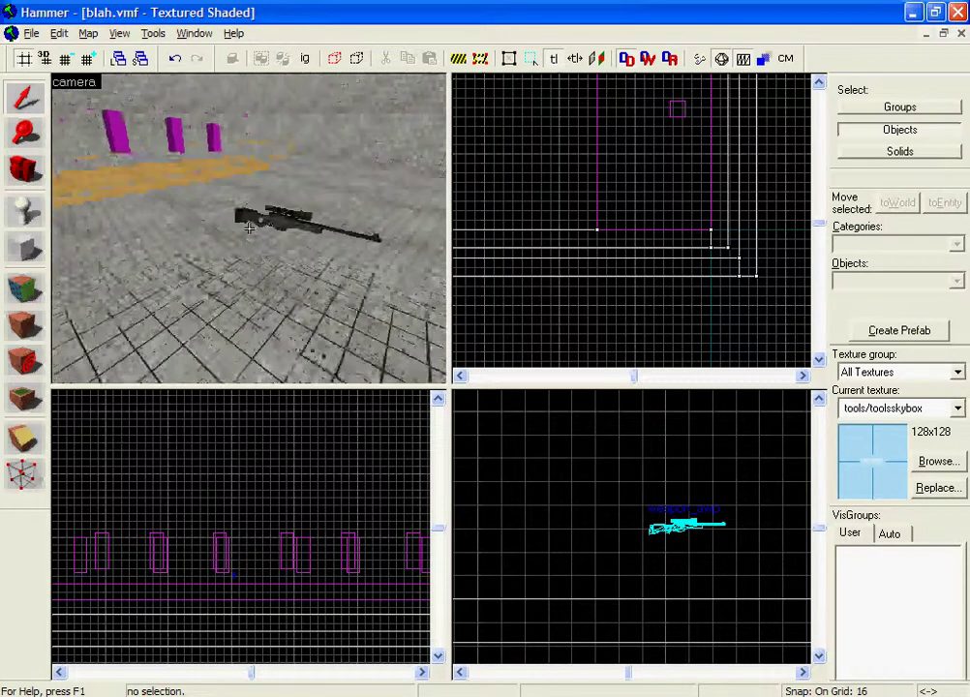
{"action": "key", "text": "s"}
{"action": "key", "text": "a"}
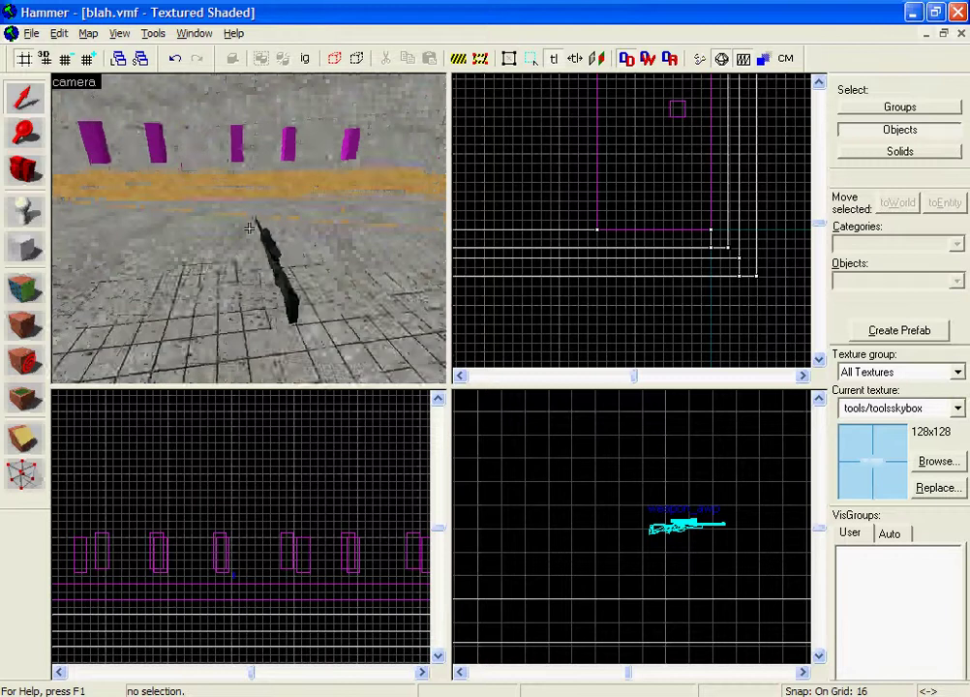
{"action": "key", "text": "d"}
{"action": "key", "text": "s"}
{"action": "key", "text": "w"}
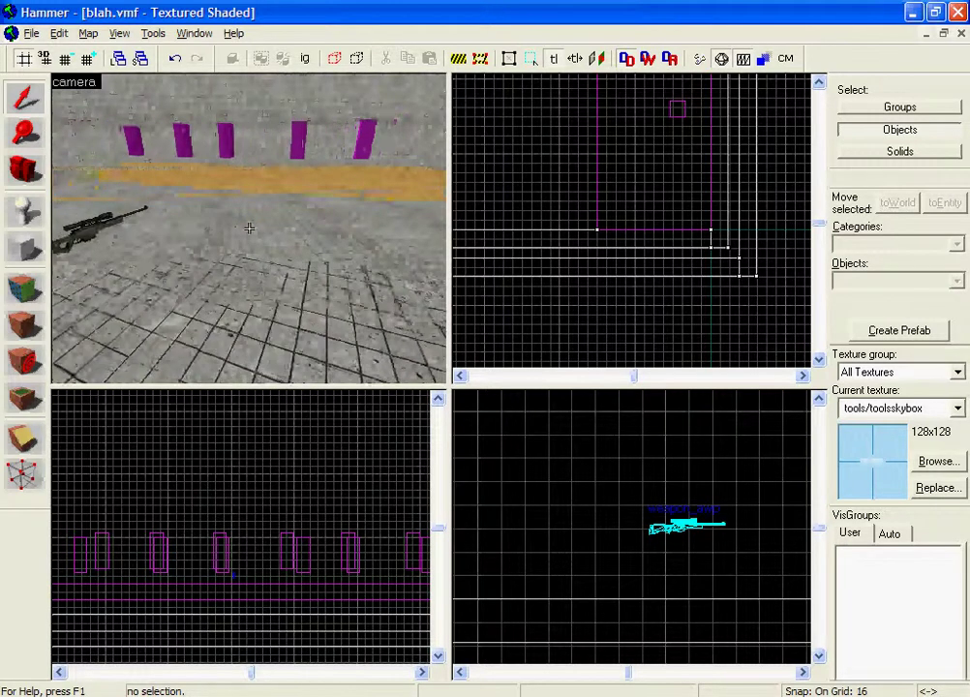